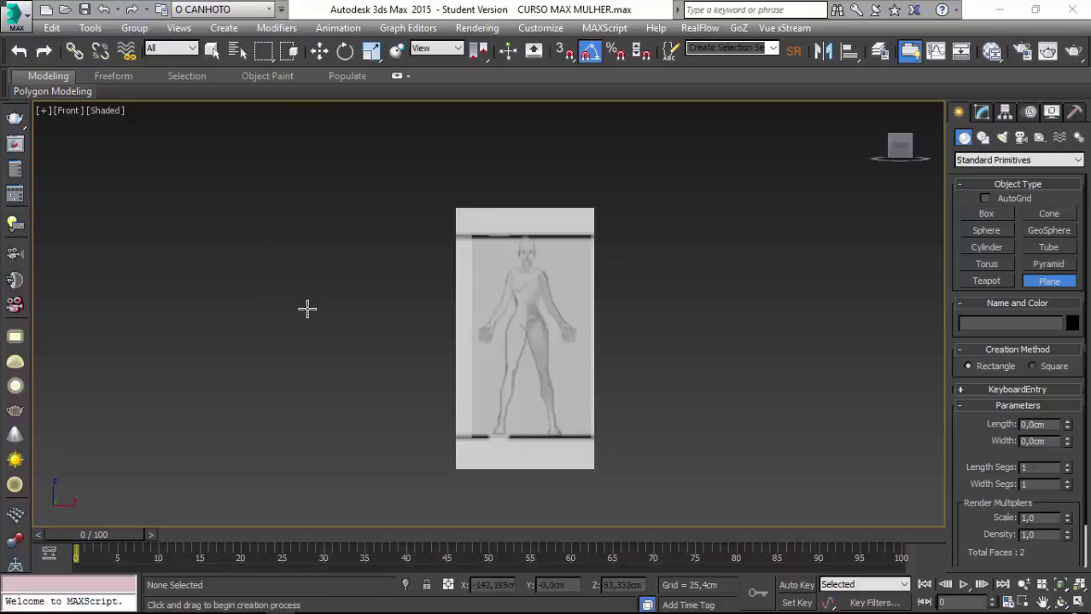
Pan and zoom around the Front viewport to survey the whole reference sketch.
{"action": "mouse_move", "coordinate": [392, 403]}
{"action": "middle_mouse_down"}
{"action": "mouse_move", "coordinate": [411, 418]}
{"action": "mouse_move", "coordinate": [196, 409]}
{"action": "middle_mouse_up"}
{"action": "scroll", "coordinate": [410, 418], "scroll_direction": "up", "scroll_amount": 1}
{"action": "scroll", "coordinate": [411, 418], "scroll_direction": "up", "scroll_amount": 2}
{"action": "scroll", "coordinate": [411, 416], "scroll_direction": "up", "scroll_amount": 3}
{"action": "scroll", "coordinate": [411, 415], "scroll_direction": "up", "scroll_amount": 4}
{"action": "scroll", "coordinate": [598, 188], "scroll_direction": "up", "scroll_amount": 1}
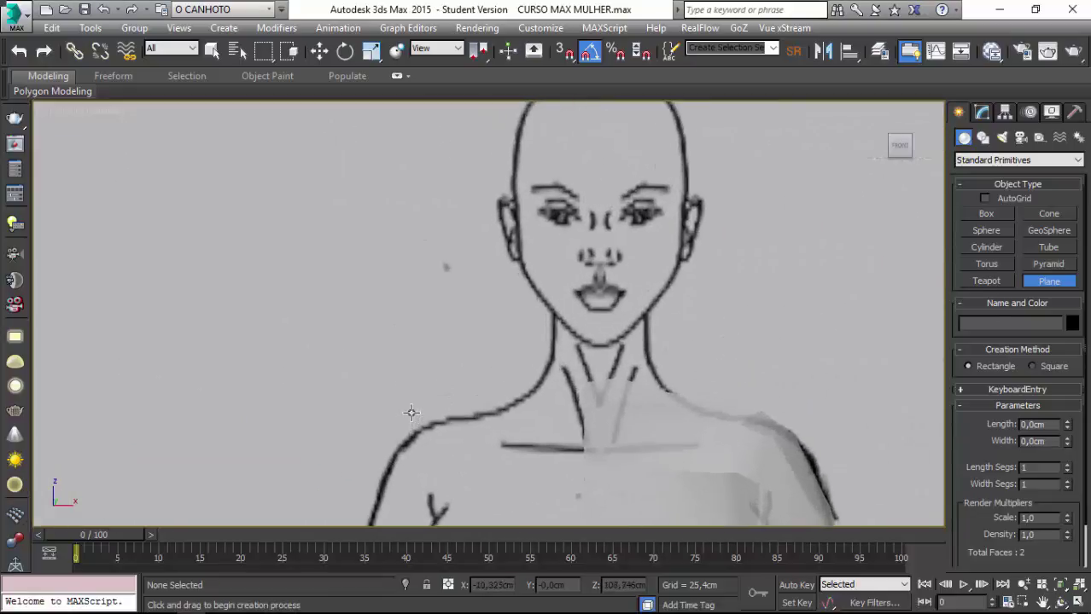
{"action": "scroll", "coordinate": [611, 184], "scroll_direction": "up", "scroll_amount": 2}
{"action": "scroll", "coordinate": [619, 184], "scroll_direction": "up", "scroll_amount": 2}
{"action": "scroll", "coordinate": [560, 226], "scroll_direction": "down", "scroll_amount": 1}
{"action": "scroll", "coordinate": [536, 287], "scroll_direction": "down", "scroll_amount": 1}
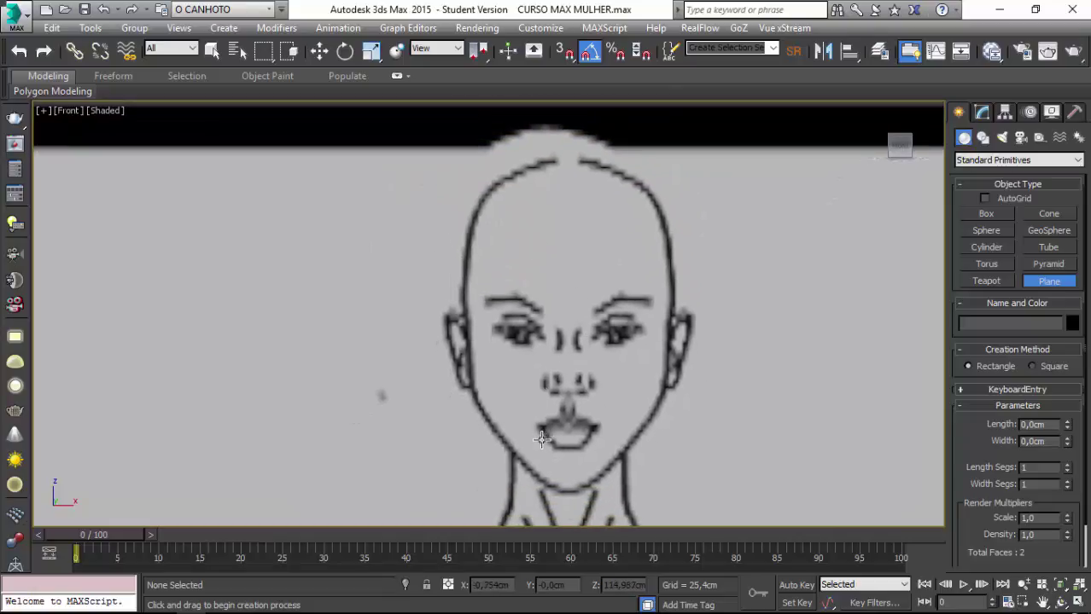
{"action": "scroll", "coordinate": [541, 438], "scroll_direction": "down", "scroll_amount": 2}
{"action": "scroll", "coordinate": [429, 417], "scroll_direction": "down", "scroll_amount": 1}
{"action": "scroll", "coordinate": [450, 319], "scroll_direction": "down", "scroll_amount": 1}
{"action": "scroll", "coordinate": [827, 438], "scroll_direction": "down", "scroll_amount": 1}
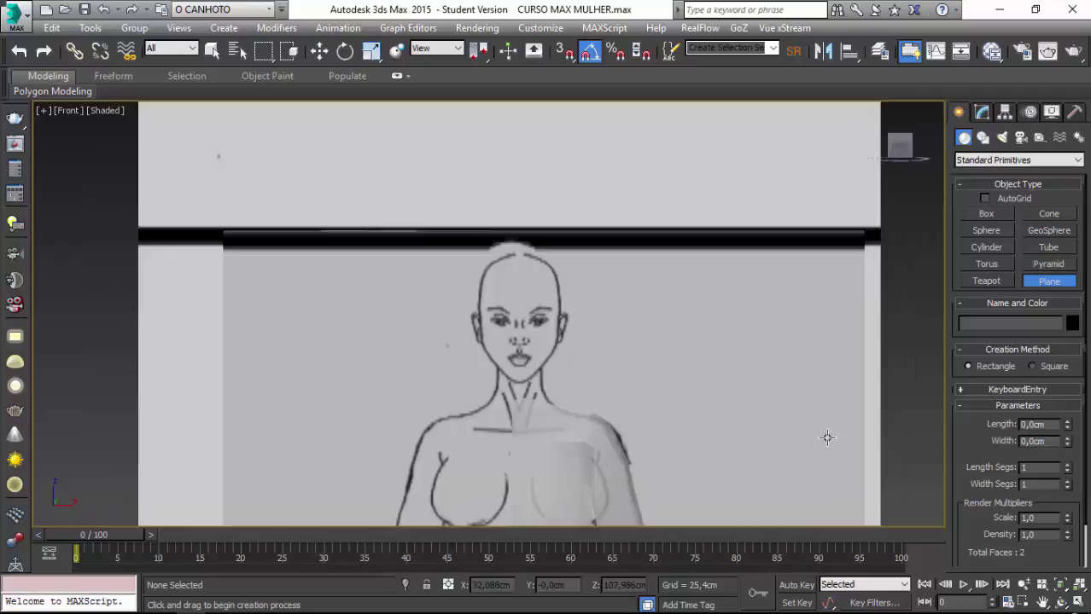
{"action": "scroll", "coordinate": [827, 438], "scroll_direction": "down", "scroll_amount": 2}
{"action": "scroll", "coordinate": [637, 309], "scroll_direction": "down", "scroll_amount": 1}
{"action": "scroll", "coordinate": [536, 318], "scroll_direction": "down", "scroll_amount": 1}
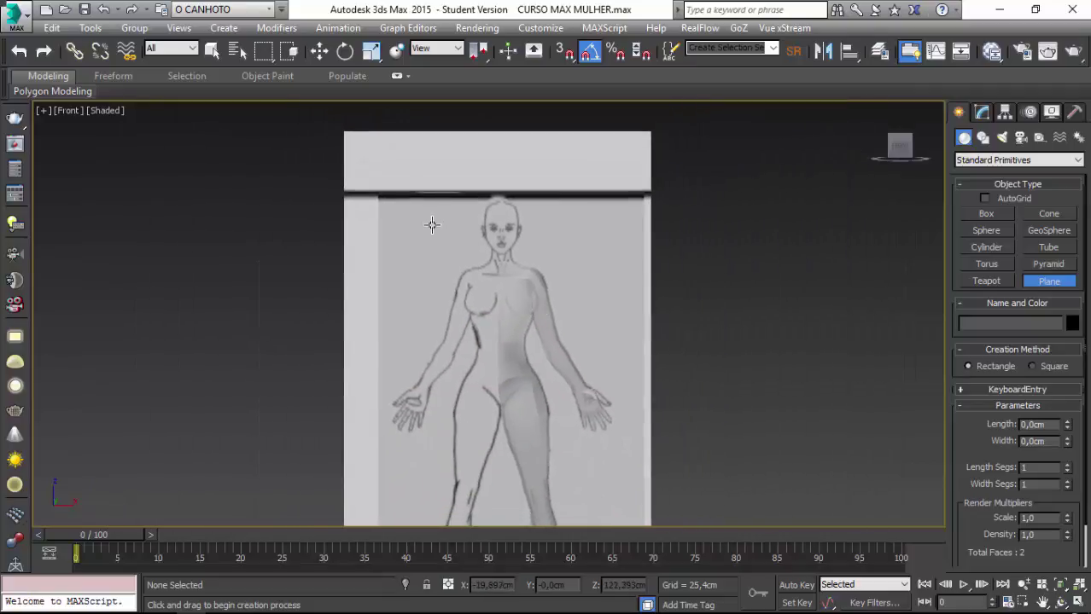
{"action": "scroll", "coordinate": [433, 227], "scroll_direction": "up", "scroll_amount": 1}
Pan to the feet and back, then zoom in on the sketch's face and shoulders.
{"action": "mouse_move", "coordinate": [506, 419]}
{"action": "middle_mouse_down"}
{"action": "mouse_move", "coordinate": [555, 433]}
{"action": "mouse_move", "coordinate": [532, 355]}
{"action": "middle_mouse_up"}
{"action": "scroll", "coordinate": [533, 355], "scroll_direction": "up", "scroll_amount": 1}
{"action": "scroll", "coordinate": [534, 346], "scroll_direction": "up", "scroll_amount": 1}
{"action": "scroll", "coordinate": [538, 334], "scroll_direction": "up", "scroll_amount": 2}
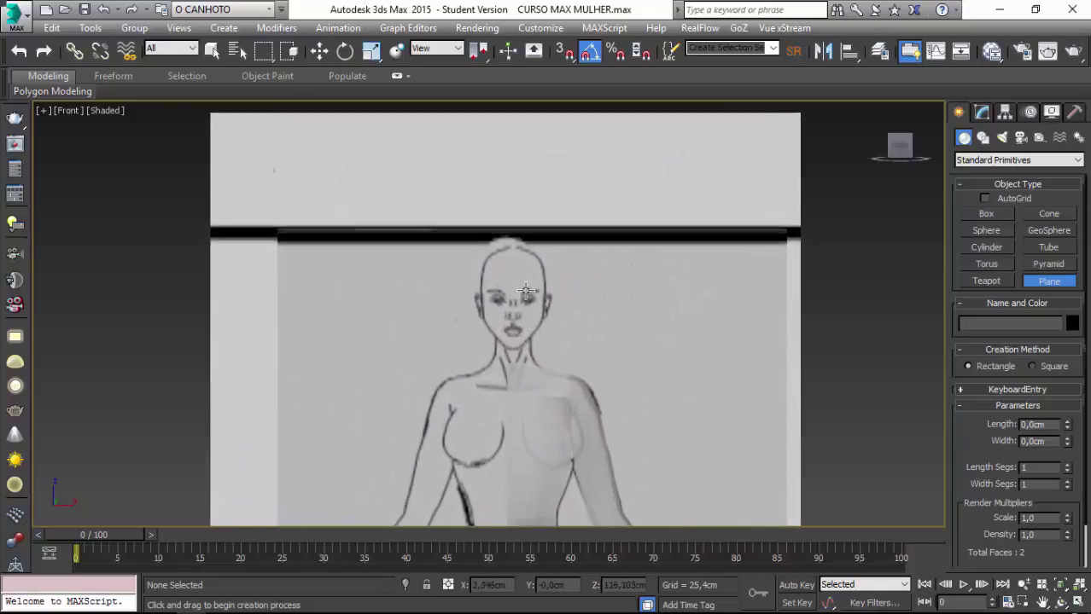
{"action": "scroll", "coordinate": [541, 322], "scroll_direction": "up", "scroll_amount": 2}
{"action": "scroll", "coordinate": [541, 321], "scroll_direction": "down", "scroll_amount": 2}
{"action": "scroll", "coordinate": [525, 299], "scroll_direction": "down", "scroll_amount": 1}
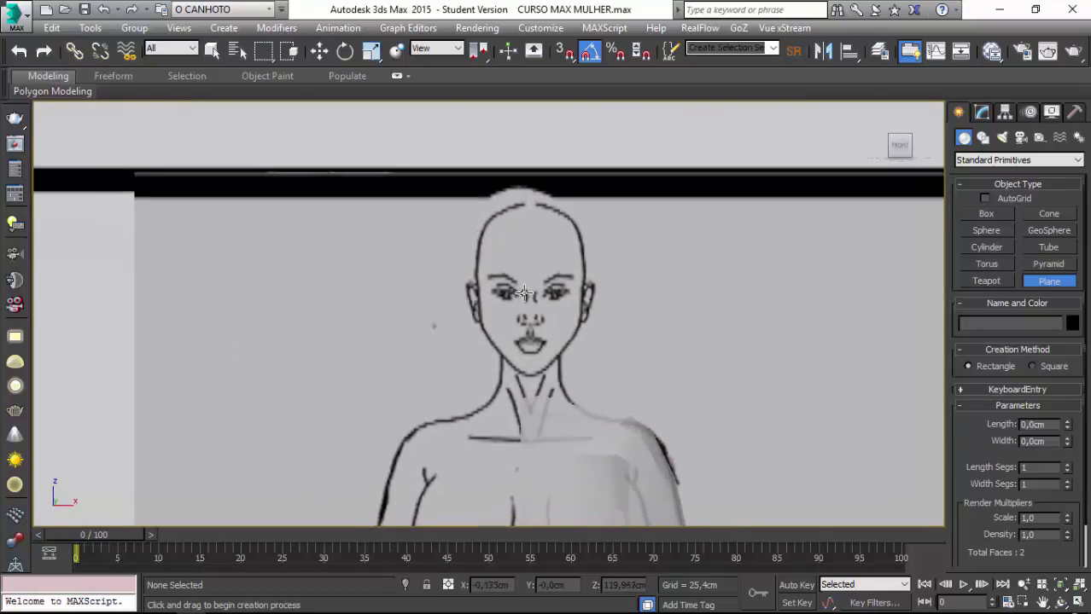
{"action": "scroll", "coordinate": [518, 285], "scroll_direction": "down", "scroll_amount": 1}
{"action": "middle_click_drag", "start_coordinate": [518, 285], "coordinate": [515, 301]}
{"action": "scroll", "coordinate": [510, 304], "scroll_direction": "up", "scroll_amount": 2}
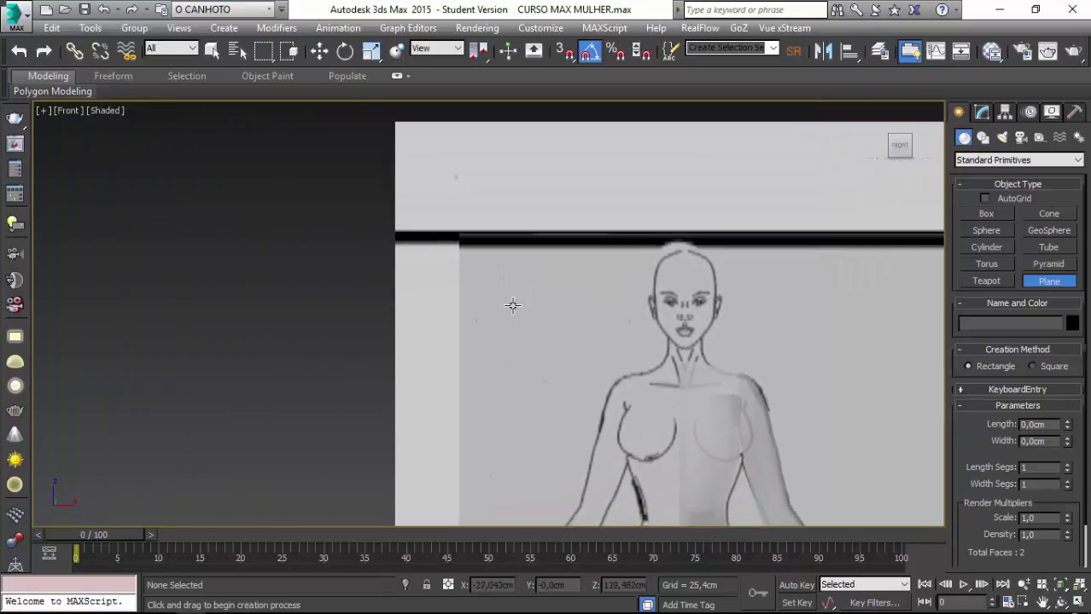
{"action": "scroll", "coordinate": [510, 304], "scroll_direction": "up", "scroll_amount": 2}
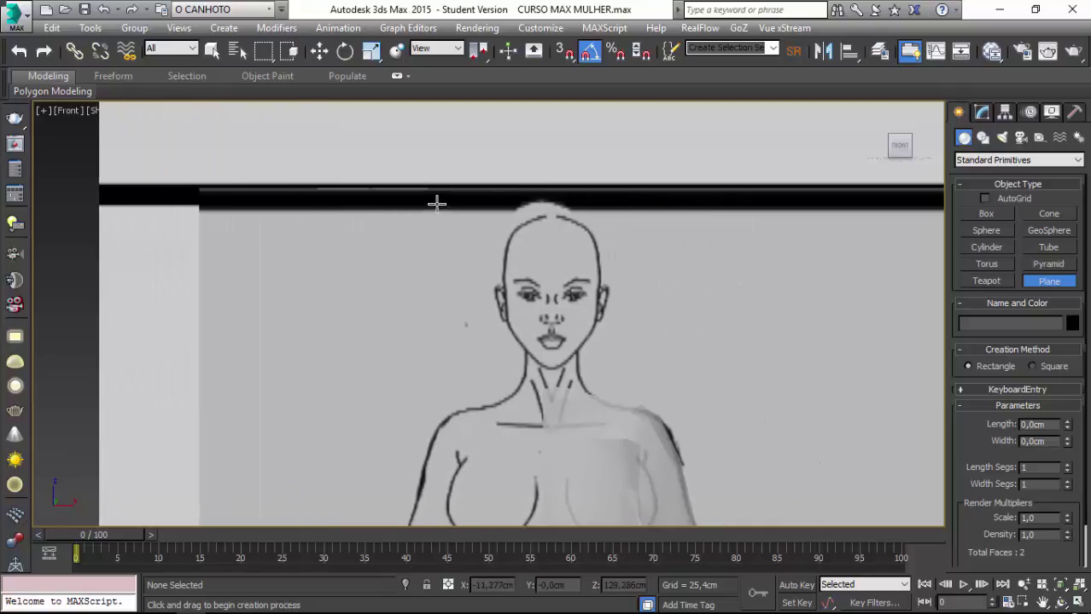
Draw a head-sized plane (about 19.677 × 22.289 cm) and move it left to X -92.701 cm.
{"action": "left_click_drag", "start_coordinate": [436, 202], "coordinate": [650, 394]}
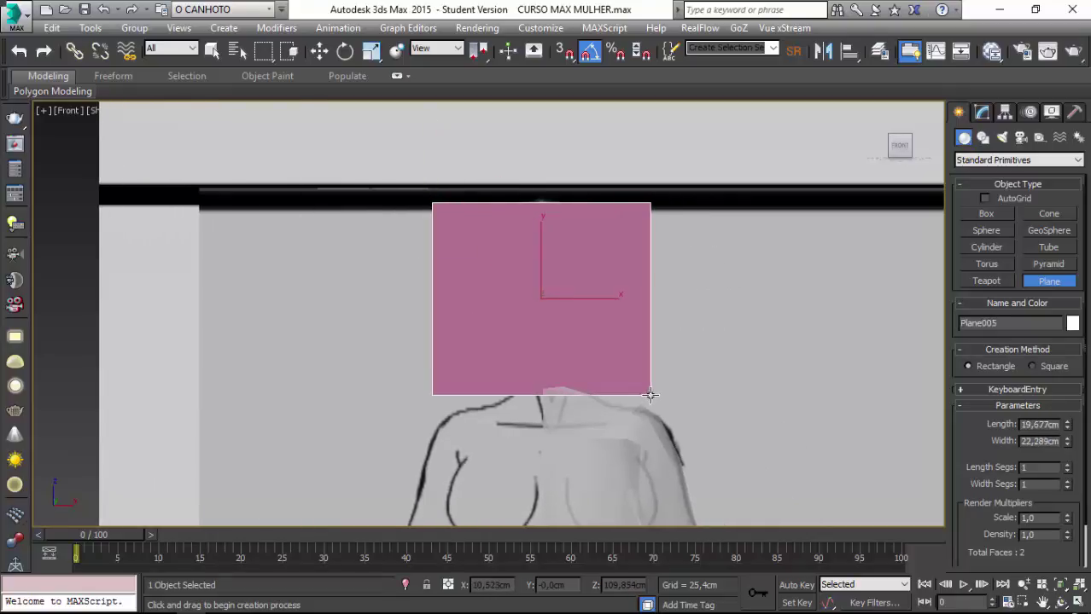
{"action": "scroll", "coordinate": [541, 299], "scroll_direction": "down", "scroll_amount": 3}
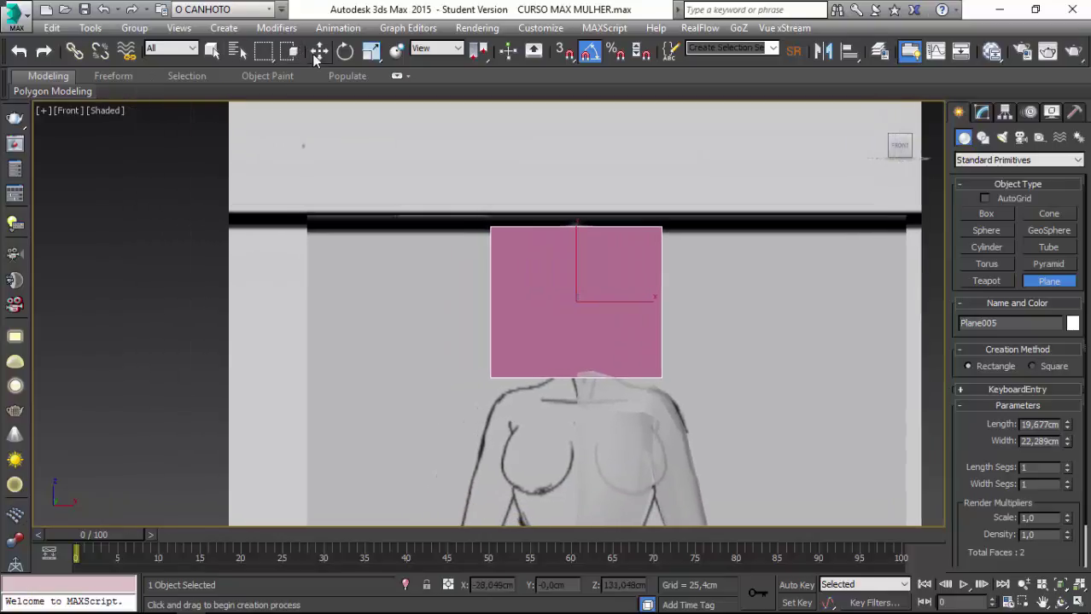
{"action": "key", "text": "w"}
{"action": "middle_click_drag", "start_coordinate": [502, 329], "coordinate": [568, 329]}
{"action": "left_click_drag", "start_coordinate": [648, 303], "coordinate": [146, 308]}
{"action": "scroll", "coordinate": [487, 382], "scroll_direction": "down", "scroll_amount": 3}
{"action": "middle_click_drag", "start_coordinate": [412, 310], "coordinate": [677, 310]}
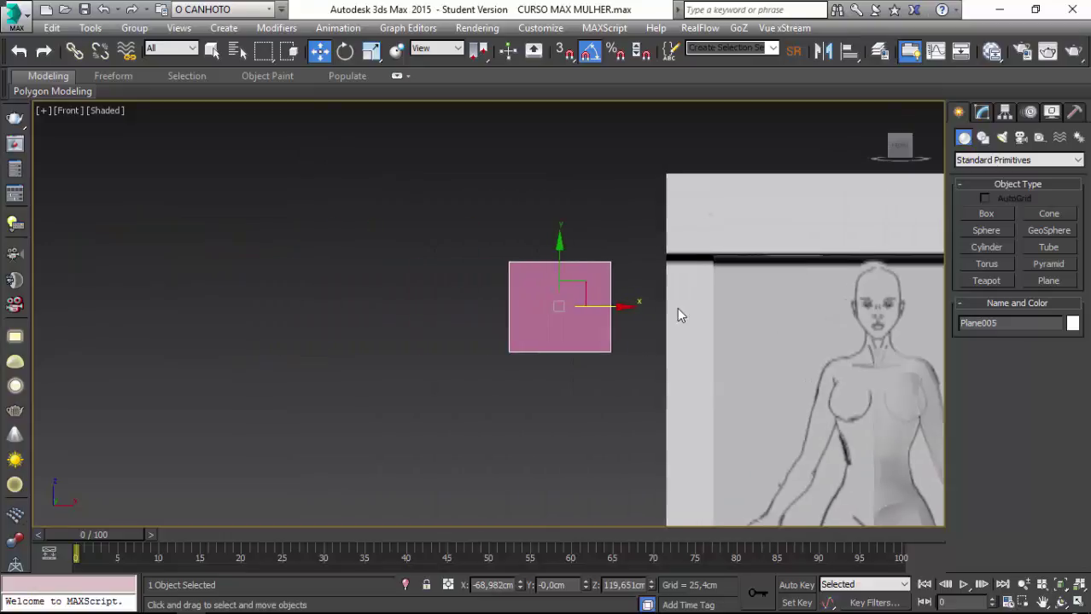
{"action": "left_click_drag", "start_coordinate": [623, 305], "coordinate": [608, 350]}
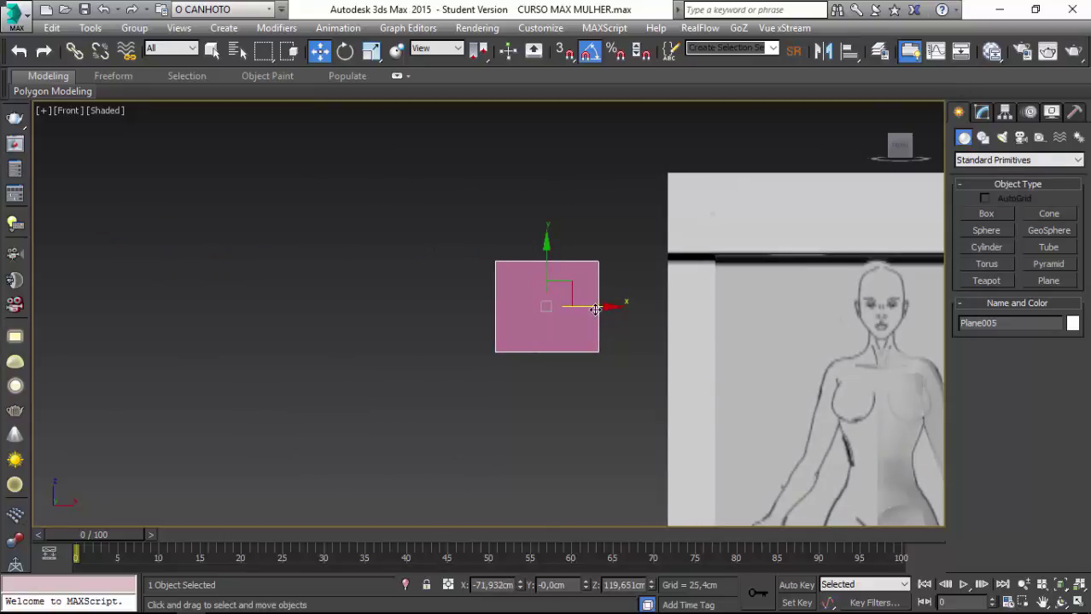
{"action": "mouse_move", "coordinate": [598, 308]}
{"action": "left_mouse_down"}
{"action": "mouse_move", "coordinate": [541, 309]}
{"action": "mouse_move", "coordinate": [541, 388]}
{"action": "left_mouse_up"}
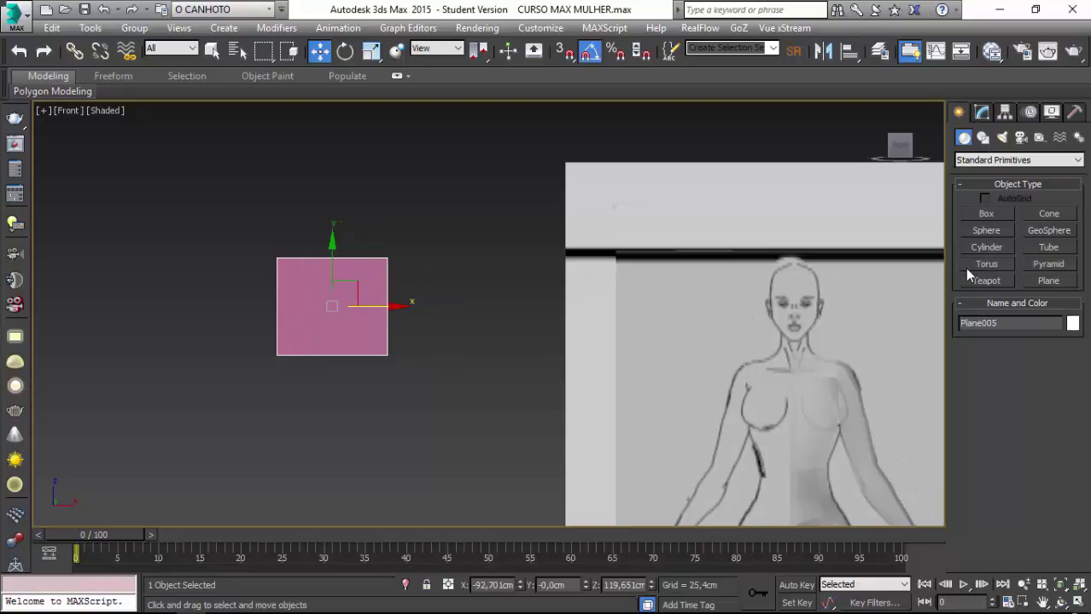
In the Slate Material Editor, add a new Standard material to View1.
{"action": "left_click", "coordinate": [990, 53]}
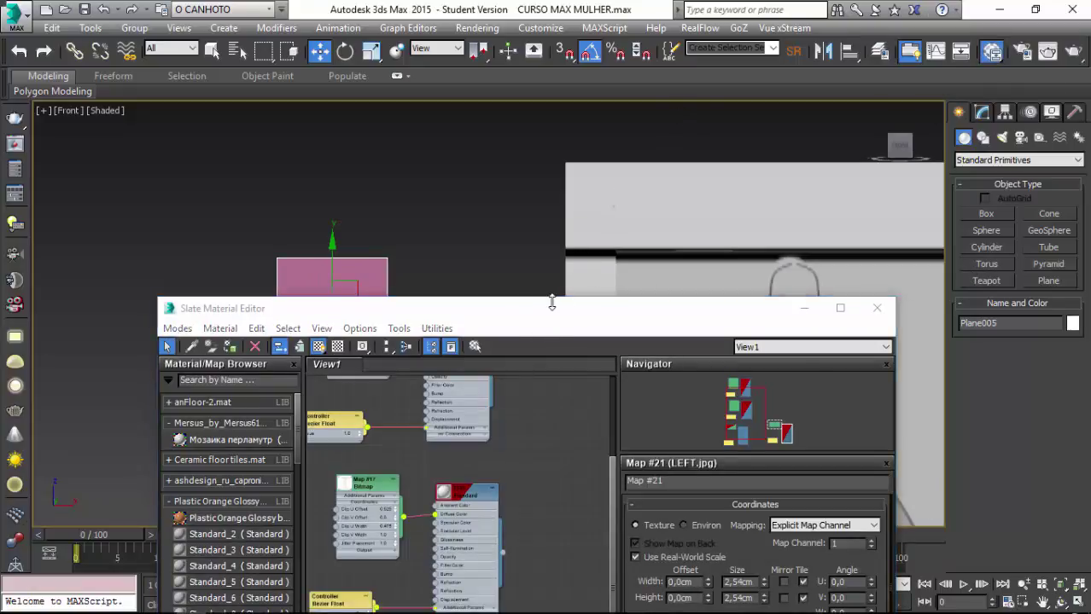
{"action": "left_click_drag", "start_coordinate": [553, 308], "coordinate": [662, 44]}
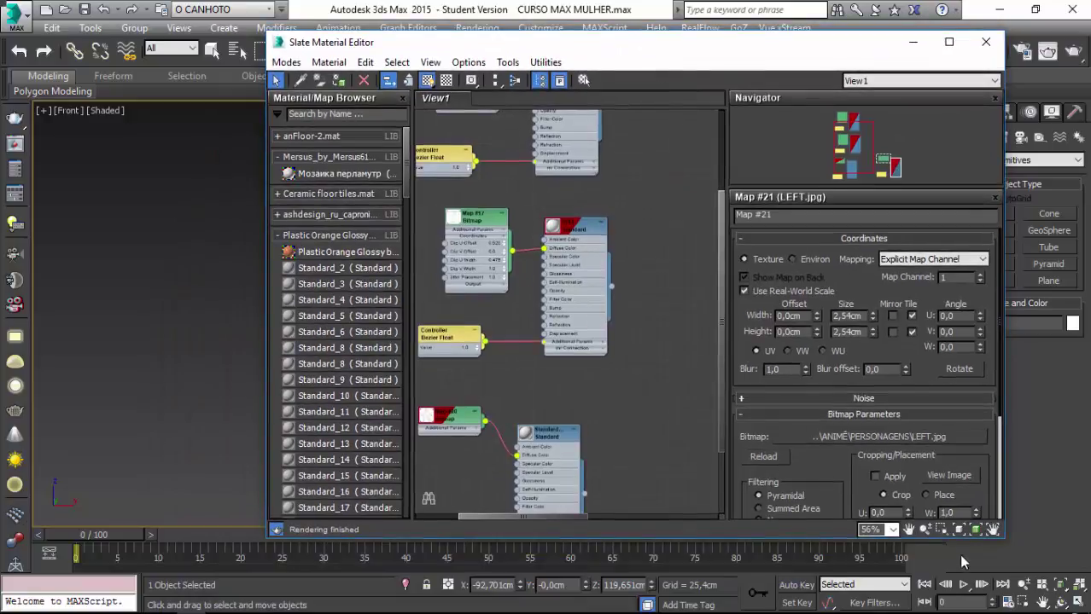
{"action": "mouse_move", "coordinate": [668, 267]}
{"action": "middle_mouse_down"}
{"action": "mouse_move", "coordinate": [585, 467]}
{"action": "mouse_move", "coordinate": [555, 341]}
{"action": "middle_mouse_up"}
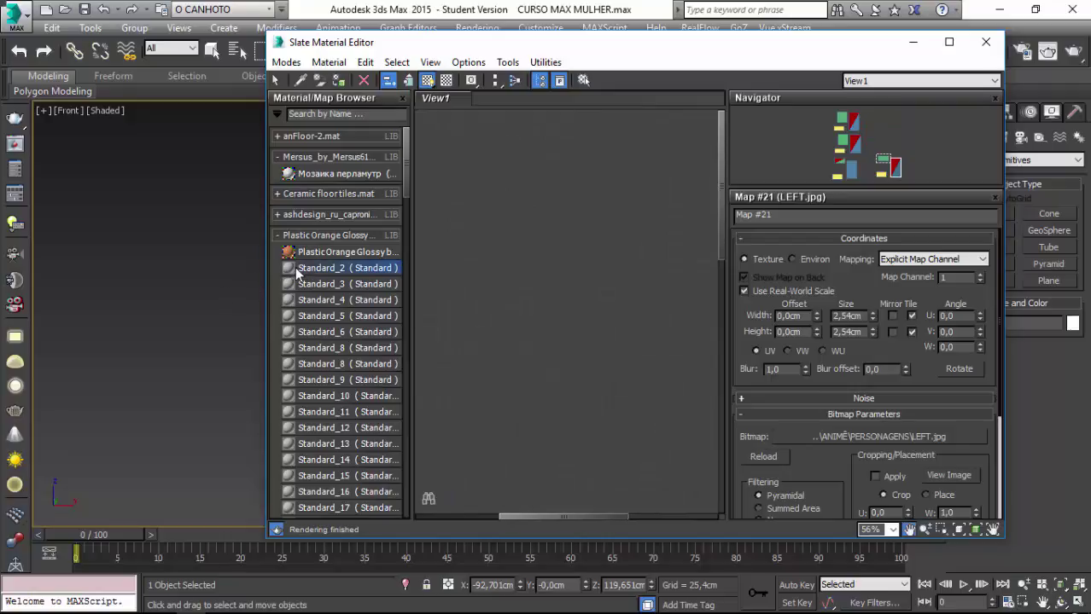
{"action": "left_click_drag", "start_coordinate": [341, 267], "coordinate": [544, 236]}
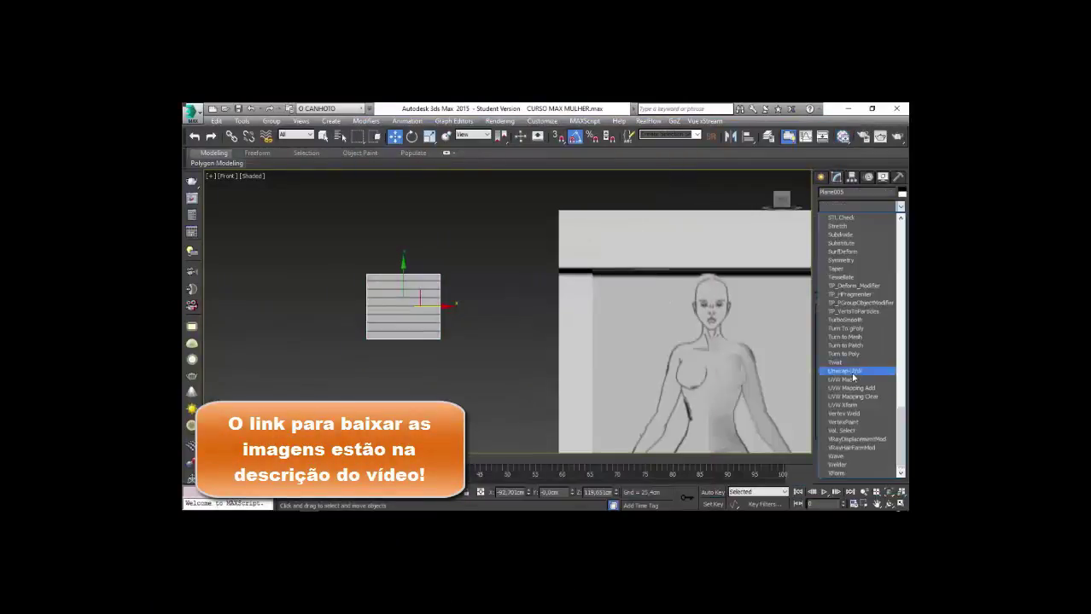
Apply Planar UVW mapping so the sketch shows on the plane, then restore four viewports.
{"action": "left_click", "coordinate": [852, 378]}
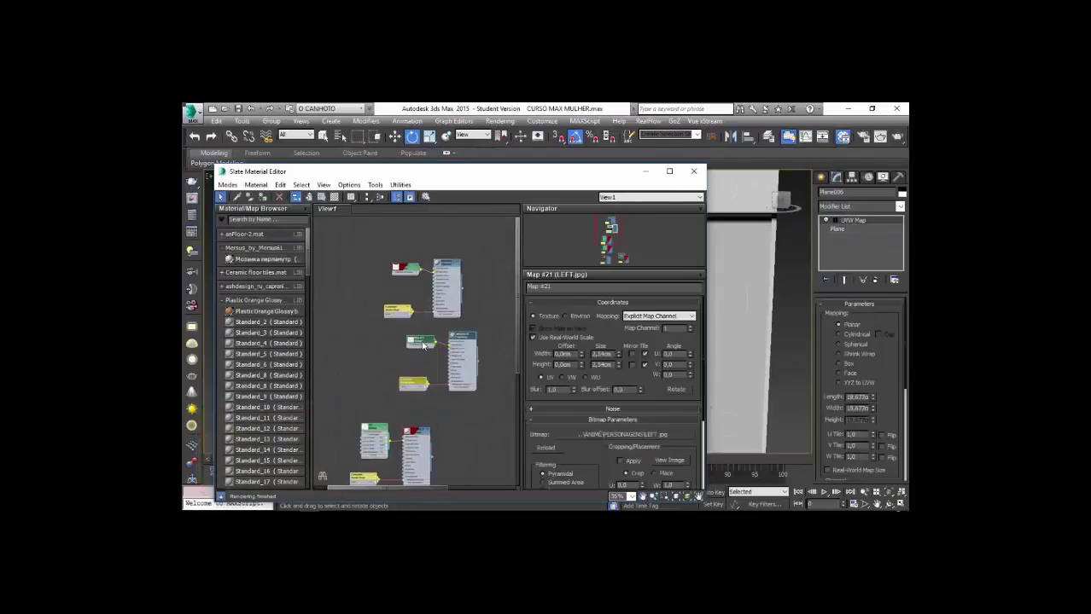
{"action": "left_click_drag", "start_coordinate": [404, 333], "coordinate": [433, 317]}
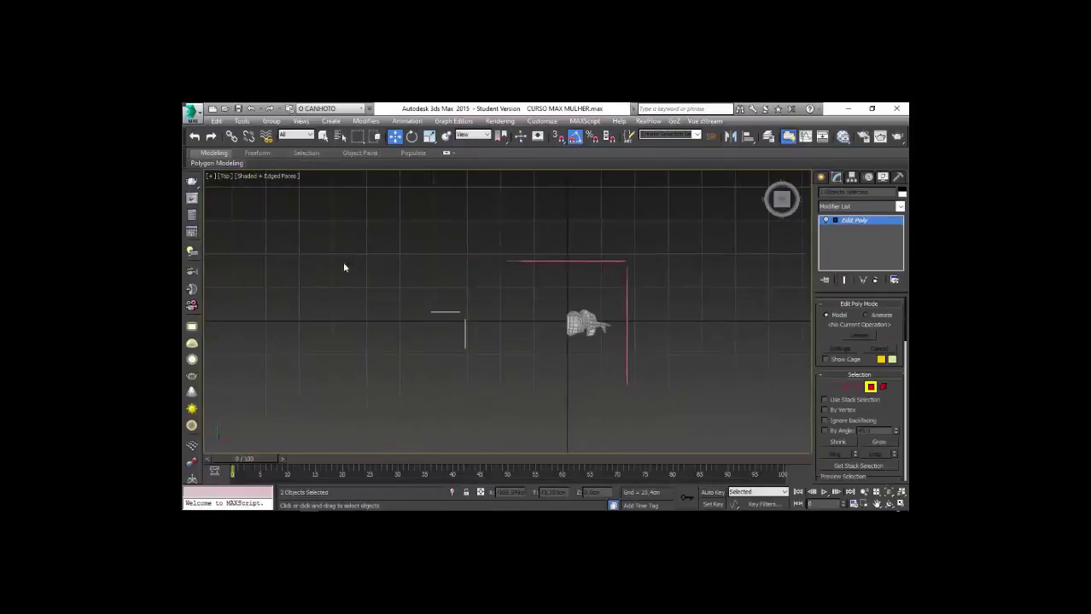
{"action": "key", "text": "alt+w"}
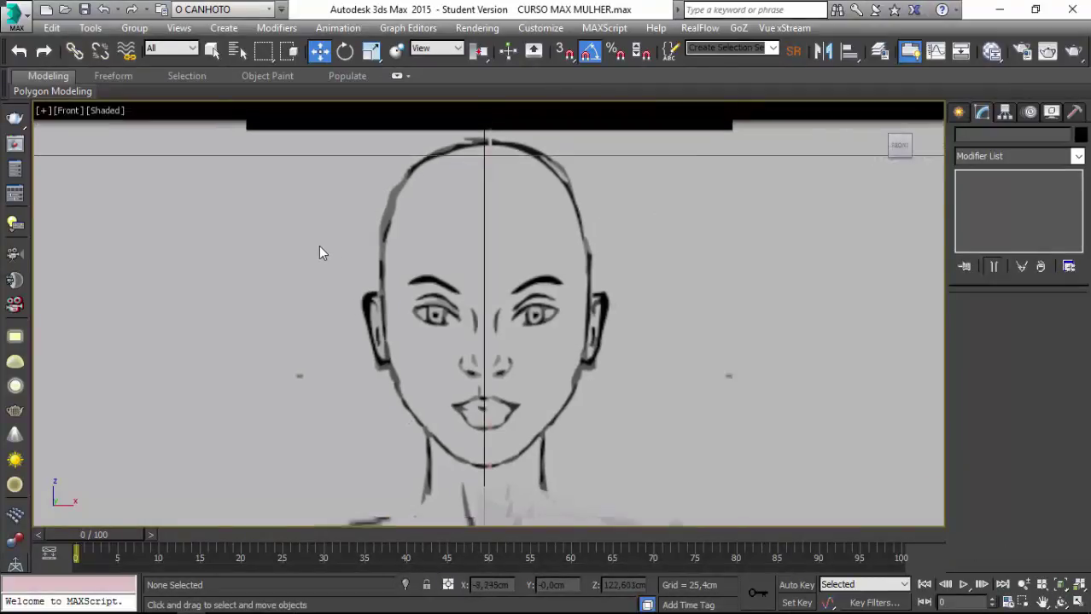
{"action": "scroll", "coordinate": [319, 246], "scroll_direction": "down", "scroll_amount": 5}
{"action": "scroll", "coordinate": [385, 318], "scroll_direction": "up", "scroll_amount": 3}
{"action": "scroll", "coordinate": [410, 319], "scroll_direction": "up", "scroll_amount": 2}
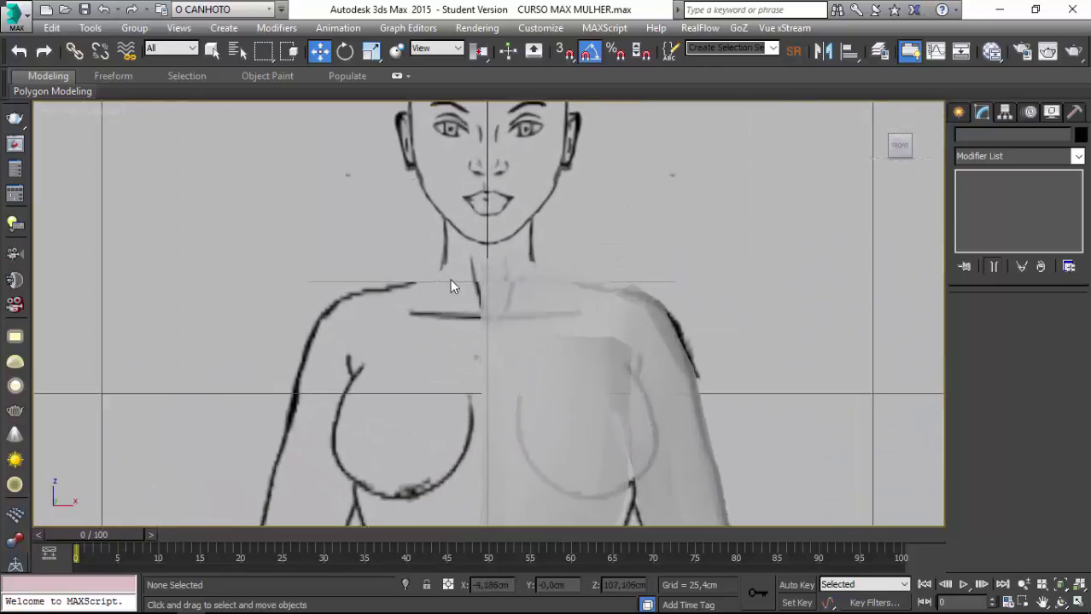
{"action": "scroll", "coordinate": [436, 274], "scroll_direction": "down", "scroll_amount": 1}
{"action": "scroll", "coordinate": [455, 303], "scroll_direction": "up", "scroll_amount": 1}
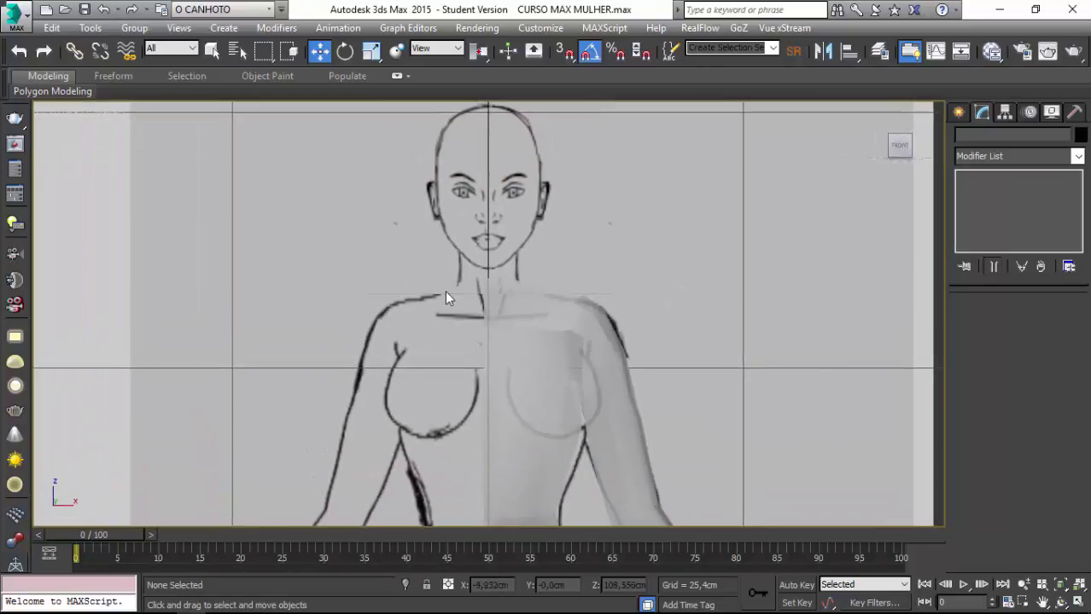
{"action": "middle_click_drag", "start_coordinate": [447, 252], "coordinate": [466, 300]}
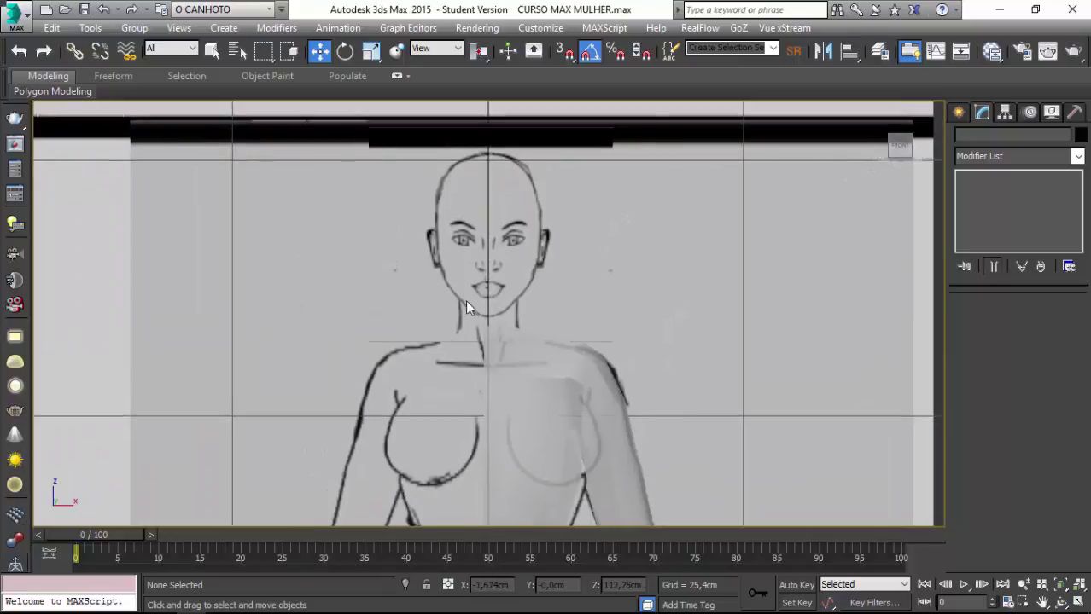
{"action": "scroll", "coordinate": [466, 256], "scroll_direction": "down", "scroll_amount": 1}
{"action": "mouse_move", "coordinate": [467, 204]}
{"action": "middle_mouse_down"}
{"action": "mouse_move", "coordinate": [509, 267]}
{"action": "mouse_move", "coordinate": [400, 251]}
{"action": "middle_mouse_up"}
{"action": "scroll", "coordinate": [500, 268], "scroll_direction": "down", "scroll_amount": 1}
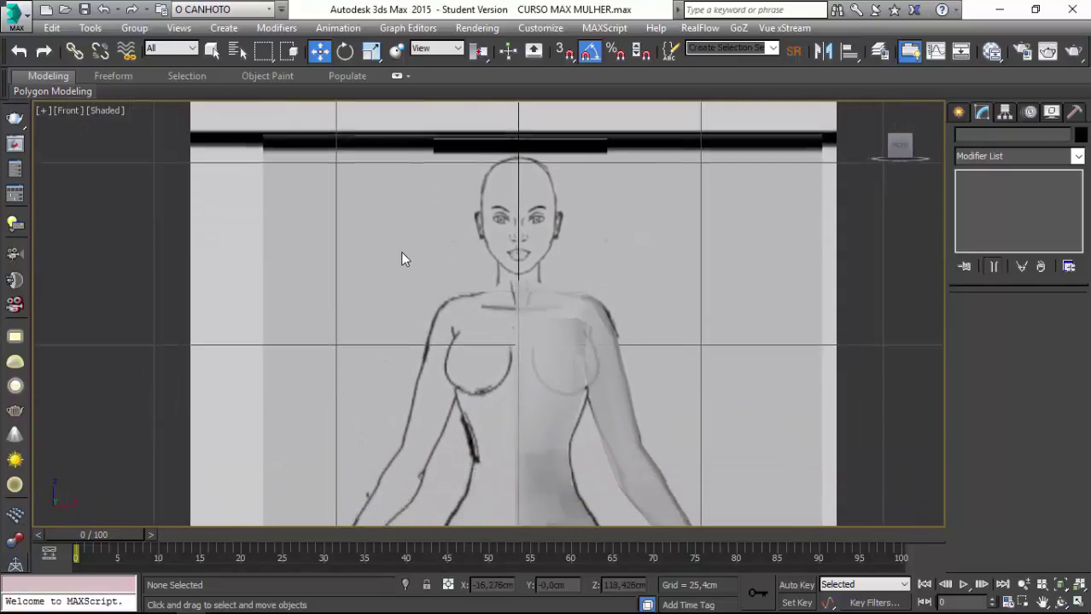
{"action": "scroll", "coordinate": [283, 239], "scroll_direction": "down", "scroll_amount": 2}
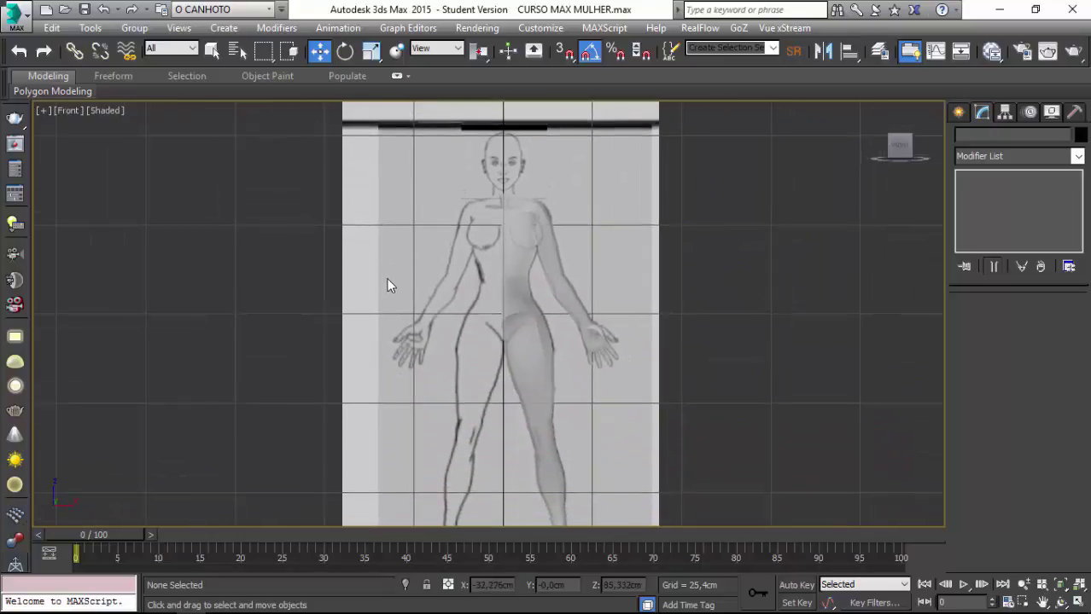
{"action": "scroll", "coordinate": [385, 273], "scroll_direction": "up", "scroll_amount": 2}
{"action": "scroll", "coordinate": [481, 189], "scroll_direction": "up", "scroll_amount": 1}
{"action": "scroll", "coordinate": [470, 199], "scroll_direction": "up", "scroll_amount": 4}
{"action": "scroll", "coordinate": [481, 203], "scroll_direction": "up", "scroll_amount": 1}
{"action": "middle_click_drag", "start_coordinate": [481, 203], "coordinate": [513, 313]}
{"action": "scroll", "coordinate": [496, 315], "scroll_direction": "up", "scroll_amount": 1}
{"action": "scroll", "coordinate": [479, 310], "scroll_direction": "up", "scroll_amount": 1}
{"action": "scroll", "coordinate": [475, 313], "scroll_direction": "up", "scroll_amount": 2}
{"action": "scroll", "coordinate": [477, 309], "scroll_direction": "up", "scroll_amount": 1}
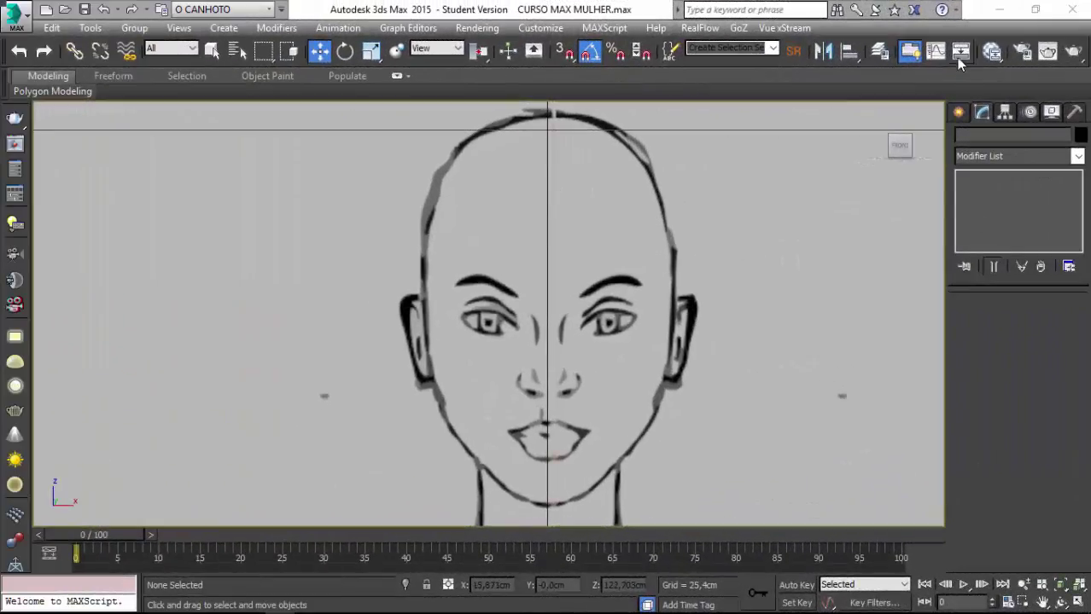
Draw a tiny plane (about 0.44 × 0.342 cm) over the sketch's left upper eyelid.
{"action": "left_click", "coordinate": [958, 116]}
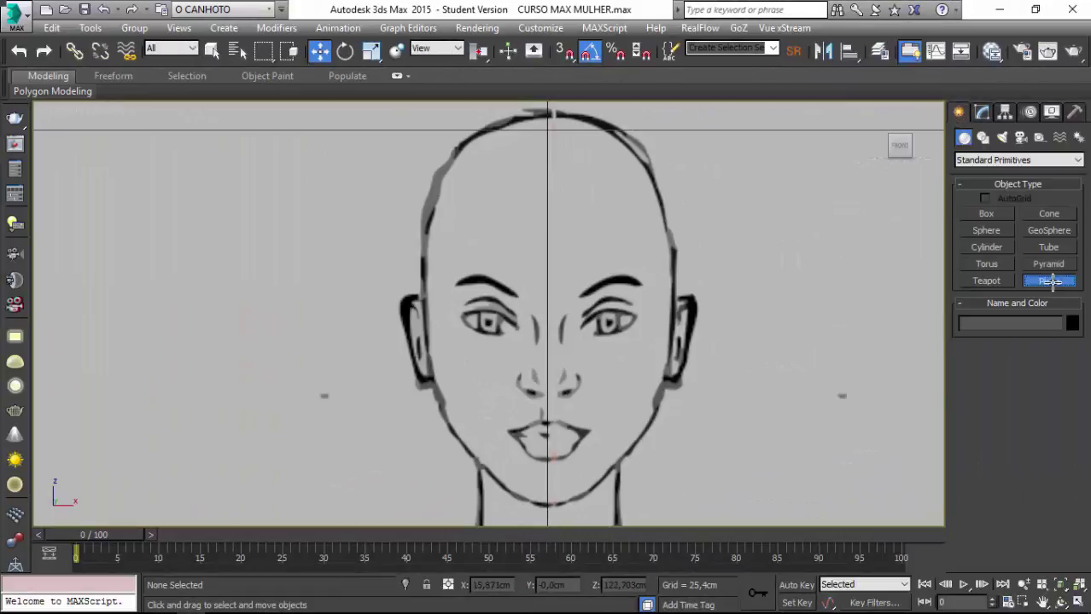
{"action": "left_click", "coordinate": [1049, 281]}
{"action": "scroll", "coordinate": [538, 260], "scroll_direction": "up", "scroll_amount": 4}
{"action": "scroll", "coordinate": [427, 299], "scroll_direction": "up", "scroll_amount": 1}
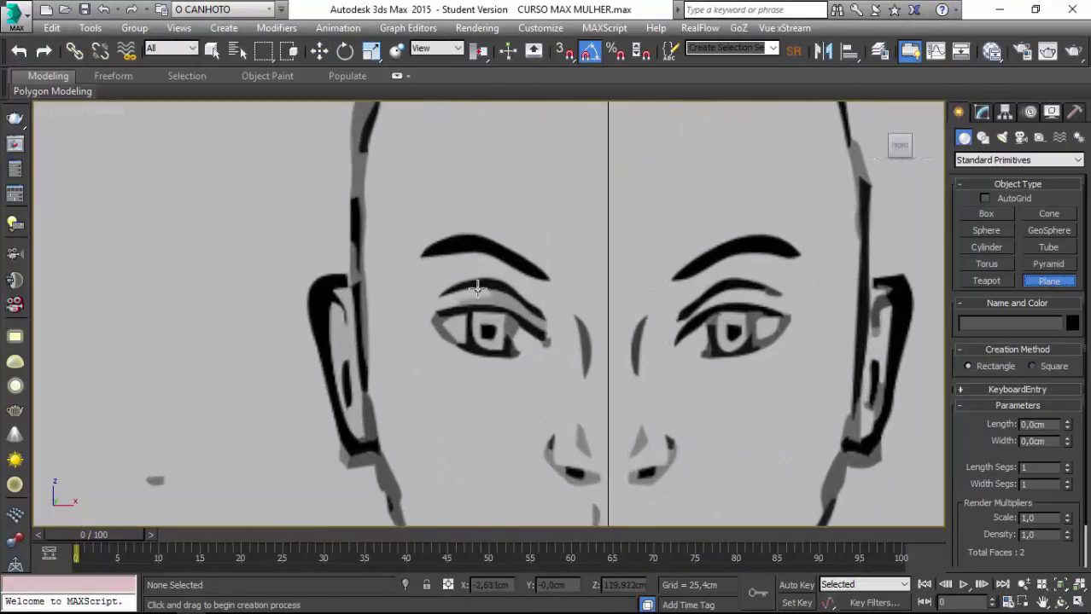
{"action": "left_click_drag", "start_coordinate": [476, 282], "coordinate": [492, 302]}
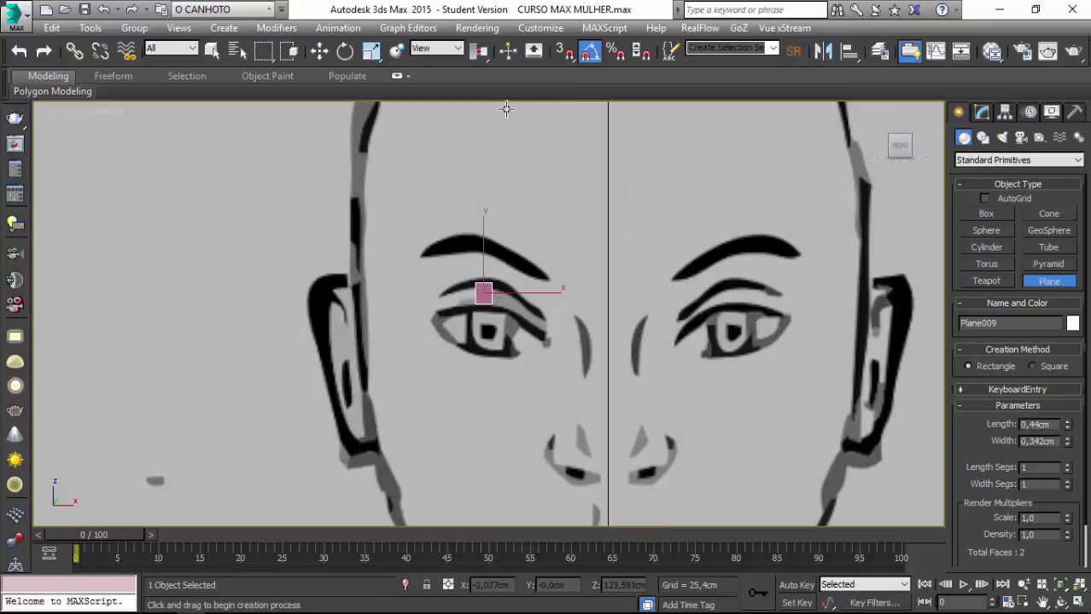
{"action": "key", "text": "F3"}
{"action": "key", "text": "F3"}
{"action": "key", "text": "w"}
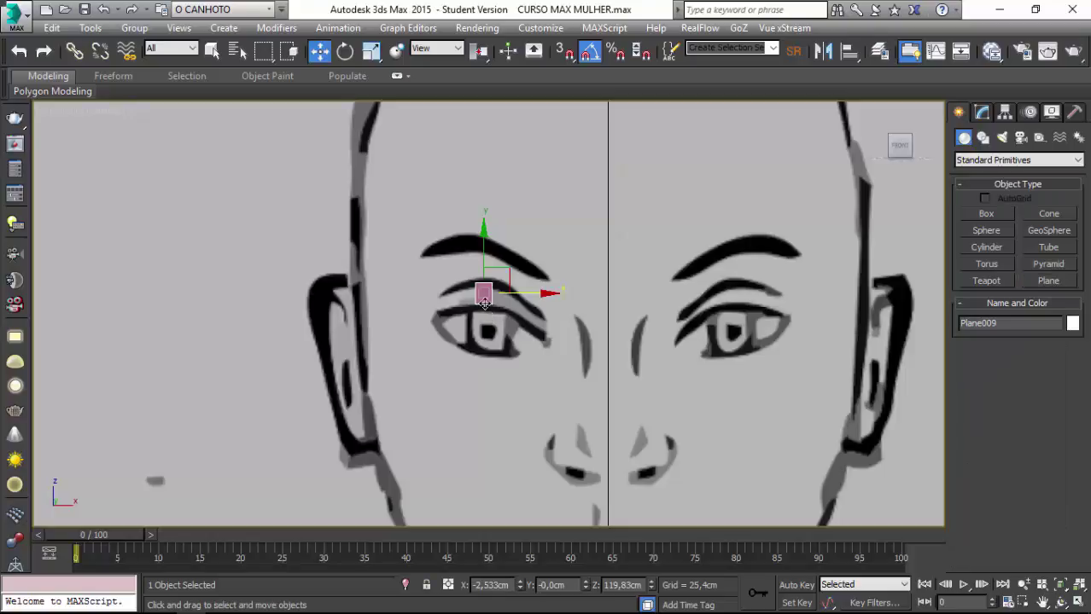
Convert the plane to Editable Poly in Vertex mode and show all four viewports.
{"action": "right_click", "coordinate": [483, 294]}
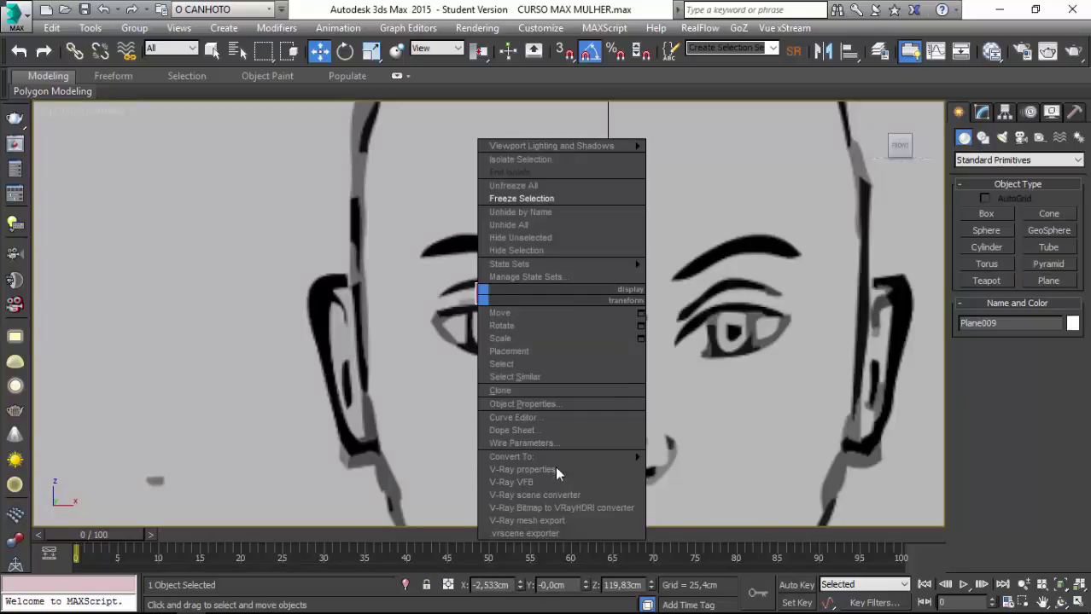
{"action": "mouse_move", "coordinate": [559, 458]}
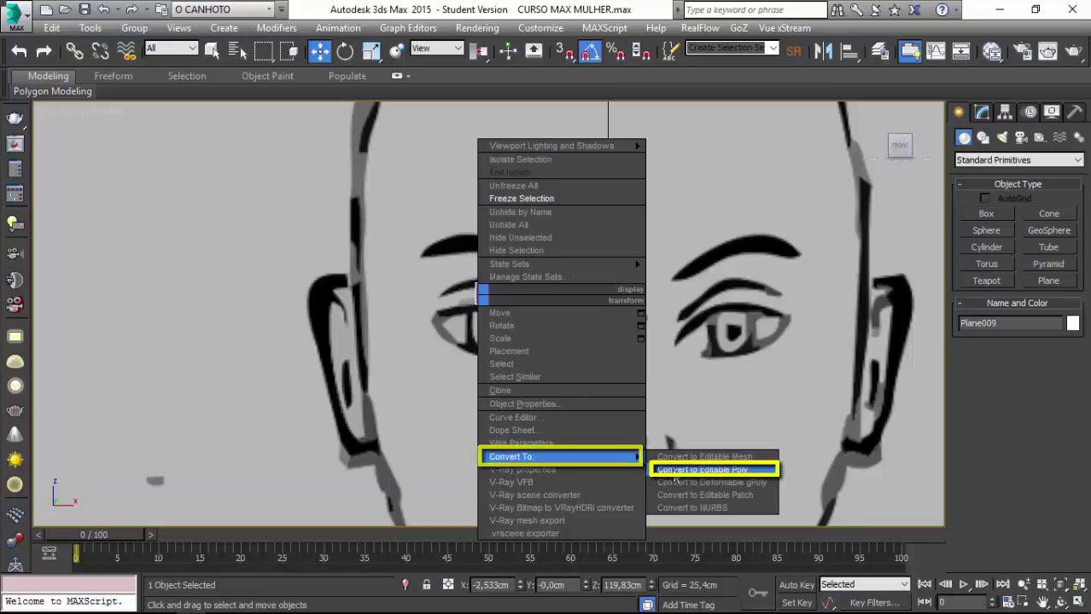
{"action": "left_click", "coordinate": [674, 470]}
{"action": "left_click", "coordinate": [974, 321]}
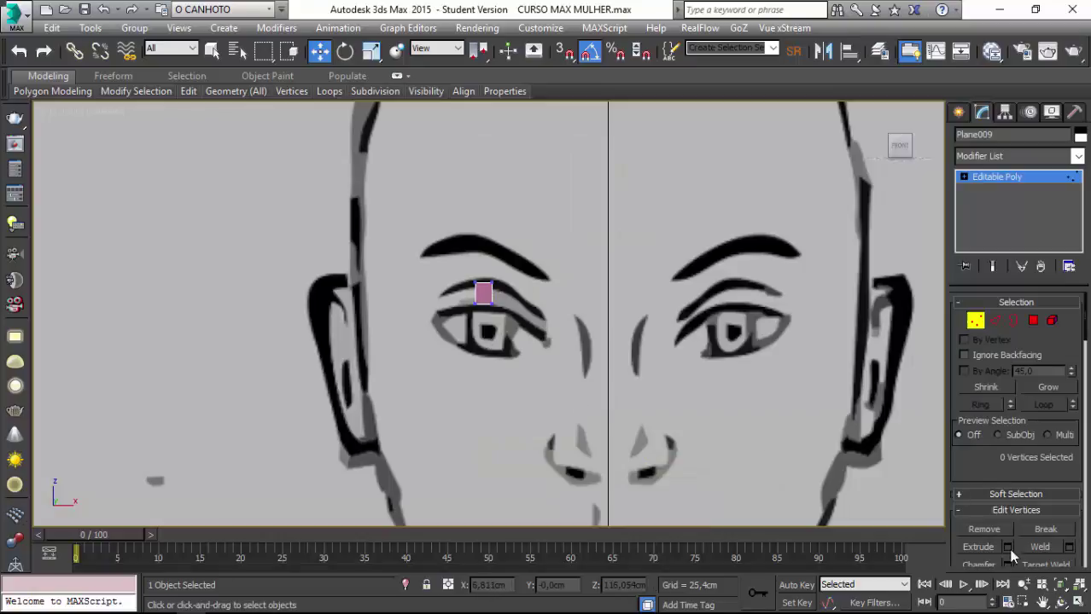
{"action": "left_click", "coordinate": [1078, 602]}
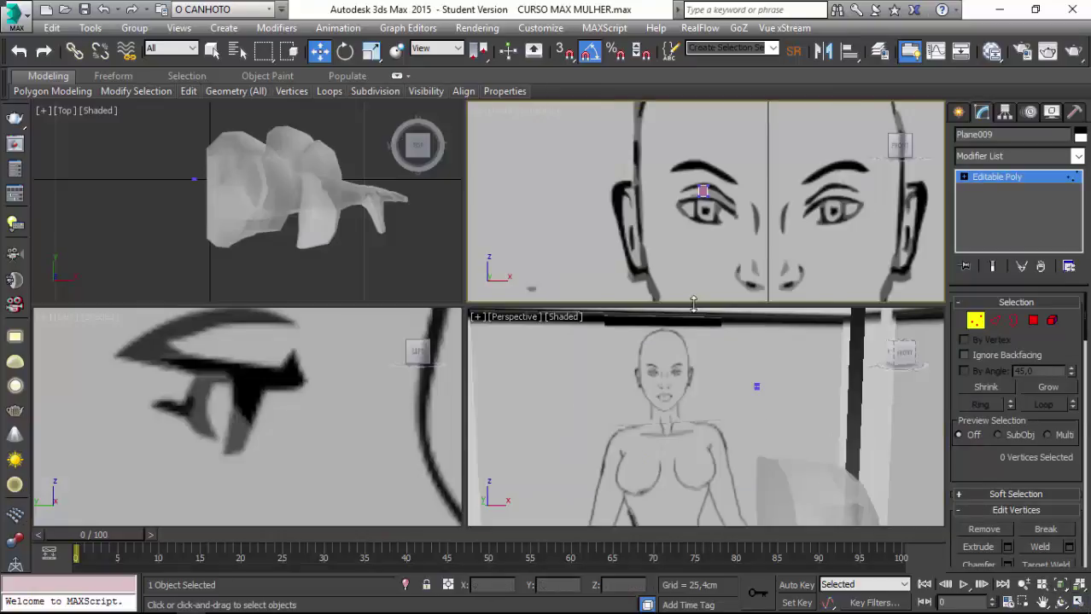
In the Top view, move all four vertices back in Y onto the face.
{"action": "left_click_drag", "start_coordinate": [149, 135], "coordinate": [220, 254]}
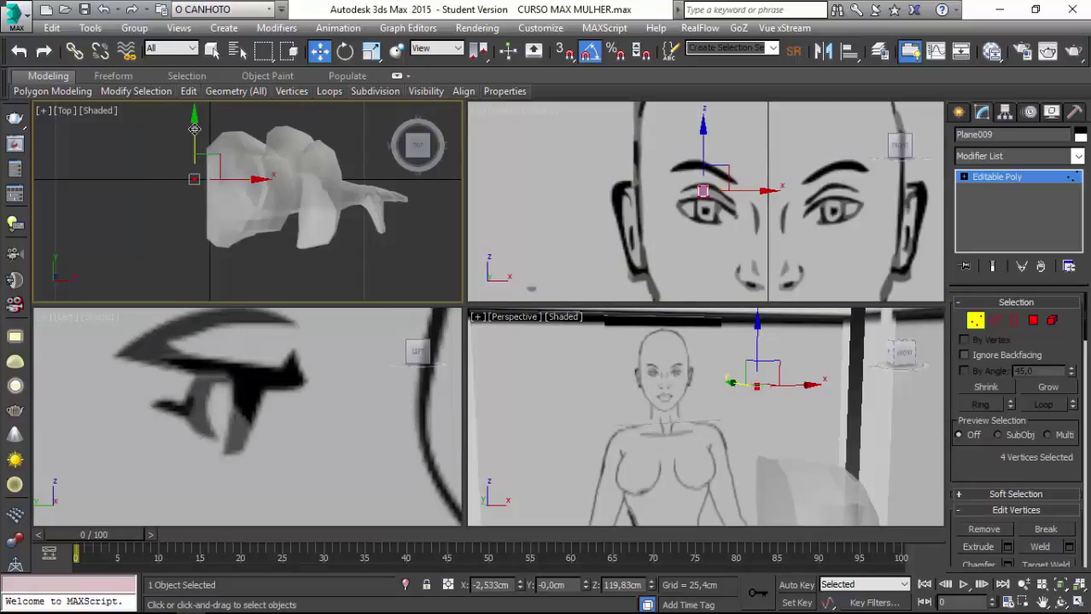
{"action": "left_click_drag", "start_coordinate": [193, 136], "coordinate": [189, 167]}
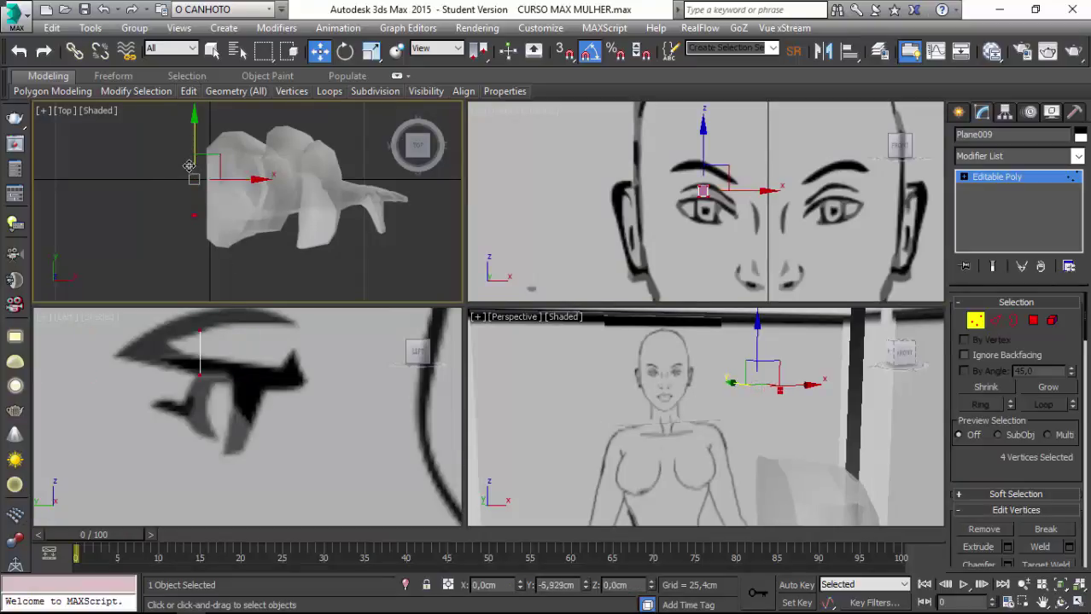
{"action": "left_click_drag", "start_coordinate": [190, 170], "coordinate": [181, 265]}
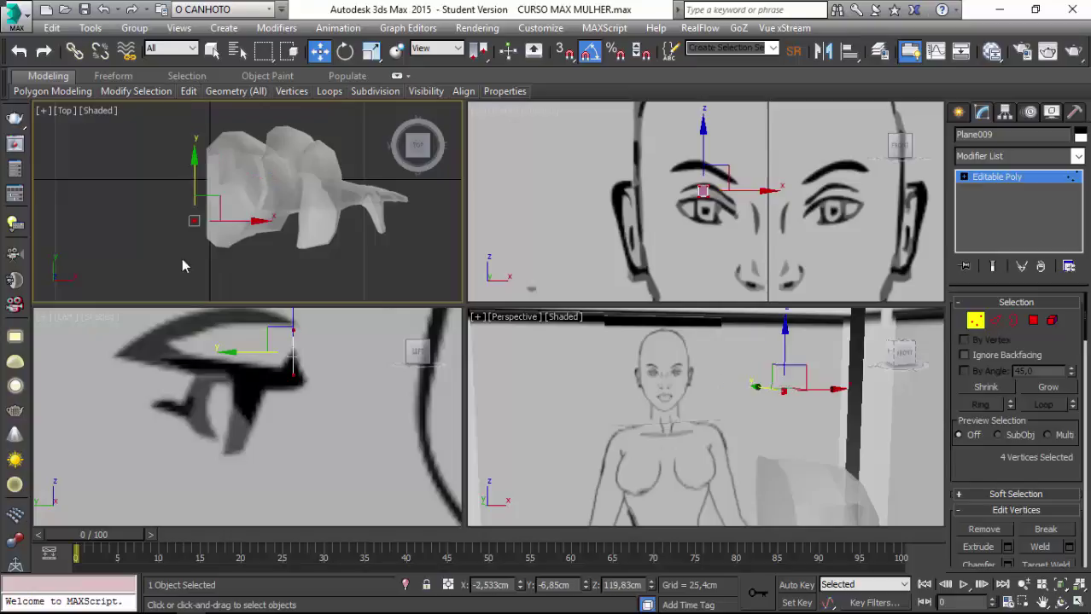
{"action": "left_click", "coordinate": [214, 399]}
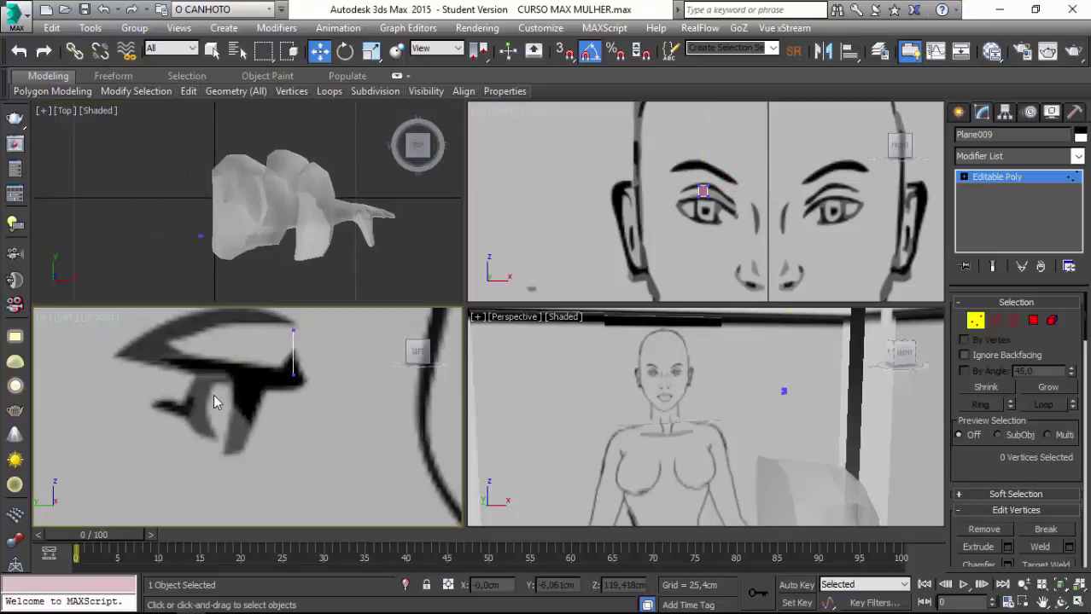
In the Left view, push the lower vertices back to tilt the plane along the eyelid.
{"action": "scroll", "coordinate": [214, 397], "scroll_direction": "up", "scroll_amount": 1}
{"action": "mouse_move", "coordinate": [236, 412]}
{"action": "middle_mouse_down"}
{"action": "mouse_move", "coordinate": [290, 381]}
{"action": "mouse_move", "coordinate": [287, 367]}
{"action": "middle_mouse_up"}
{"action": "mouse_move", "coordinate": [348, 446]}
{"action": "left_mouse_down"}
{"action": "mouse_move", "coordinate": [324, 378]}
{"action": "mouse_move", "coordinate": [360, 452]}
{"action": "mouse_move", "coordinate": [391, 426]}
{"action": "left_mouse_up"}
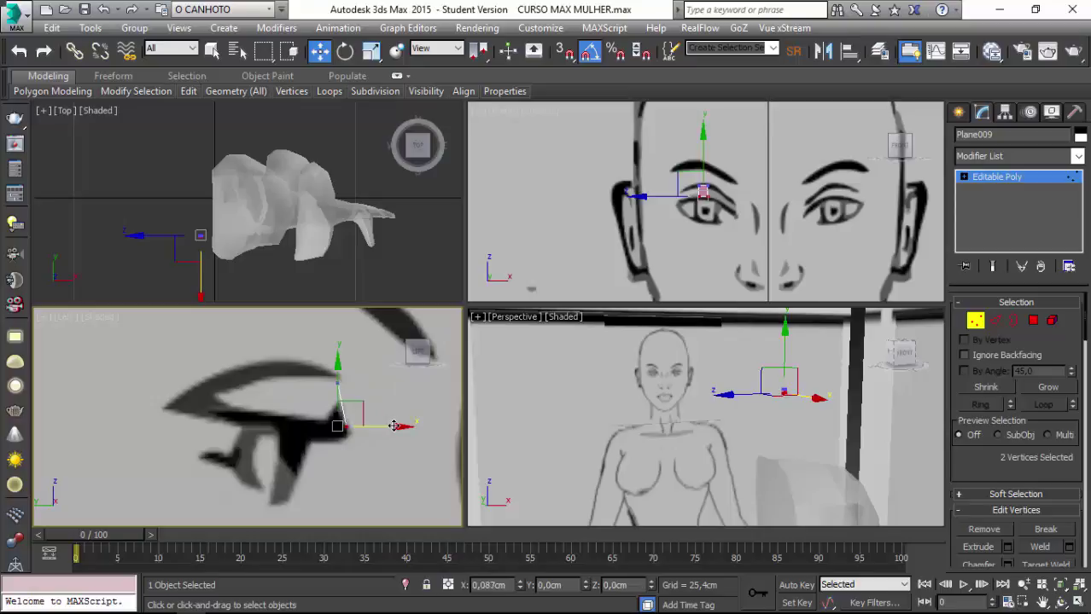
{"action": "left_click_drag", "start_coordinate": [393, 426], "coordinate": [401, 426]}
{"action": "left_click_drag", "start_coordinate": [350, 400], "coordinate": [357, 358]}
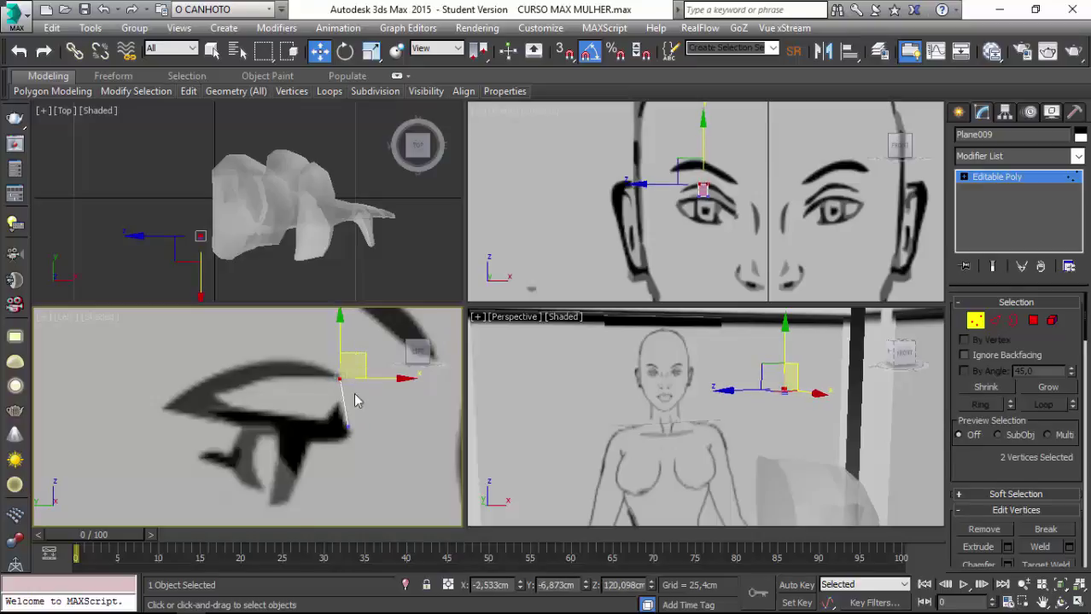
{"action": "middle_click_drag", "start_coordinate": [287, 448], "coordinate": [263, 431]}
{"action": "left_click", "coordinate": [671, 410]}
Zoom to frame the eye and maximize the Front viewport.
{"action": "scroll", "coordinate": [670, 412], "scroll_direction": "up", "scroll_amount": 2}
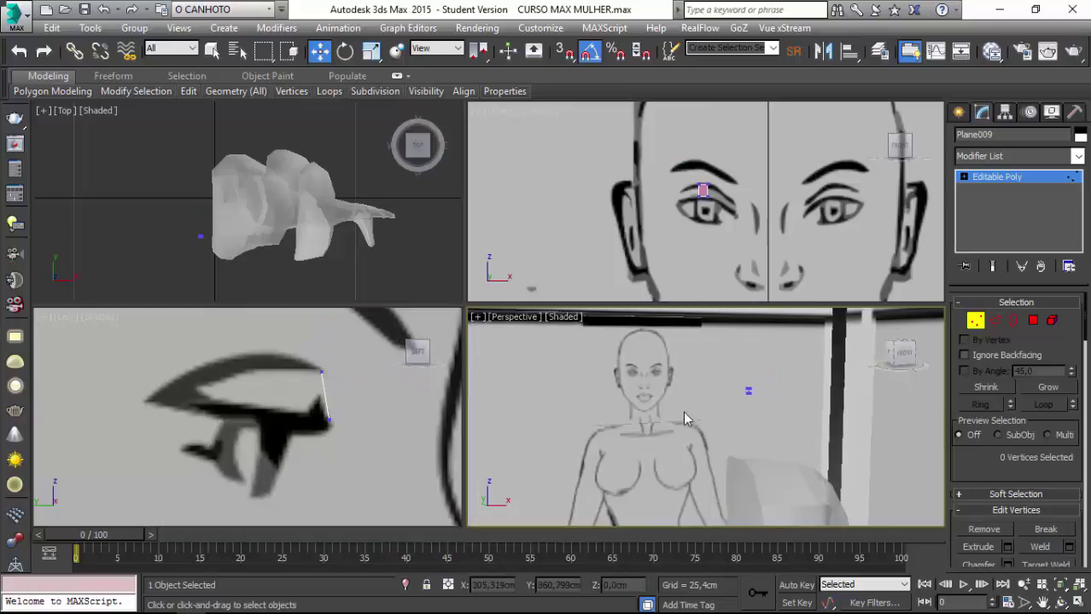
{"action": "scroll", "coordinate": [682, 411], "scroll_direction": "up", "scroll_amount": 2}
{"action": "scroll", "coordinate": [658, 400], "scroll_direction": "up", "scroll_amount": 2}
{"action": "scroll", "coordinate": [659, 399], "scroll_direction": "down", "scroll_amount": 3}
{"action": "scroll", "coordinate": [658, 397], "scroll_direction": "down", "scroll_amount": 2}
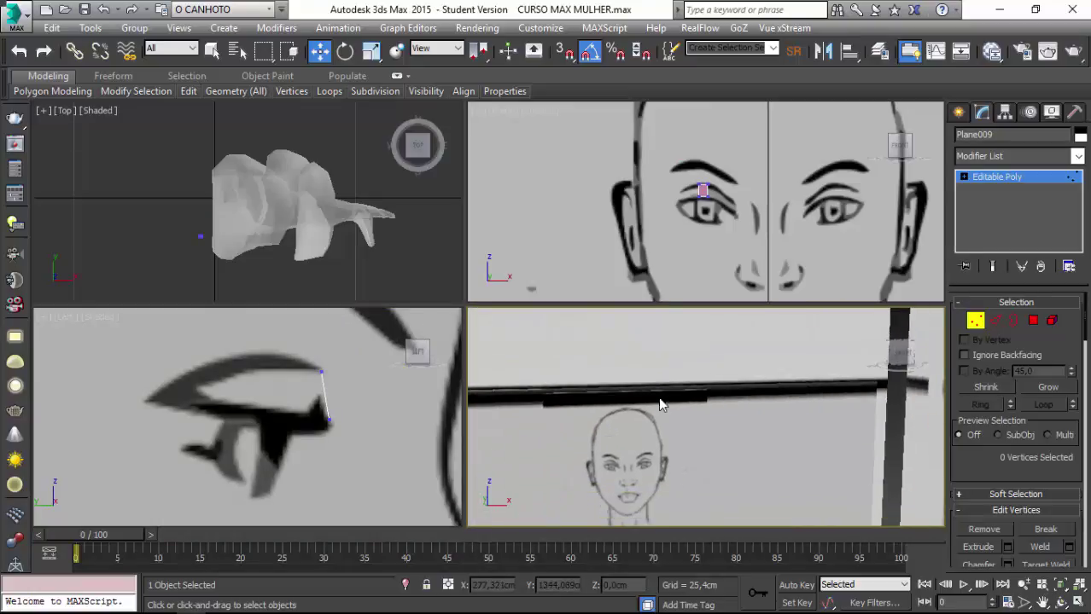
{"action": "scroll", "coordinate": [655, 399], "scroll_direction": "up", "scroll_amount": 3}
{"action": "scroll", "coordinate": [654, 398], "scroll_direction": "up", "scroll_amount": 2}
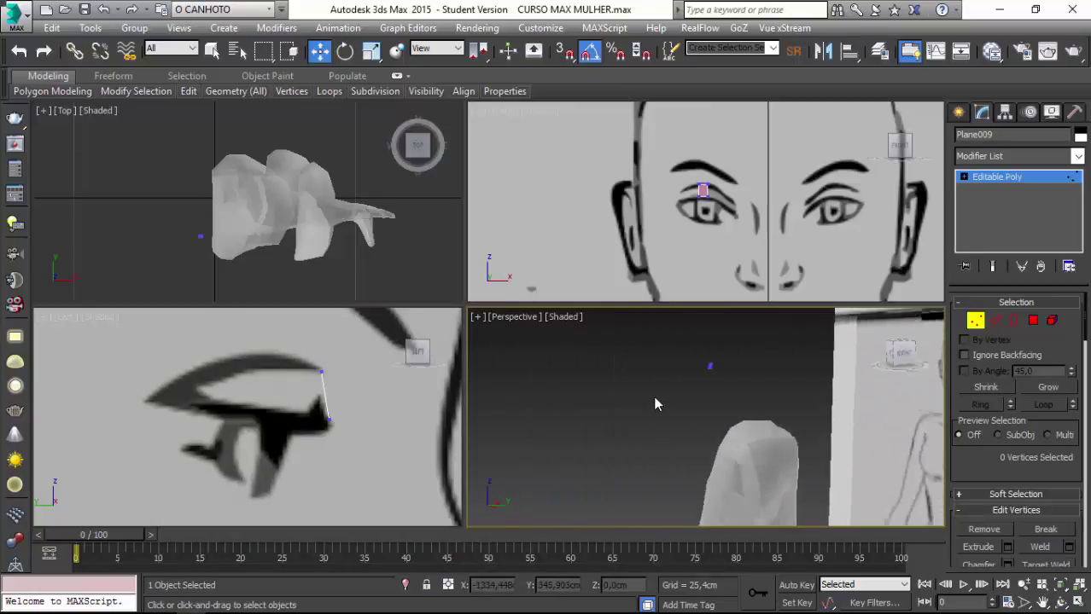
{"action": "scroll", "coordinate": [653, 396], "scroll_direction": "up", "scroll_amount": 2}
{"action": "scroll", "coordinate": [652, 395], "scroll_direction": "up", "scroll_amount": 2}
{"action": "scroll", "coordinate": [652, 401], "scroll_direction": "down", "scroll_amount": 1}
{"action": "scroll", "coordinate": [652, 400], "scroll_direction": "down", "scroll_amount": 1}
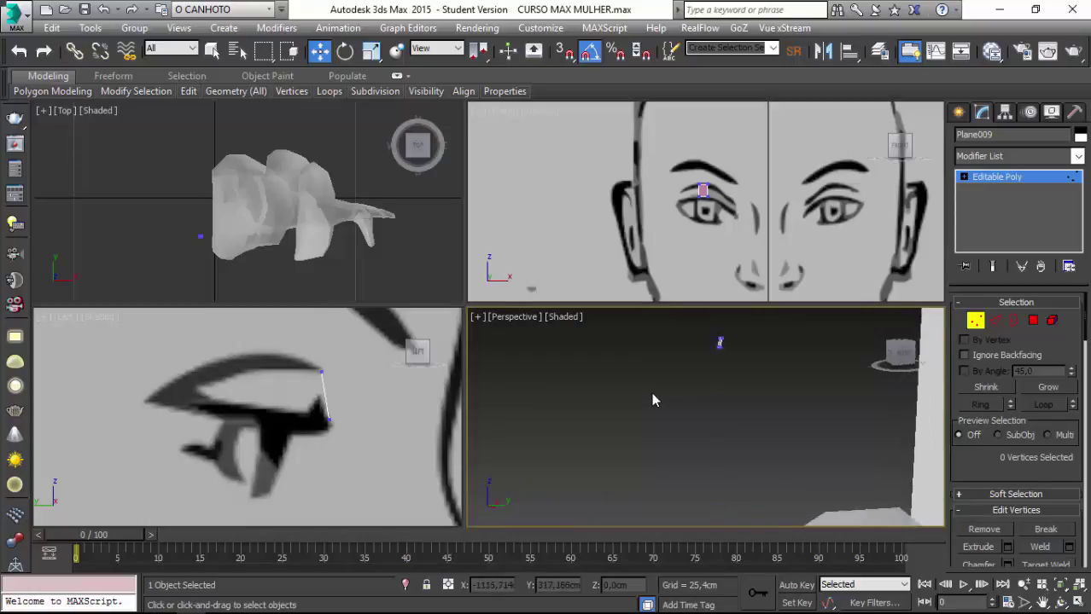
{"action": "scroll", "coordinate": [652, 400], "scroll_direction": "down", "scroll_amount": 1}
{"action": "scroll", "coordinate": [654, 401], "scroll_direction": "down", "scroll_amount": 2}
{"action": "scroll", "coordinate": [652, 401], "scroll_direction": "down", "scroll_amount": 3}
{"action": "scroll", "coordinate": [652, 401], "scroll_direction": "up", "scroll_amount": 2}
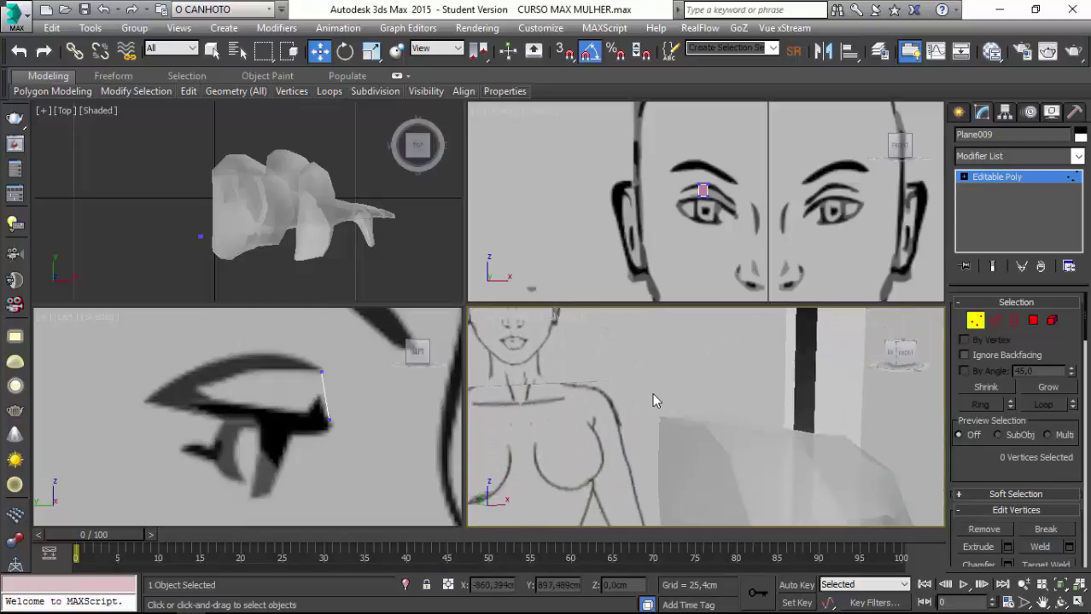
{"action": "scroll", "coordinate": [652, 401], "scroll_direction": "up", "scroll_amount": 2}
{"action": "scroll", "coordinate": [652, 401], "scroll_direction": "down", "scroll_amount": 1}
{"action": "scroll", "coordinate": [651, 393], "scroll_direction": "up", "scroll_amount": 2}
{"action": "scroll", "coordinate": [649, 392], "scroll_direction": "up", "scroll_amount": 1}
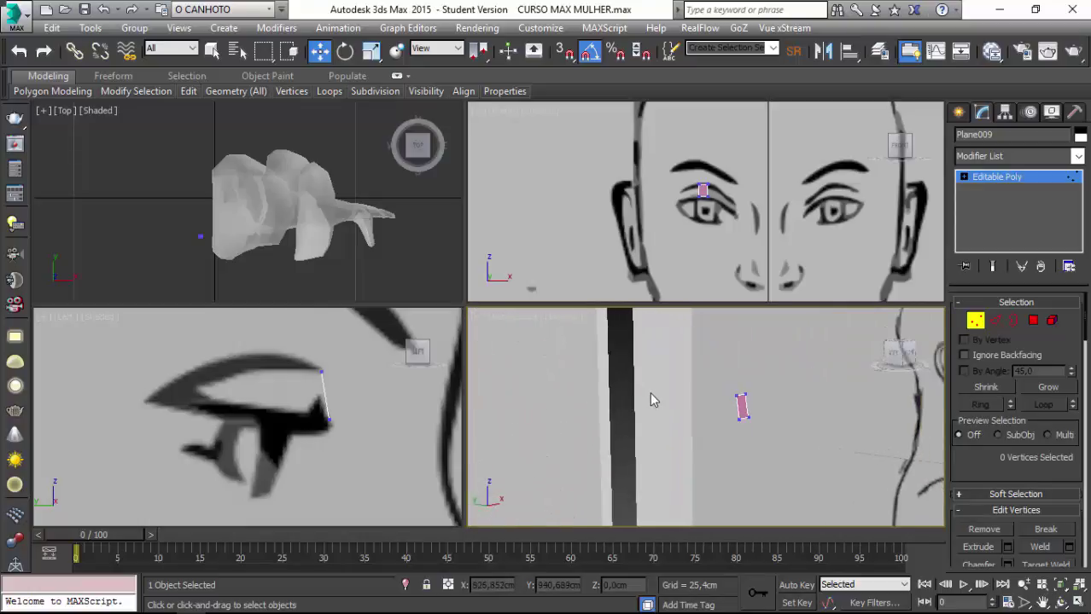
{"action": "scroll", "coordinate": [650, 391], "scroll_direction": "up", "scroll_amount": 2}
{"action": "left_click", "coordinate": [656, 210]}
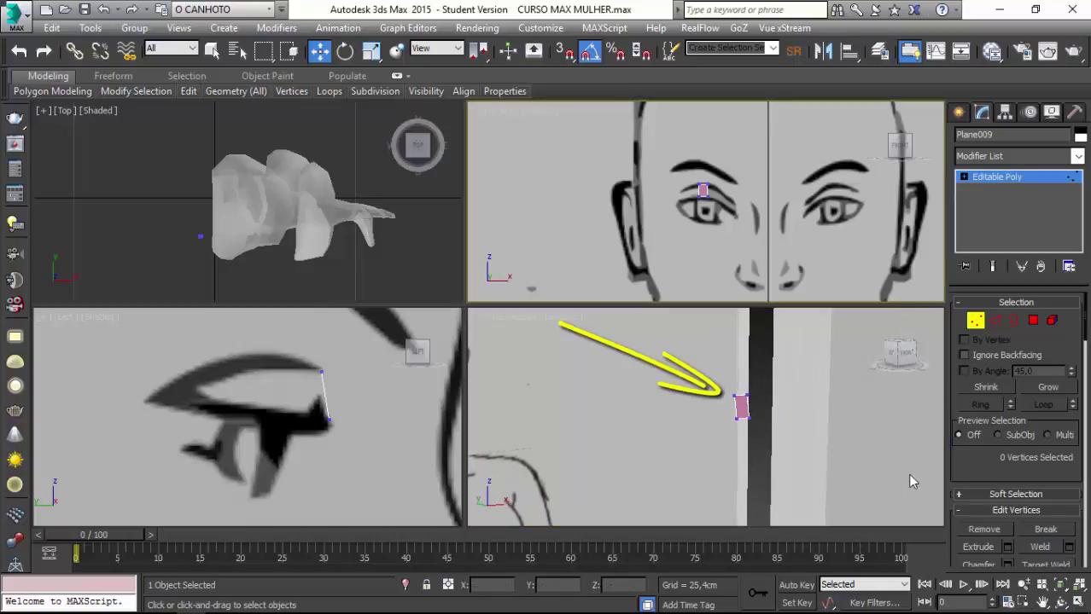
{"action": "left_click", "coordinate": [1077, 602]}
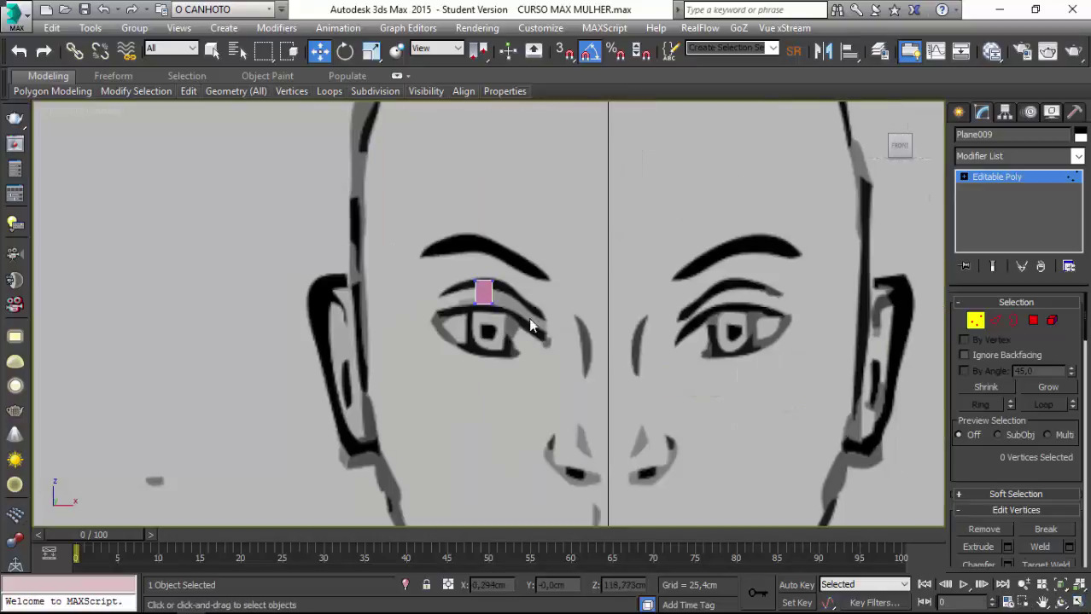
Extrude the plane's left edge to add a second quad along the eyelid.
{"action": "scroll", "coordinate": [474, 284], "scroll_direction": "up", "scroll_amount": 3}
{"action": "scroll", "coordinate": [419, 290], "scroll_direction": "up", "scroll_amount": 2}
{"action": "middle_click_drag", "start_coordinate": [578, 300], "coordinate": [578, 248]}
{"action": "key", "text": "2"}
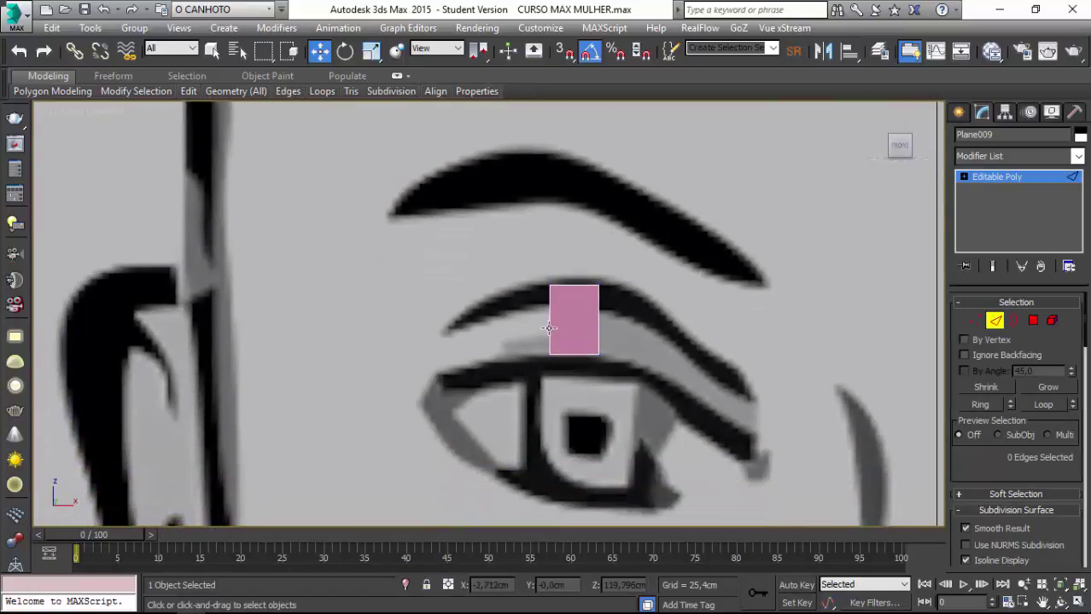
{"action": "left_click", "coordinate": [549, 328]}
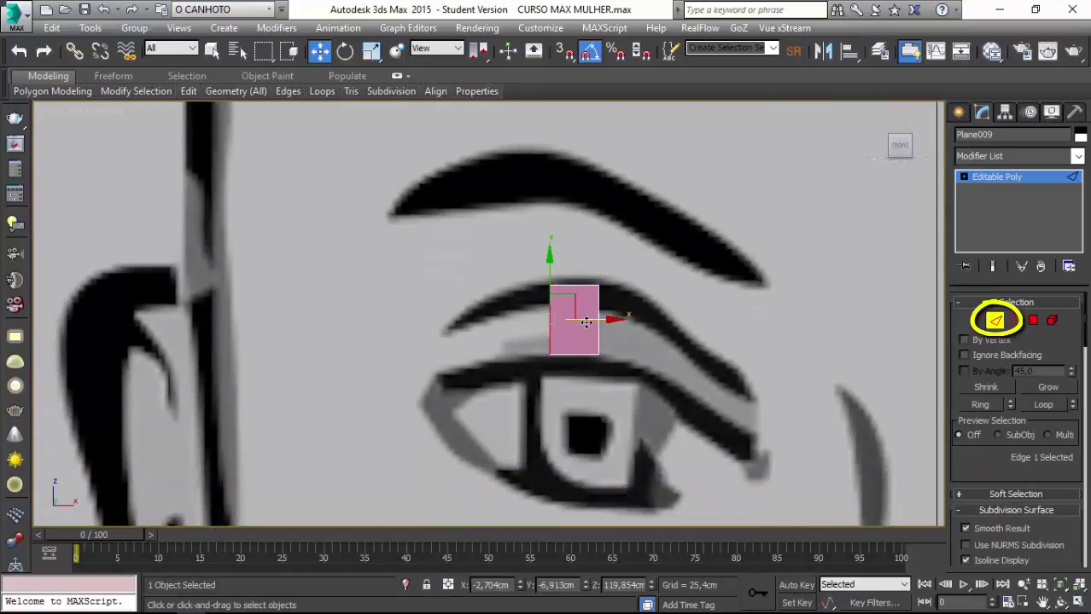
{"action": "left_click_drag", "start_coordinate": [586, 321], "coordinate": [529, 343], "text": "shift"}
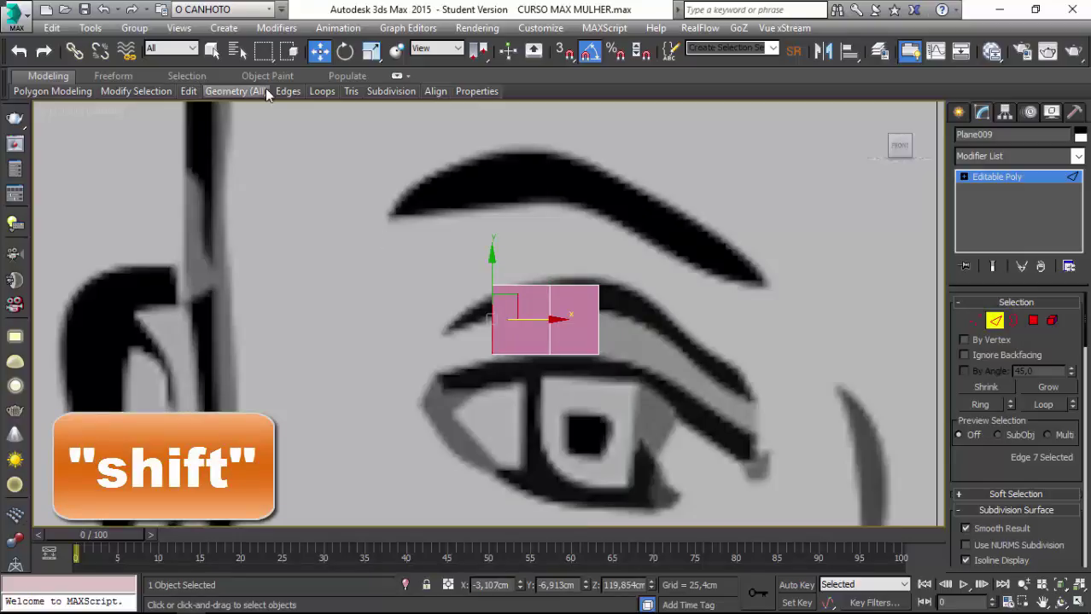
Adjust the outer vertices so both quads follow the upper eyelid line, shown in wireframe.
{"action": "left_click", "coordinate": [975, 321]}
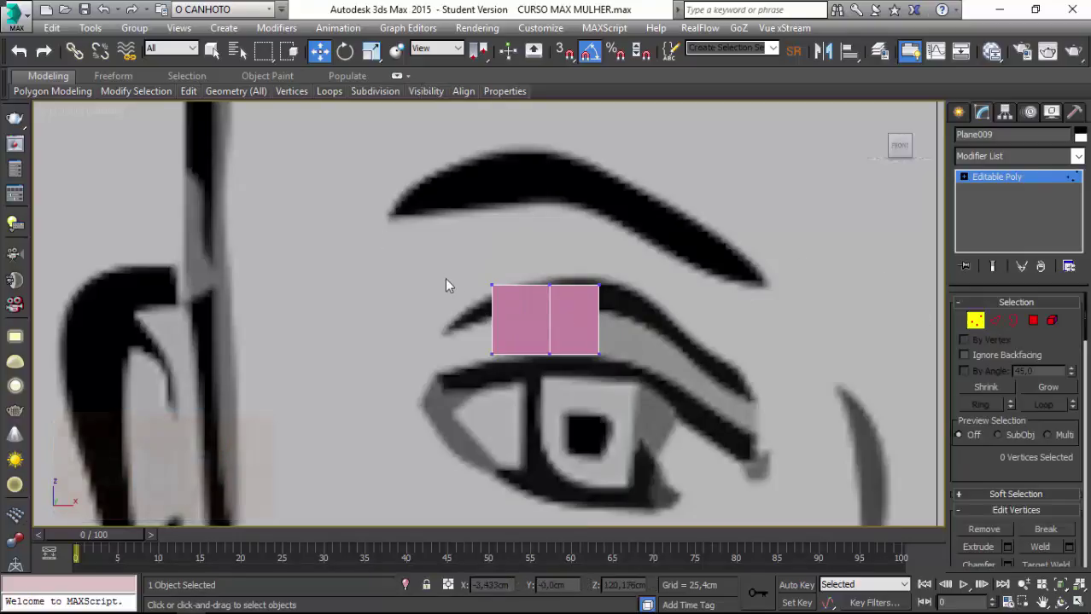
{"action": "left_click", "coordinate": [495, 284]}
{"action": "left_click_drag", "start_coordinate": [499, 266], "coordinate": [499, 282]}
{"action": "left_click", "coordinate": [492, 354]}
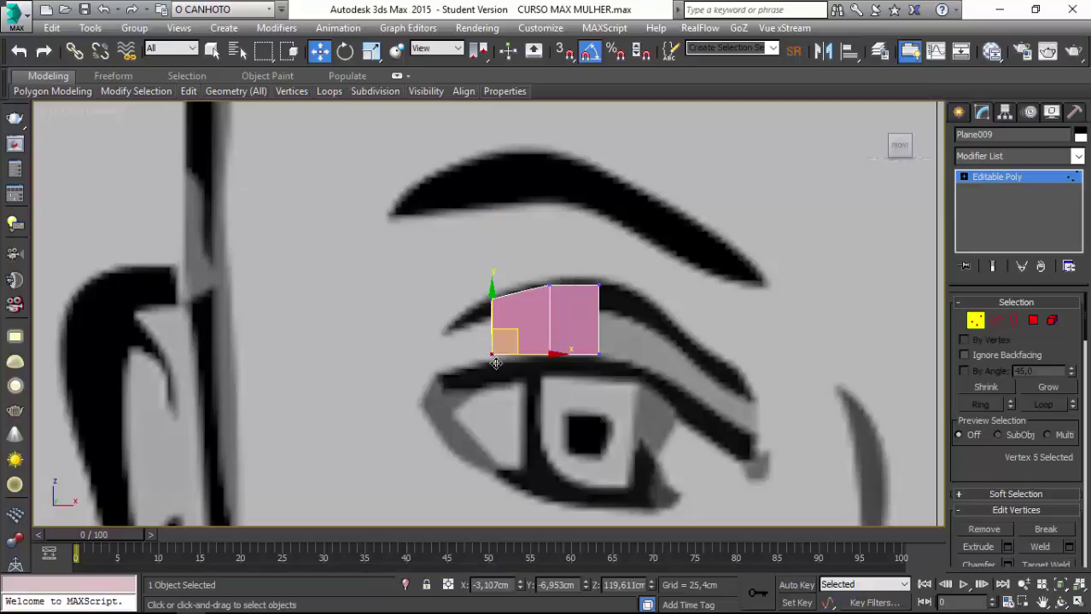
{"action": "left_click_drag", "start_coordinate": [491, 323], "coordinate": [491, 334]}
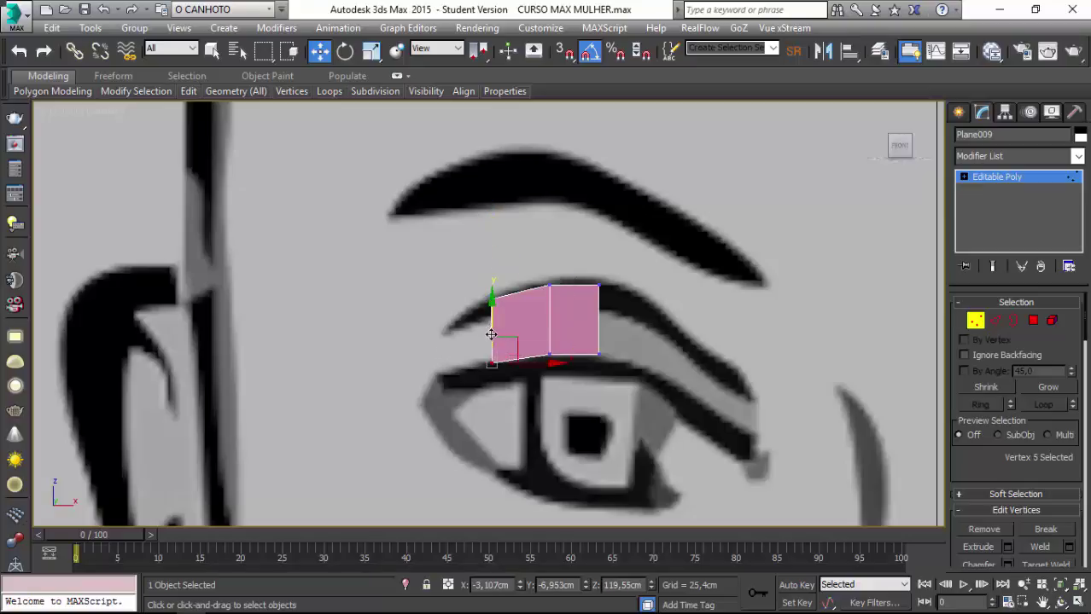
{"action": "left_click_drag", "start_coordinate": [588, 271], "coordinate": [618, 368]}
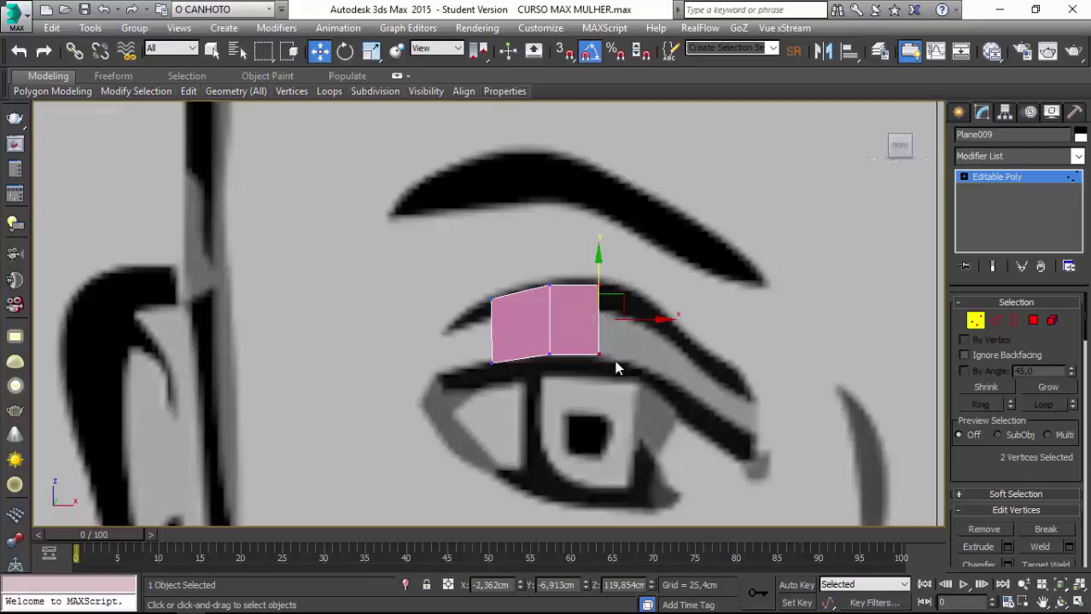
{"action": "left_click_drag", "start_coordinate": [631, 320], "coordinate": [648, 320]}
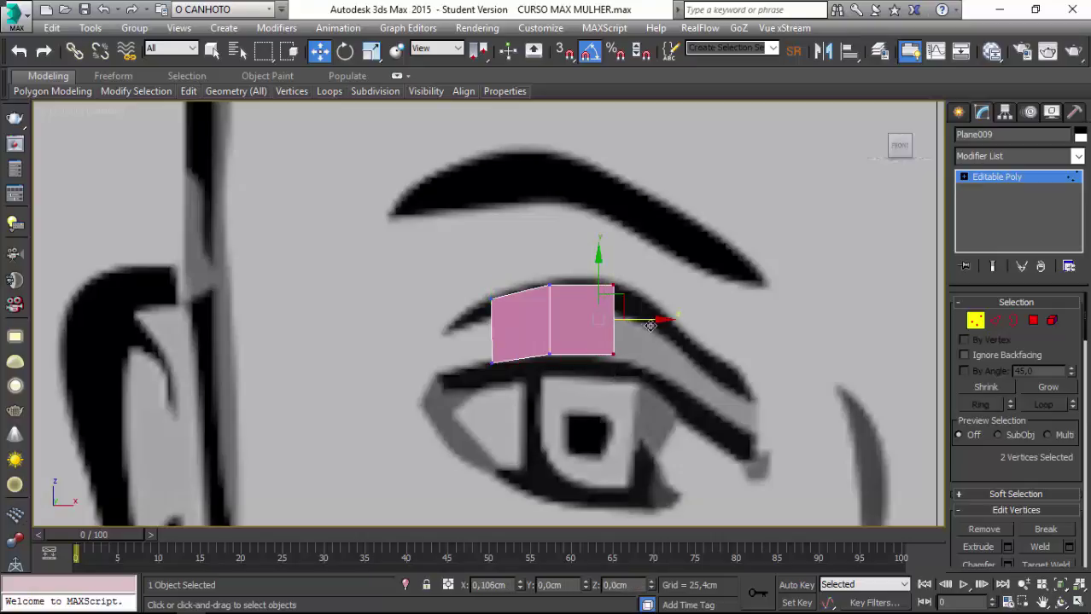
{"action": "left_click", "coordinate": [613, 353]}
{"action": "left_click_drag", "start_coordinate": [639, 341], "coordinate": [638, 345]}
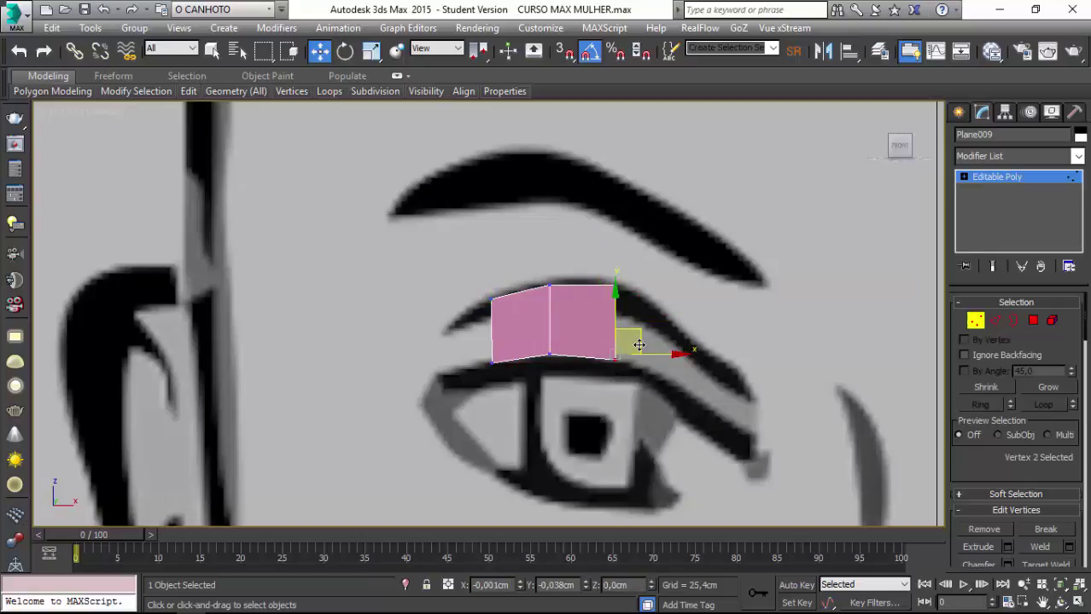
{"action": "left_click", "coordinate": [616, 285]}
{"action": "left_click_drag", "start_coordinate": [639, 263], "coordinate": [644, 270]}
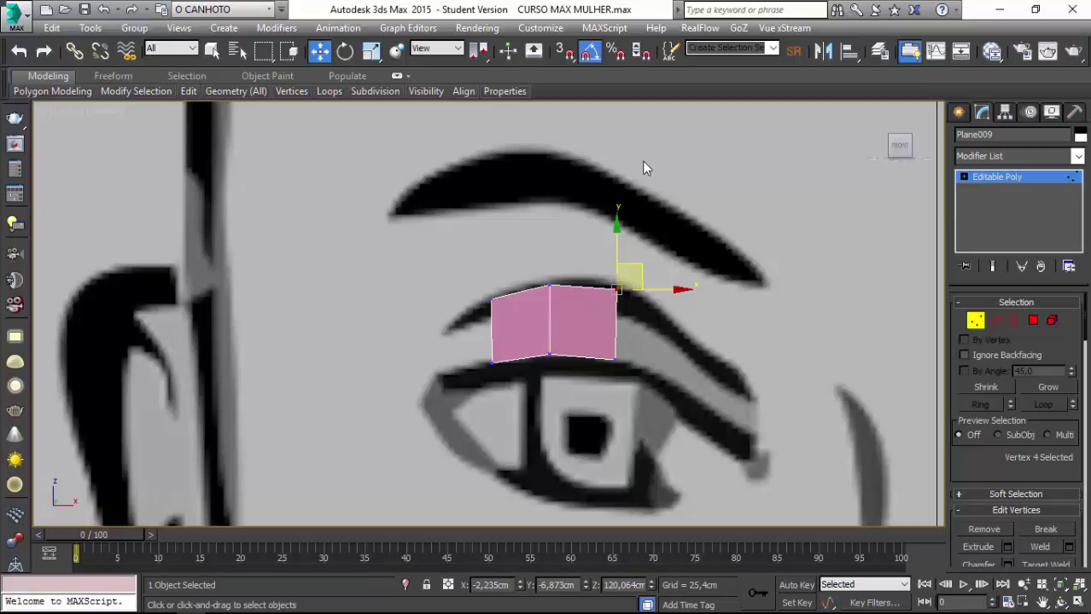
{"action": "key", "text": "F3"}
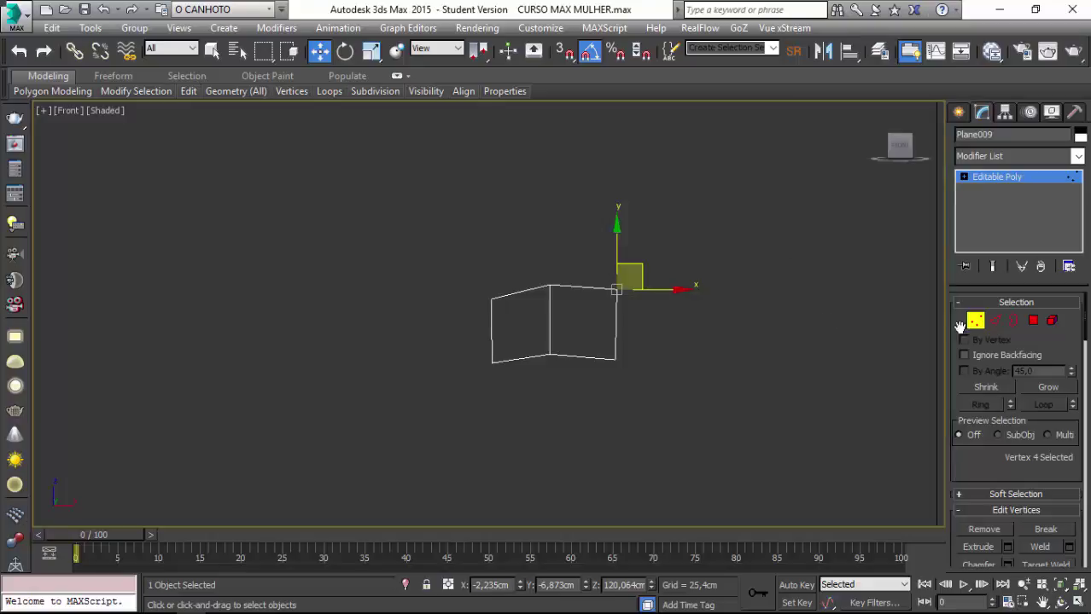
Extrude a third quad off the left edge and lower its top-left vertex along the lid.
{"action": "left_click", "coordinate": [796, 271]}
{"action": "key", "text": "F3"}
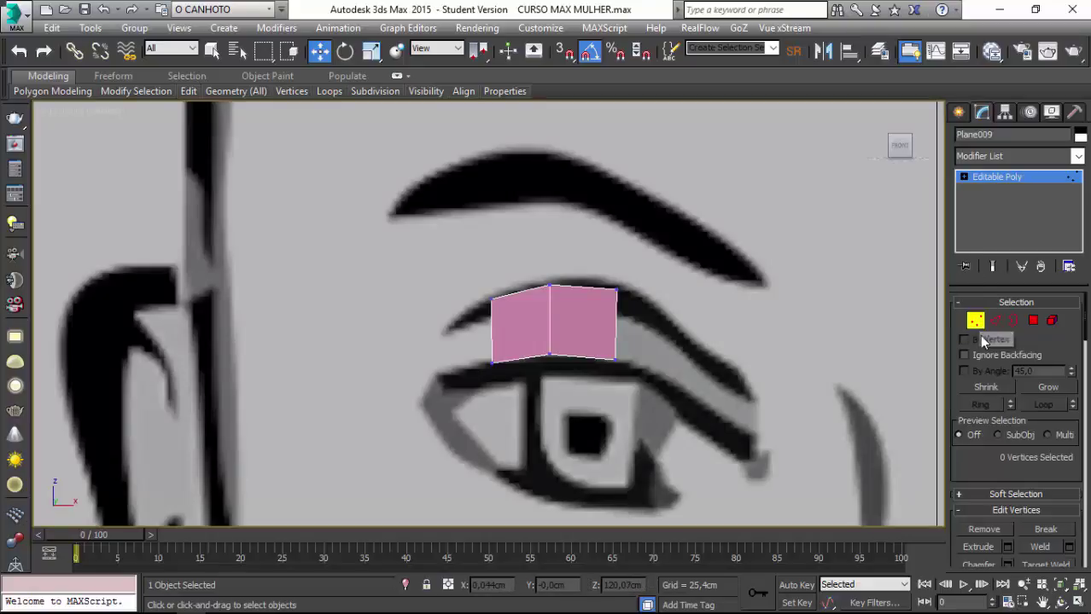
{"action": "left_click", "coordinate": [995, 321]}
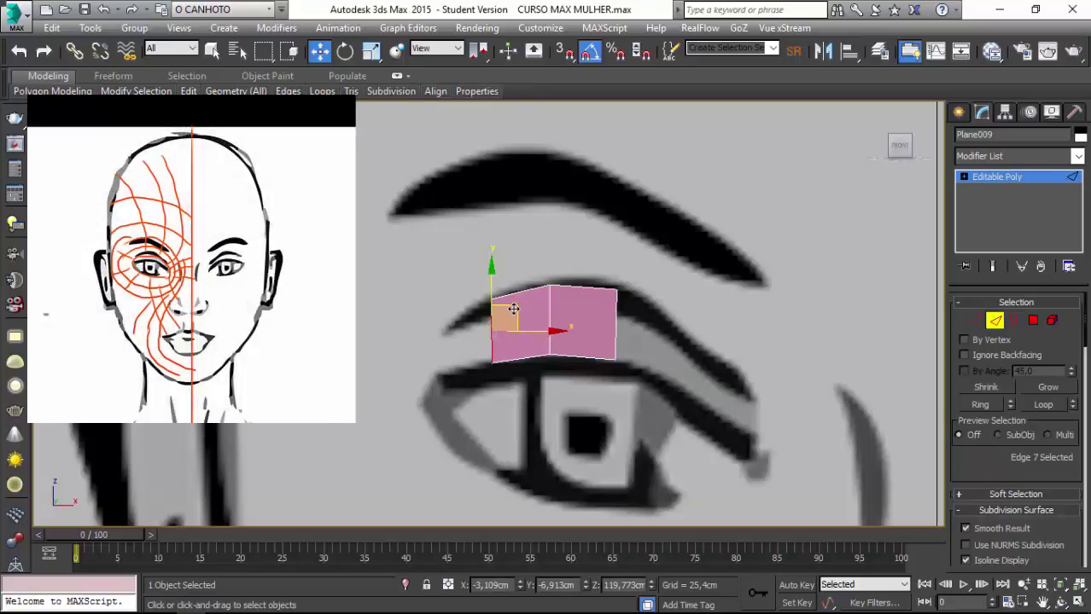
{"action": "left_click_drag", "start_coordinate": [512, 309], "coordinate": [446, 333], "text": "shift"}
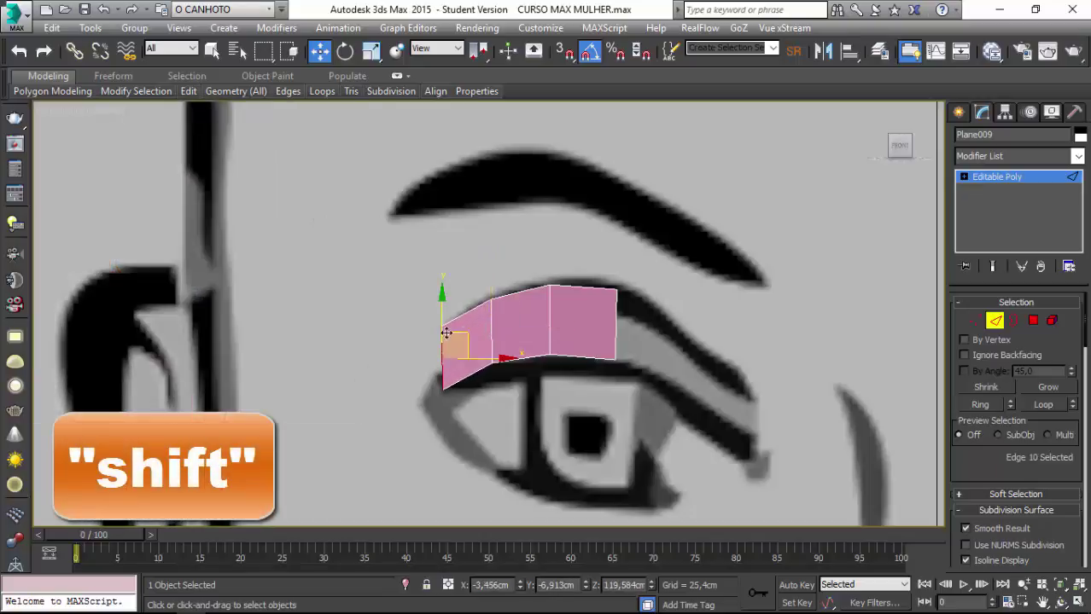
{"action": "key", "text": "1"}
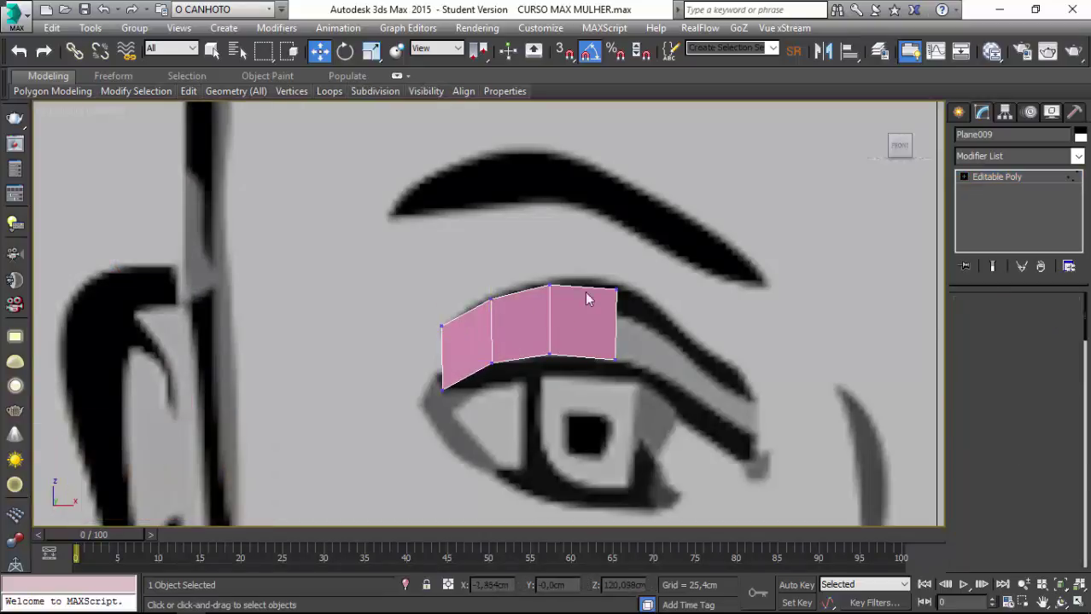
{"action": "left_click_drag", "start_coordinate": [418, 303], "coordinate": [456, 348]}
{"action": "mouse_move", "coordinate": [454, 306]}
{"action": "left_mouse_down"}
{"action": "mouse_move", "coordinate": [429, 345]}
{"action": "mouse_move", "coordinate": [449, 359]}
{"action": "left_mouse_up"}
{"action": "left_click", "coordinate": [441, 390]}
Extrude a fourth quad to the eye's left corner, tilting its end edge and adjusting its vertex.
{"action": "left_click", "coordinate": [995, 320]}
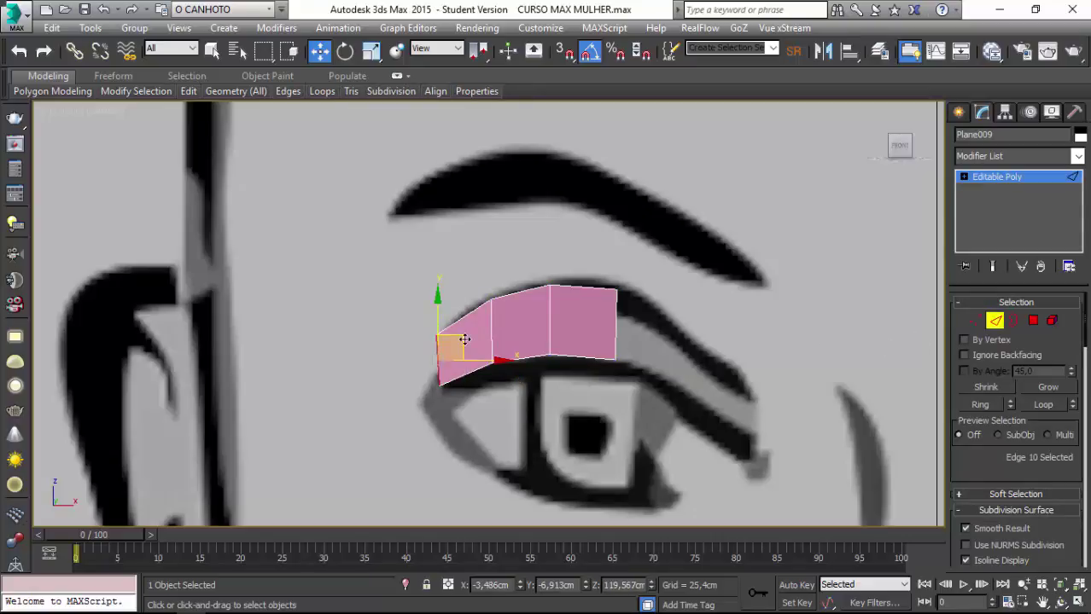
{"action": "left_click_drag", "start_coordinate": [464, 340], "coordinate": [432, 352], "text": "shift"}
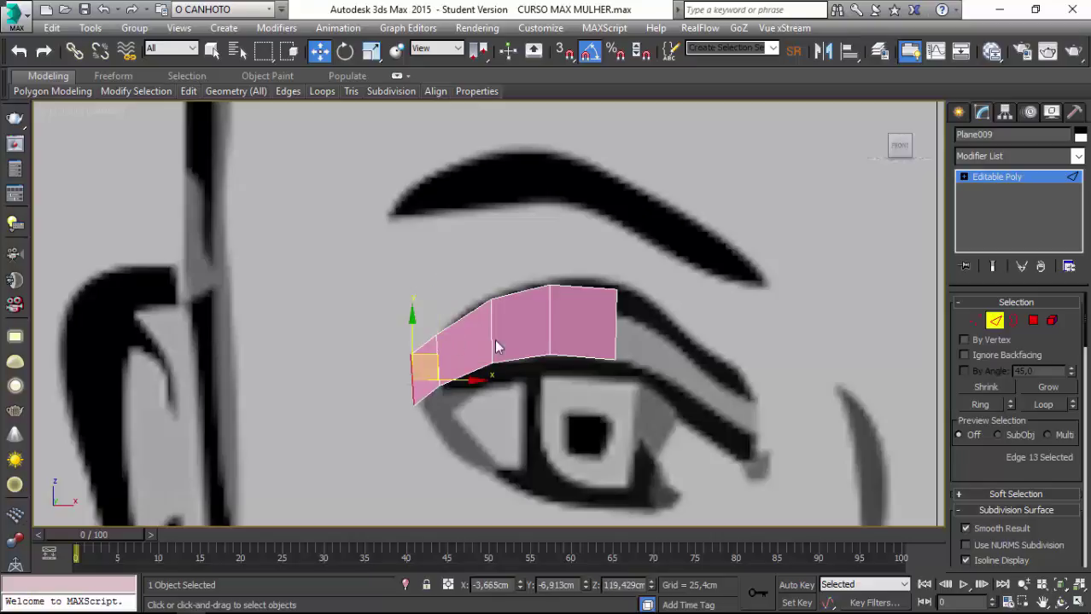
{"action": "left_click", "coordinate": [344, 52]}
{"action": "left_click_drag", "start_coordinate": [391, 362], "coordinate": [369, 389]}
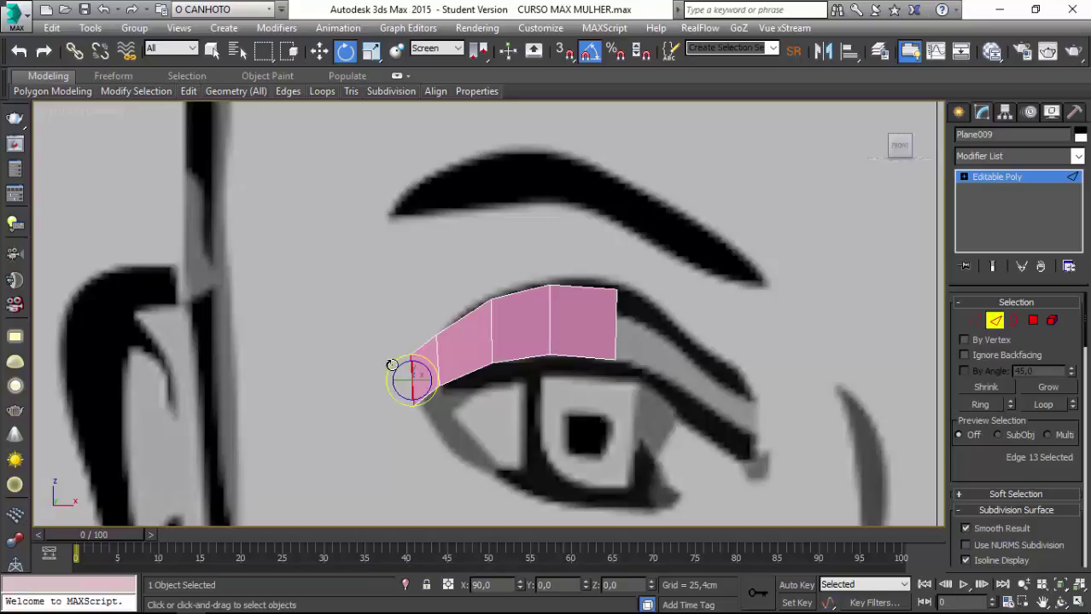
{"action": "left_click", "coordinate": [320, 52]}
{"action": "left_click_drag", "start_coordinate": [427, 355], "coordinate": [419, 344]}
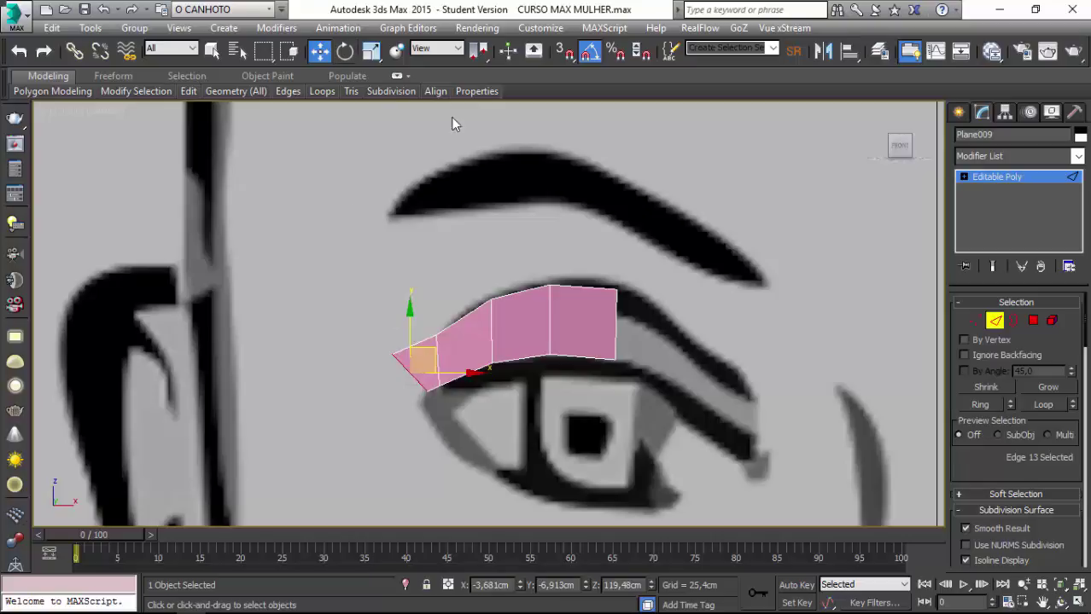
{"action": "left_click", "coordinate": [976, 320]}
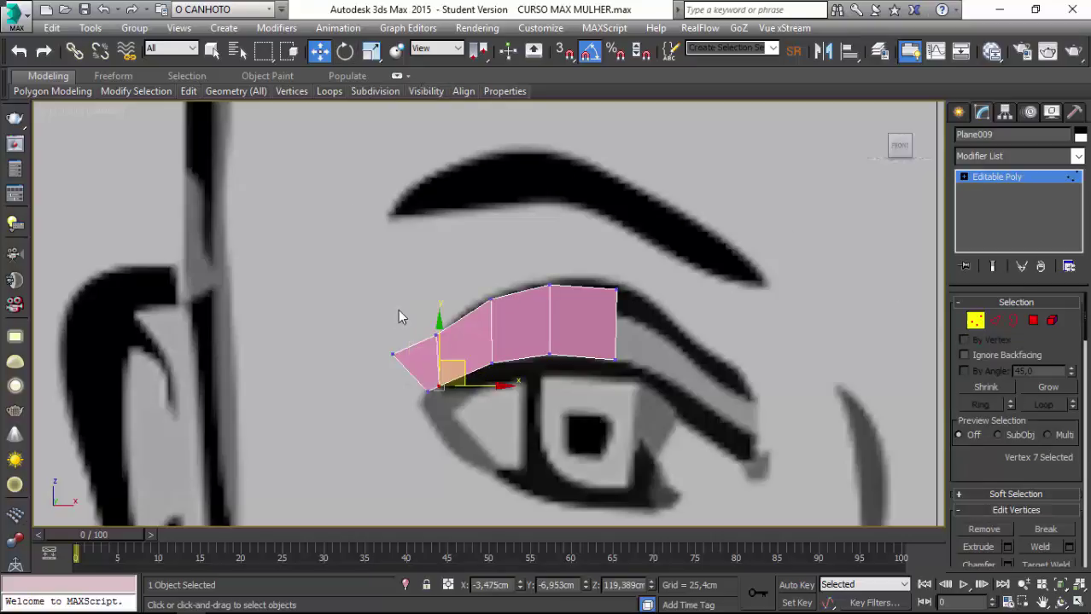
{"action": "left_click", "coordinate": [392, 353]}
{"action": "left_click_drag", "start_coordinate": [414, 328], "coordinate": [426, 345]}
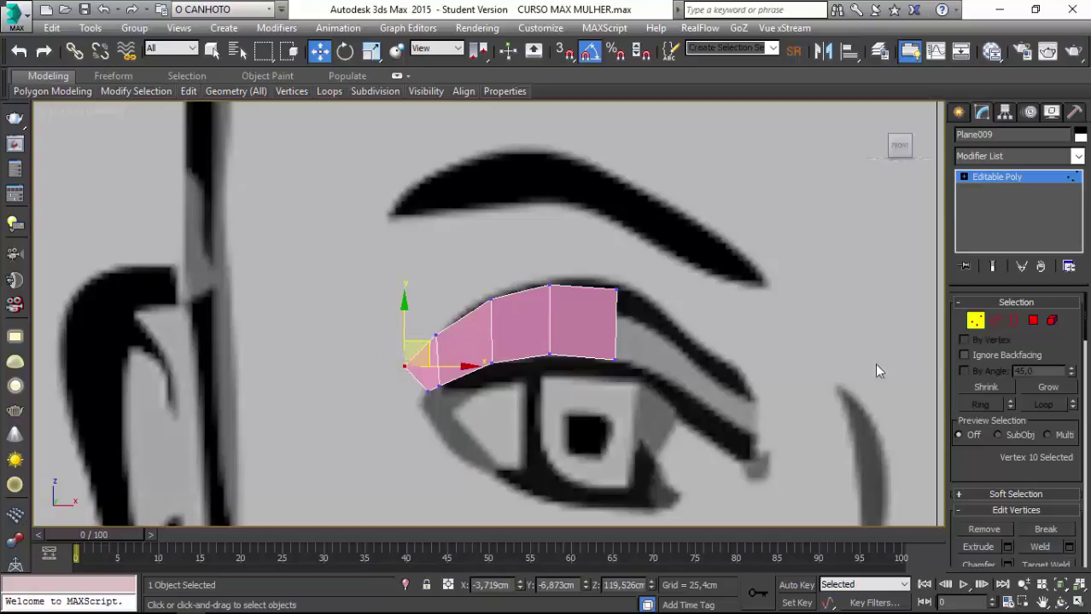
{"action": "left_click", "coordinate": [995, 322]}
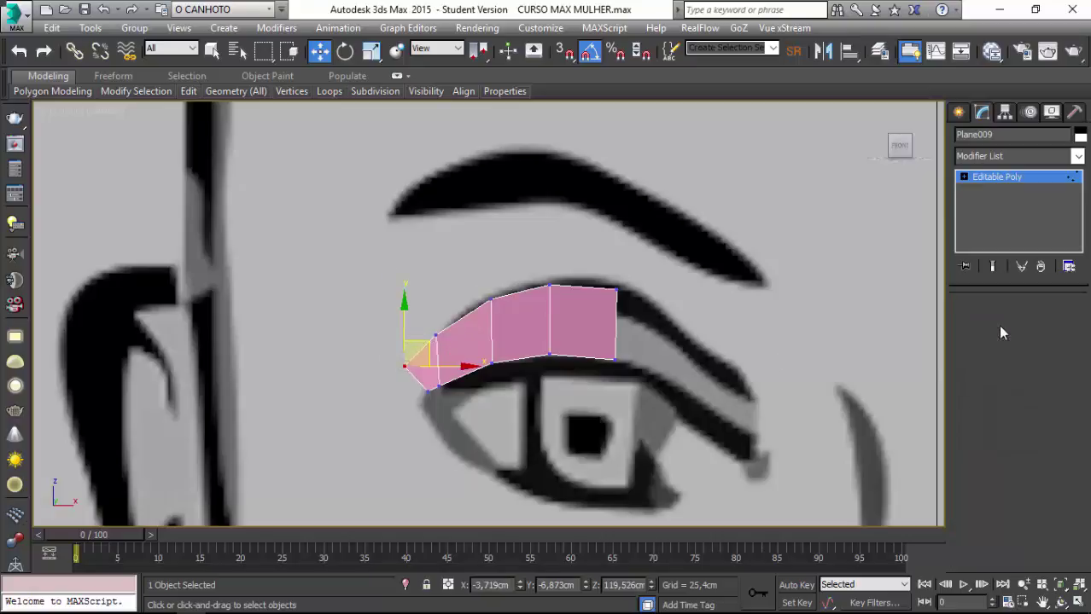
{"action": "left_click", "coordinate": [617, 321]}
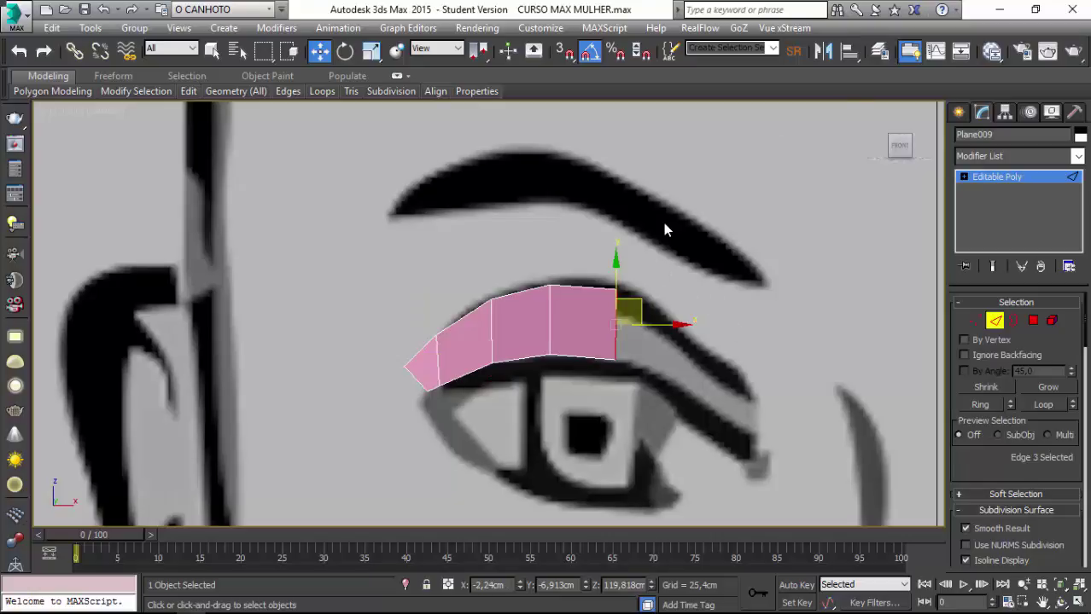
Extrude a polygon off the strip's right edge and fit its two right vertices to the reference.
{"action": "key", "text": "F3"}
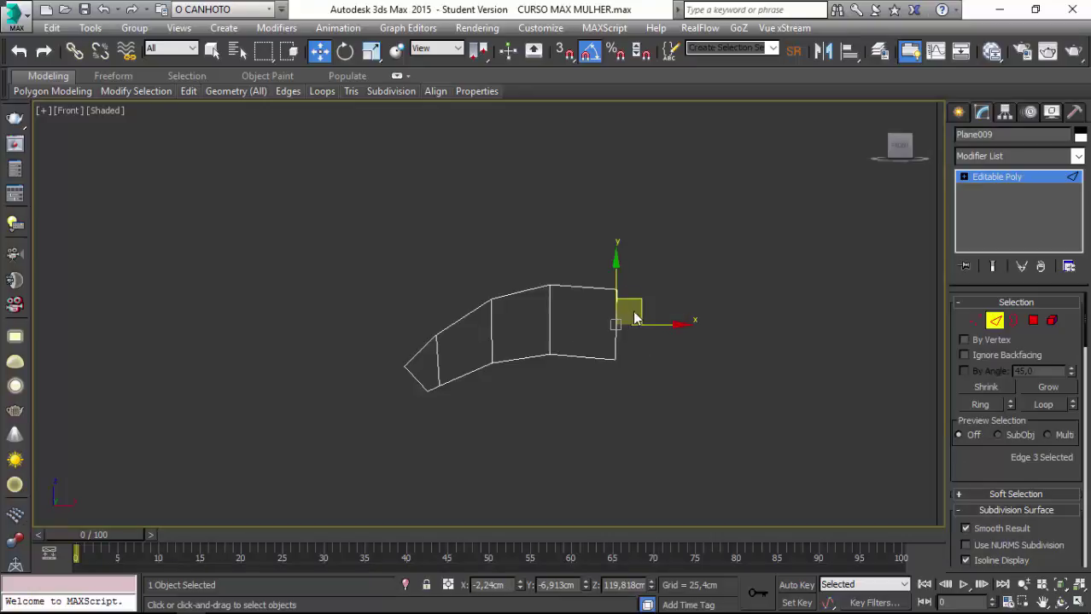
{"action": "key", "text": "F3"}
{"action": "left_click_drag", "start_coordinate": [640, 308], "coordinate": [684, 328], "text": "shift"}
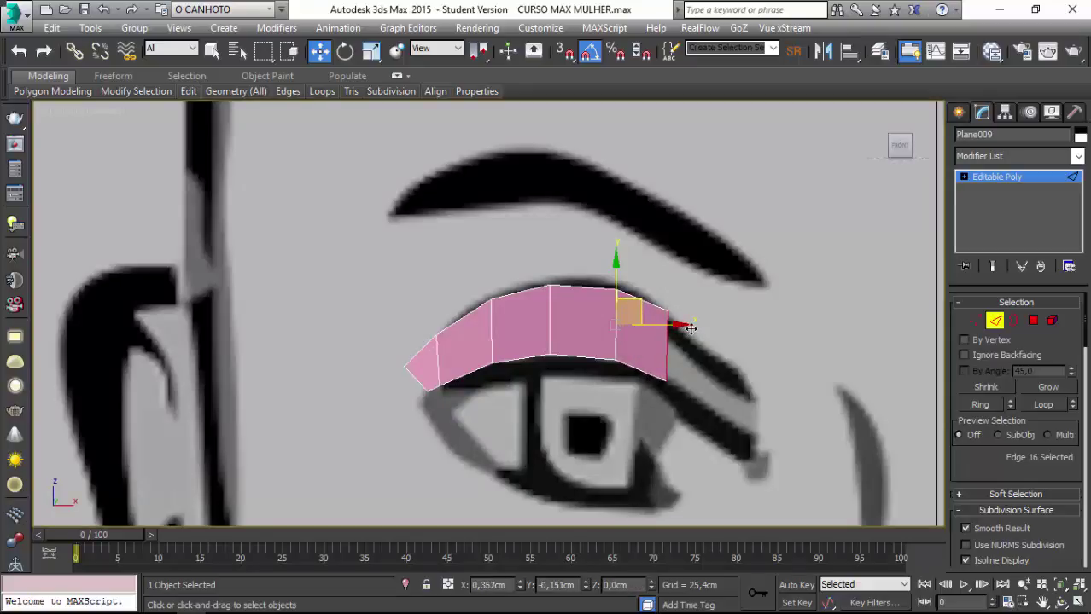
{"action": "left_click_drag", "start_coordinate": [684, 328], "coordinate": [692, 334], "text": "shift"}
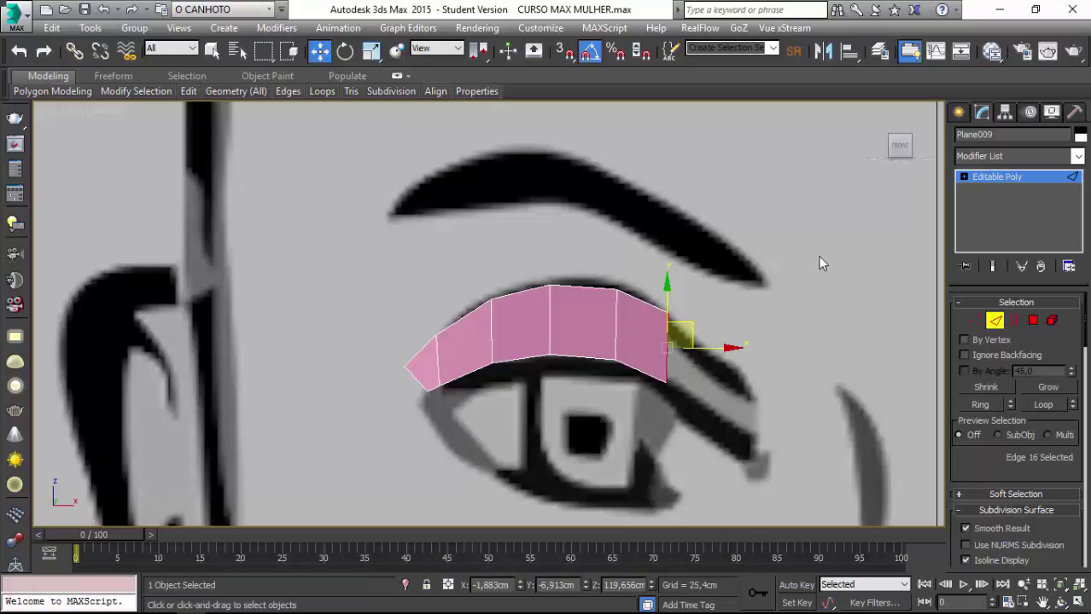
{"action": "left_click", "coordinate": [975, 321]}
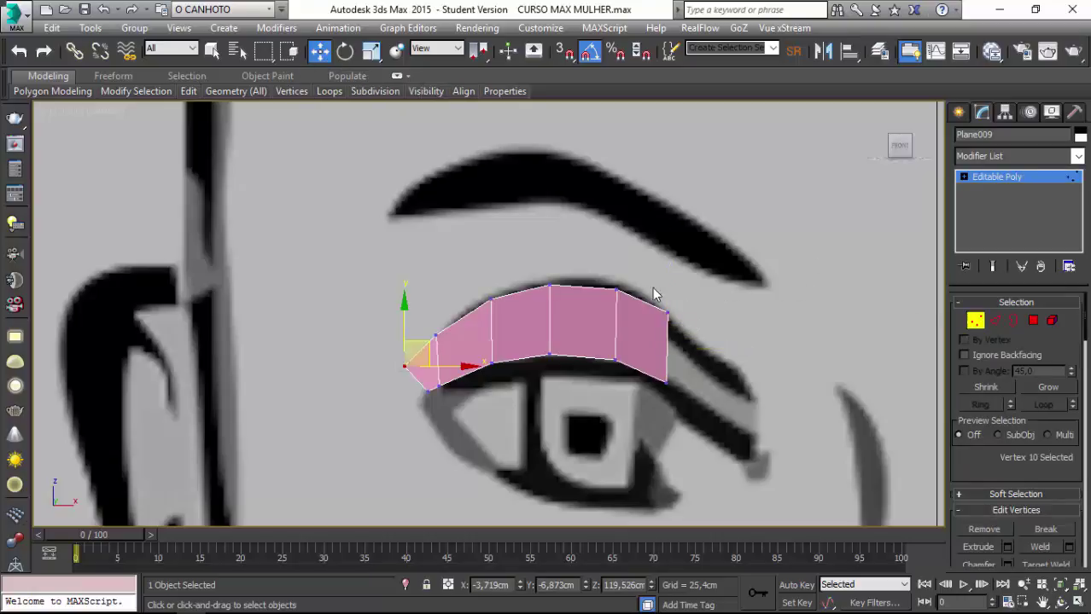
{"action": "left_click", "coordinate": [668, 312]}
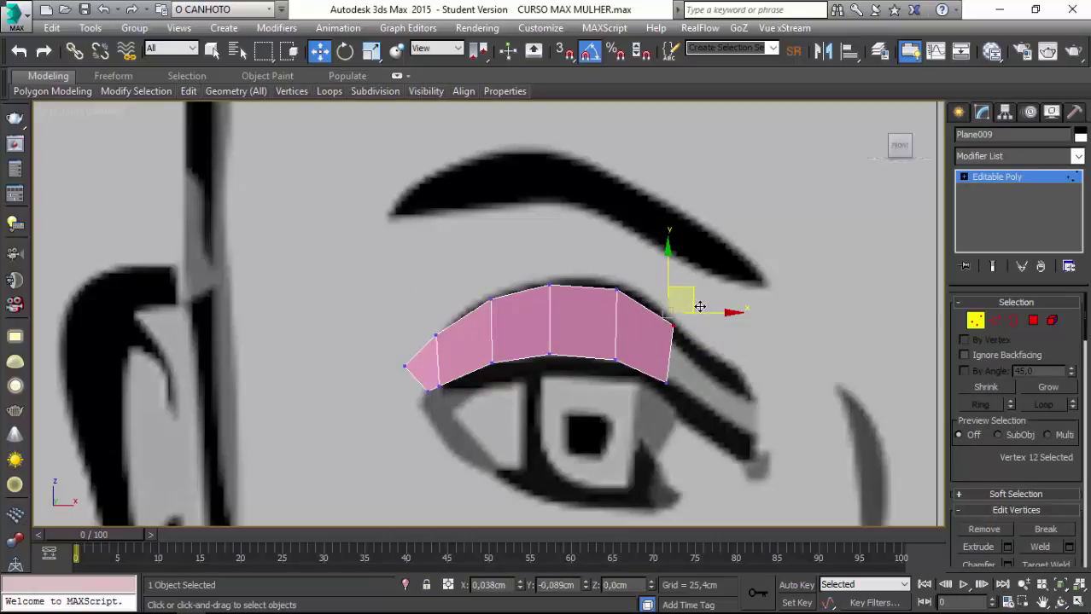
{"action": "left_click_drag", "start_coordinate": [696, 300], "coordinate": [693, 325]}
{"action": "left_click", "coordinate": [664, 380]}
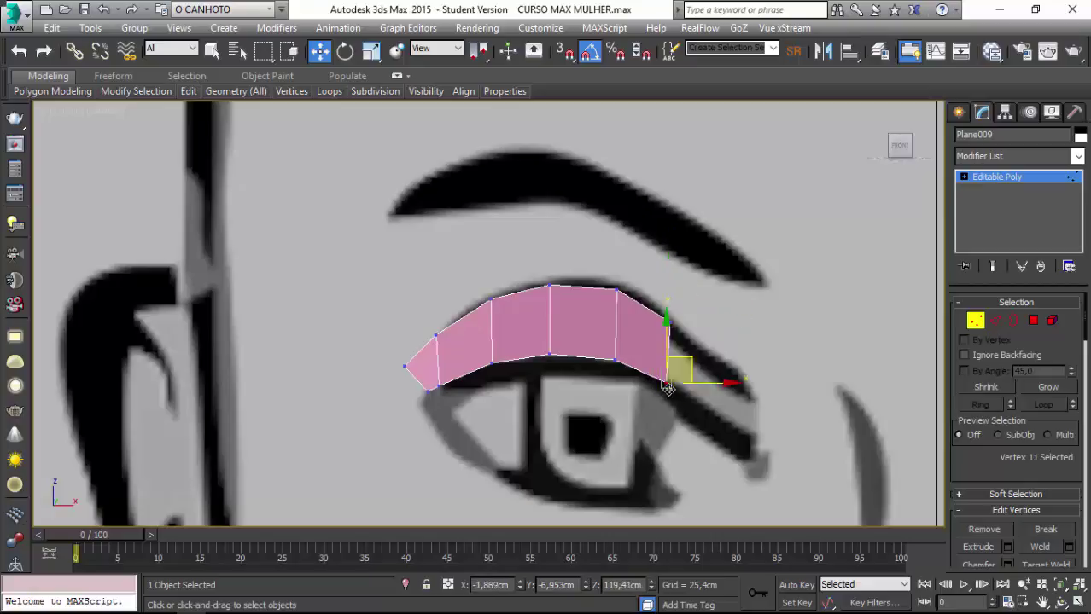
{"action": "left_click_drag", "start_coordinate": [685, 364], "coordinate": [680, 359]}
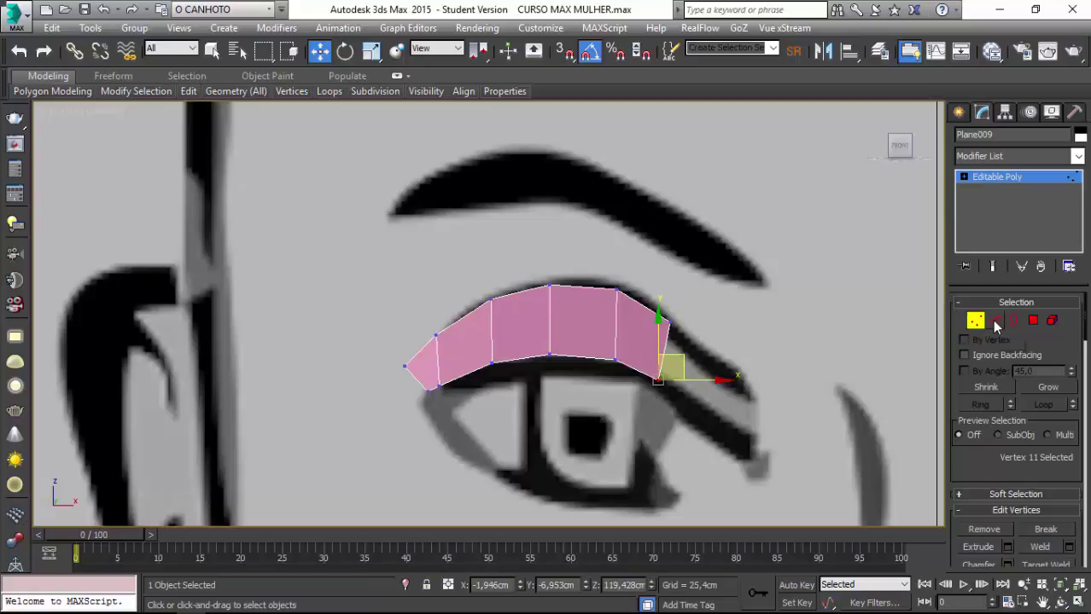
Add a second polygon down and to the right, raising its lower-right vertex slightly.
{"action": "left_click", "coordinate": [995, 320]}
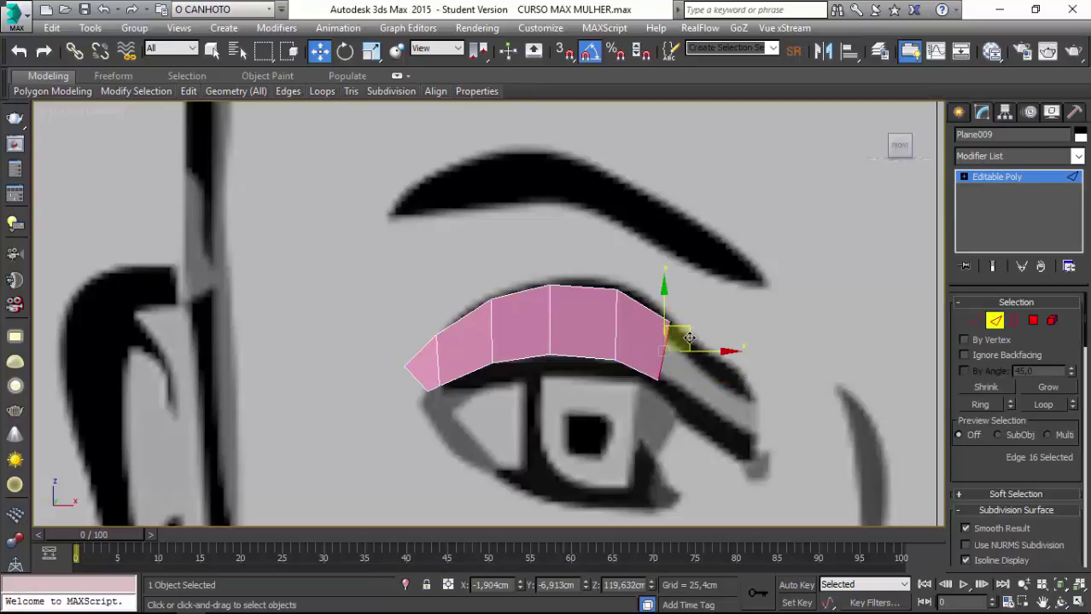
{"action": "left_click_drag", "start_coordinate": [687, 339], "coordinate": [715, 362], "text": "shift"}
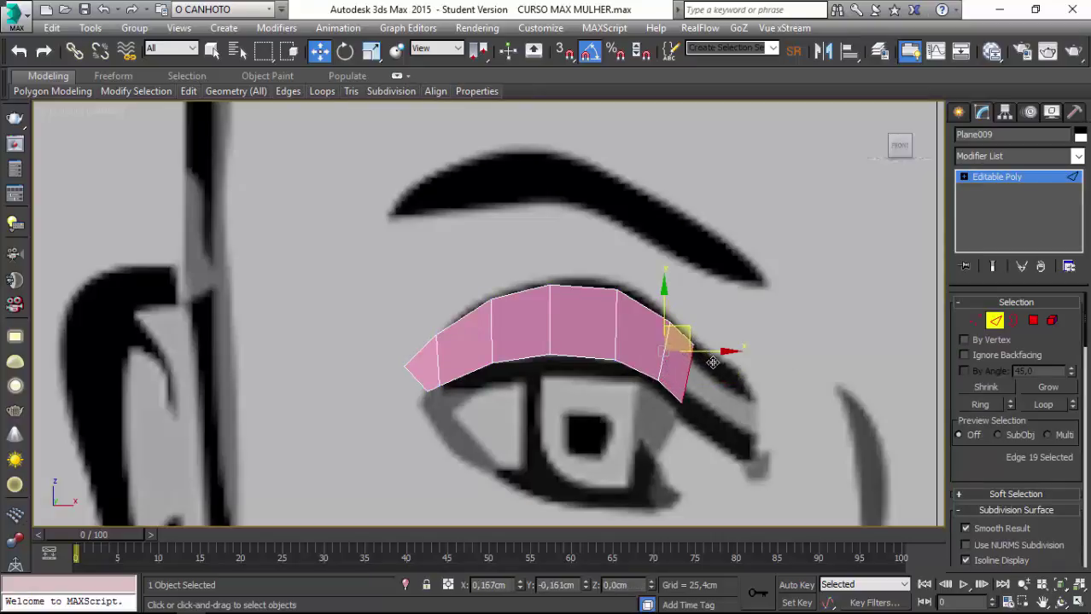
{"action": "left_click_drag", "start_coordinate": [714, 362], "coordinate": [738, 375], "text": "shift"}
{"action": "left_click", "coordinate": [975, 321]}
{"action": "left_click", "coordinate": [659, 378]}
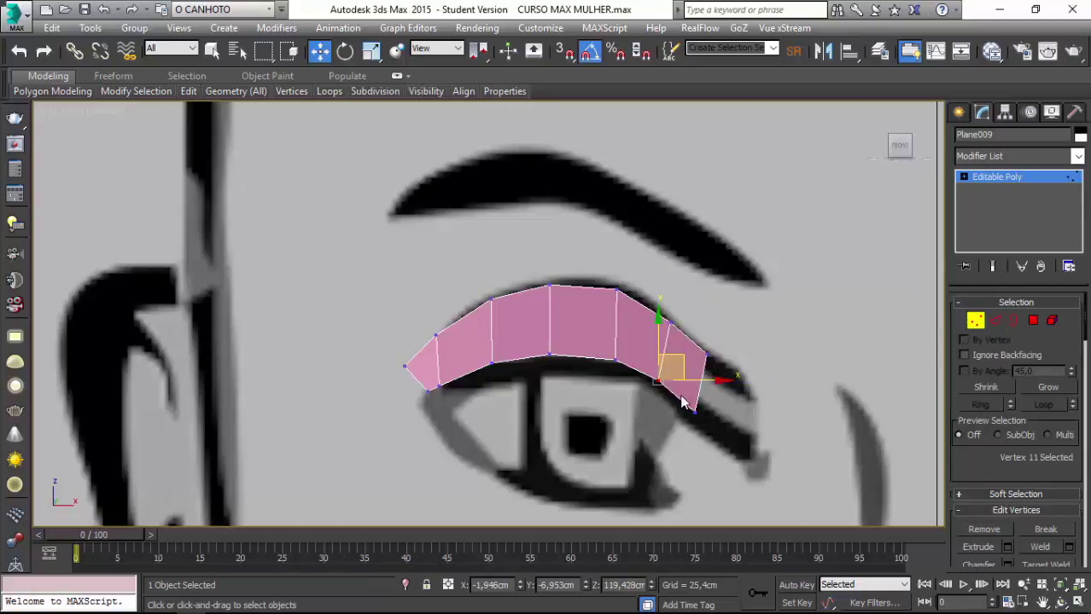
{"action": "left_click", "coordinate": [695, 413]}
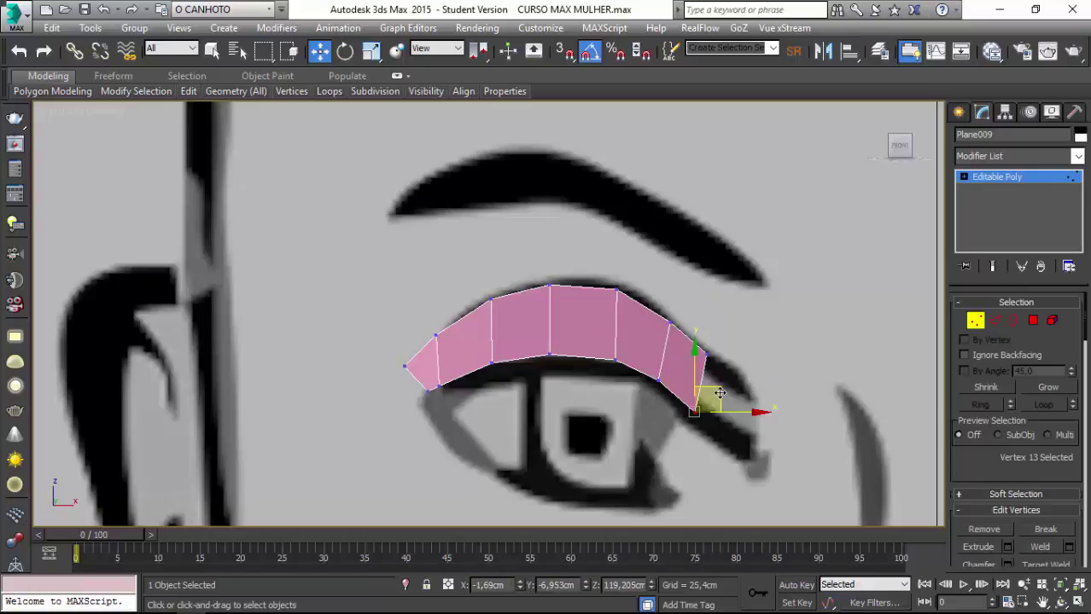
{"action": "left_click_drag", "start_coordinate": [720, 390], "coordinate": [719, 387]}
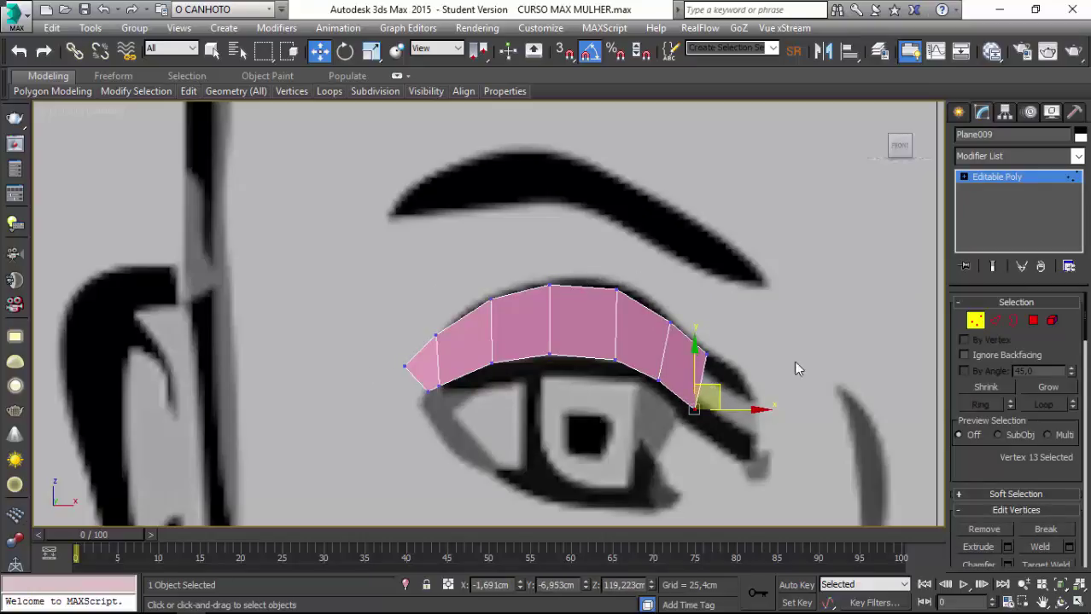
Extrude a third polygon to the eye's right corner and pull its lower-right vertex into place.
{"action": "left_click", "coordinate": [994, 321]}
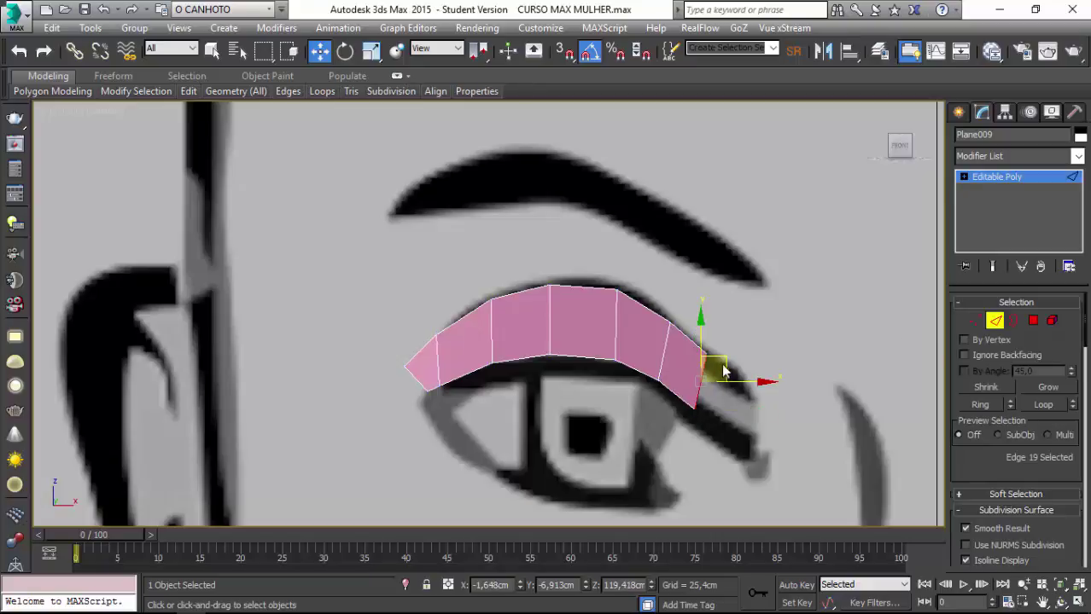
{"action": "left_click_drag", "start_coordinate": [722, 363], "coordinate": [757, 392], "text": "shift"}
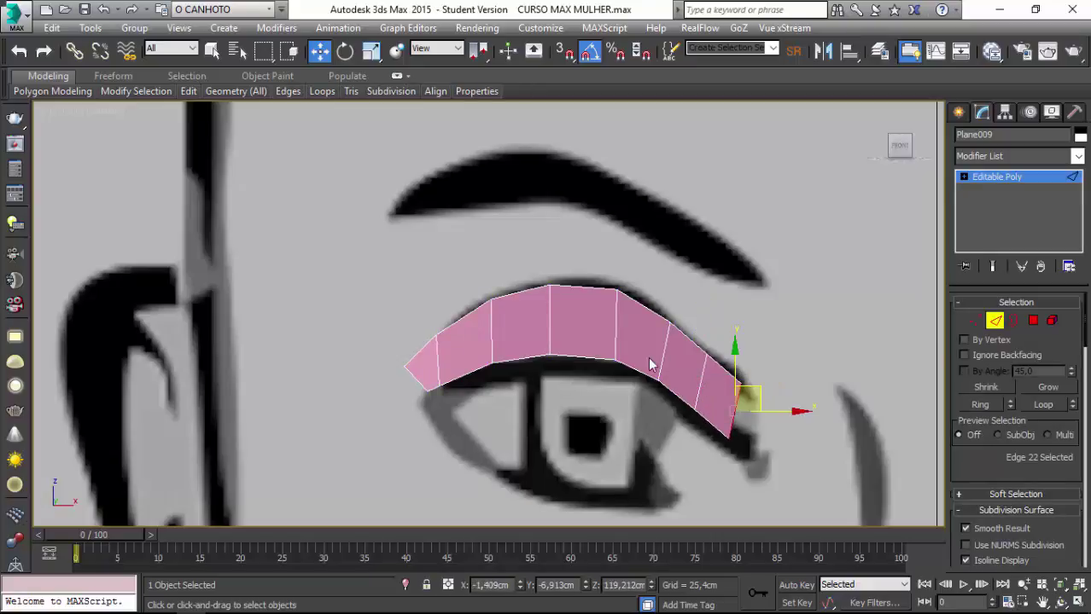
{"action": "left_click", "coordinate": [975, 321]}
{"action": "left_click_drag", "start_coordinate": [707, 429], "coordinate": [773, 489]}
{"action": "mouse_move", "coordinate": [741, 426]}
{"action": "left_mouse_down"}
{"action": "mouse_move", "coordinate": [758, 439]}
{"action": "mouse_move", "coordinate": [774, 406]}
{"action": "mouse_move", "coordinate": [767, 387]}
{"action": "left_mouse_up"}
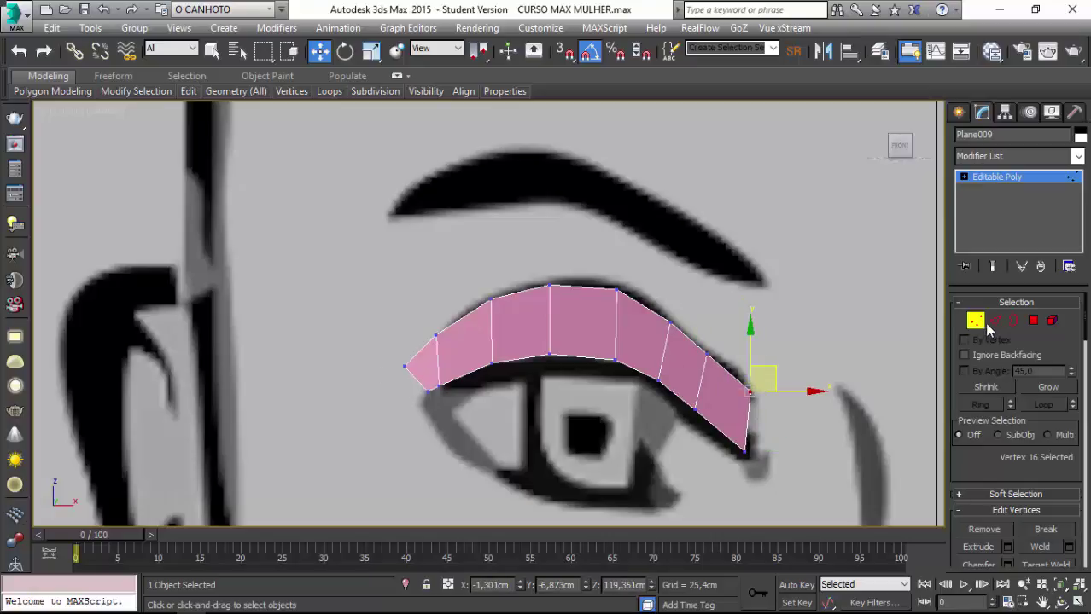
{"action": "left_click", "coordinate": [994, 321]}
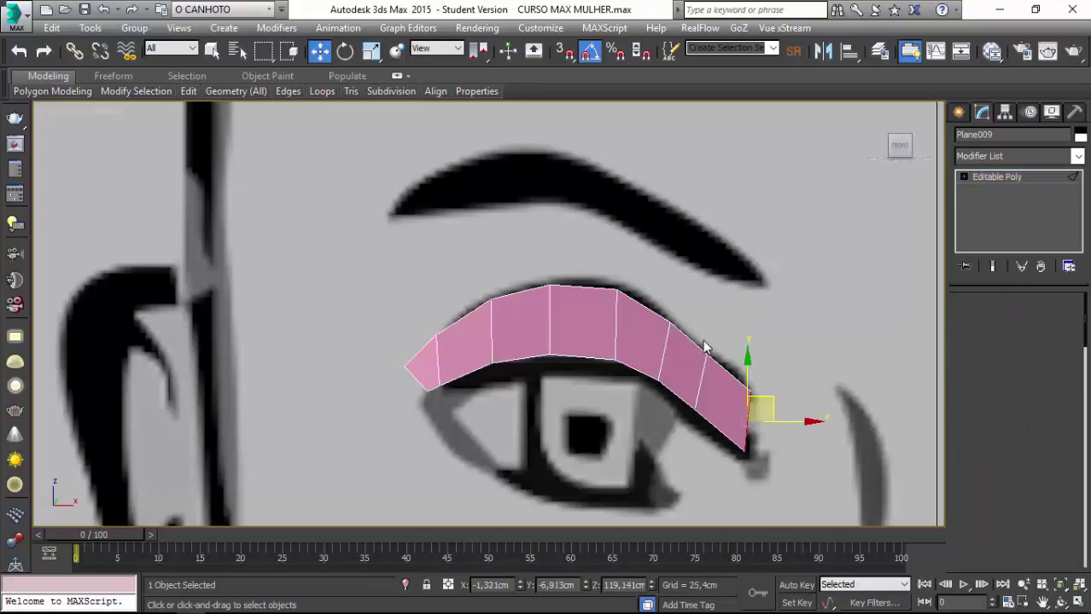
Extrude a polygon from the left end edge, rotate it downward, and nudge its end vertex into the inner corner.
{"action": "left_click", "coordinate": [410, 394]}
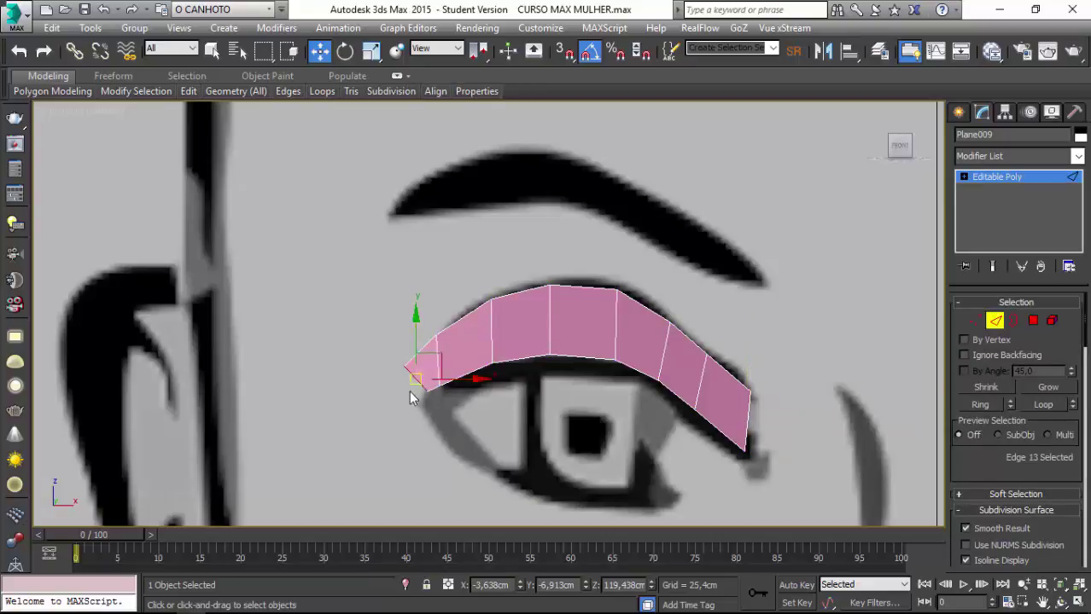
{"action": "left_click_drag", "start_coordinate": [430, 356], "coordinate": [408, 385], "text": "shift"}
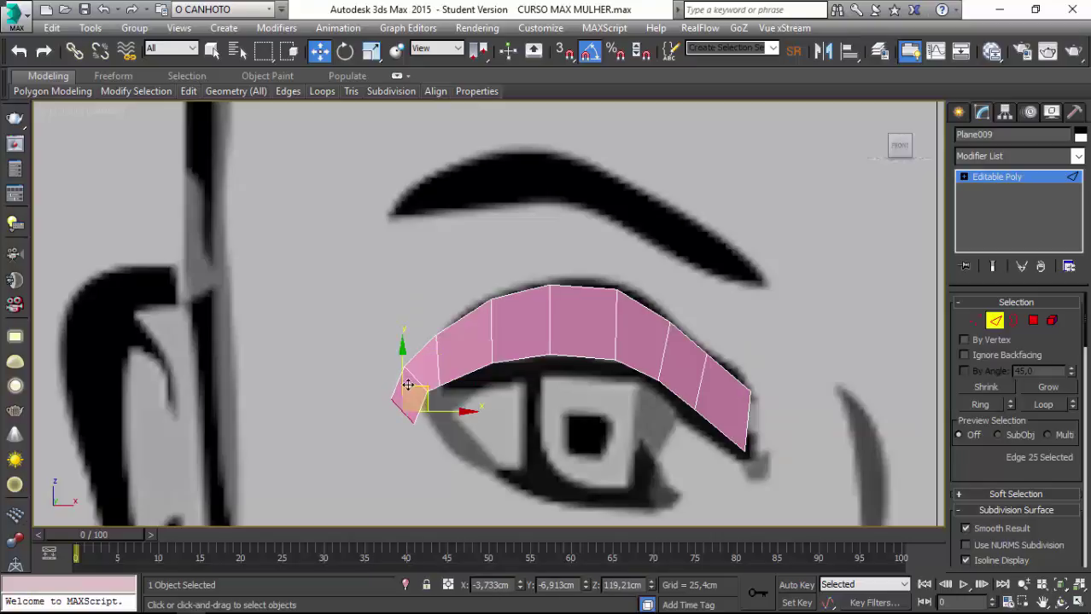
{"action": "left_click", "coordinate": [344, 51]}
{"action": "left_click_drag", "start_coordinate": [386, 388], "coordinate": [367, 406]}
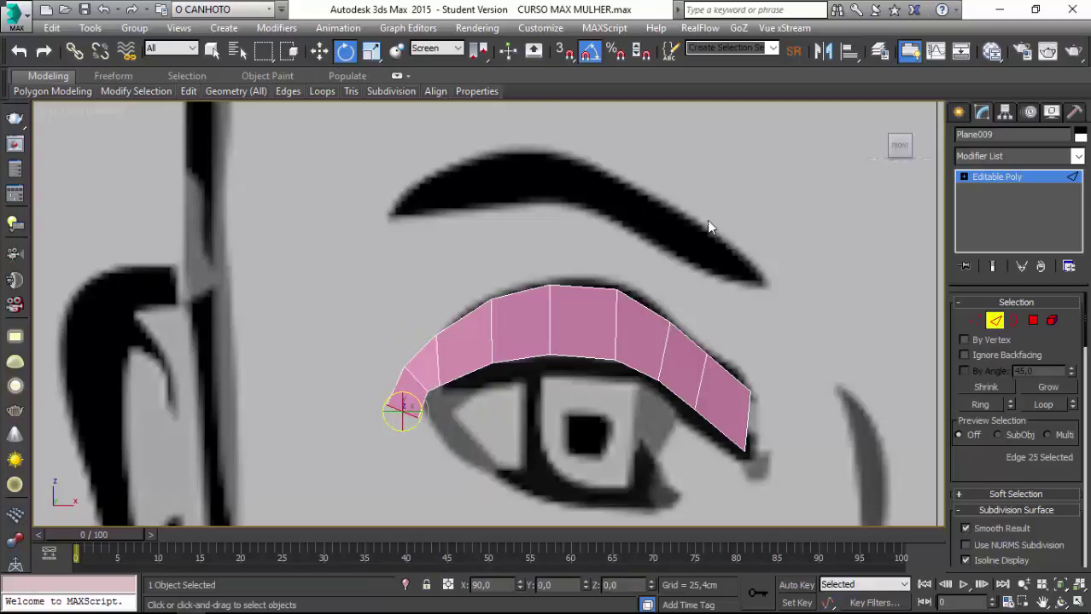
{"action": "left_click", "coordinate": [318, 51]}
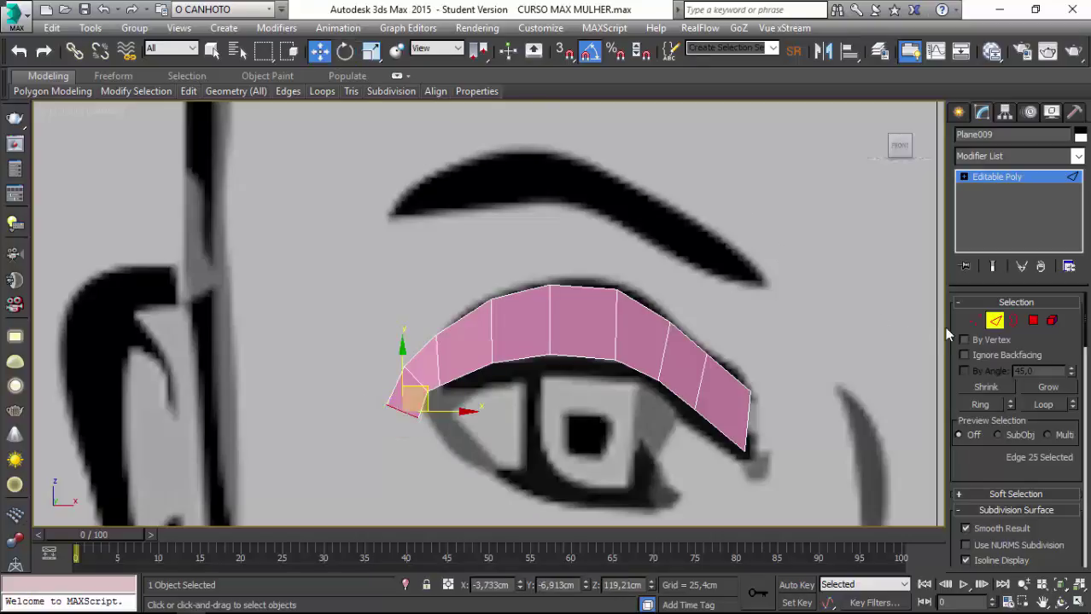
{"action": "left_click", "coordinate": [975, 320]}
{"action": "left_click_drag", "start_coordinate": [405, 410], "coordinate": [438, 439]}
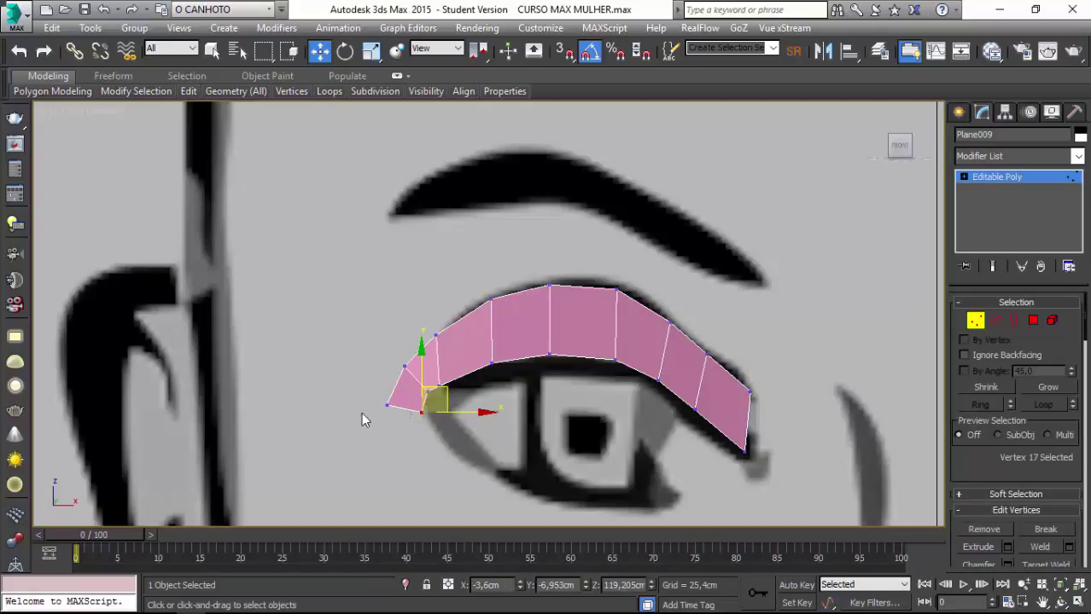
{"action": "left_click", "coordinate": [388, 406]}
{"action": "left_click_drag", "start_coordinate": [395, 382], "coordinate": [400, 389]}
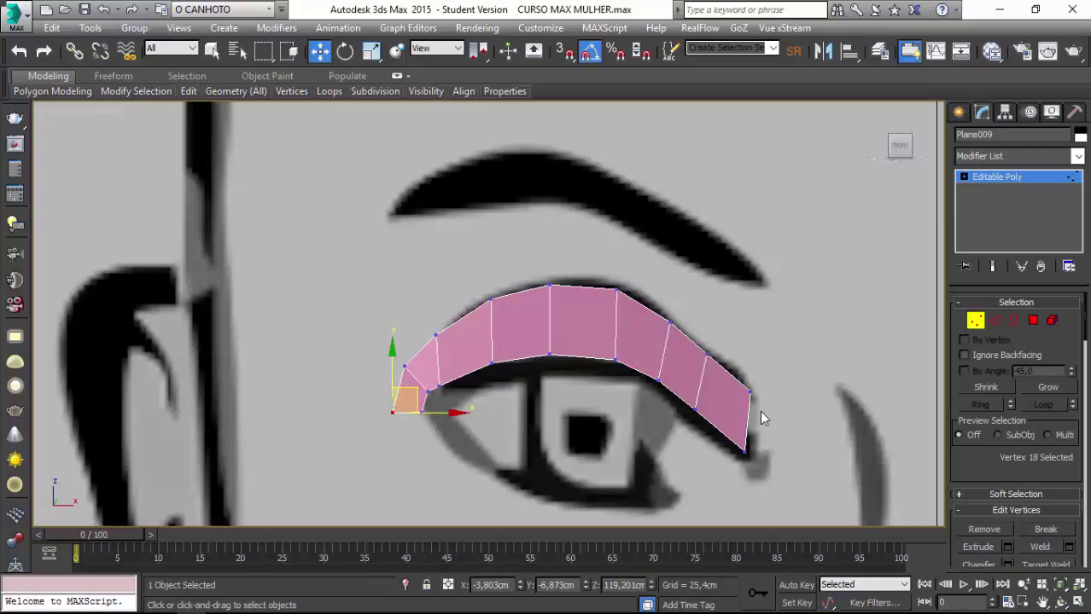
{"action": "left_click", "coordinate": [995, 322]}
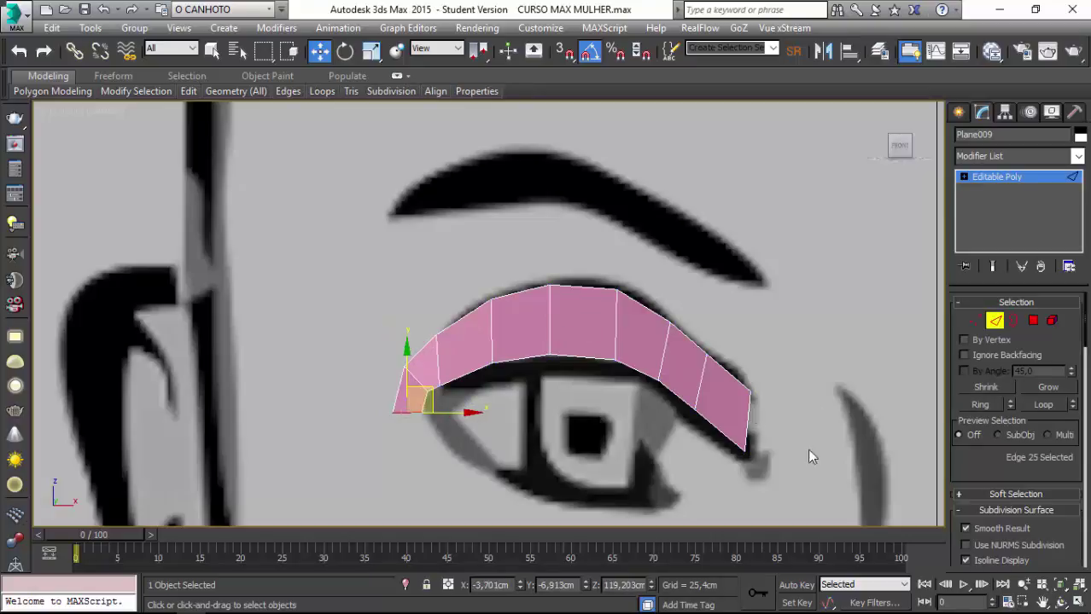
{"action": "left_click", "coordinate": [750, 422]}
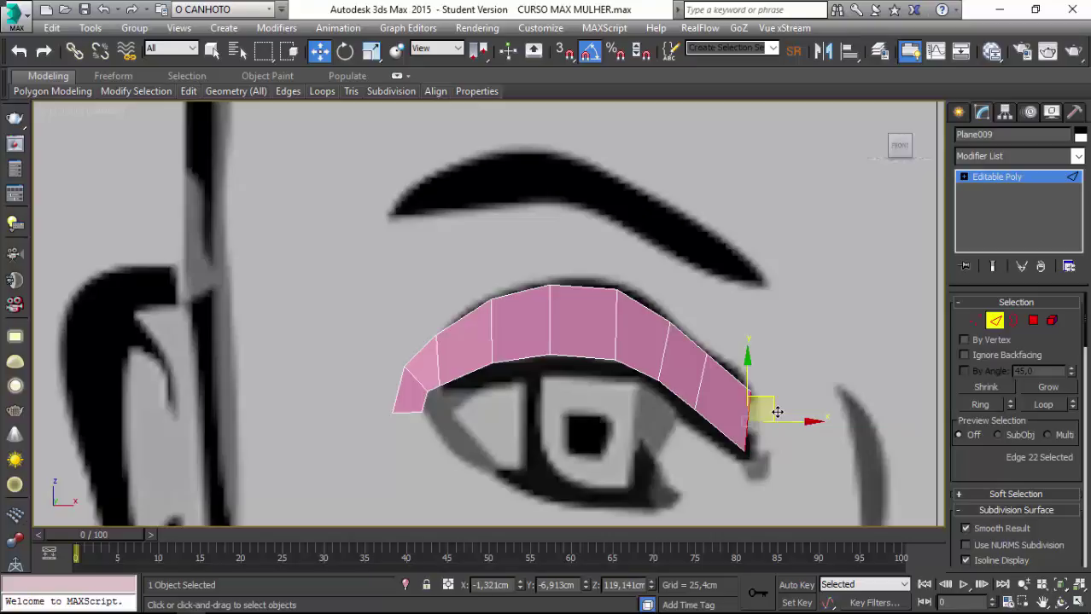
Stretch the right end edge down-right and rotate it to follow the eye's outer corner.
{"action": "left_click_drag", "start_coordinate": [774, 411], "coordinate": [795, 429]}
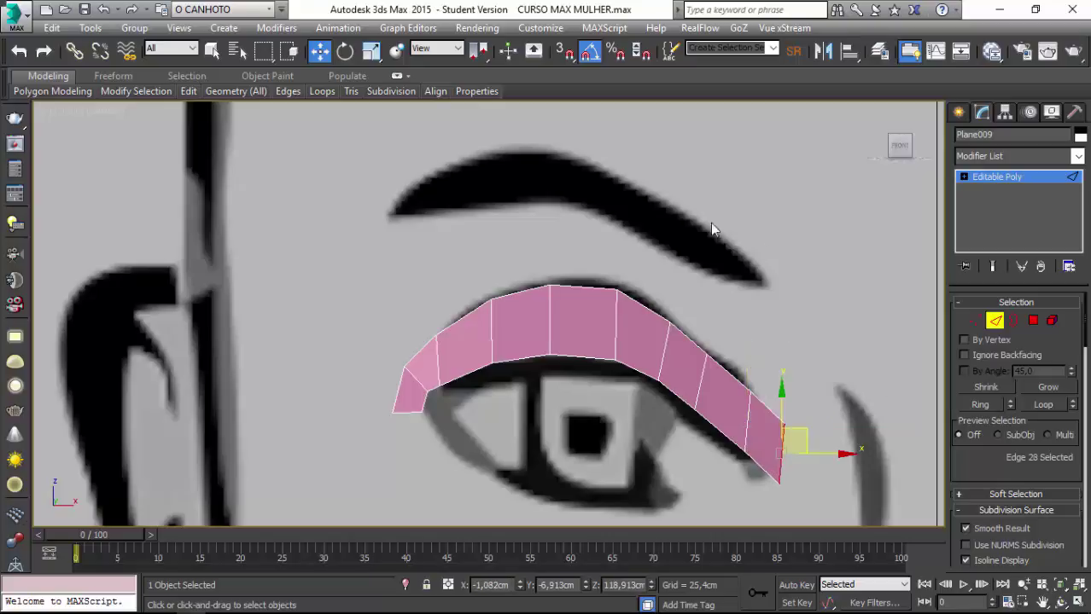
{"action": "left_click", "coordinate": [989, 322]}
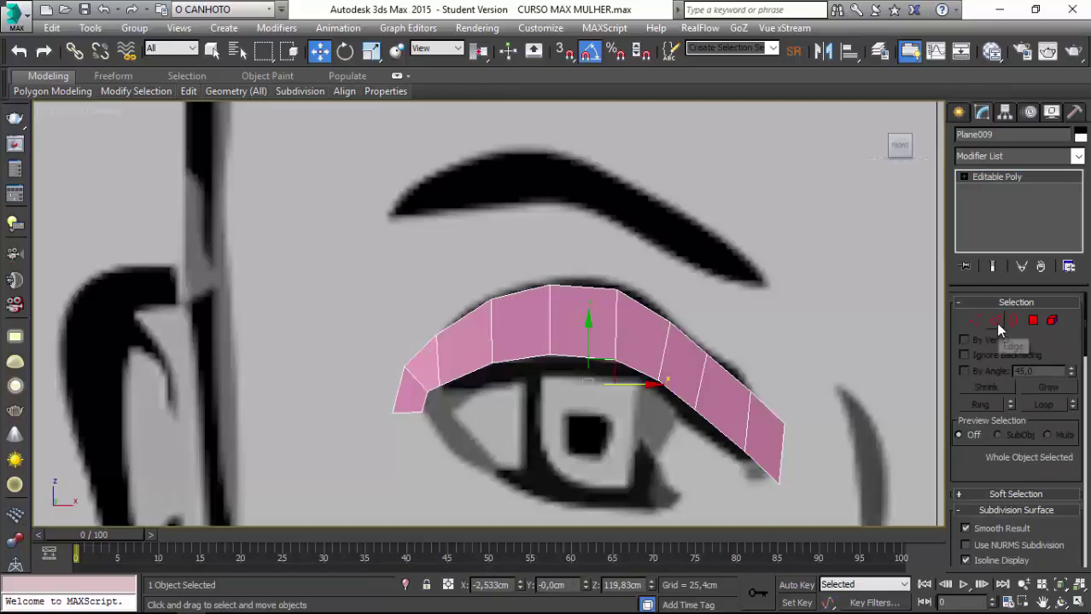
{"action": "left_click", "coordinate": [995, 321]}
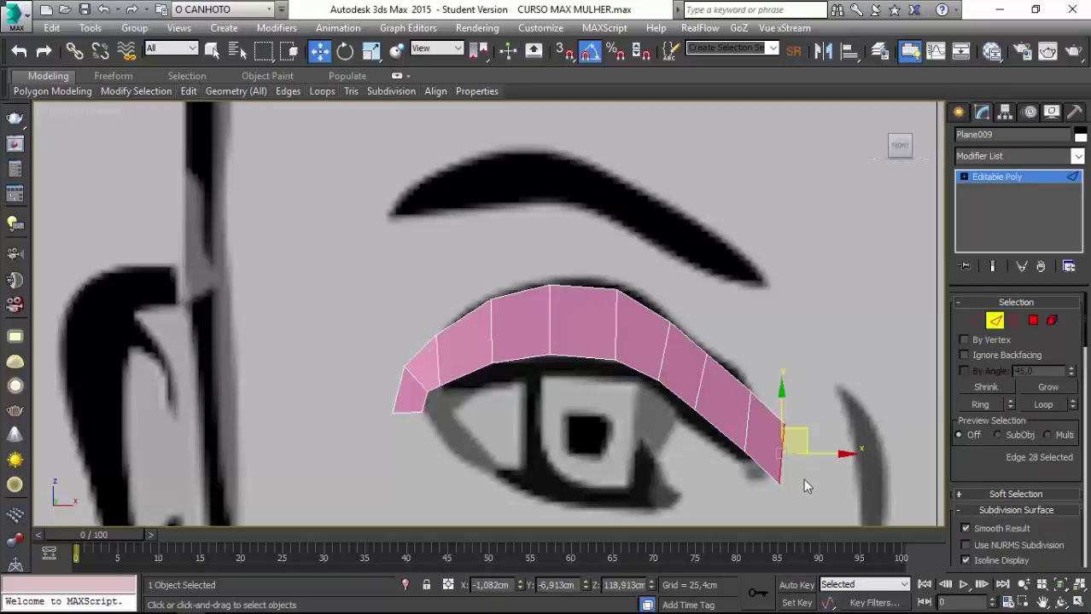
{"action": "left_click", "coordinate": [345, 51]}
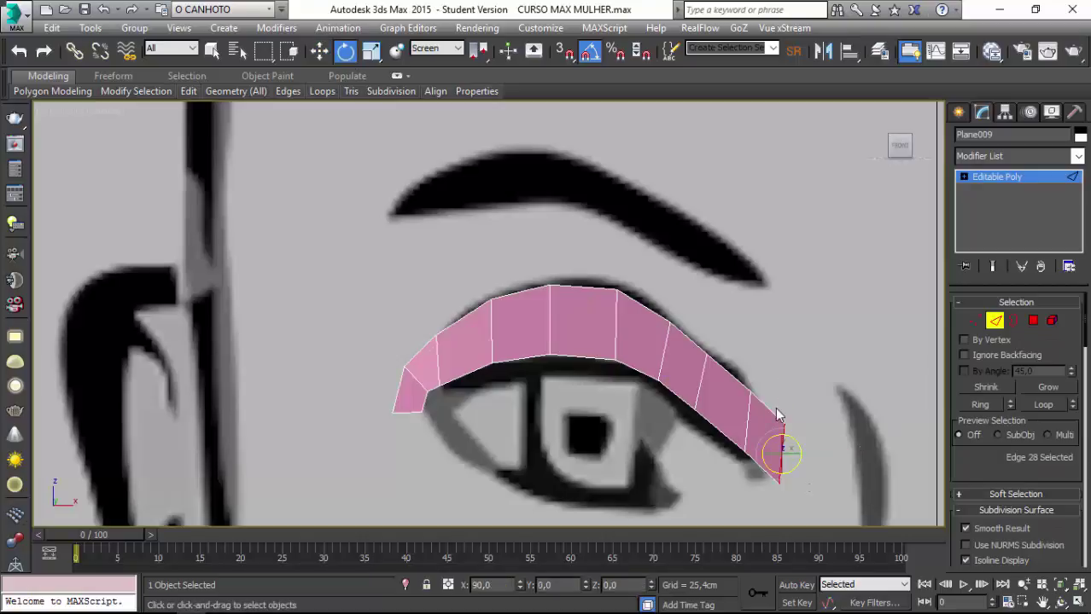
{"action": "left_click_drag", "start_coordinate": [765, 429], "coordinate": [796, 408]}
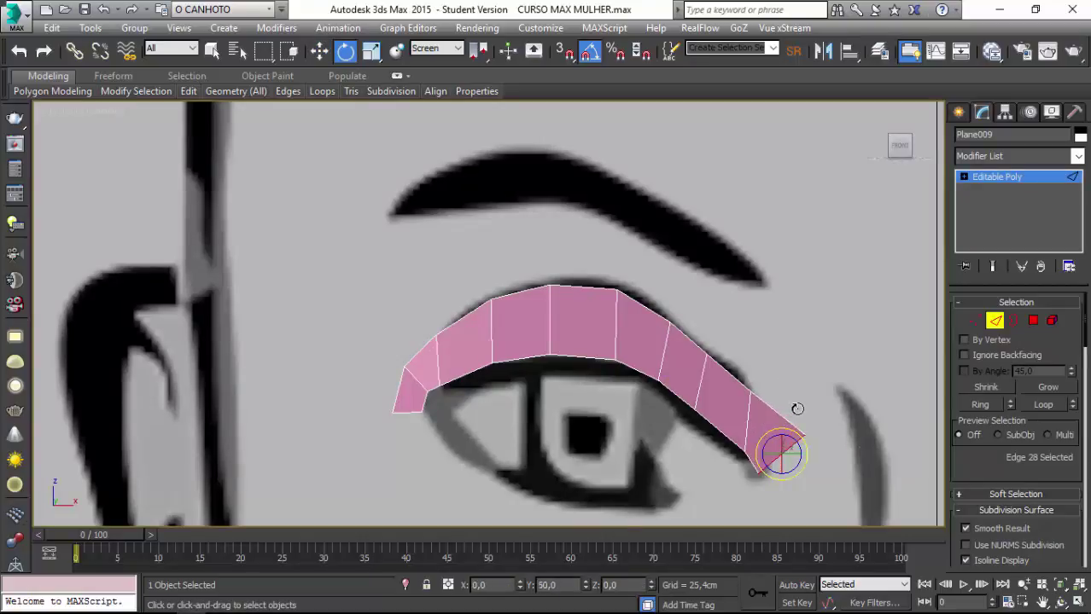
{"action": "left_click", "coordinate": [319, 51]}
{"action": "mouse_move", "coordinate": [390, 91]}
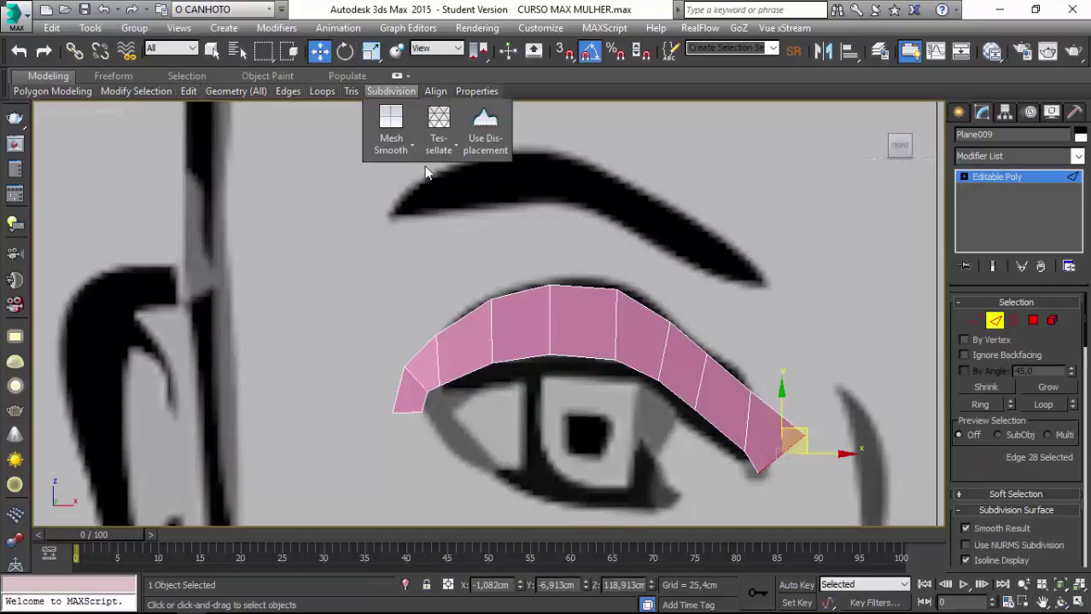
{"action": "left_click_drag", "start_coordinate": [794, 419], "coordinate": [800, 423]}
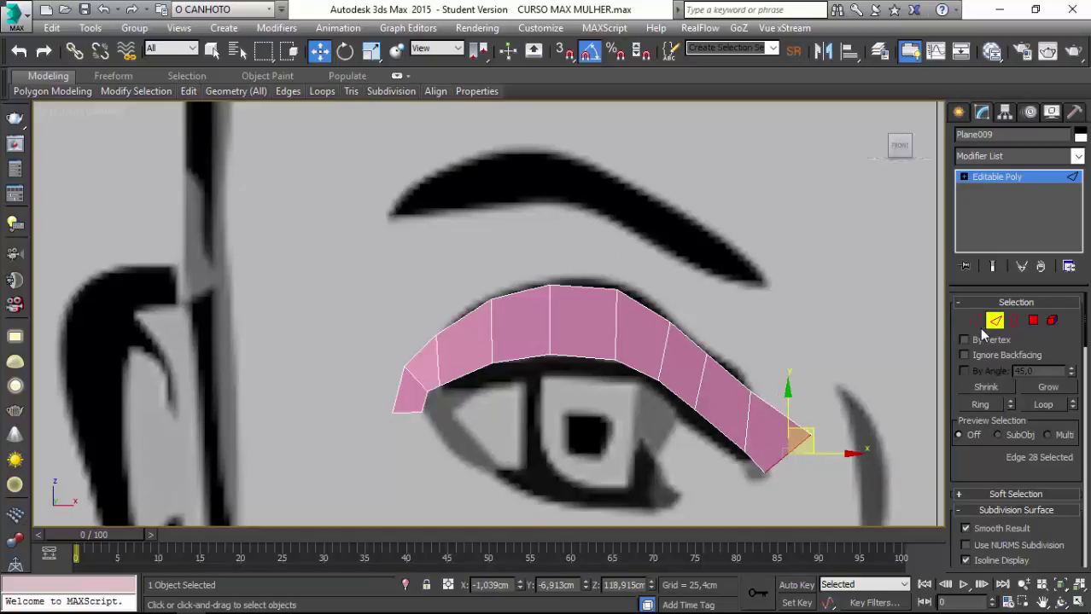
Realign the right-end vertex and two upper vertices along the lid line in the sketch.
{"action": "left_click", "coordinate": [975, 320]}
{"action": "left_click_drag", "start_coordinate": [796, 412], "coordinate": [845, 476]}
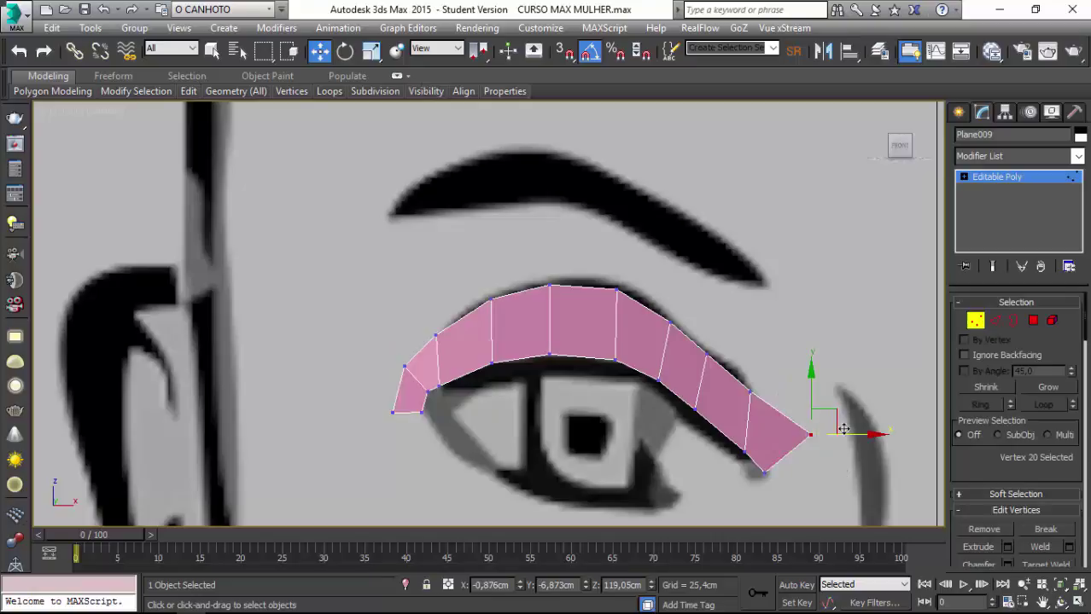
{"action": "left_click_drag", "start_coordinate": [837, 436], "coordinate": [832, 457]}
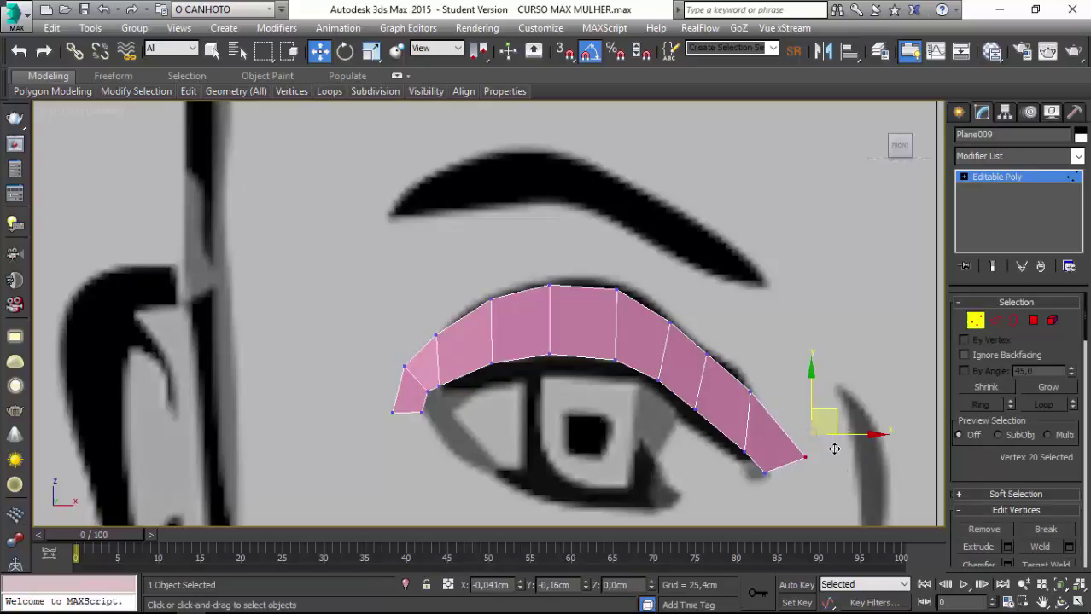
{"action": "left_click", "coordinate": [751, 391]}
{"action": "left_click_drag", "start_coordinate": [770, 381], "coordinate": [779, 390]}
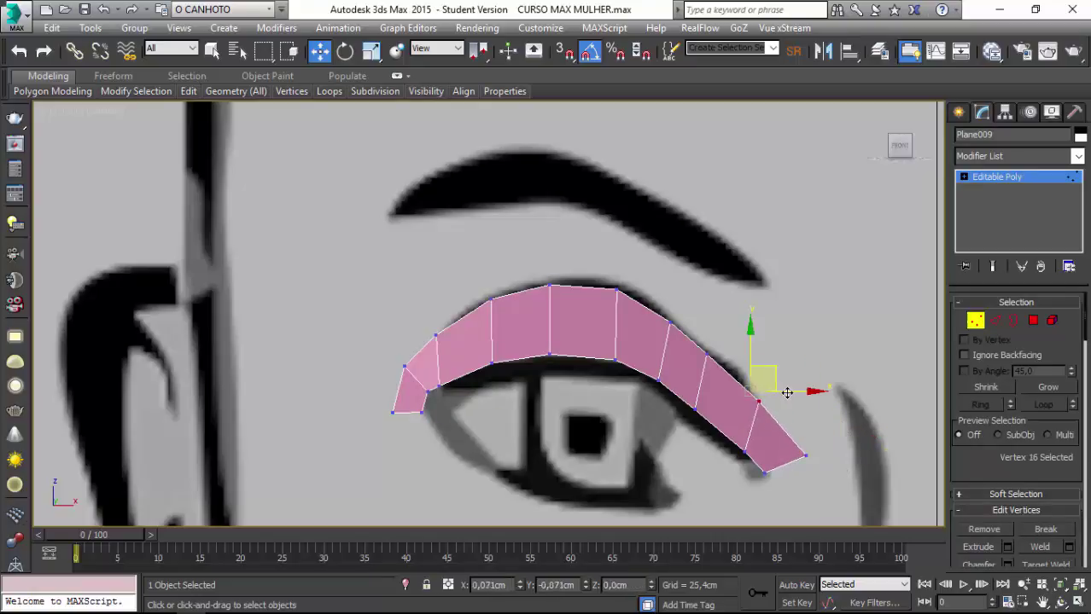
{"action": "left_click", "coordinate": [708, 353]}
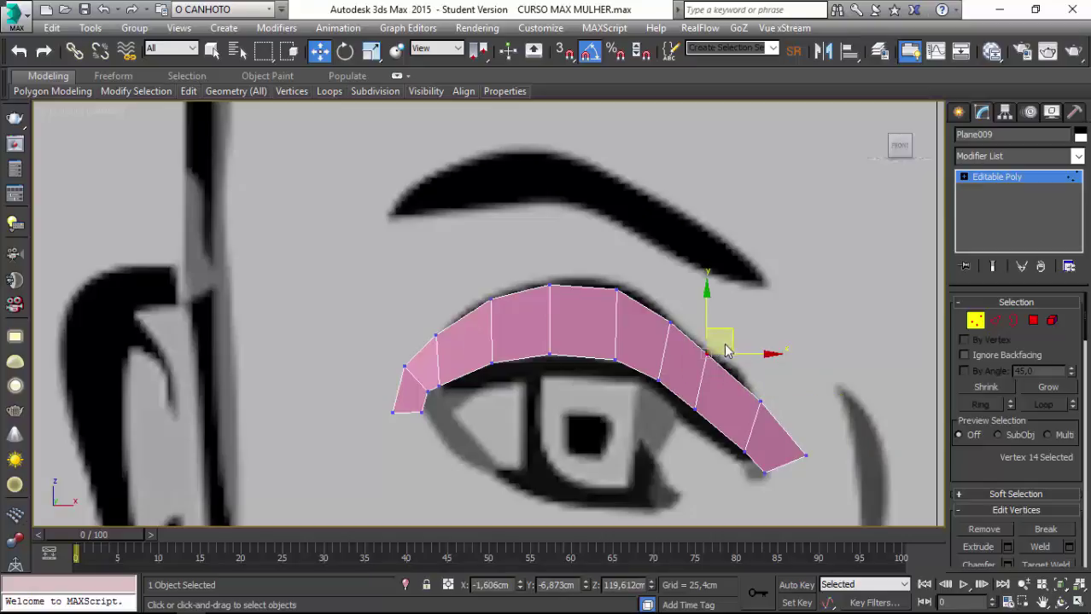
{"action": "left_click_drag", "start_coordinate": [734, 343], "coordinate": [742, 350]}
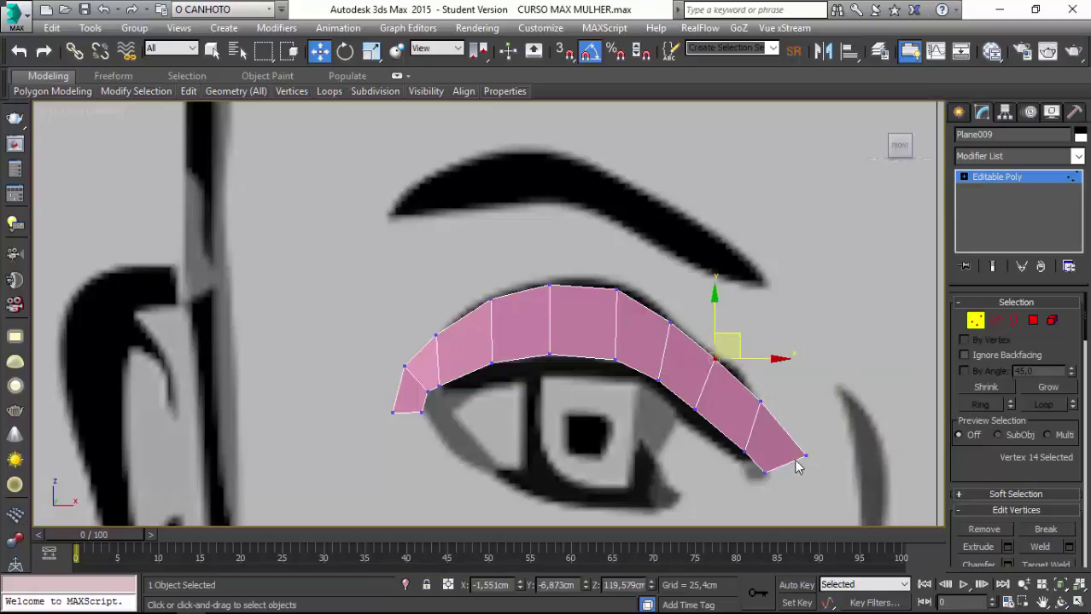
{"action": "middle_click_drag", "start_coordinate": [456, 379], "coordinate": [796, 373], "text": "alt"}
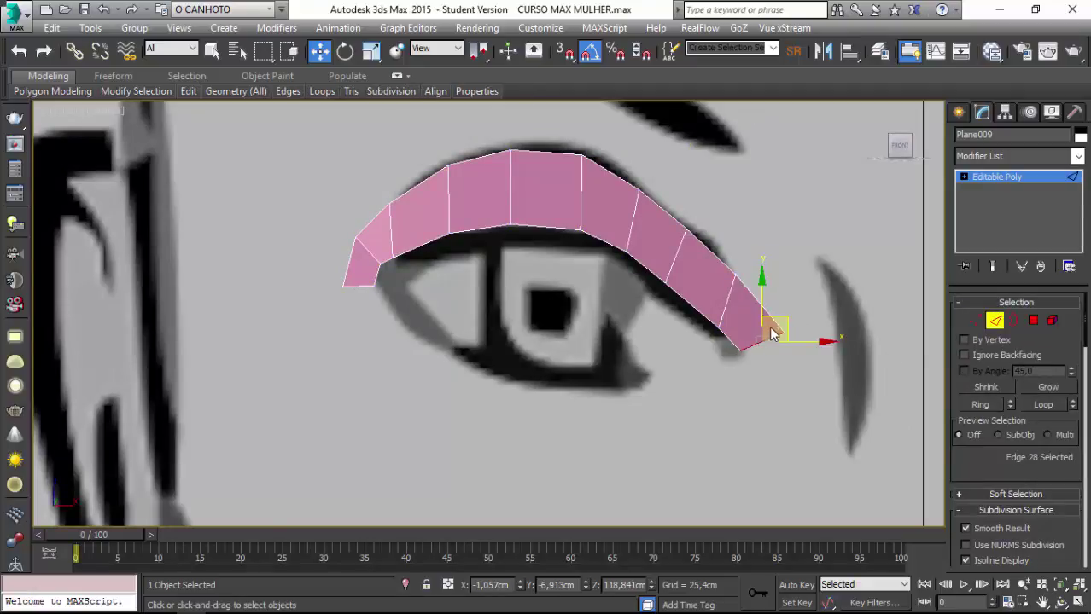
Extrude a polygon down from the right end and shape its vertices around the outer corner.
{"action": "left_click_drag", "start_coordinate": [773, 316], "coordinate": [769, 359], "text": "shift"}
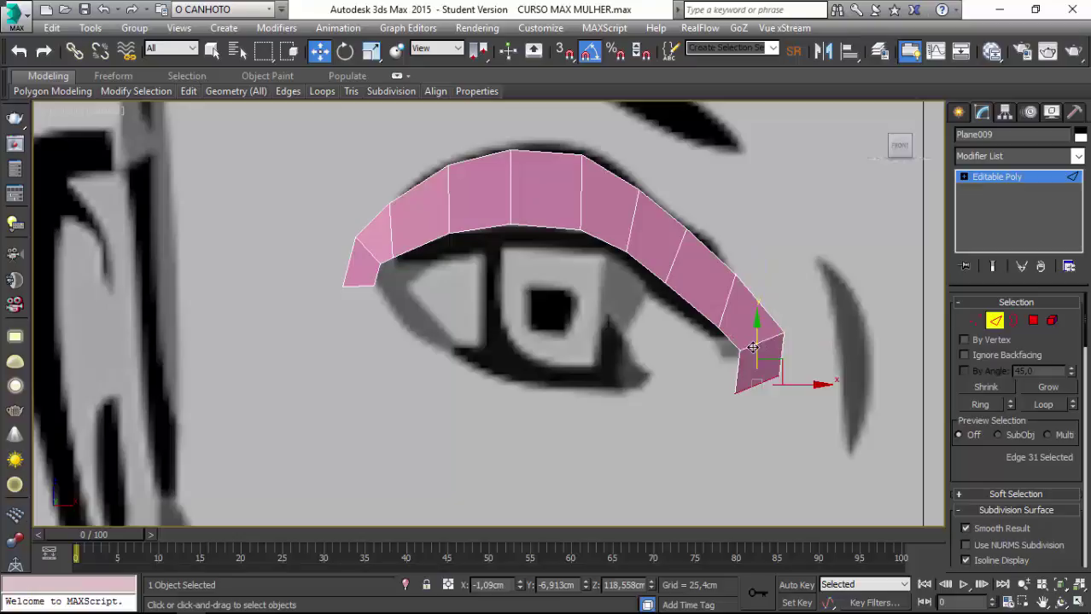
{"action": "left_click", "coordinate": [974, 321]}
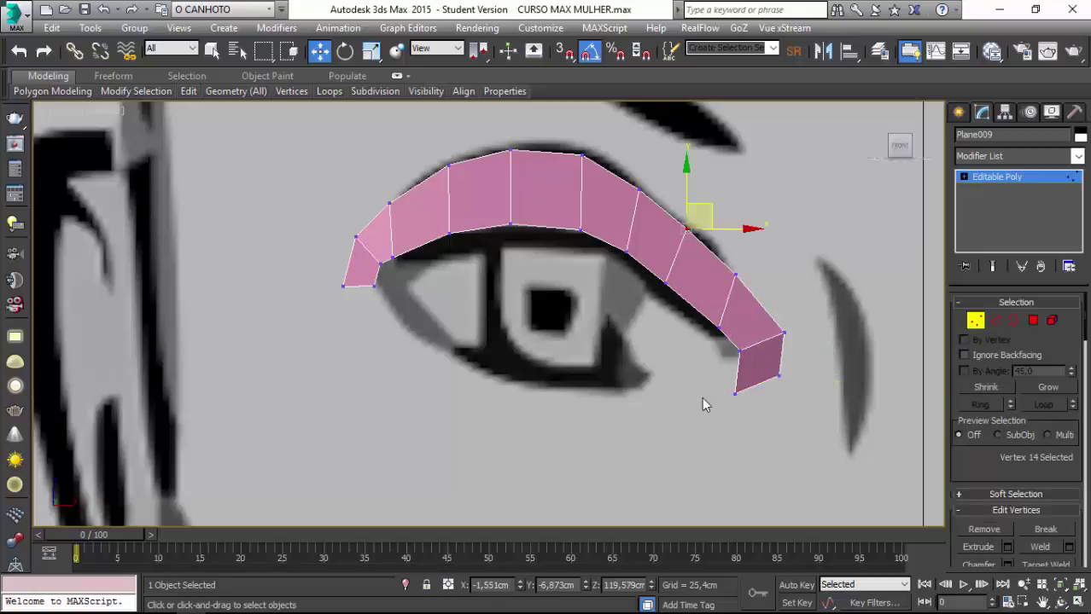
{"action": "left_click", "coordinate": [734, 393]}
{"action": "left_click_drag", "start_coordinate": [743, 369], "coordinate": [774, 370]}
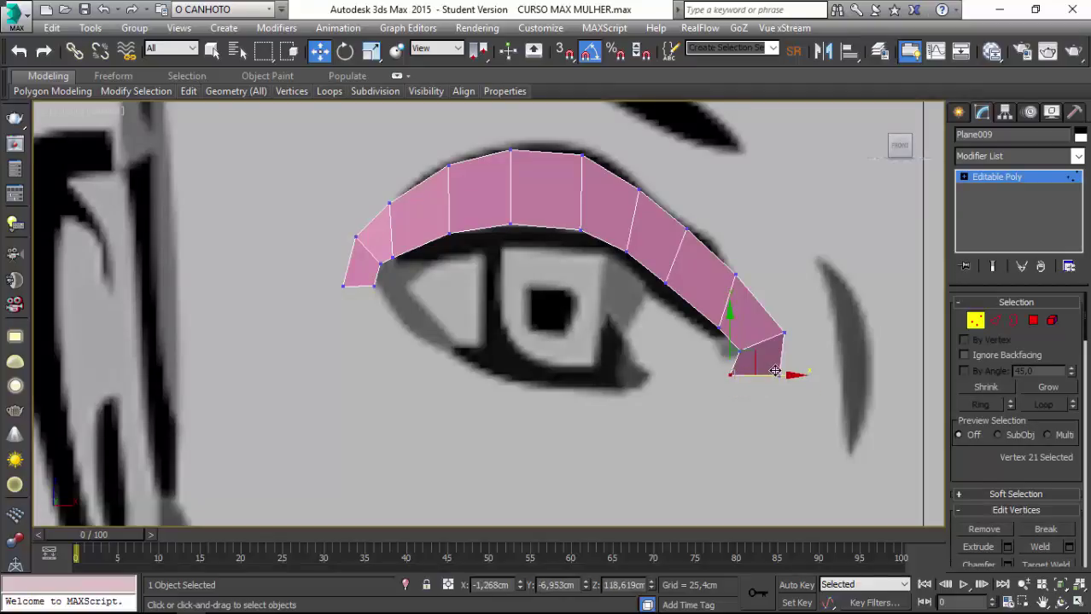
{"action": "left_click", "coordinate": [779, 373]}
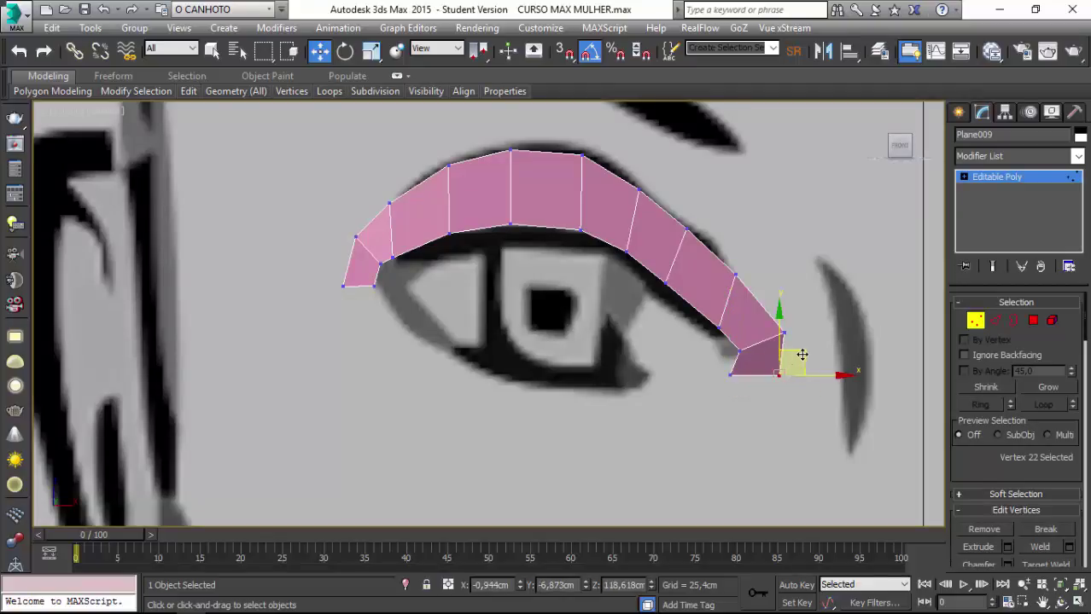
{"action": "left_click_drag", "start_coordinate": [802, 355], "coordinate": [808, 383]}
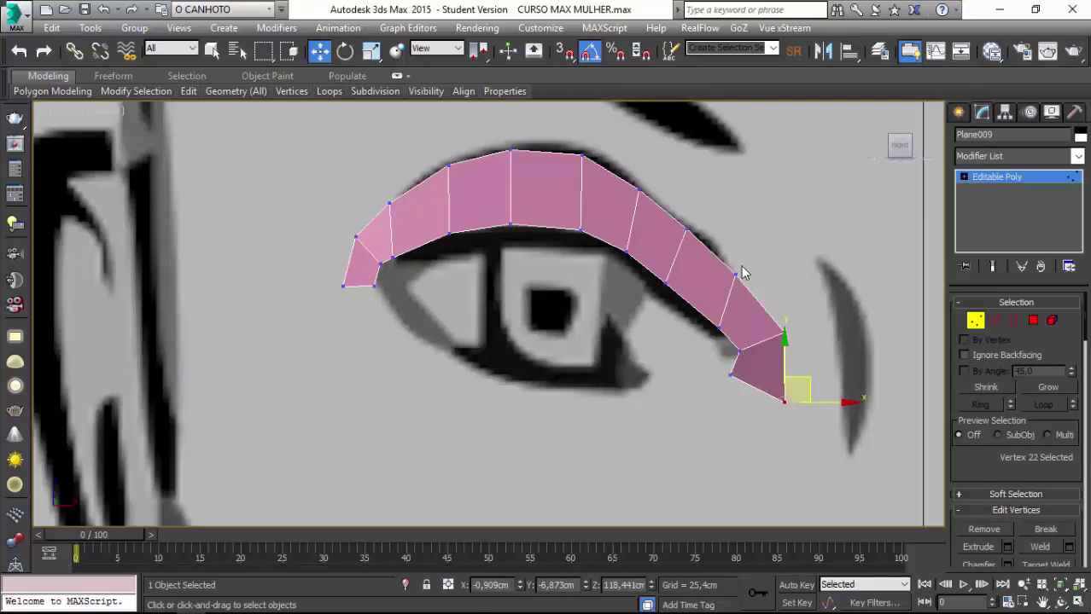
{"action": "left_click", "coordinate": [782, 333]}
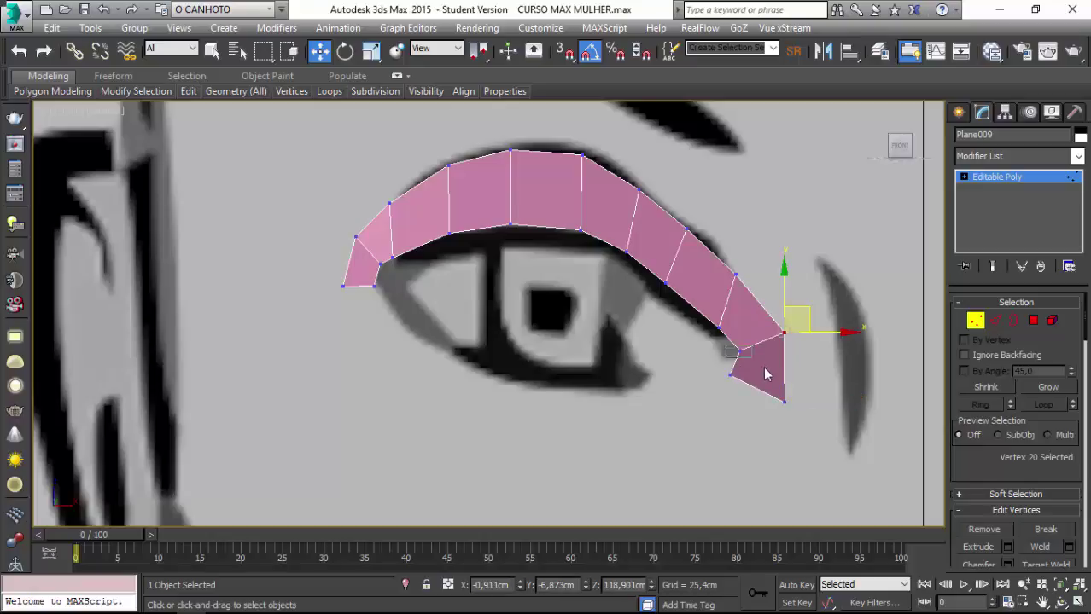
{"action": "left_click", "coordinate": [739, 350]}
{"action": "mouse_move", "coordinate": [763, 330]}
{"action": "left_mouse_down"}
{"action": "mouse_move", "coordinate": [756, 322]}
{"action": "mouse_move", "coordinate": [796, 295]}
{"action": "left_mouse_up"}
{"action": "left_click", "coordinate": [784, 333]}
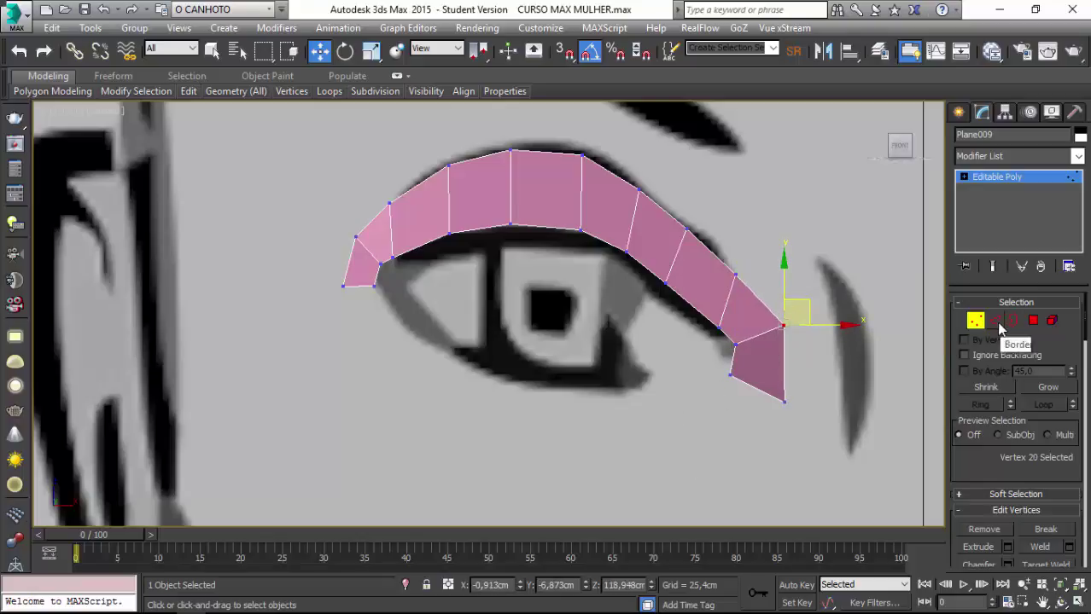
{"action": "left_click", "coordinate": [996, 323]}
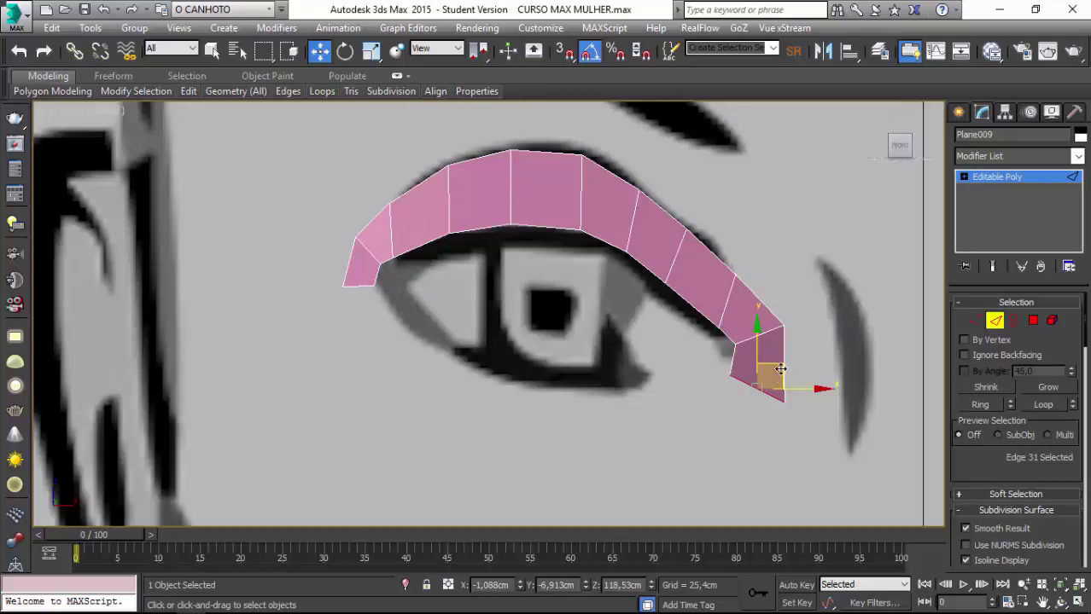
Add a polygon beneath the outer corner and move its vertices onto the lower lid line.
{"action": "left_click_drag", "start_coordinate": [780, 369], "coordinate": [727, 381], "text": "shift"}
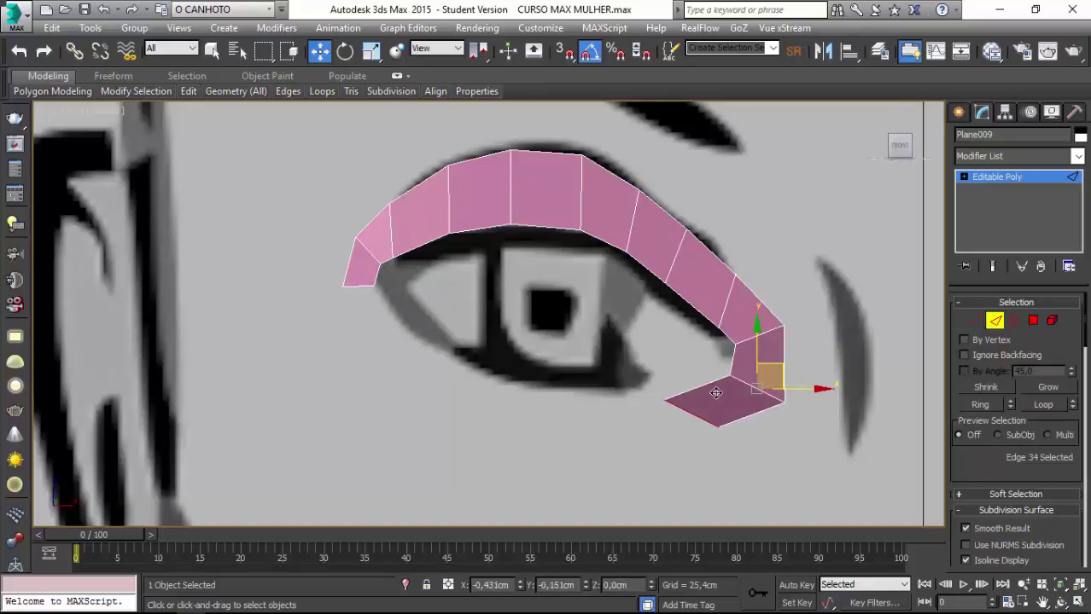
{"action": "left_click_drag", "start_coordinate": [727, 381], "coordinate": [727, 381], "text": "shift"}
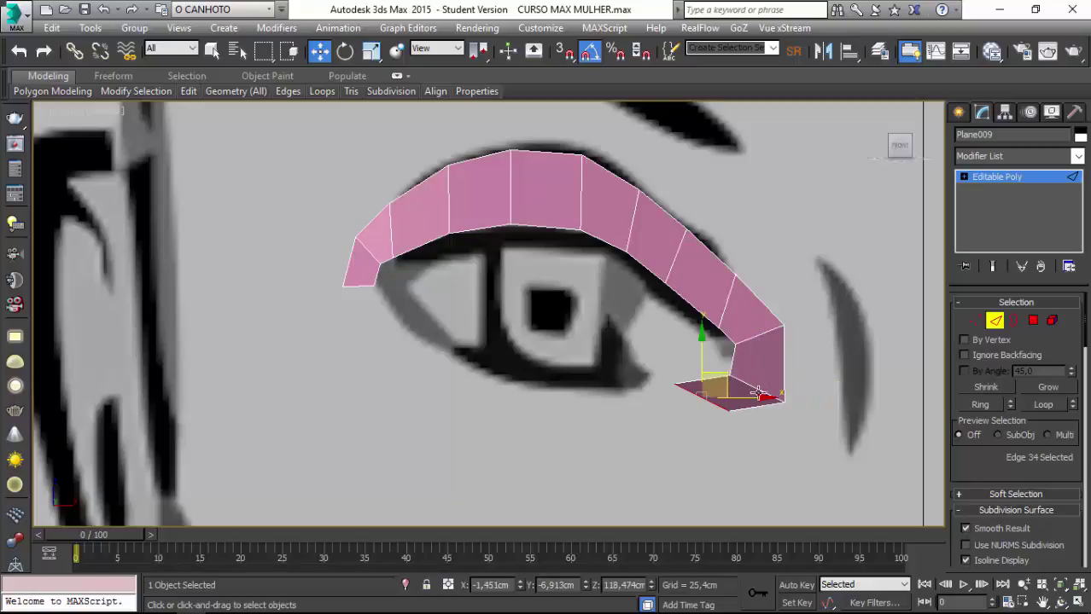
{"action": "left_click", "coordinate": [975, 322]}
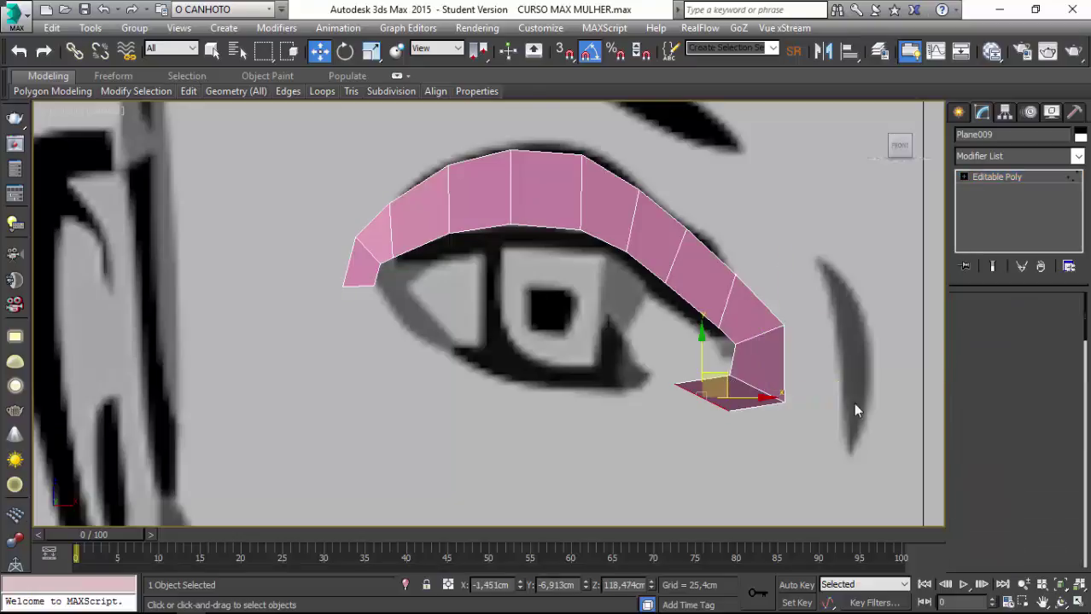
{"action": "left_click", "coordinate": [730, 412]}
{"action": "left_click_drag", "start_coordinate": [739, 401], "coordinate": [699, 418]}
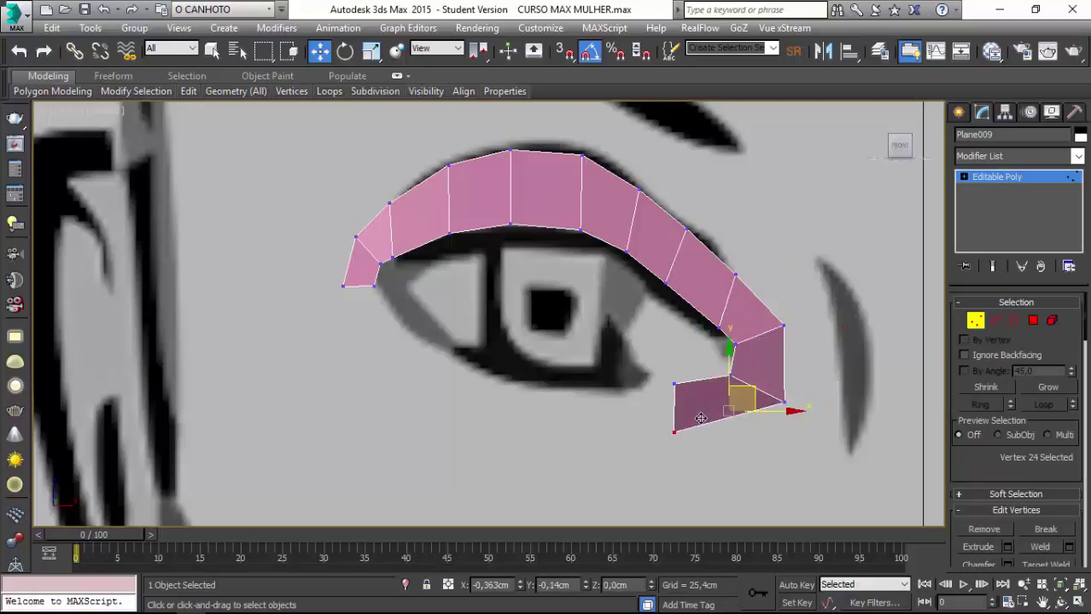
{"action": "left_click", "coordinate": [674, 432]}
{"action": "left_click", "coordinate": [675, 384]}
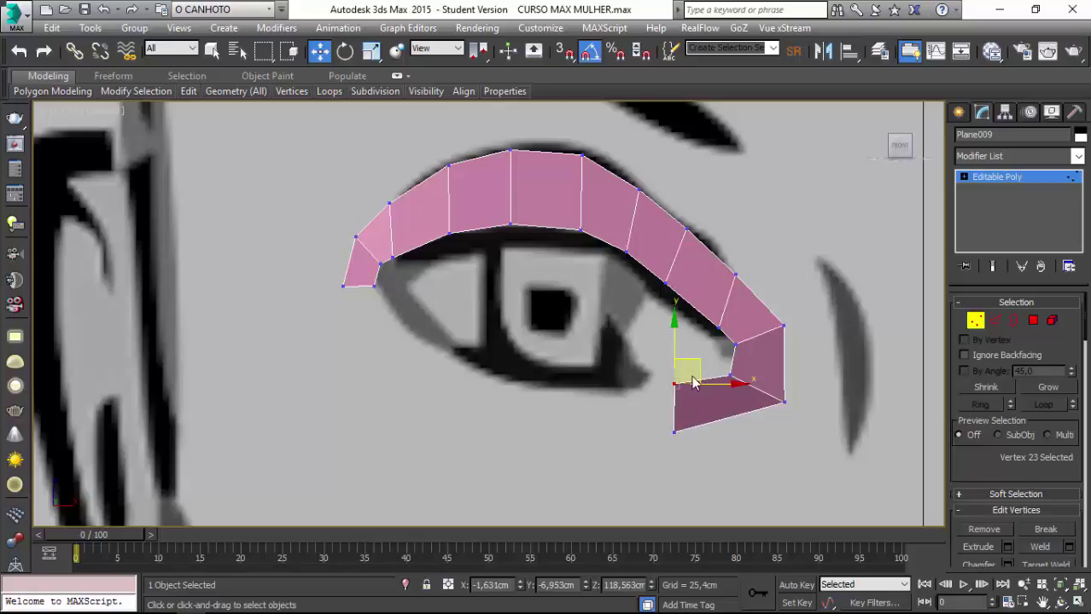
{"action": "left_click_drag", "start_coordinate": [698, 374], "coordinate": [720, 364]}
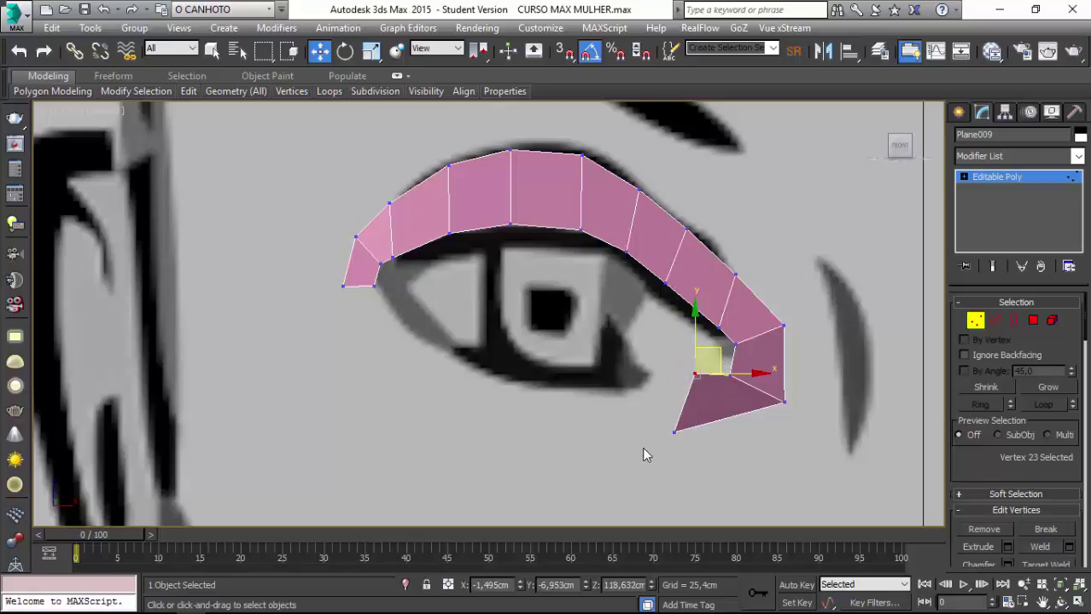
{"action": "left_click", "coordinate": [675, 432]}
{"action": "left_click_drag", "start_coordinate": [693, 411], "coordinate": [731, 407]}
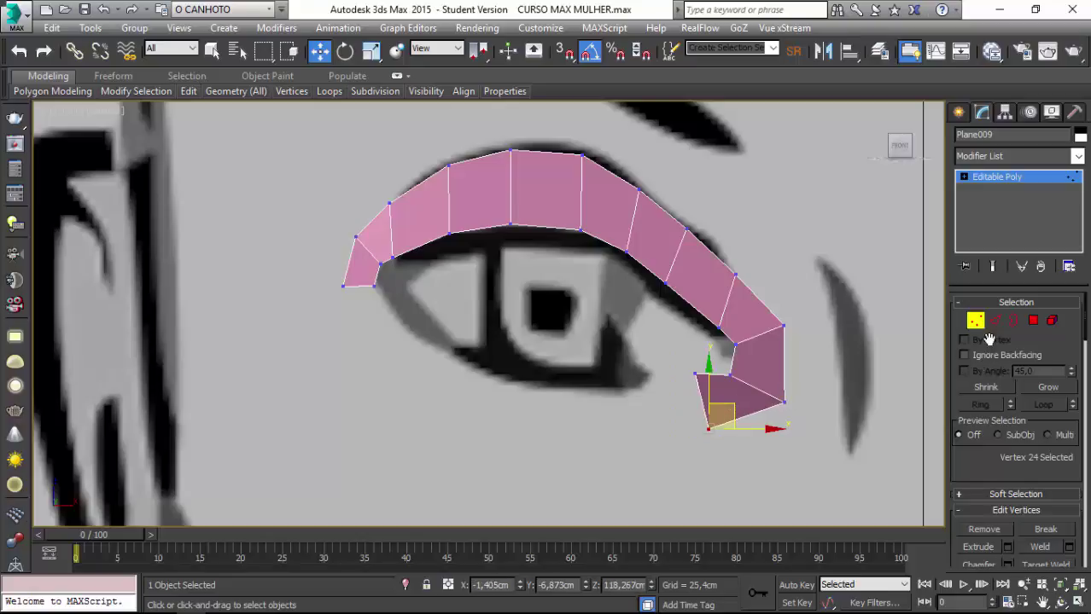
{"action": "left_click", "coordinate": [994, 323]}
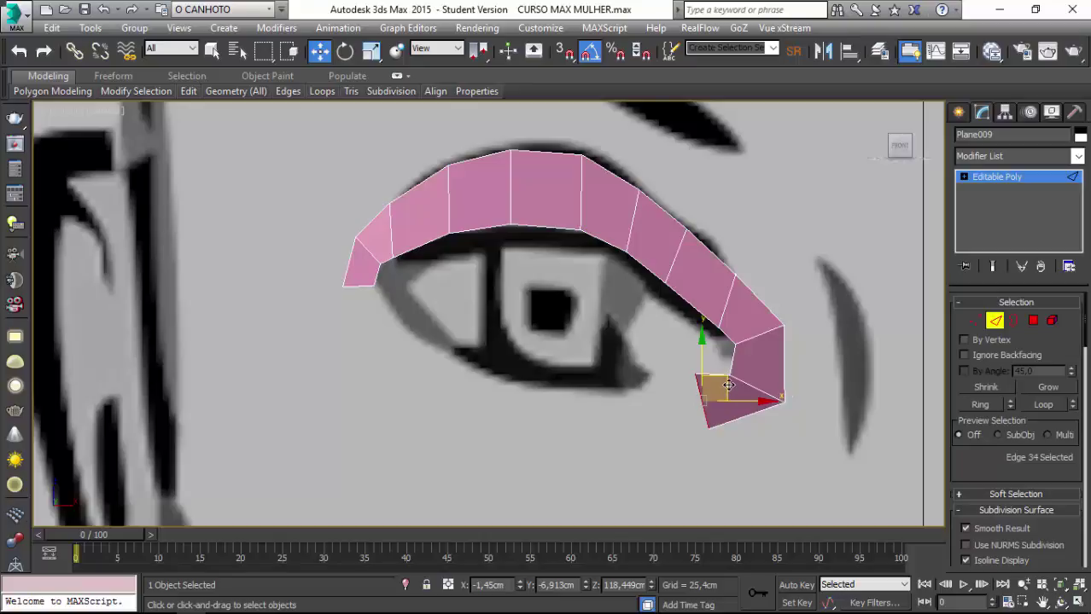
Extrude a long polygon leftward under the iris and pull its bottom vertices along the lower lid.
{"action": "left_click_drag", "start_coordinate": [725, 384], "coordinate": [572, 407]}
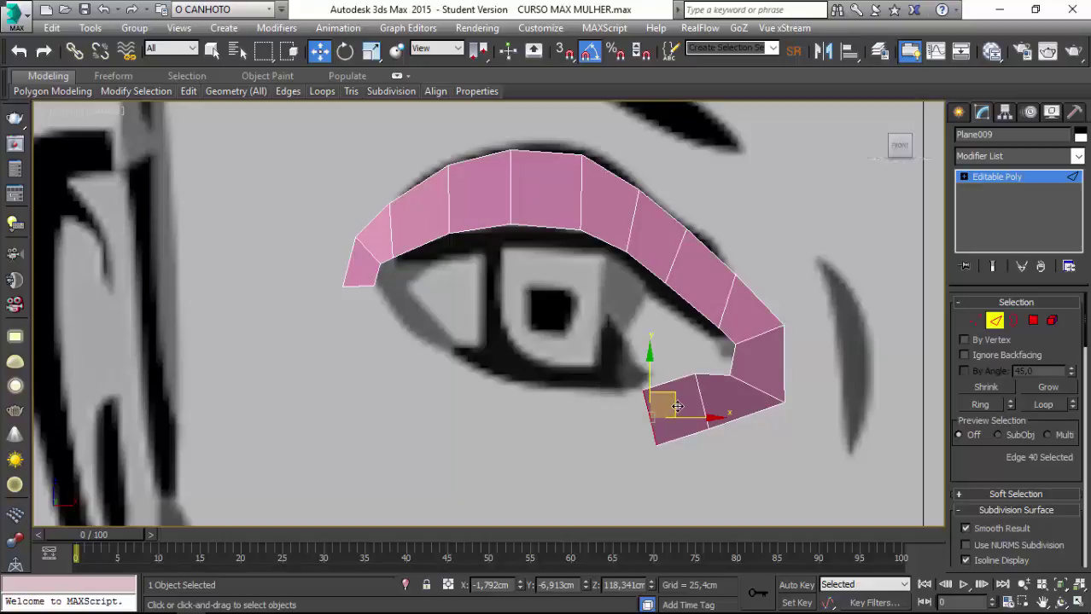
{"action": "left_click_drag", "start_coordinate": [675, 407], "coordinate": [528, 329]}
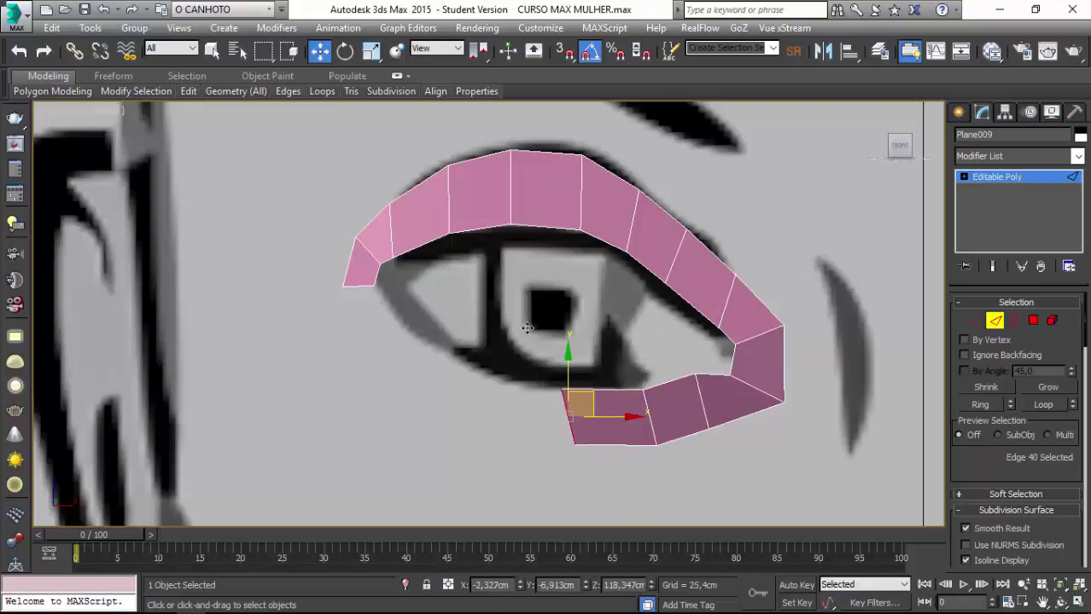
{"action": "left_click", "coordinate": [975, 321]}
{"action": "left_click_drag", "start_coordinate": [623, 434], "coordinate": [683, 483]}
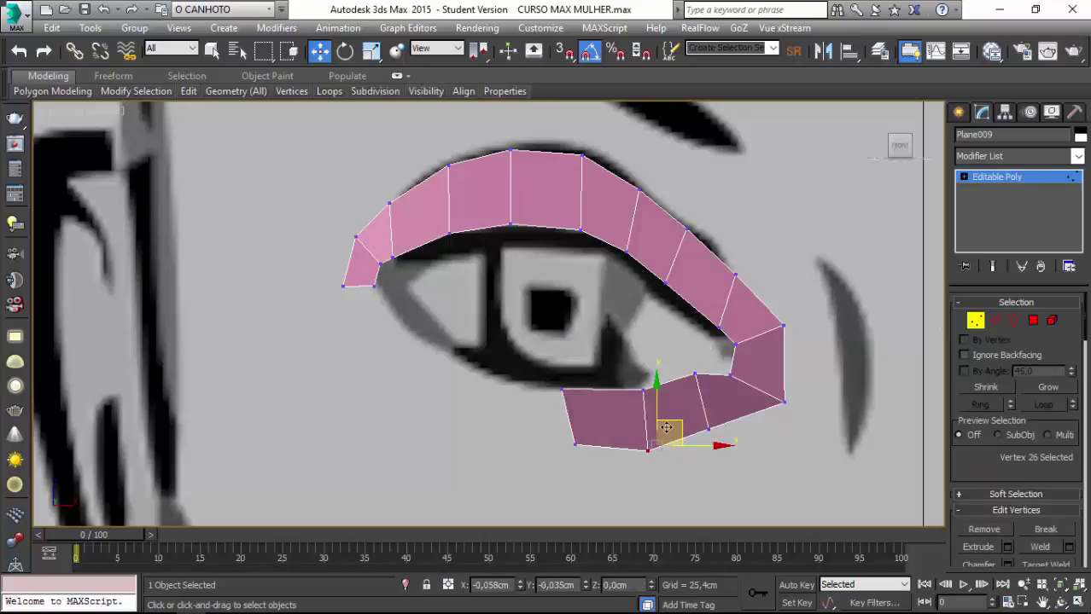
{"action": "left_click_drag", "start_coordinate": [671, 422], "coordinate": [660, 426]}
{"action": "left_click_drag", "start_coordinate": [560, 439], "coordinate": [594, 467]}
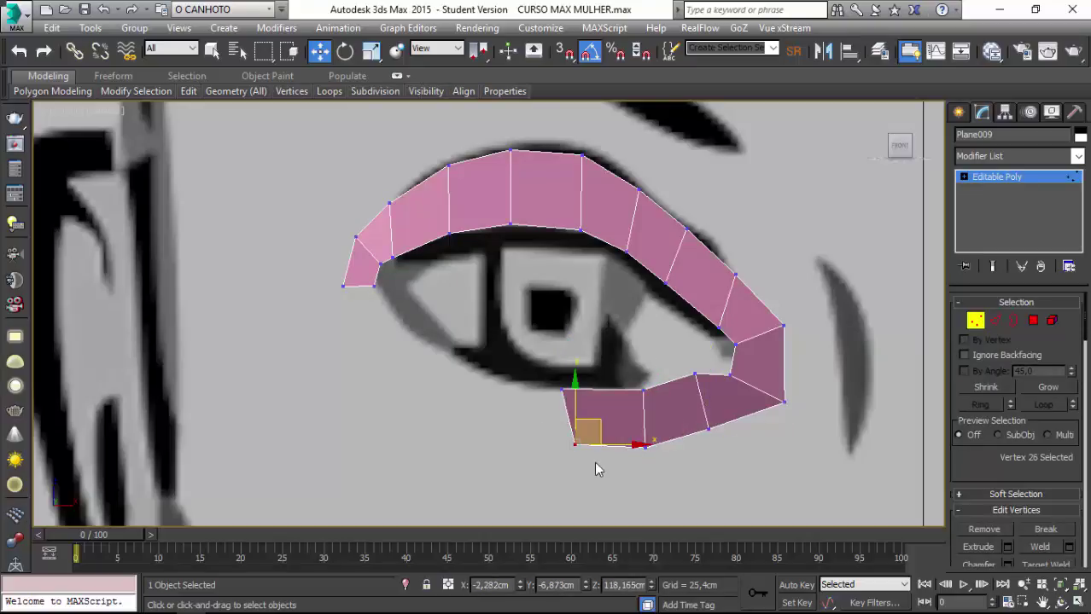
{"action": "left_click_drag", "start_coordinate": [589, 429], "coordinate": [562, 440]}
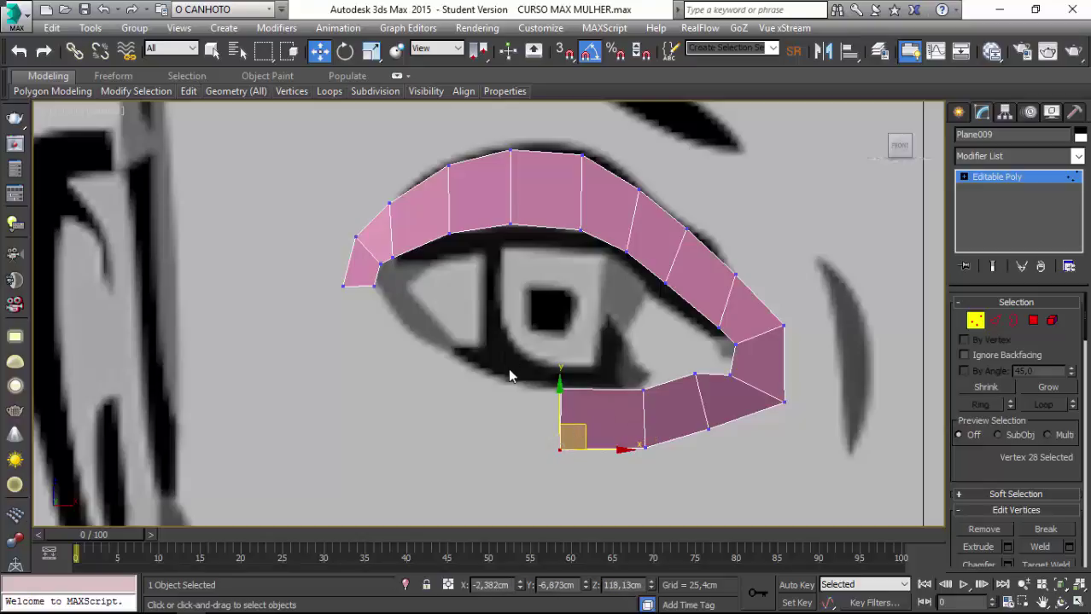
{"action": "left_click", "coordinate": [995, 321]}
Add another polygon leftward along the lower lid, shifting its bottom-left vertex slightly left.
{"action": "left_click", "coordinate": [560, 419]}
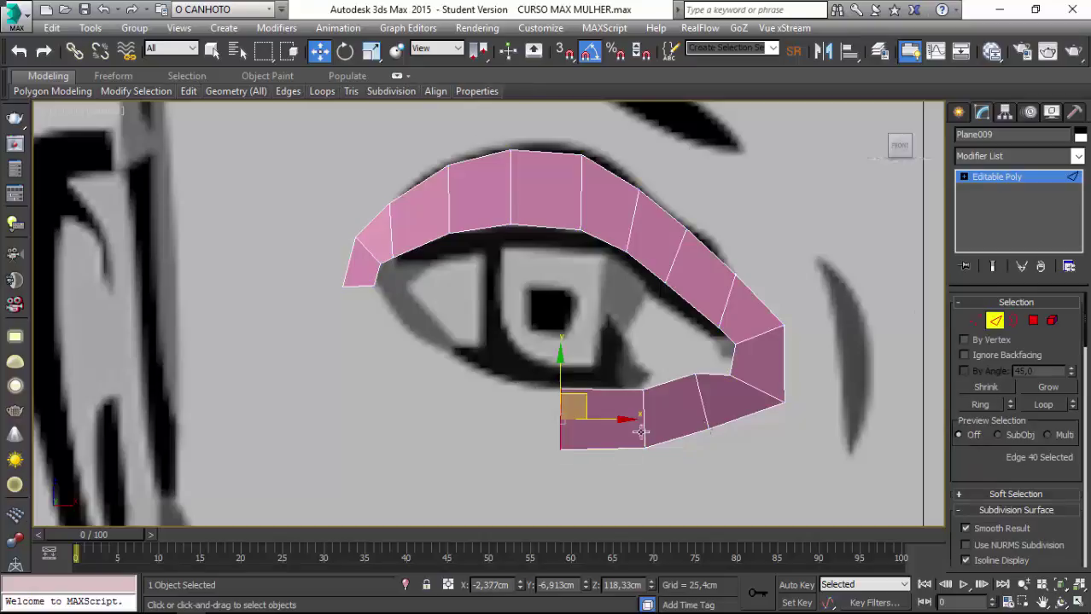
{"action": "left_click_drag", "start_coordinate": [587, 408], "coordinate": [488, 430], "text": "shift"}
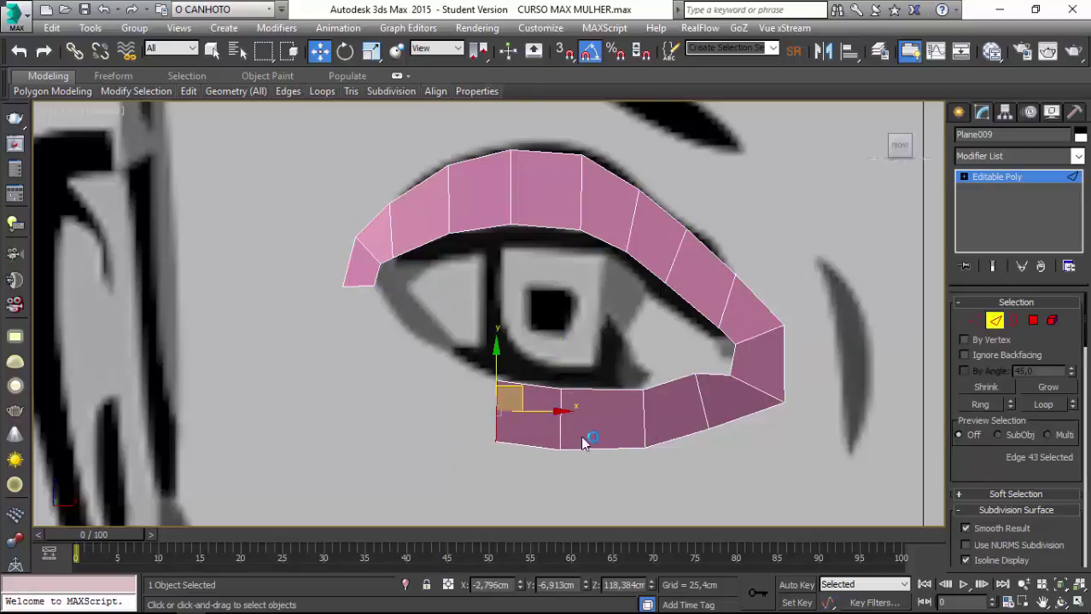
{"action": "left_click", "coordinate": [974, 321]}
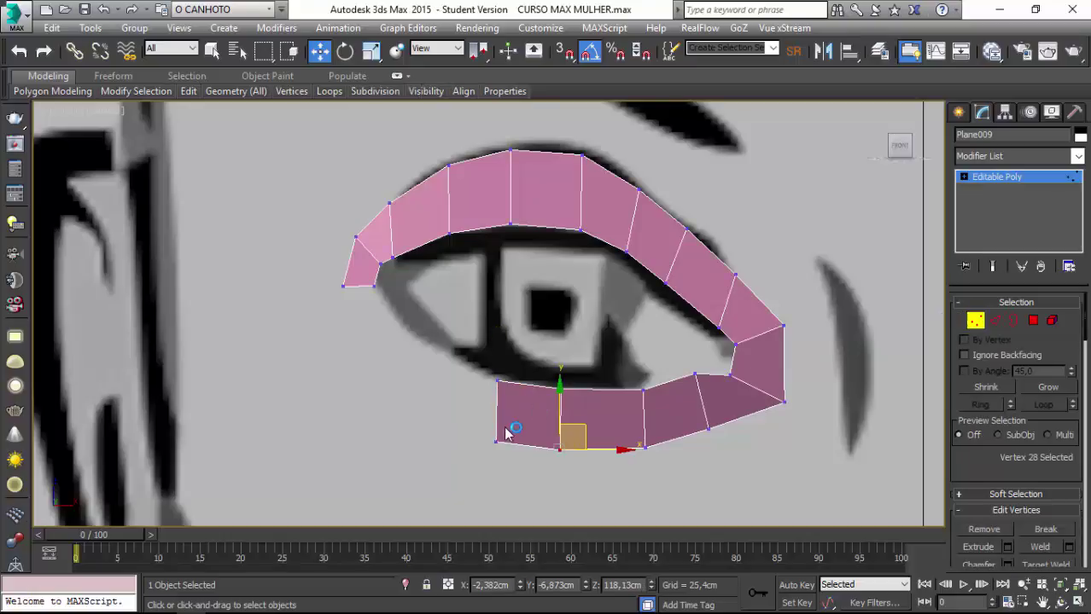
{"action": "left_click_drag", "start_coordinate": [446, 414], "coordinate": [536, 481]}
{"action": "left_click_drag", "start_coordinate": [517, 433], "coordinate": [506, 430]}
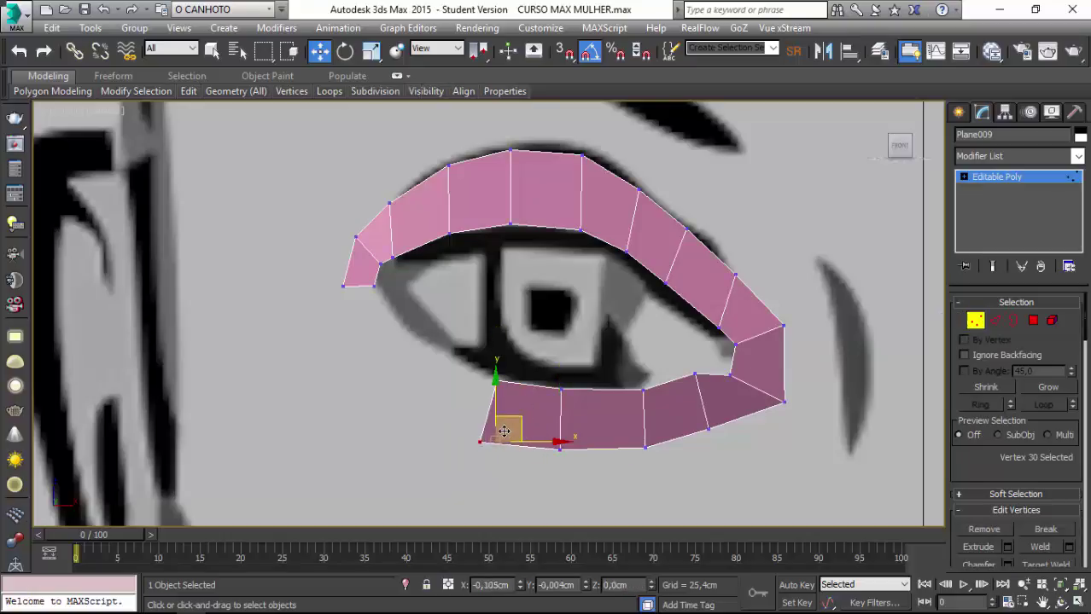
{"action": "left_click", "coordinate": [994, 321]}
Extrude a polygon toward the inner corner and move its corner vertex left and up.
{"action": "left_click", "coordinate": [487, 413]}
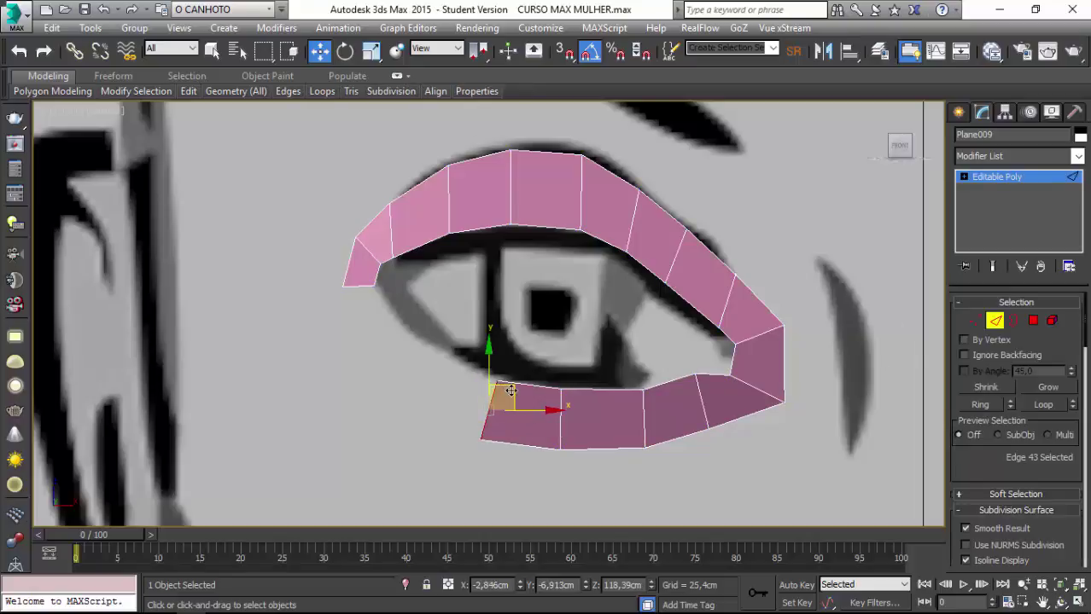
{"action": "left_click_drag", "start_coordinate": [513, 392], "coordinate": [450, 365], "text": "shift"}
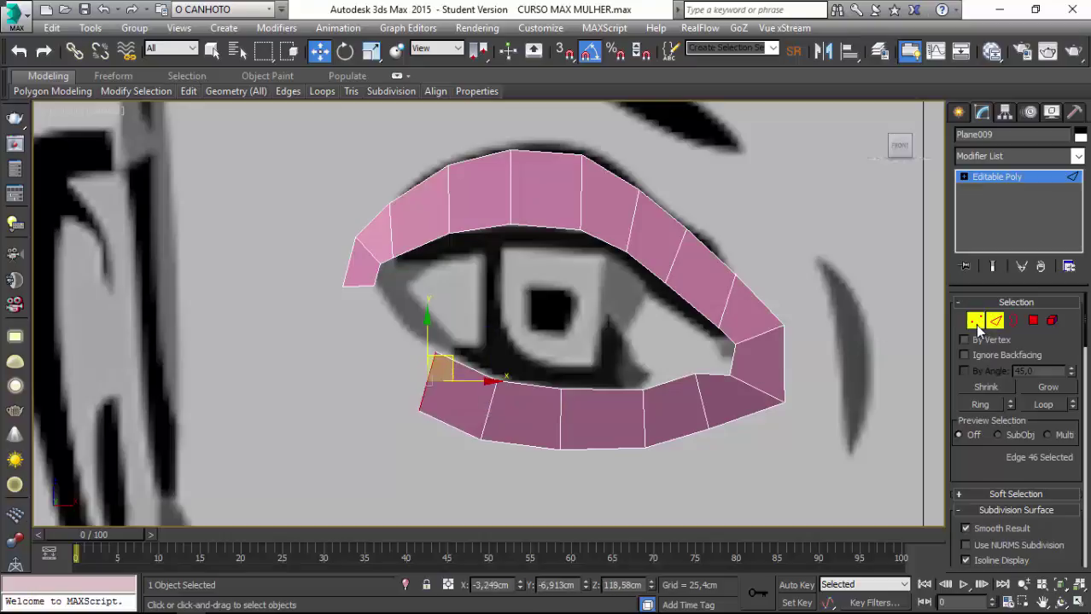
{"action": "left_click", "coordinate": [974, 321]}
{"action": "left_click", "coordinate": [419, 411]}
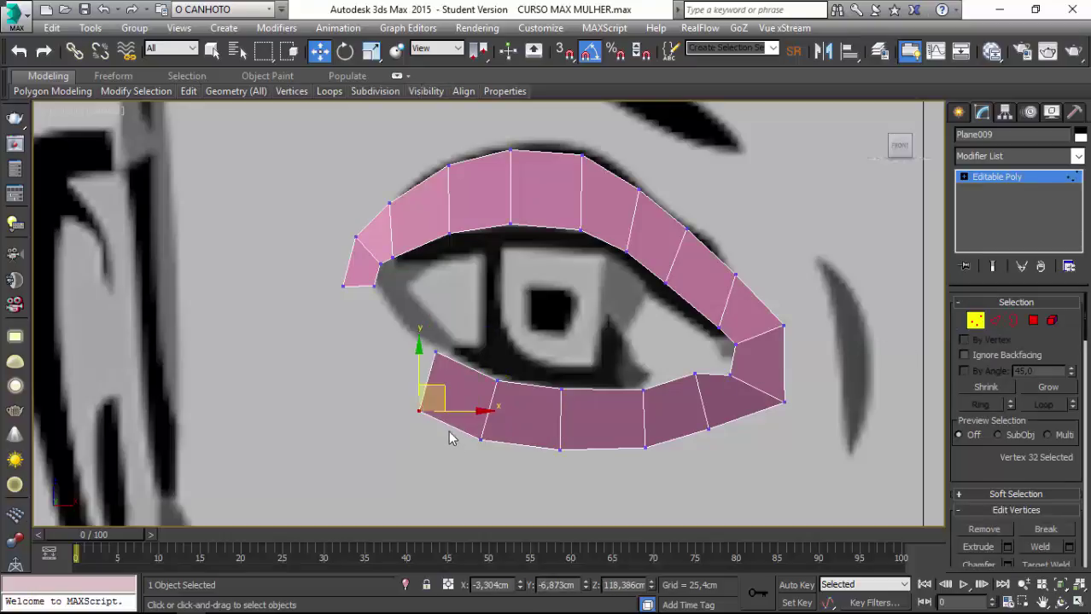
{"action": "left_click_drag", "start_coordinate": [438, 386], "coordinate": [418, 377]}
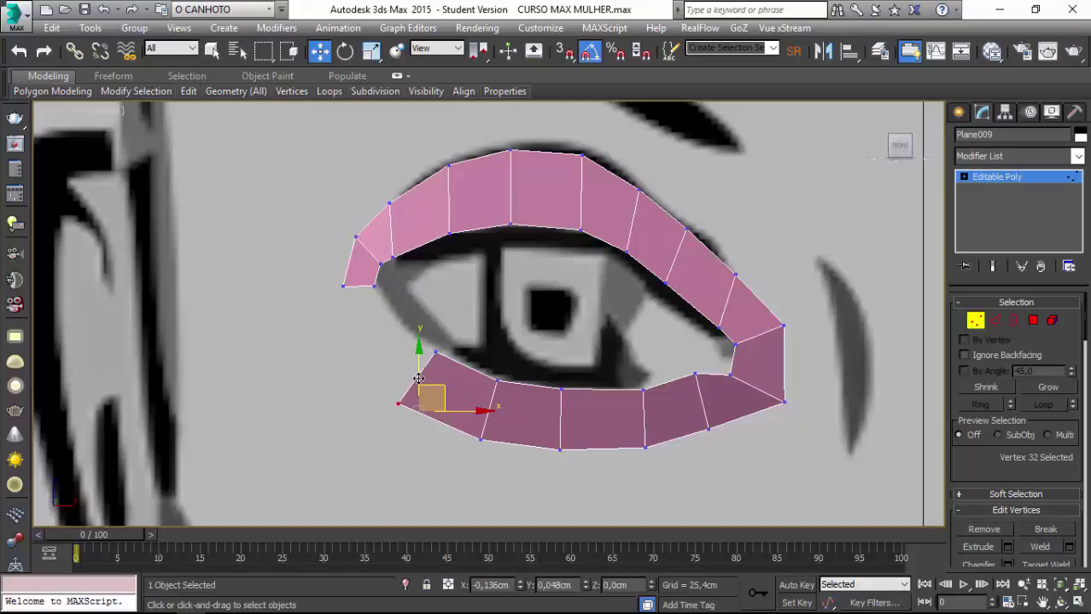
Add a final lower-lid polygon whose tip nearly meets the upper strip's end.
{"action": "left_click", "coordinate": [994, 323]}
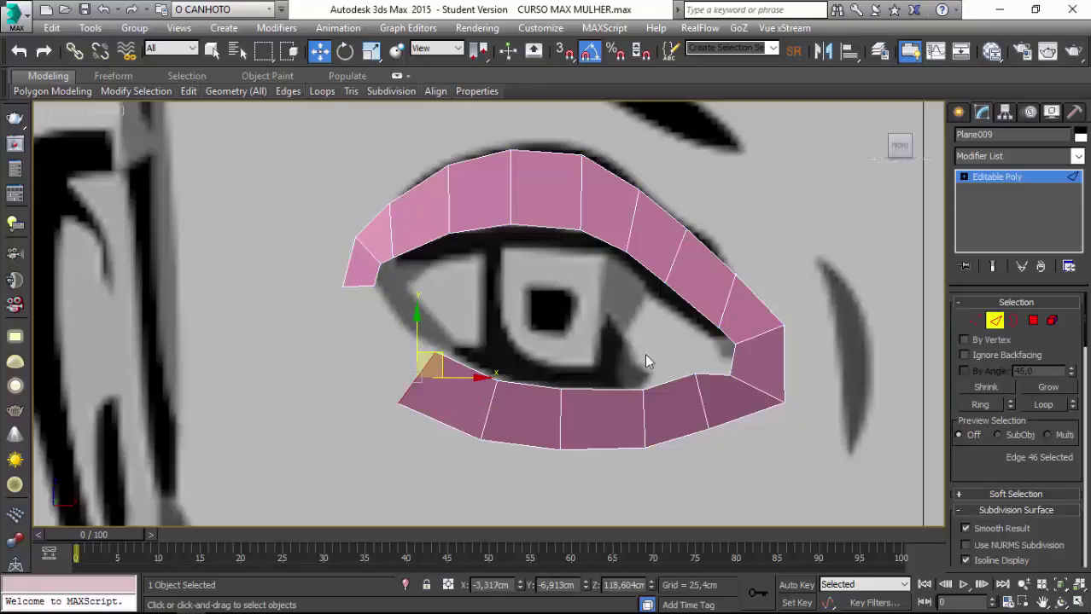
{"action": "mouse_move", "coordinate": [440, 361]}
{"action": "left_mouse_down", "text": "shift"}
{"action": "mouse_move", "coordinate": [402, 330]}
{"action": "mouse_move", "coordinate": [413, 339]}
{"action": "left_mouse_up", "text": "shift"}
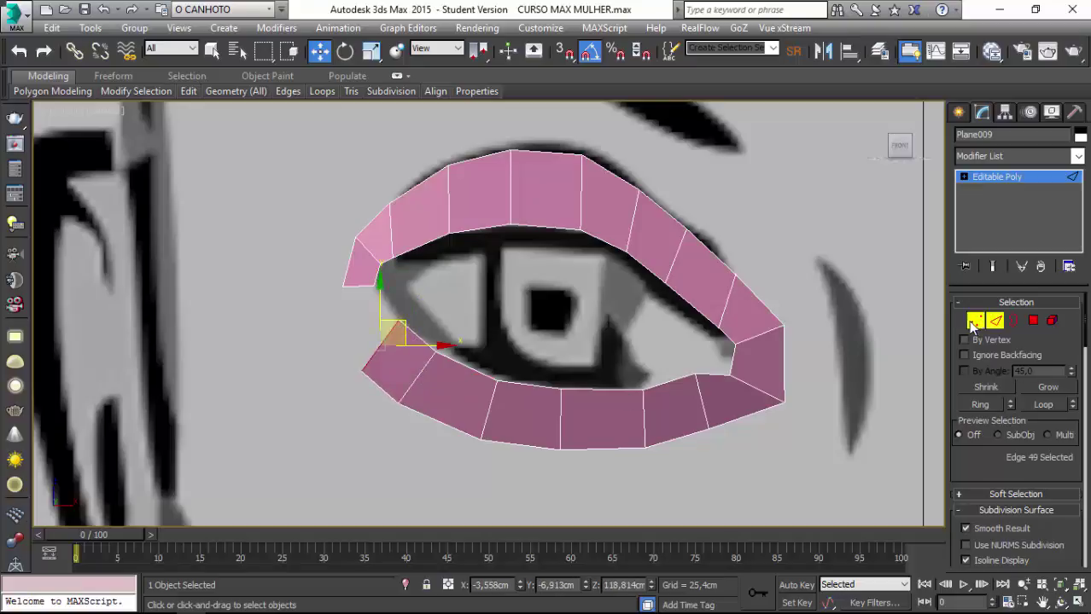
{"action": "left_click", "coordinate": [975, 320]}
{"action": "left_click_drag", "start_coordinate": [362, 376], "coordinate": [360, 335]}
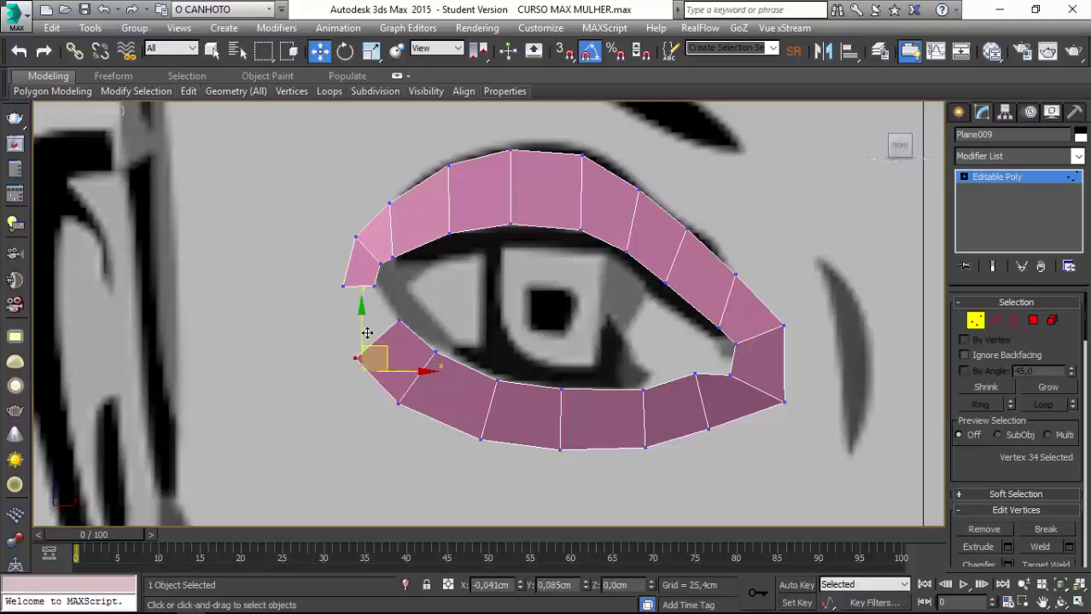
{"action": "left_click_drag", "start_coordinate": [360, 335], "coordinate": [356, 334]}
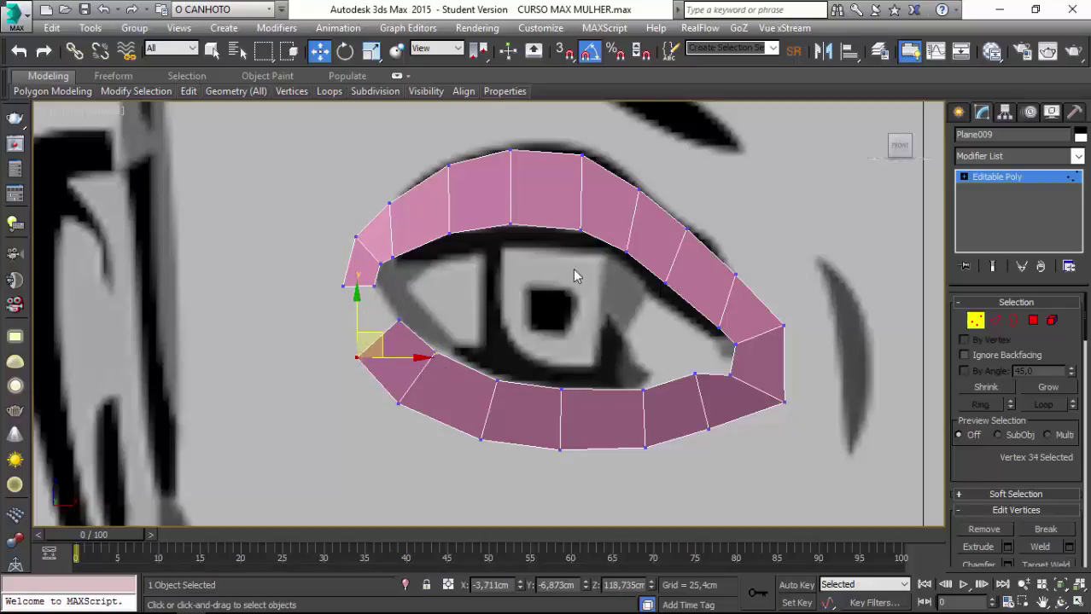
{"action": "left_click", "coordinate": [994, 320]}
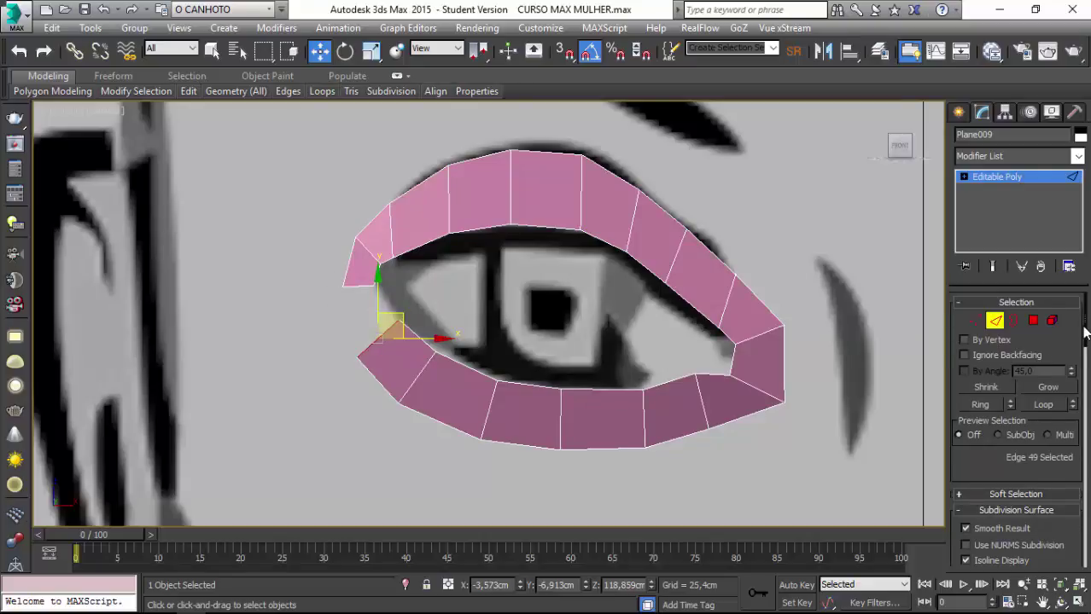
Bridge the strip's two ends with one segment to close the ring, then show four viewports.
{"action": "left_click_drag", "start_coordinate": [1085, 335], "coordinate": [1053, 564]}
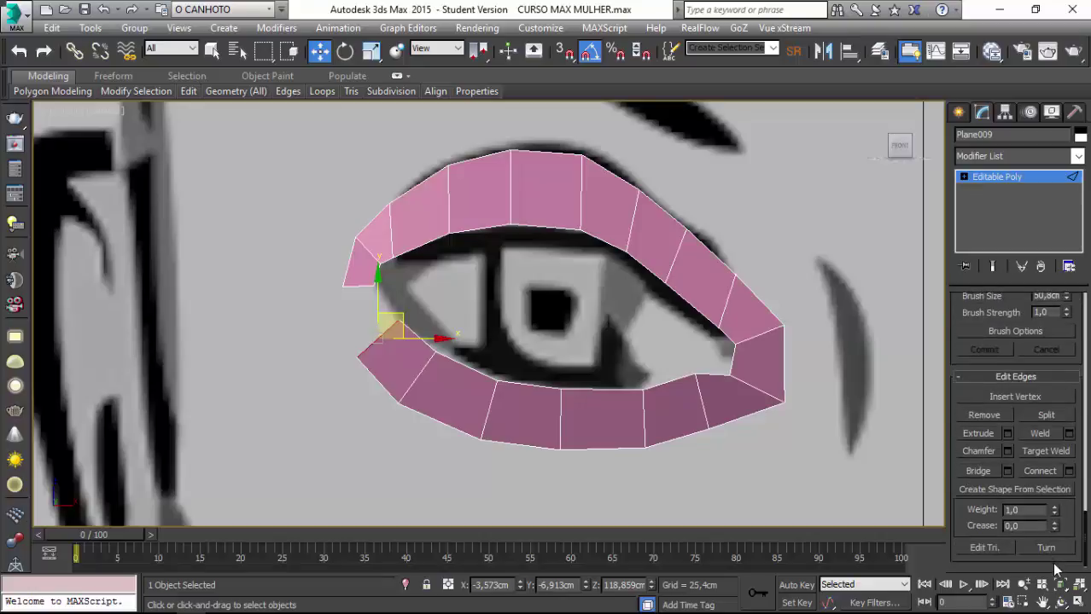
{"action": "left_click", "coordinate": [1004, 472]}
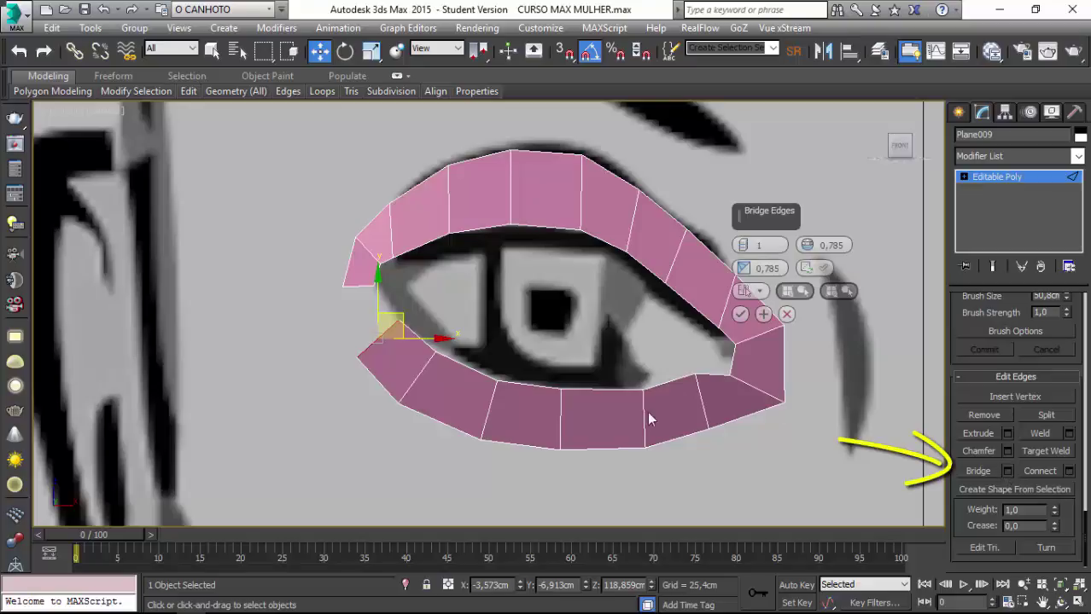
{"action": "left_click", "coordinate": [786, 314]}
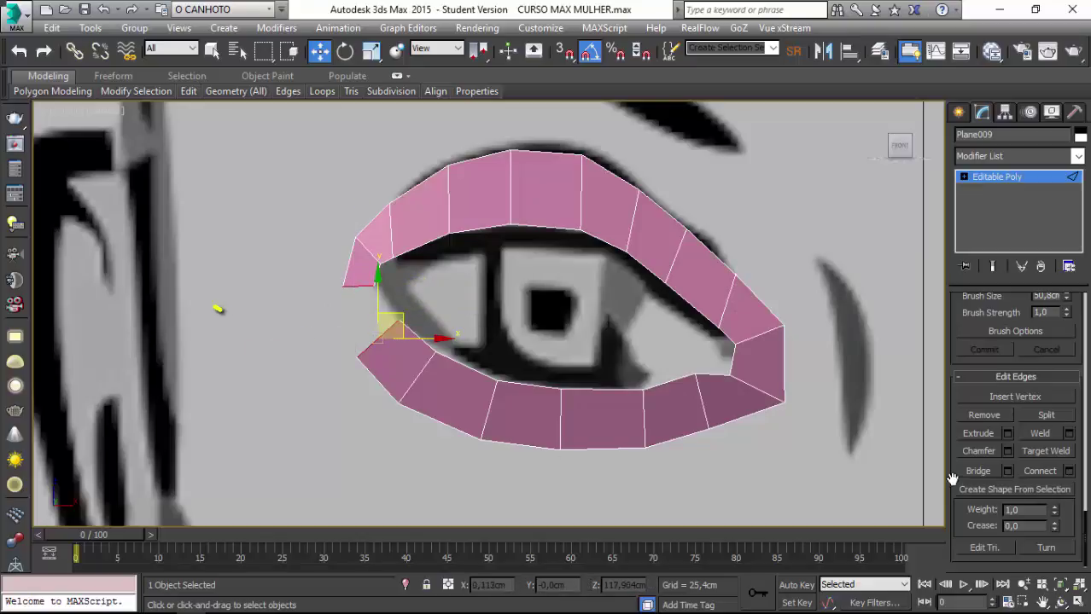
{"action": "left_click", "coordinate": [1008, 472]}
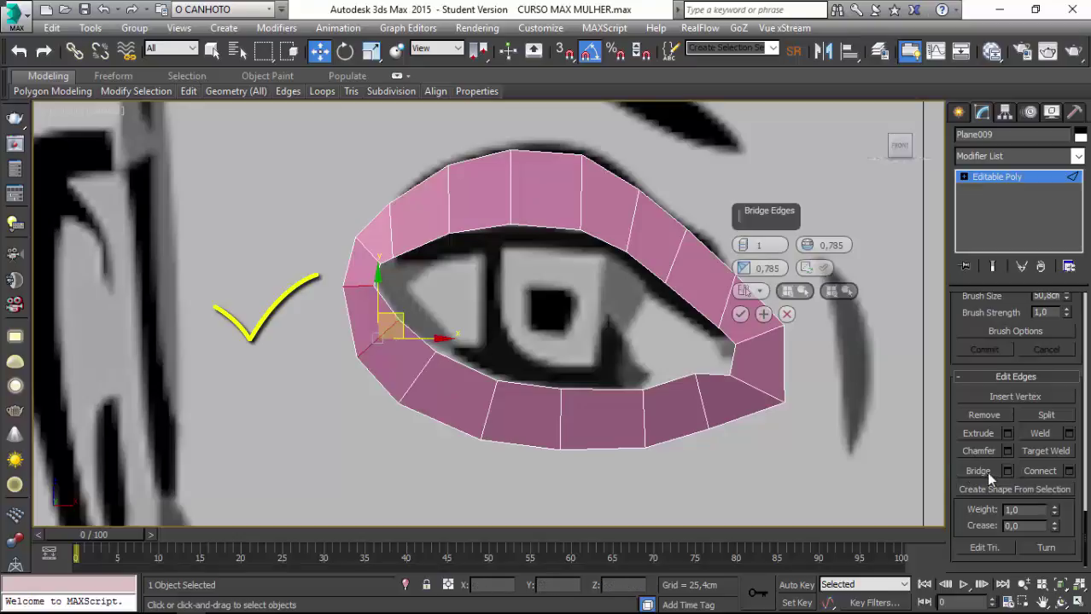
{"action": "mouse_move", "coordinate": [746, 247]}
{"action": "left_mouse_down"}
{"action": "mouse_move", "coordinate": [744, 222]}
{"action": "mouse_move", "coordinate": [745, 246]}
{"action": "left_mouse_up"}
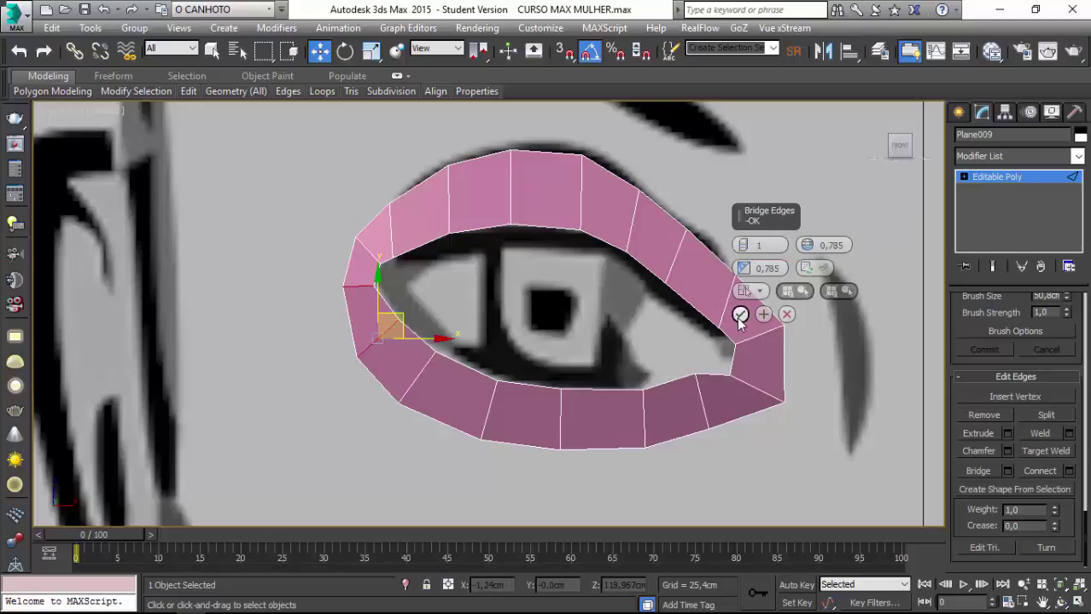
{"action": "left_click", "coordinate": [740, 316]}
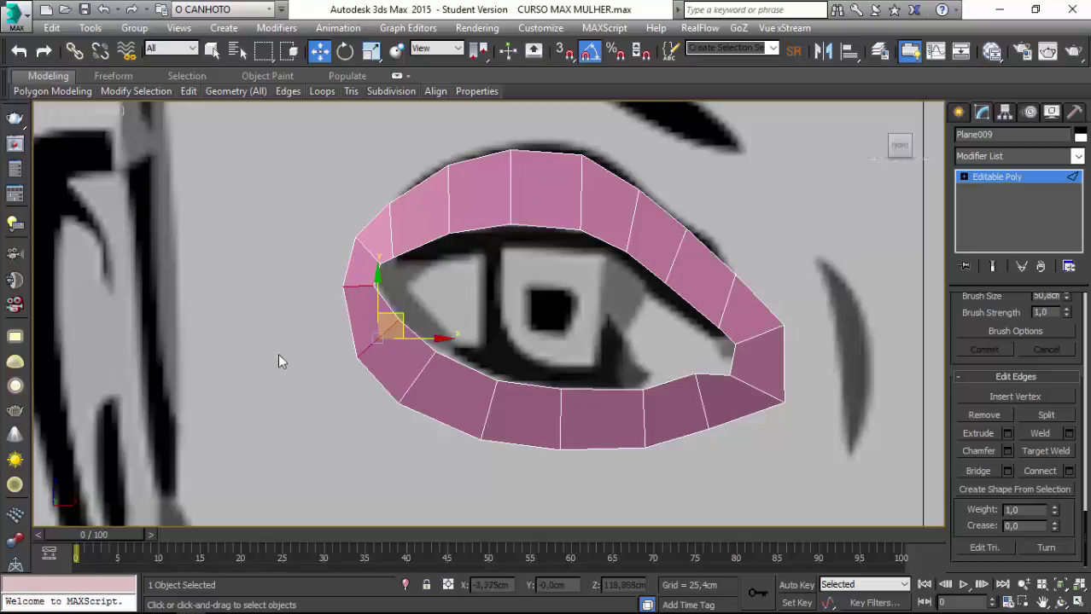
{"action": "left_click", "coordinate": [1077, 603]}
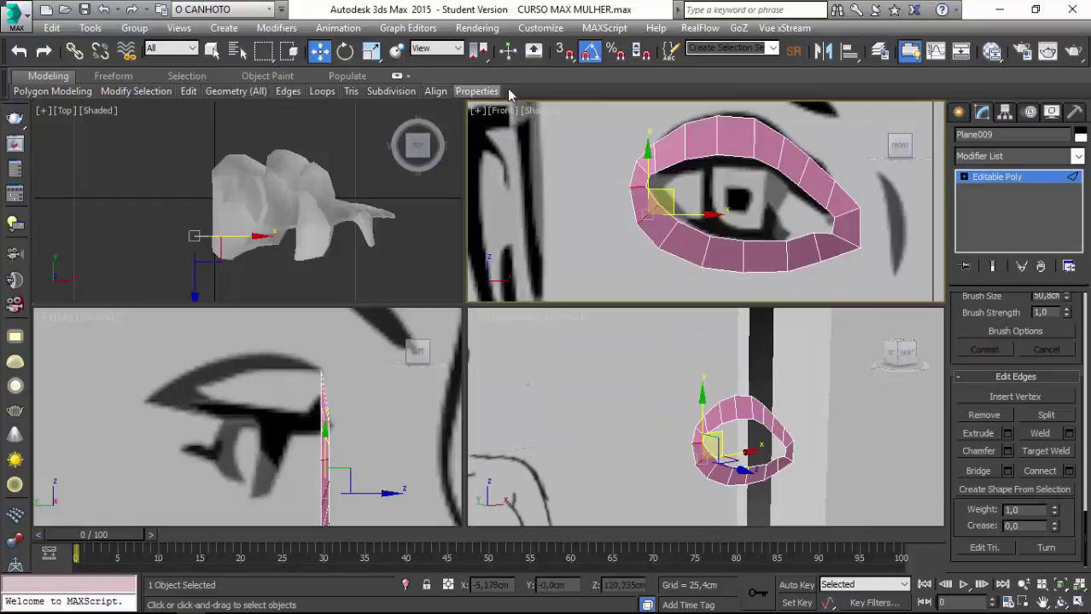
Select the ring's twelve left-side vertices in Front and push them back in depth in the Left view.
{"action": "left_click", "coordinate": [224, 394]}
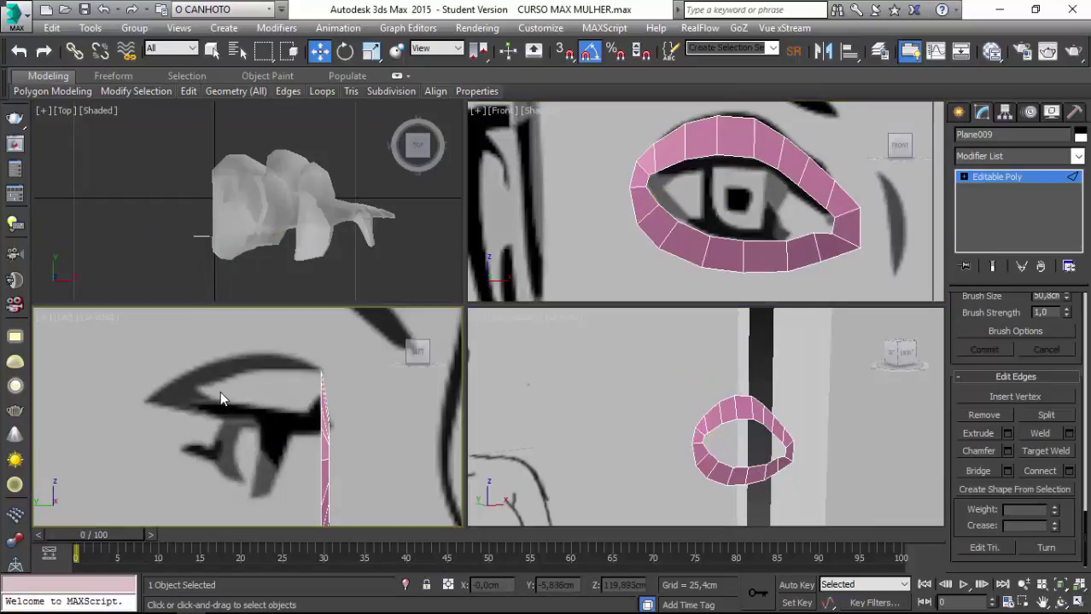
{"action": "scroll", "coordinate": [296, 410], "scroll_direction": "down", "scroll_amount": 2}
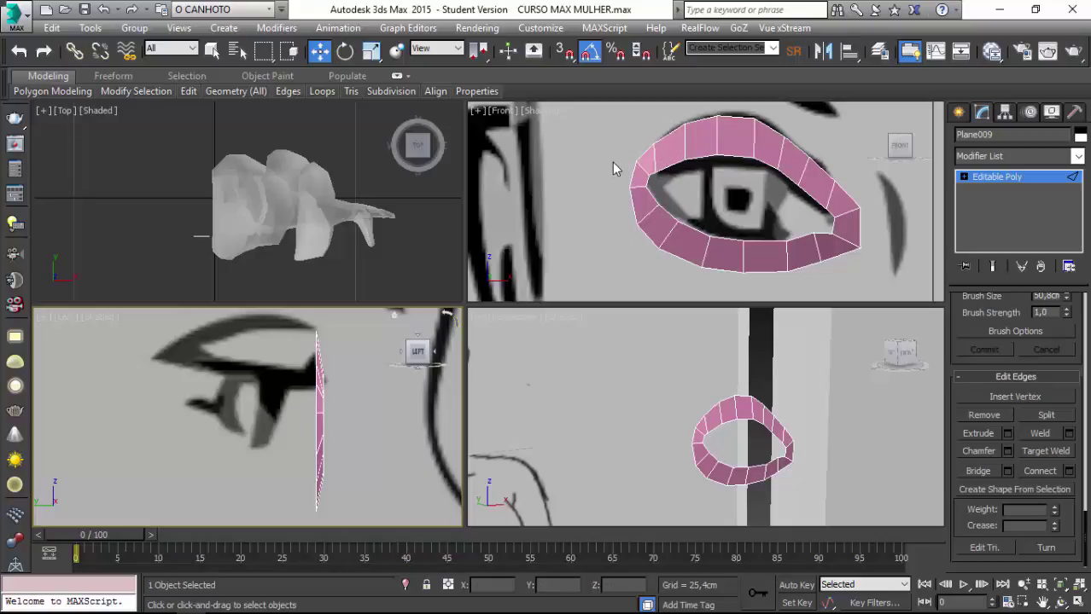
{"action": "left_click", "coordinate": [963, 177]}
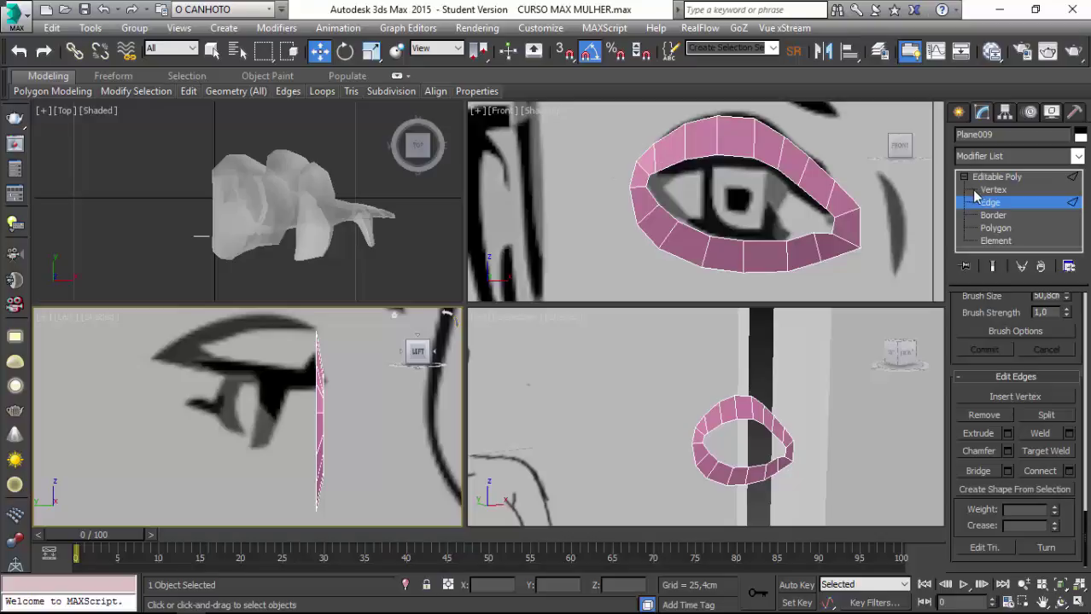
{"action": "left_click", "coordinate": [981, 190]}
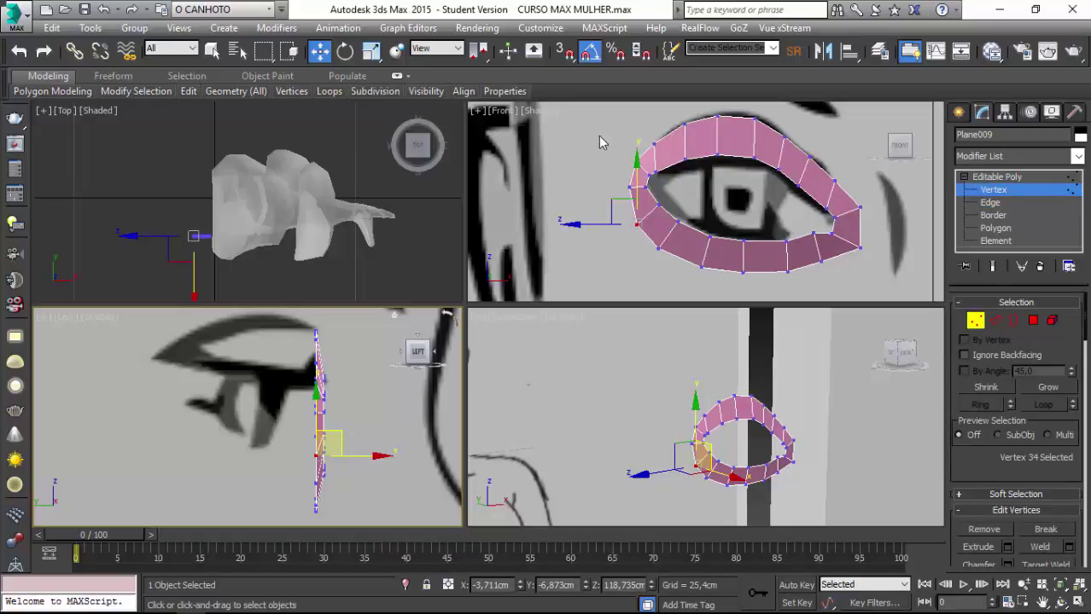
{"action": "left_click_drag", "start_coordinate": [600, 143], "coordinate": [656, 201]}
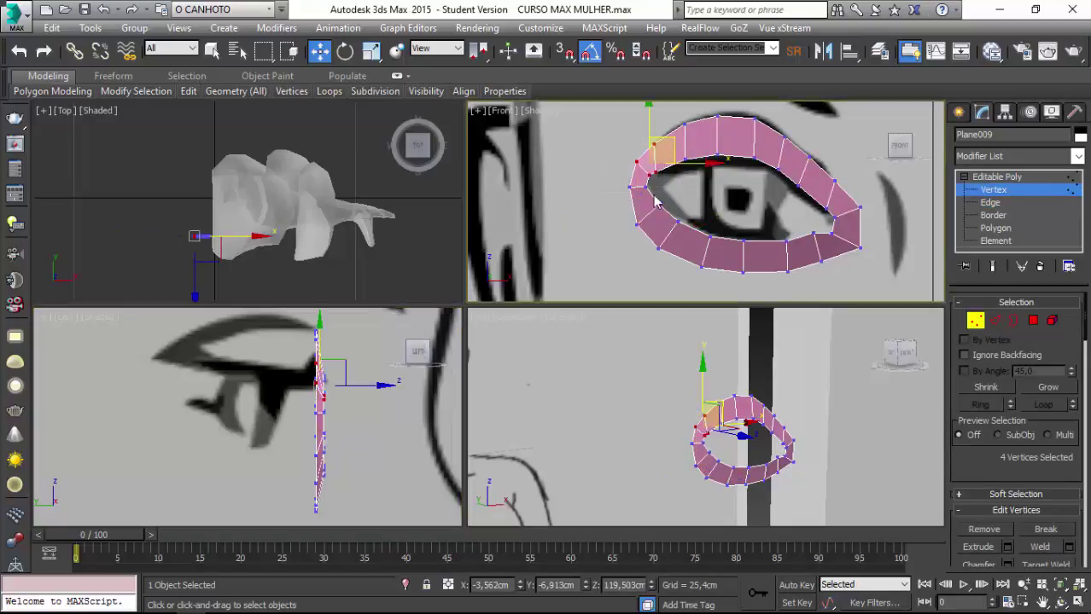
{"action": "mouse_move", "coordinate": [616, 117]}
{"action": "left_mouse_down"}
{"action": "mouse_move", "coordinate": [637, 186]}
{"action": "mouse_move", "coordinate": [701, 282]}
{"action": "left_mouse_up"}
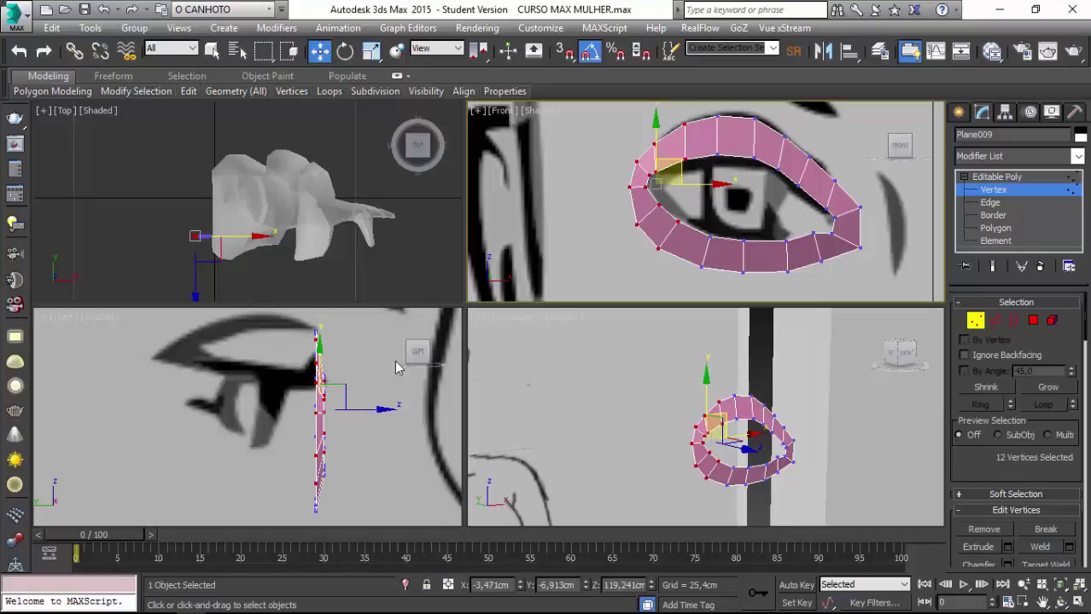
{"action": "right_click", "coordinate": [359, 380]}
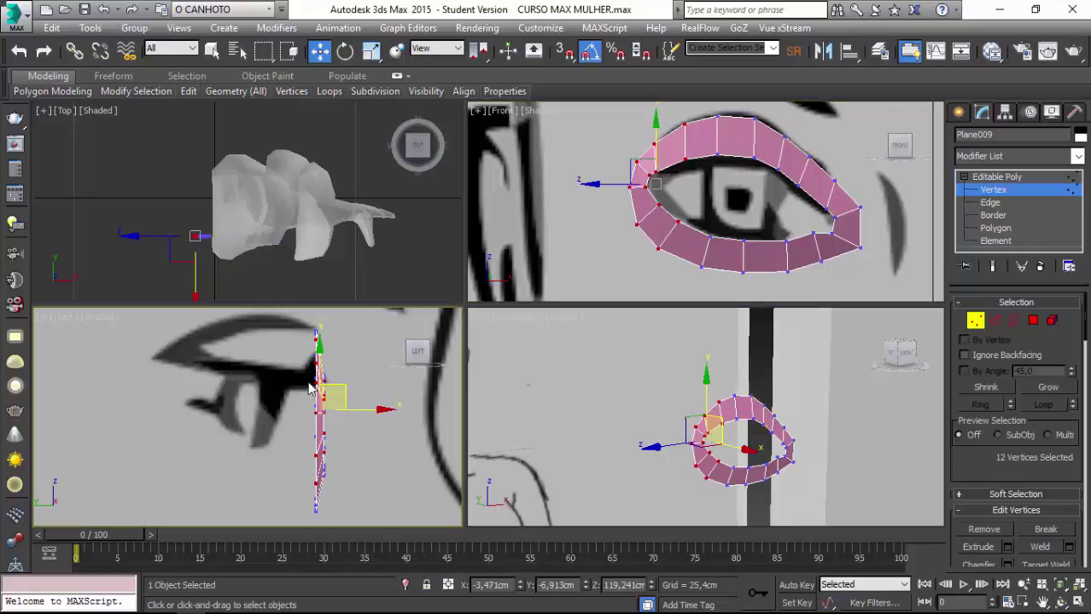
{"action": "left_click_drag", "start_coordinate": [378, 408], "coordinate": [320, 406]}
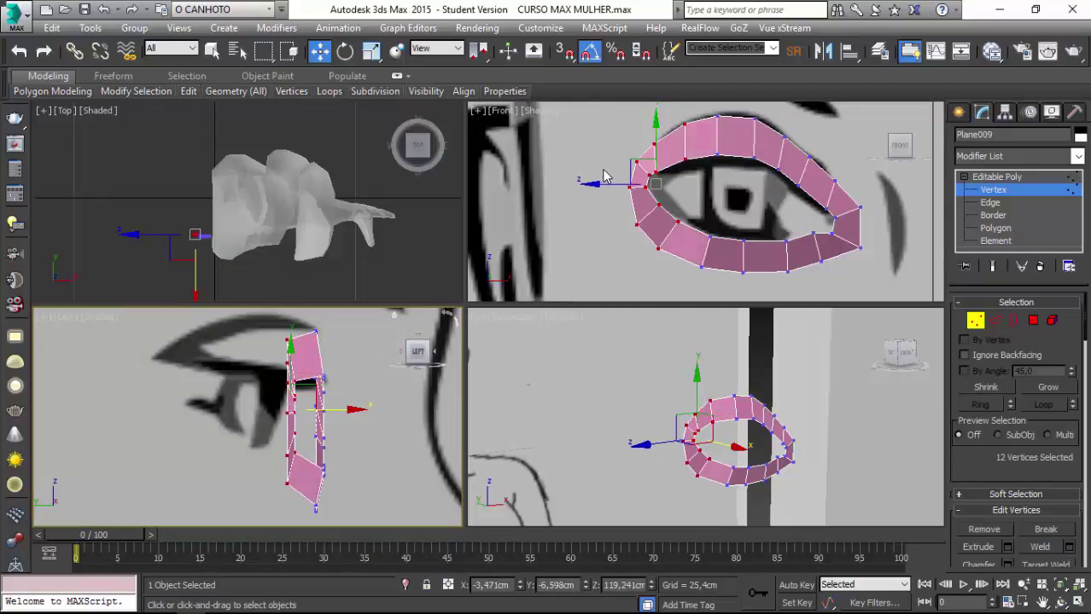
Push groups of left-side and eye-corner vertices further back in depth in the Left view.
{"action": "left_click_drag", "start_coordinate": [598, 136], "coordinate": [664, 230]}
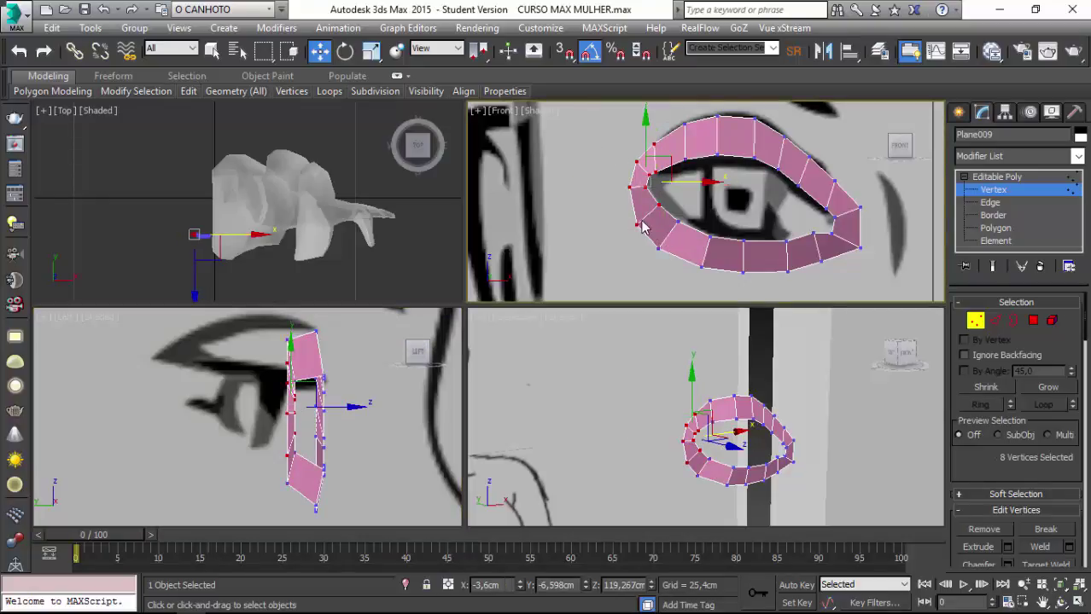
{"action": "left_click_drag", "start_coordinate": [354, 409], "coordinate": [342, 411]}
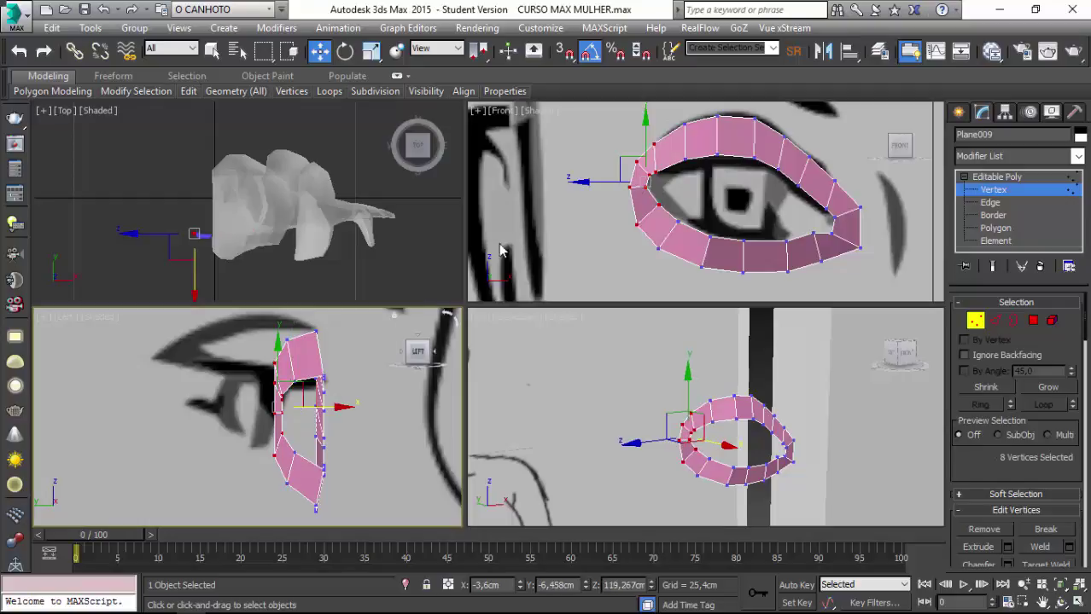
{"action": "left_click_drag", "start_coordinate": [595, 134], "coordinate": [646, 214]}
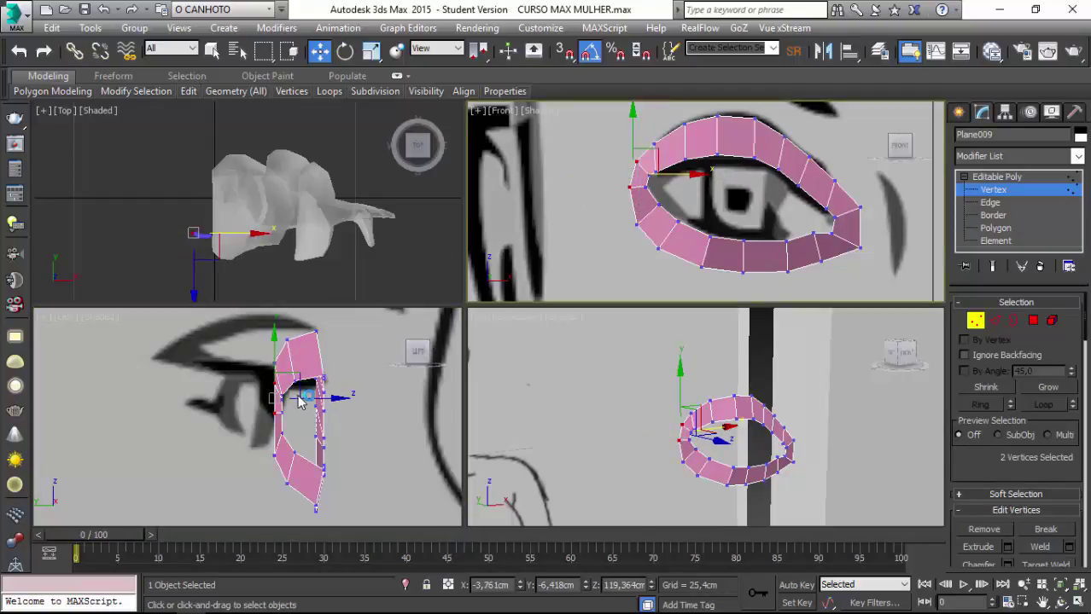
{"action": "left_click_drag", "start_coordinate": [298, 403], "coordinate": [280, 397]}
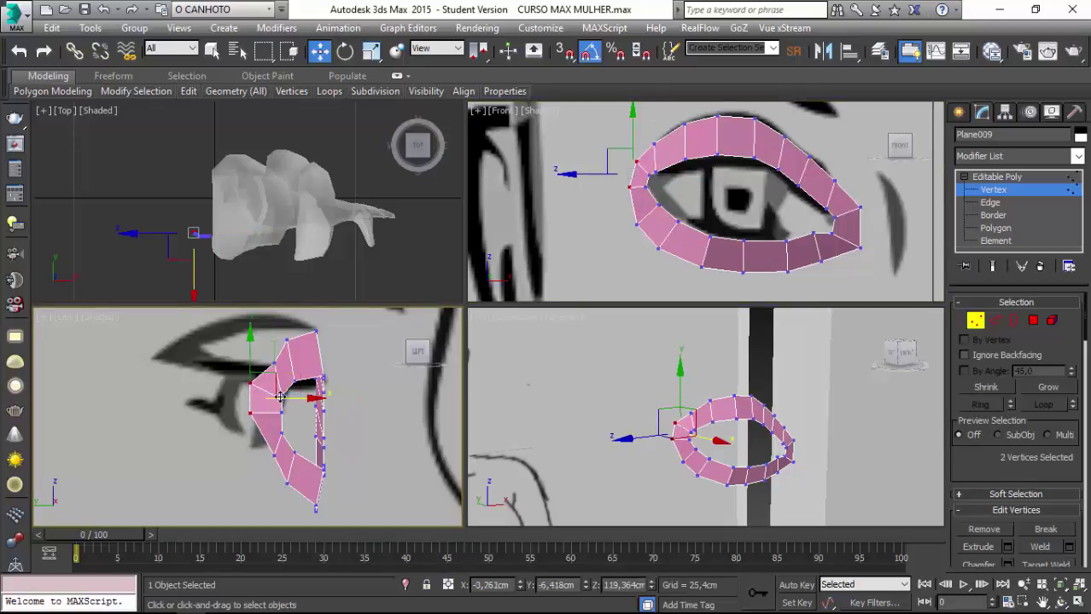
{"action": "left_click_drag", "start_coordinate": [151, 332], "coordinate": [284, 472]}
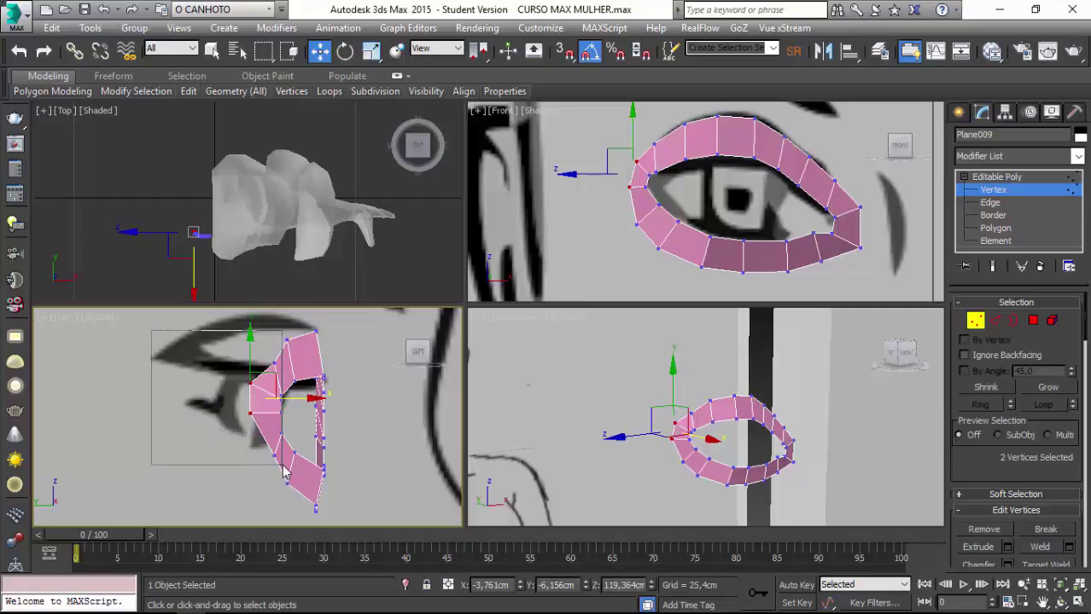
{"action": "left_click_drag", "start_coordinate": [284, 472], "coordinate": [305, 474]}
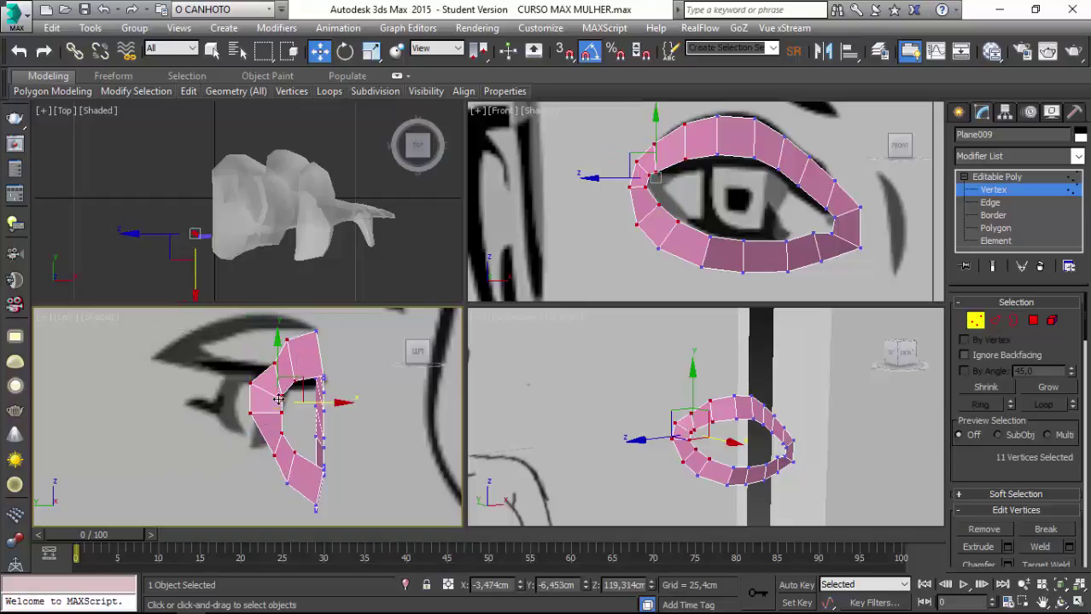
{"action": "left_click_drag", "start_coordinate": [302, 385], "coordinate": [279, 378]}
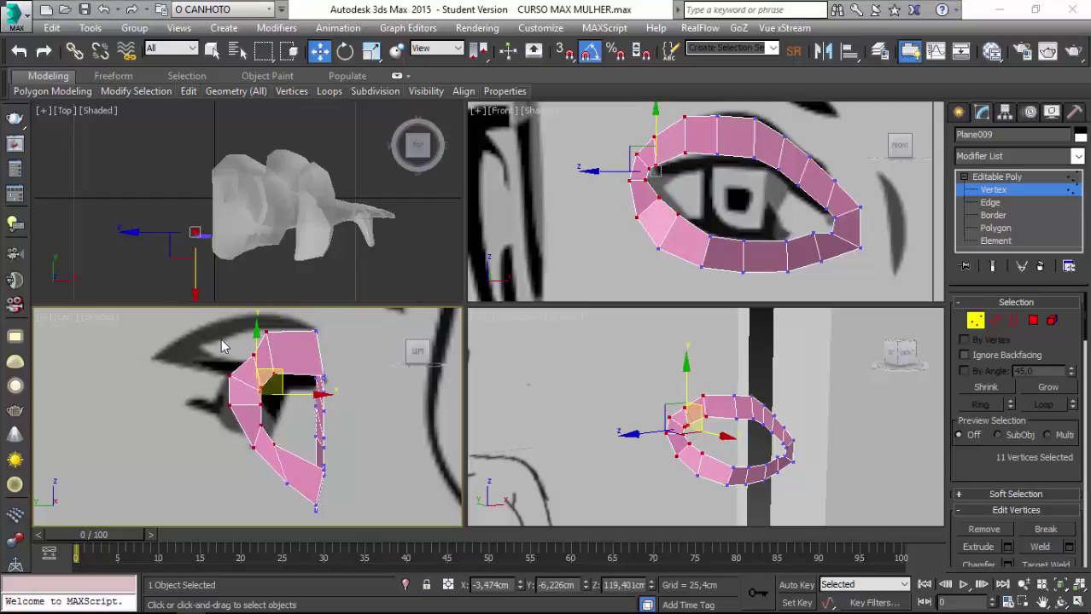
{"action": "mouse_move", "coordinate": [279, 377]}
{"action": "left_mouse_down"}
{"action": "mouse_move", "coordinate": [240, 350]}
{"action": "mouse_move", "coordinate": [240, 366]}
{"action": "left_mouse_up"}
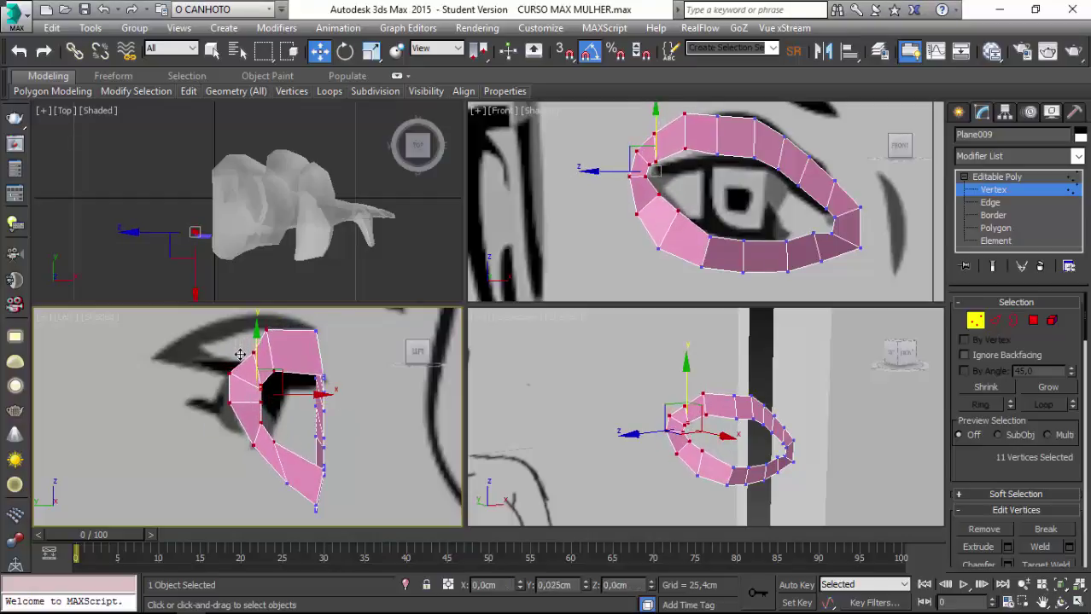
Move individual ring vertices one by one to match the side-view eye sketch.
{"action": "left_click", "coordinate": [250, 367]}
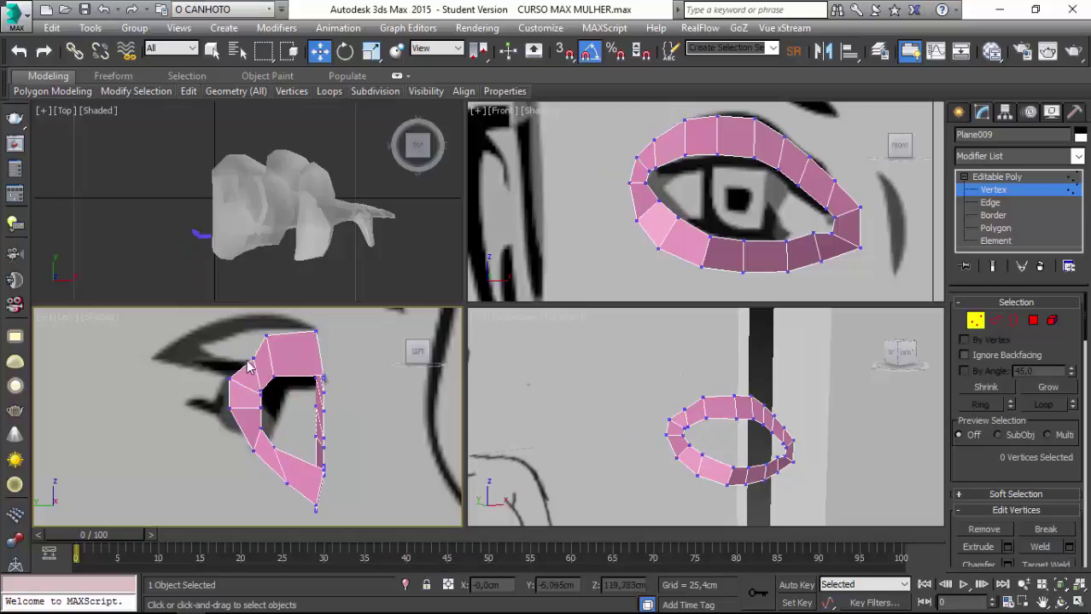
{"action": "left_click", "coordinate": [252, 359]}
{"action": "mouse_move", "coordinate": [239, 350]}
{"action": "left_mouse_down"}
{"action": "mouse_move", "coordinate": [257, 320]}
{"action": "mouse_move", "coordinate": [261, 337]}
{"action": "left_mouse_up"}
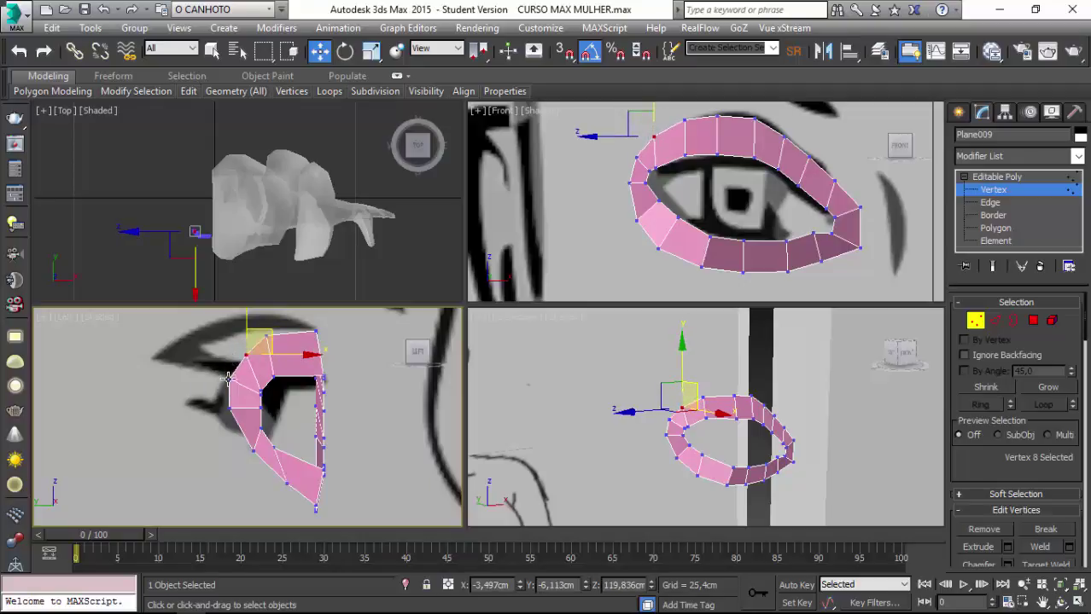
{"action": "left_click_drag", "start_coordinate": [227, 378], "coordinate": [156, 365]}
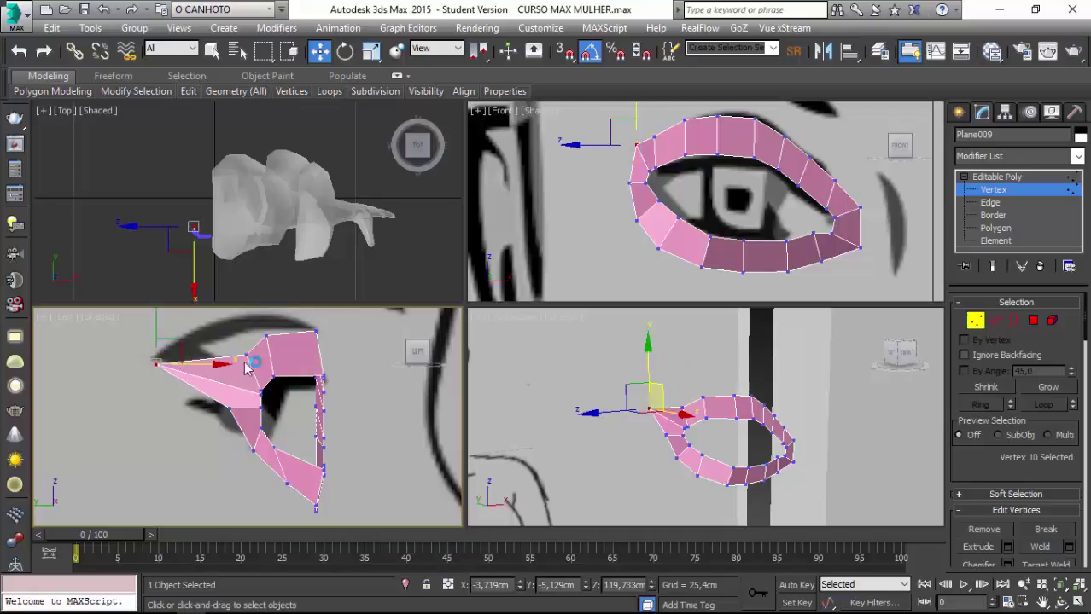
{"action": "left_click_drag", "start_coordinate": [244, 353], "coordinate": [220, 334]}
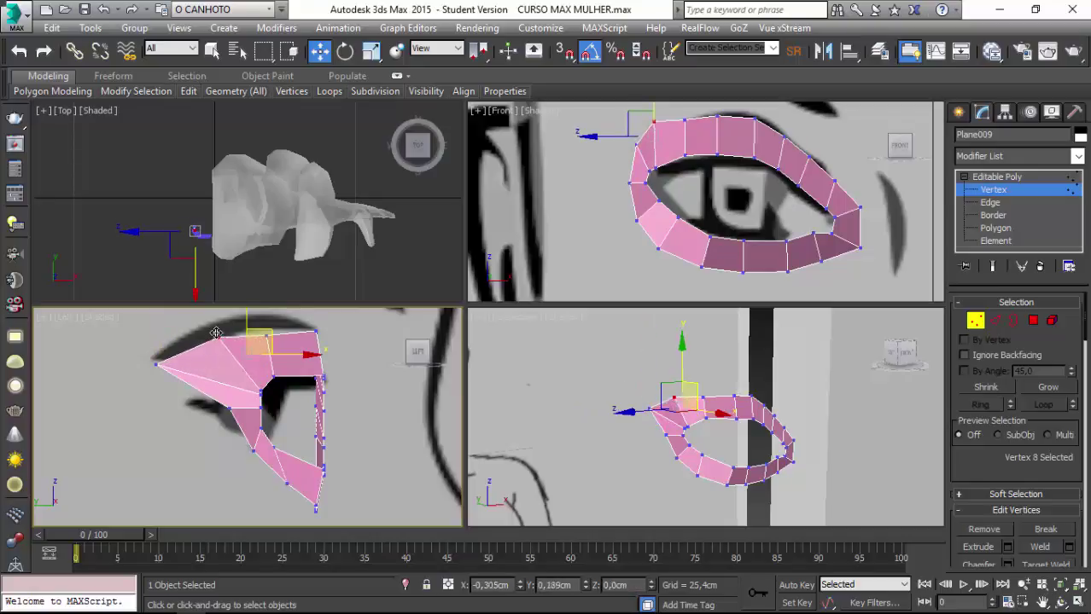
{"action": "left_click_drag", "start_coordinate": [270, 377], "coordinate": [238, 378]}
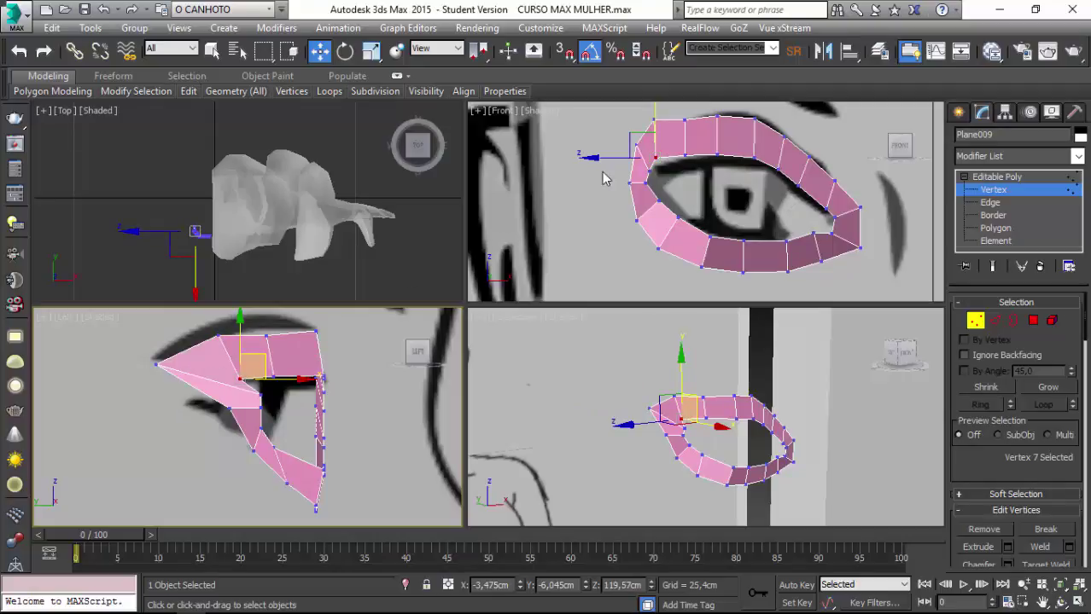
{"action": "left_click", "coordinate": [226, 410]}
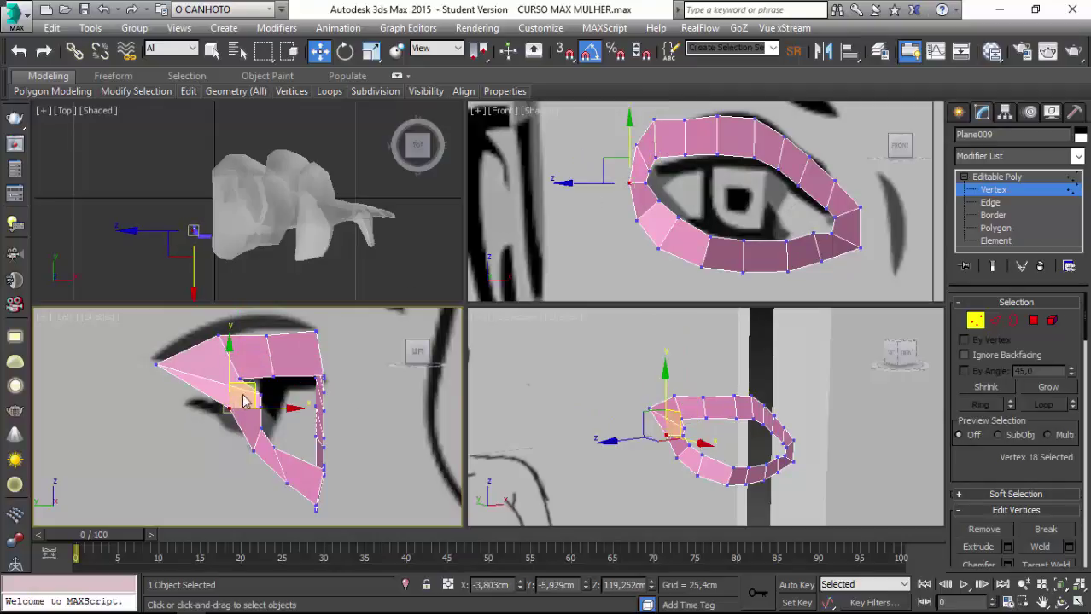
{"action": "left_click_drag", "start_coordinate": [251, 385], "coordinate": [227, 401]}
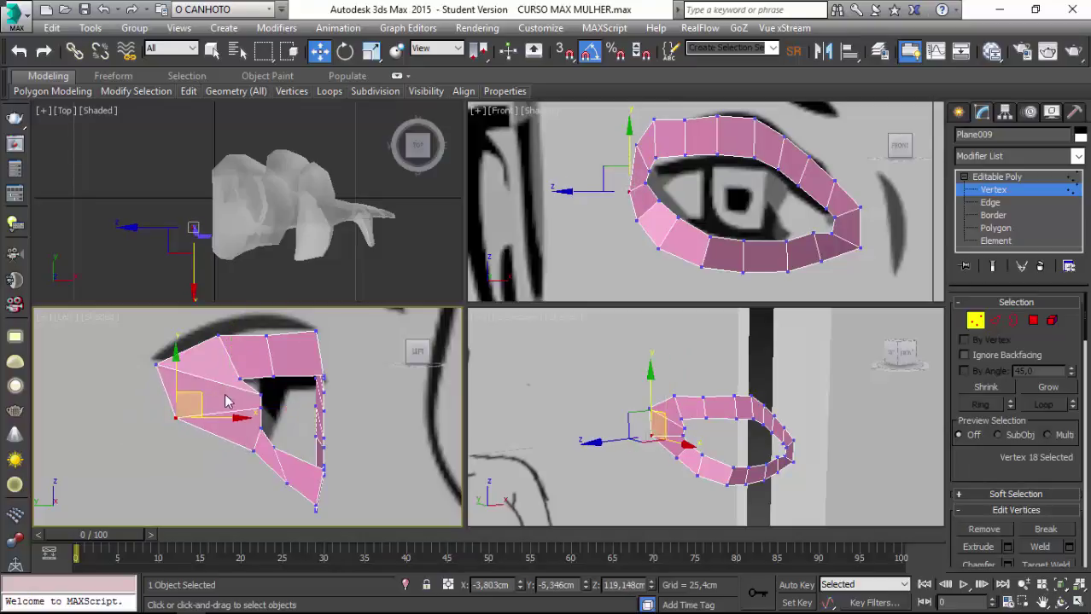
{"action": "left_click", "coordinate": [266, 377]}
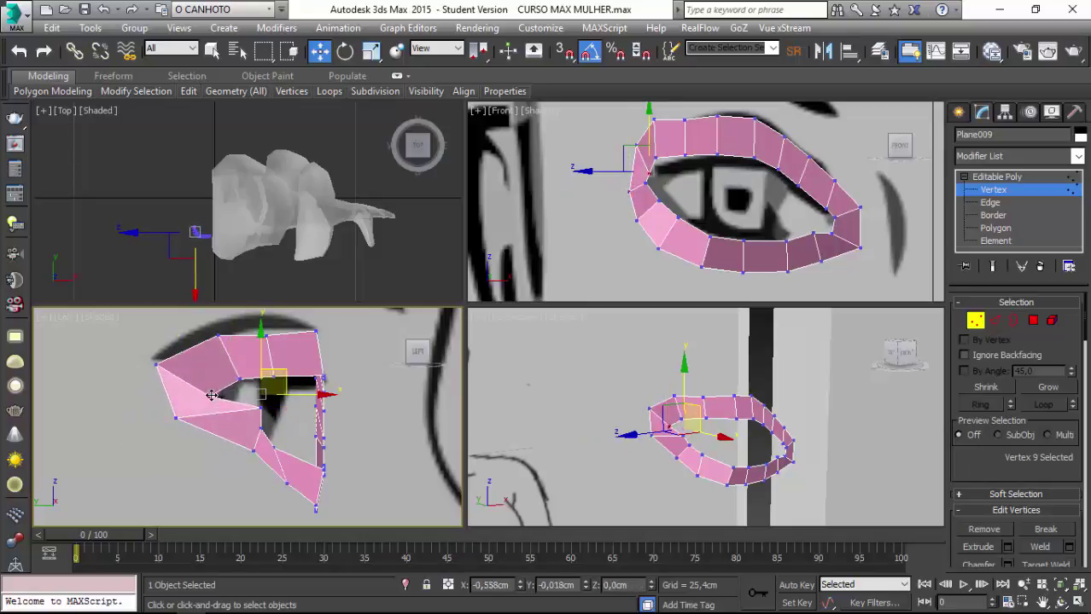
{"action": "mouse_move", "coordinate": [169, 404]}
{"action": "left_mouse_down"}
{"action": "mouse_move", "coordinate": [172, 381]}
{"action": "mouse_move", "coordinate": [94, 415]}
{"action": "left_mouse_up"}
{"action": "left_click", "coordinate": [156, 365]}
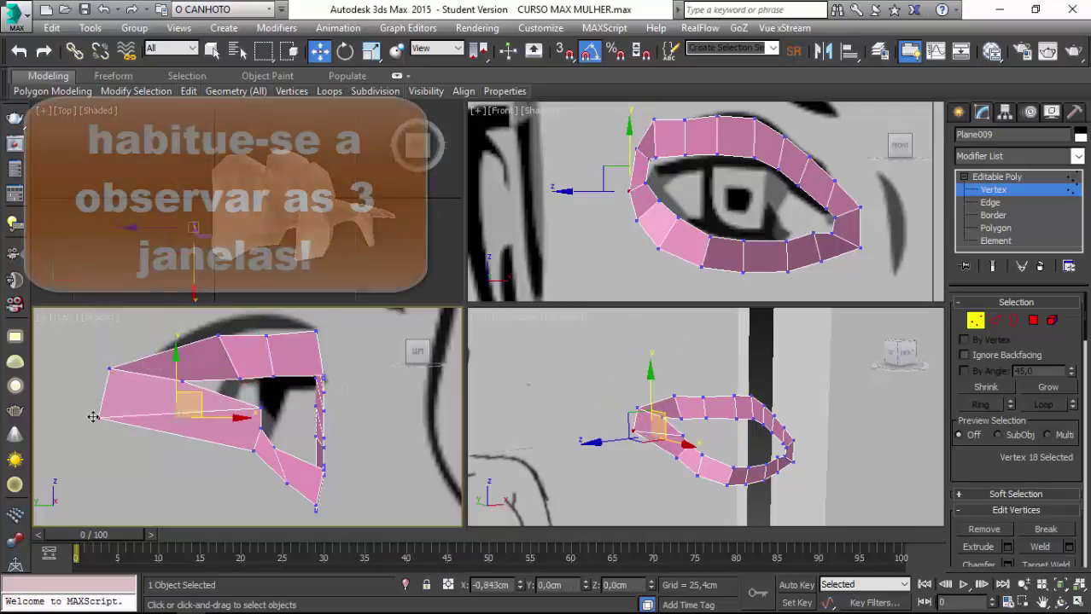
Nudge the upper-left eye-ring vertices slightly in the front view.
{"action": "mouse_move", "coordinate": [259, 416]}
{"action": "left_mouse_down"}
{"action": "mouse_move", "coordinate": [122, 410]}
{"action": "mouse_move", "coordinate": [189, 406]}
{"action": "left_mouse_up"}
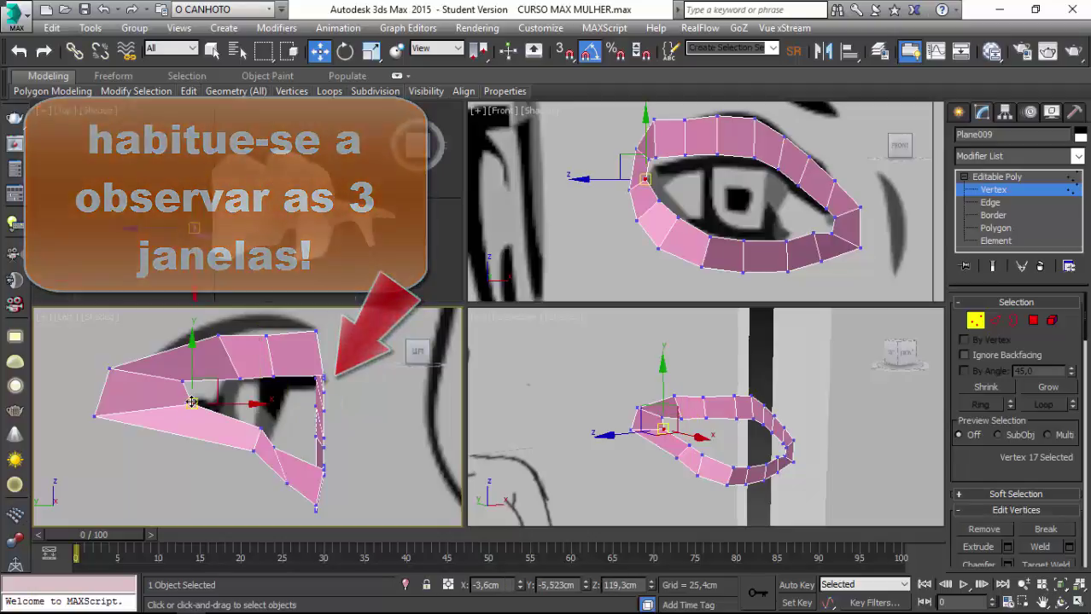
{"action": "left_click", "coordinate": [653, 162]}
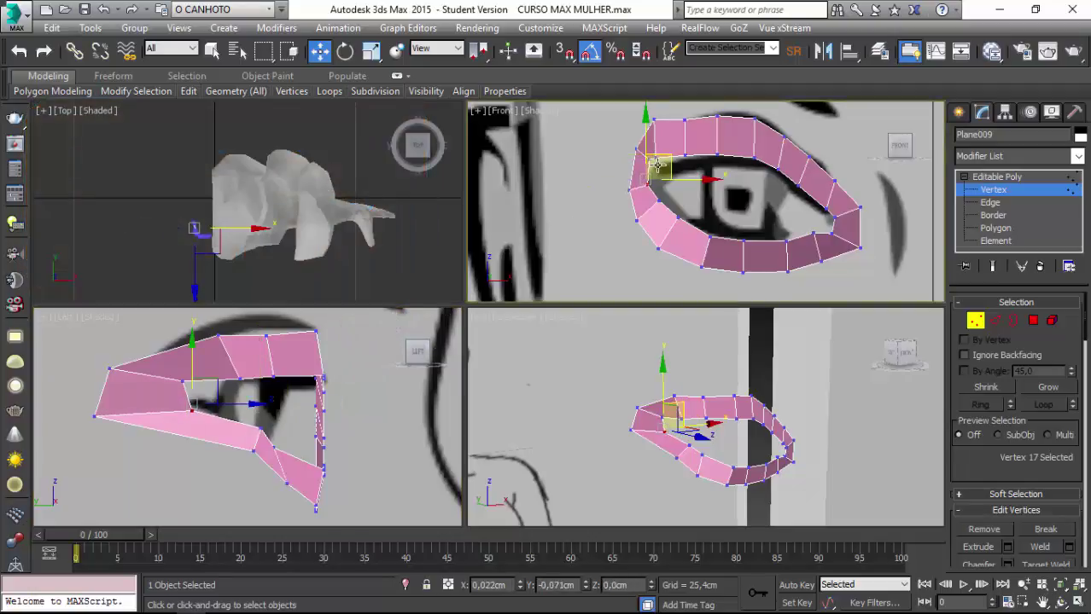
{"action": "left_click_drag", "start_coordinate": [656, 161], "coordinate": [653, 169]}
{"action": "left_click", "coordinate": [668, 154]}
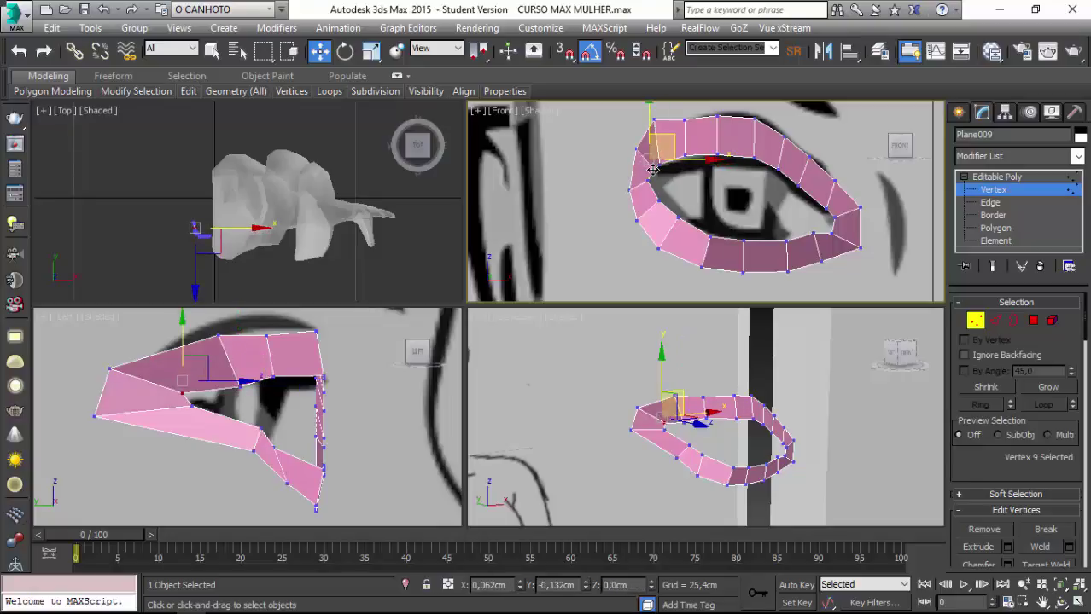
{"action": "left_click_drag", "start_coordinate": [653, 119], "coordinate": [652, 121]}
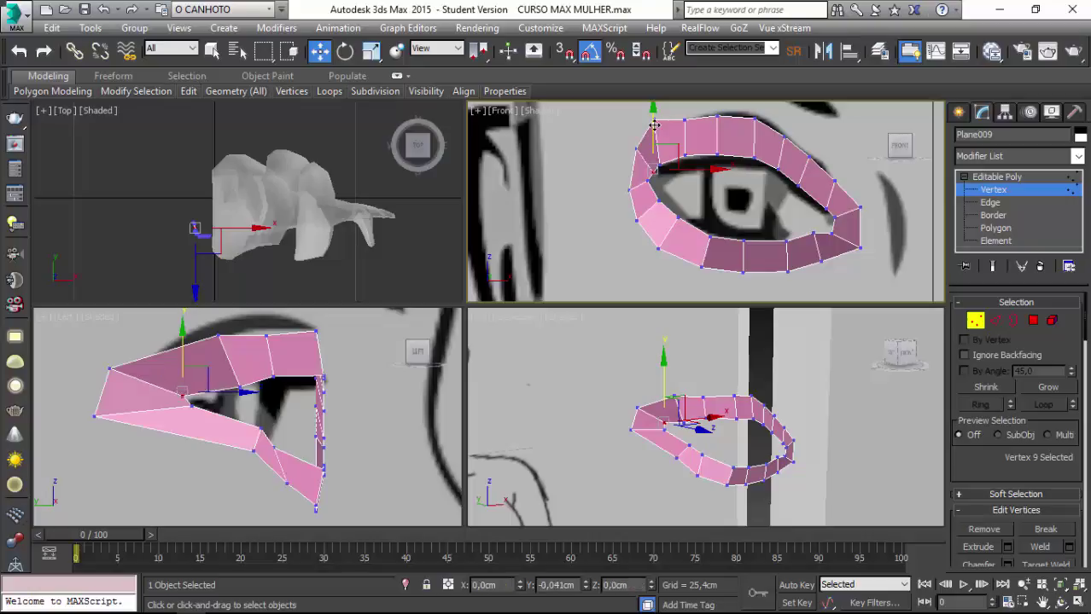
{"action": "left_click", "coordinate": [619, 130]}
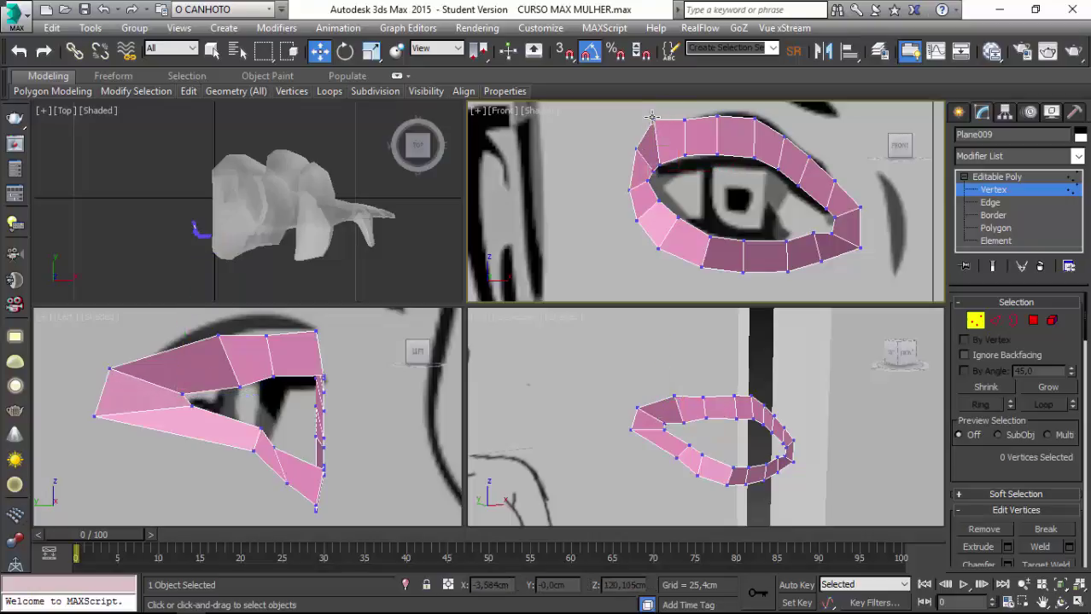
{"action": "mouse_move", "coordinate": [652, 119]}
{"action": "left_mouse_down"}
{"action": "mouse_move", "coordinate": [637, 138]}
{"action": "mouse_move", "coordinate": [641, 162]}
{"action": "left_mouse_up"}
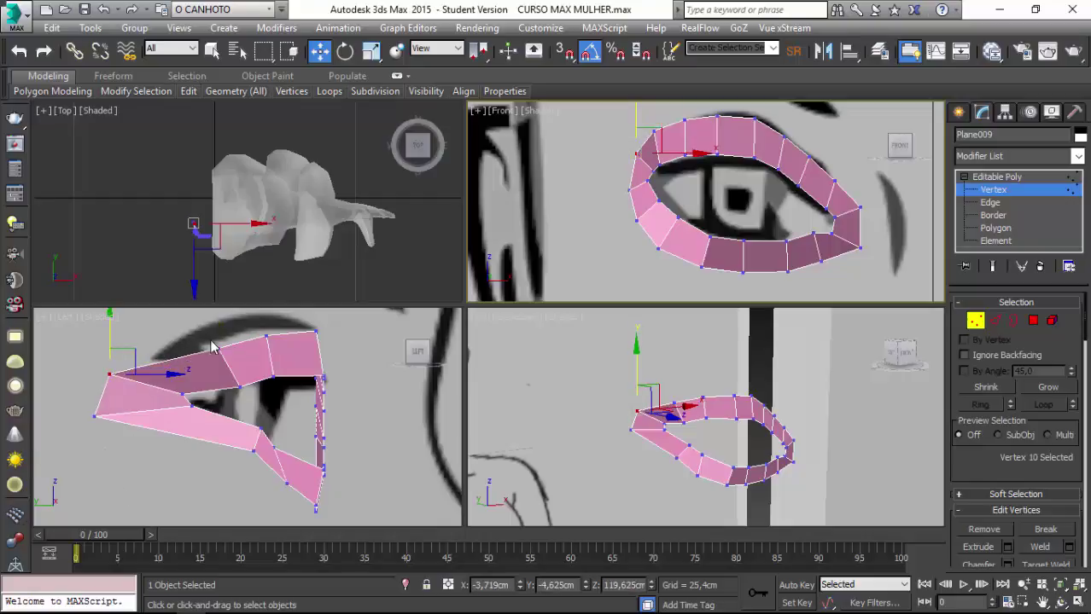
Raise the upper-lid vertices one by one in the side view to follow the sketch.
{"action": "mouse_move", "coordinate": [220, 348]}
{"action": "left_mouse_down"}
{"action": "mouse_move", "coordinate": [215, 332]}
{"action": "mouse_move", "coordinate": [268, 339]}
{"action": "left_mouse_up"}
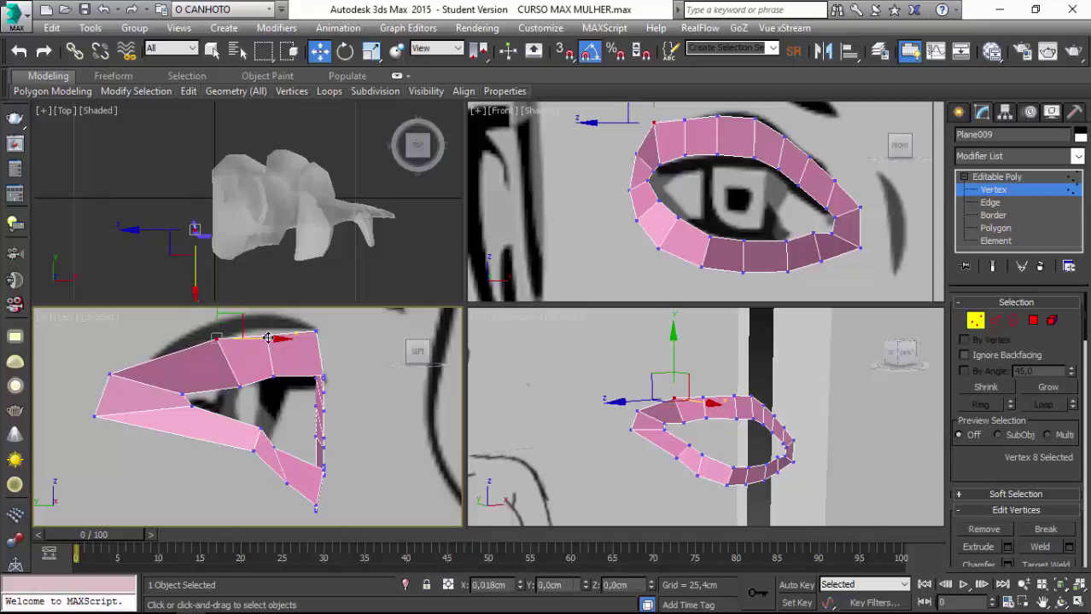
{"action": "left_click", "coordinate": [270, 342]}
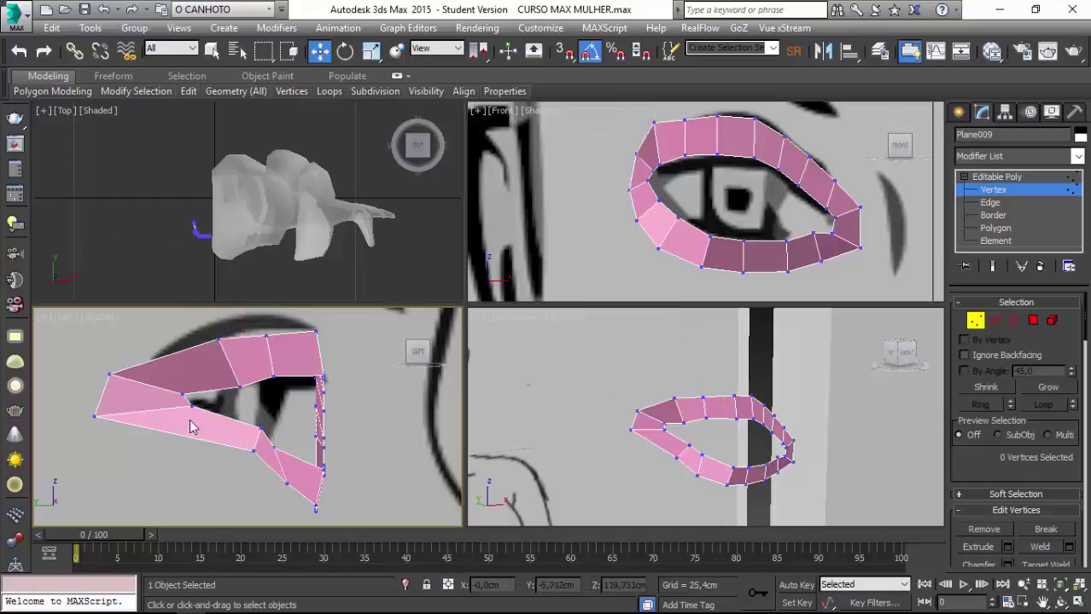
{"action": "left_click", "coordinate": [270, 343]}
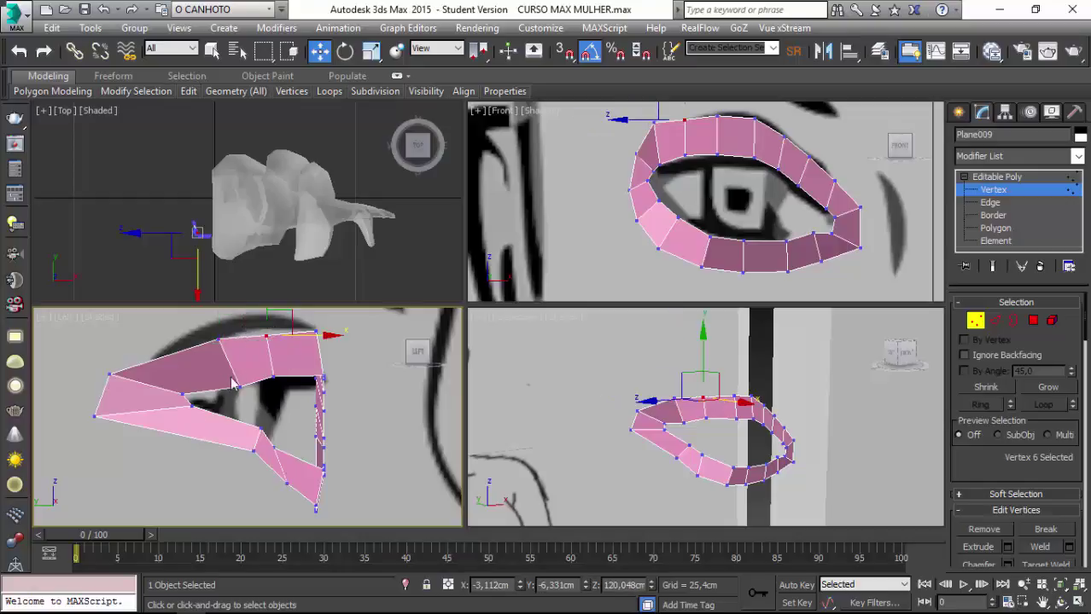
{"action": "left_click_drag", "start_coordinate": [282, 315], "coordinate": [291, 304]}
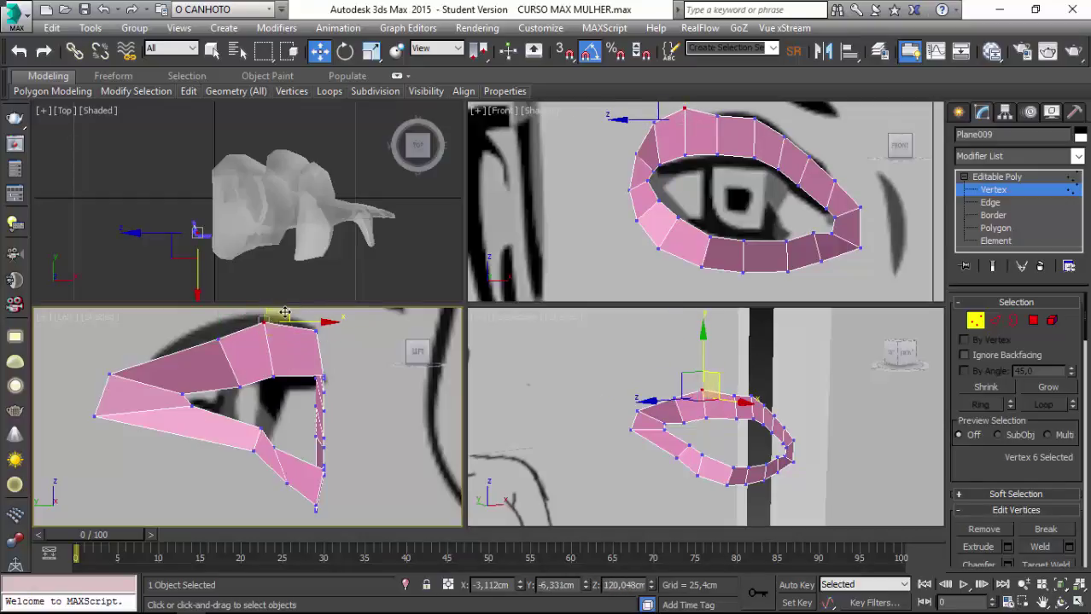
{"action": "left_click", "coordinate": [219, 337]}
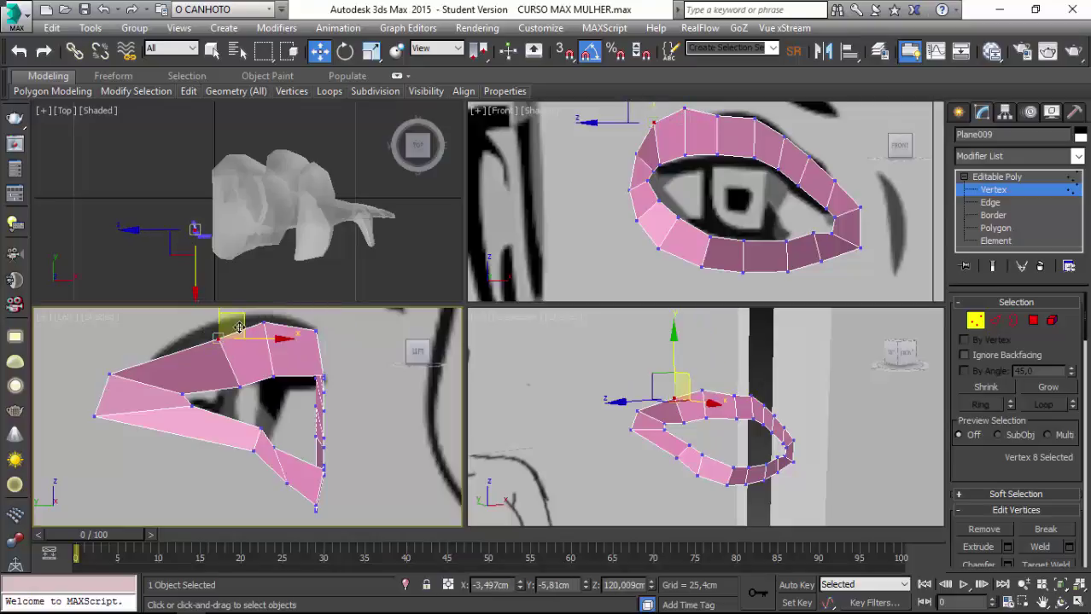
{"action": "left_click_drag", "start_coordinate": [239, 328], "coordinate": [234, 319]}
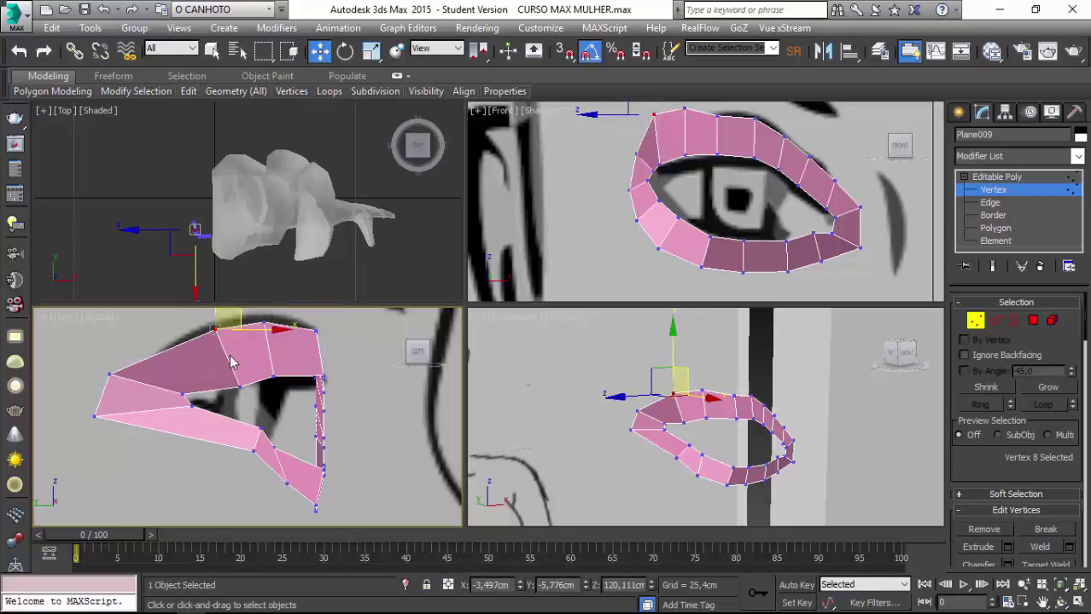
{"action": "left_click", "coordinate": [238, 385]}
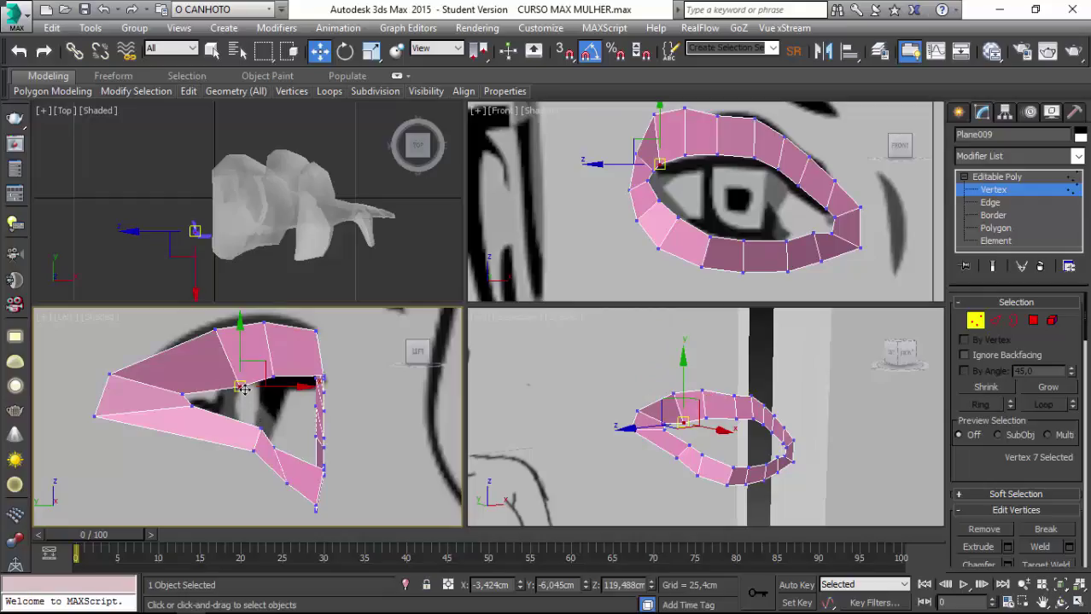
{"action": "mouse_move", "coordinate": [256, 363]}
{"action": "left_mouse_down"}
{"action": "mouse_move", "coordinate": [251, 341]}
{"action": "mouse_move", "coordinate": [250, 357]}
{"action": "left_mouse_up"}
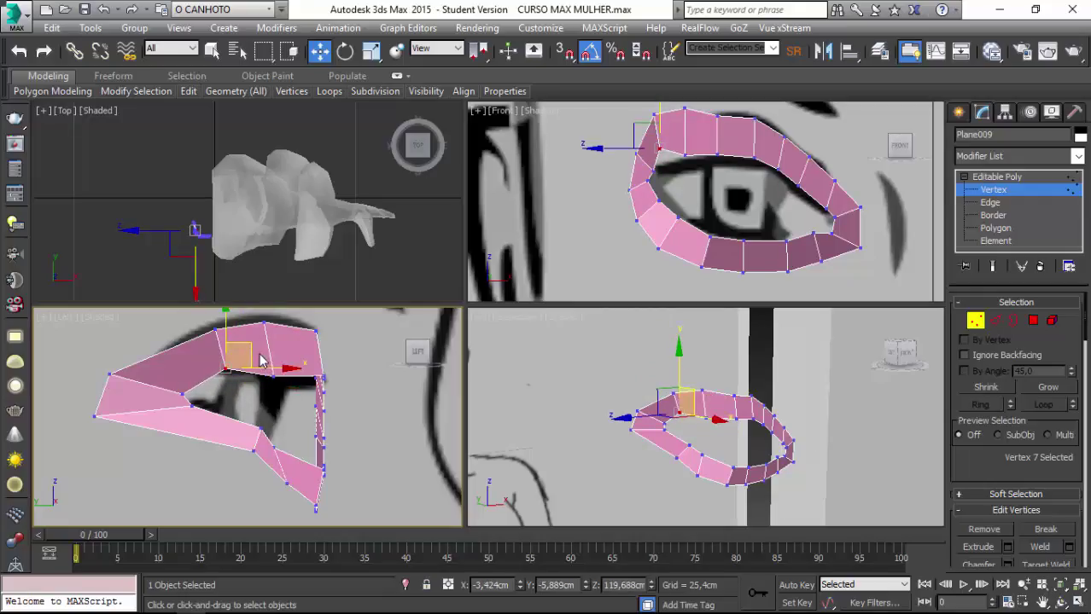
{"action": "left_click", "coordinate": [284, 384]}
{"action": "left_click", "coordinate": [273, 376]}
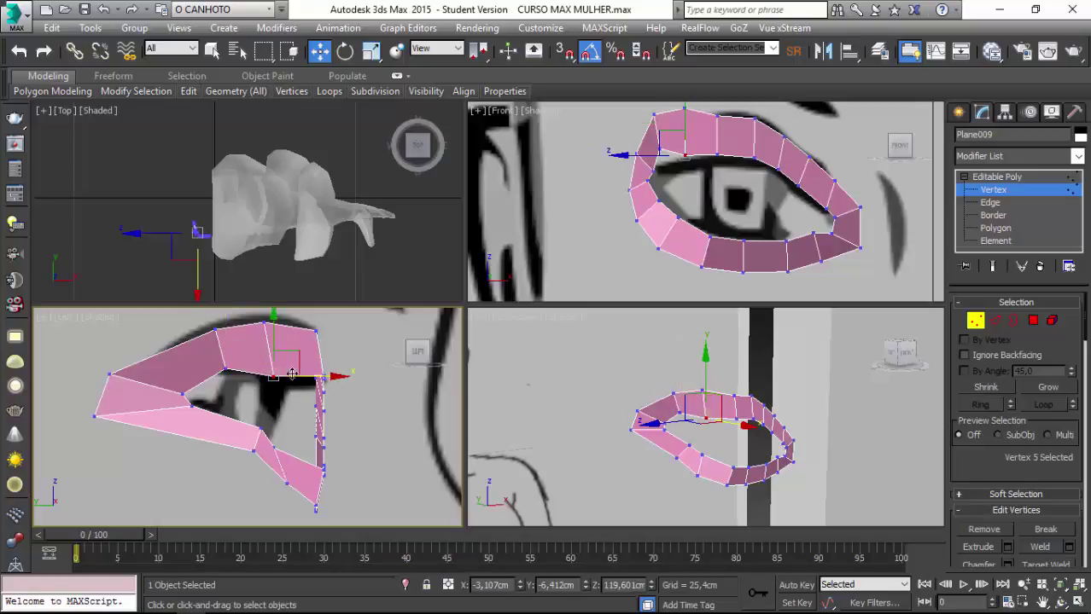
{"action": "left_click_drag", "start_coordinate": [288, 360], "coordinate": [286, 355]}
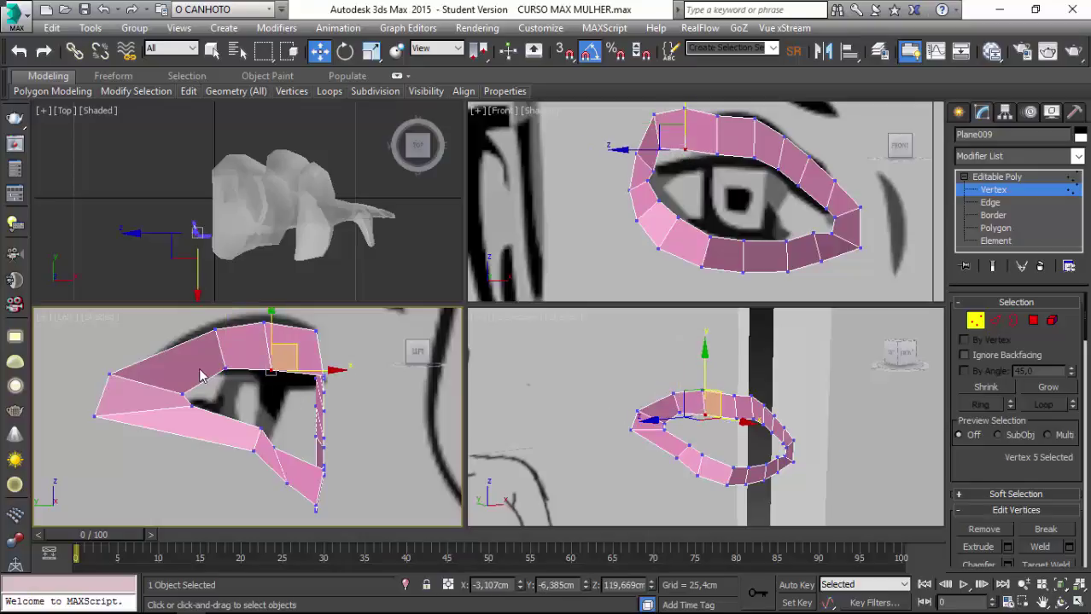
Pull the inner-corner lid vertices down and left in both side and front views.
{"action": "left_click", "coordinate": [222, 371]}
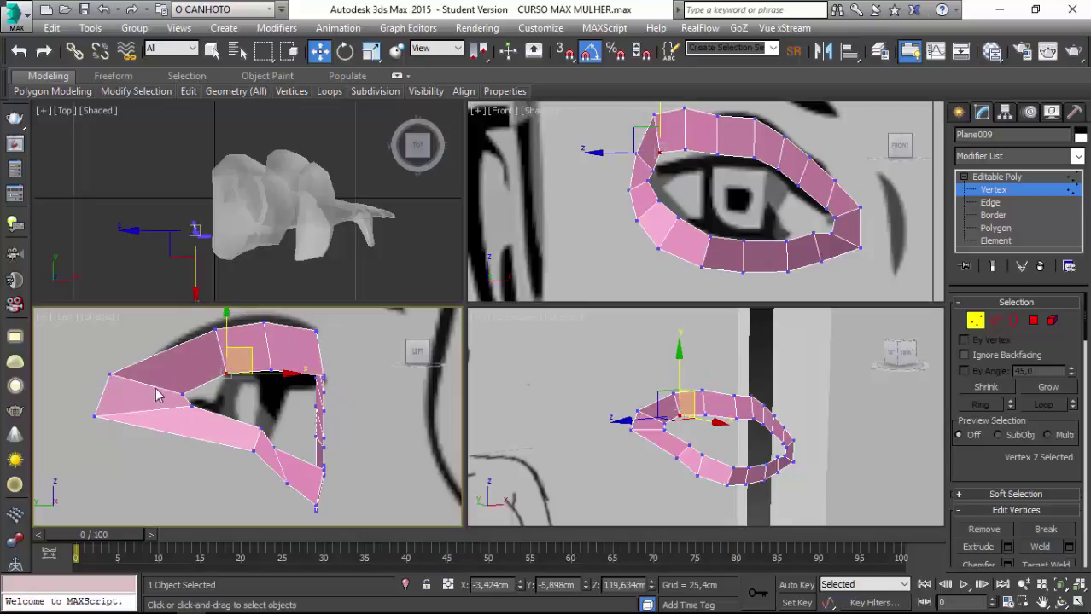
{"action": "mouse_move", "coordinate": [188, 407]}
{"action": "left_mouse_down"}
{"action": "mouse_move", "coordinate": [184, 397]}
{"action": "mouse_move", "coordinate": [154, 401]}
{"action": "left_mouse_up"}
{"action": "left_click_drag", "start_coordinate": [73, 359], "coordinate": [152, 458]}
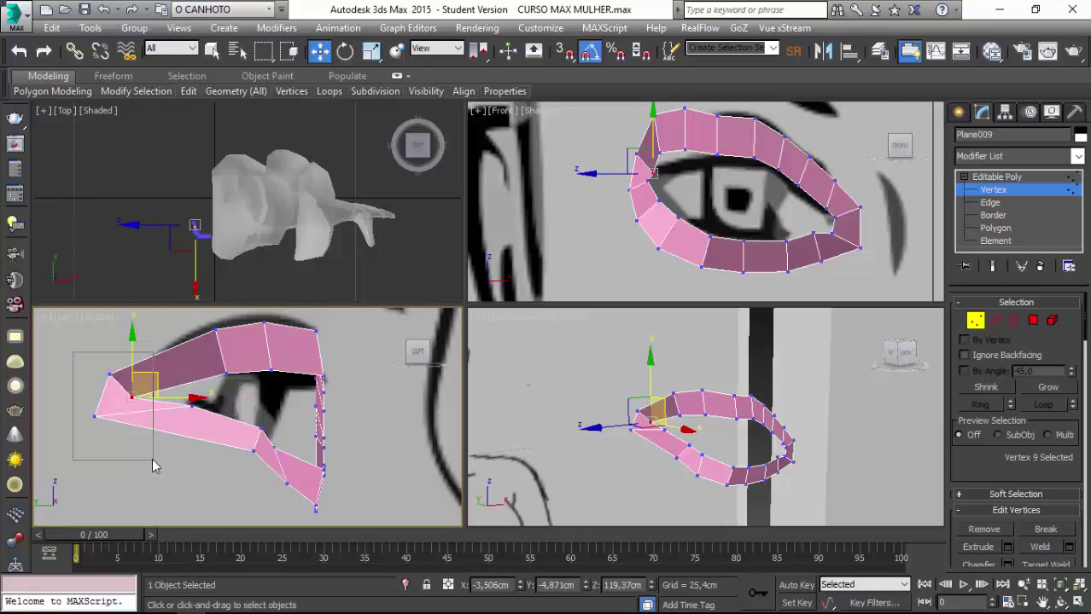
{"action": "mouse_move", "coordinate": [120, 418]}
{"action": "left_mouse_down"}
{"action": "mouse_move", "coordinate": [83, 478]}
{"action": "mouse_move", "coordinate": [180, 383]}
{"action": "left_mouse_up"}
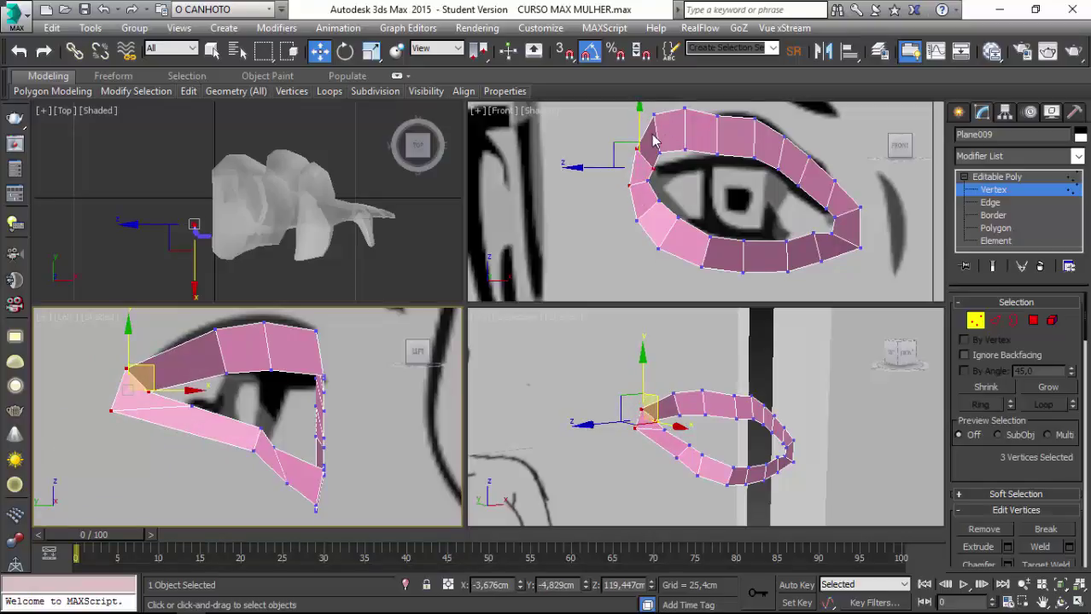
{"action": "left_click_drag", "start_coordinate": [628, 114], "coordinate": [691, 162]}
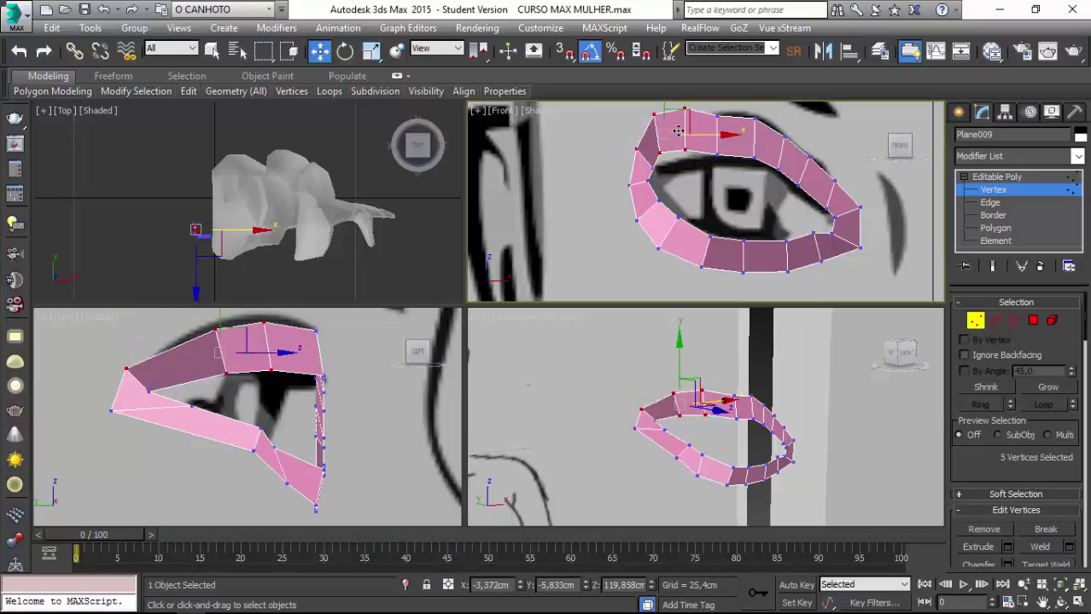
{"action": "mouse_move", "coordinate": [687, 114]}
{"action": "left_mouse_down"}
{"action": "mouse_move", "coordinate": [683, 137]}
{"action": "mouse_move", "coordinate": [668, 125]}
{"action": "left_mouse_up"}
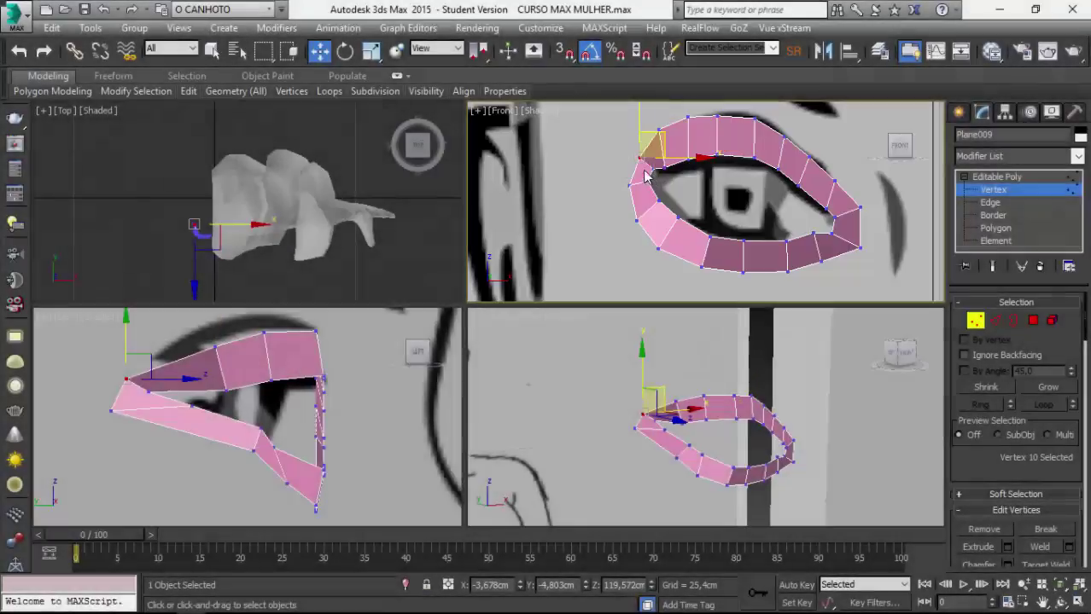
{"action": "left_click_drag", "start_coordinate": [656, 179], "coordinate": [627, 116]}
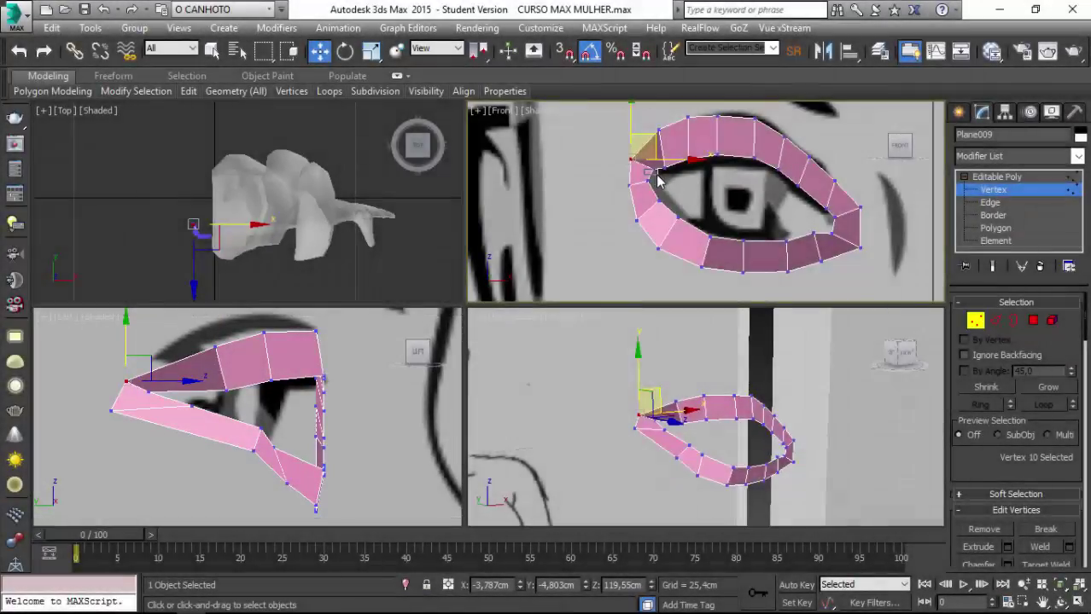
{"action": "left_click", "coordinate": [647, 177], "text": "alt"}
{"action": "mouse_move", "coordinate": [666, 149]}
{"action": "left_mouse_down"}
{"action": "mouse_move", "coordinate": [645, 171]}
{"action": "mouse_move", "coordinate": [667, 162]}
{"action": "left_mouse_up"}
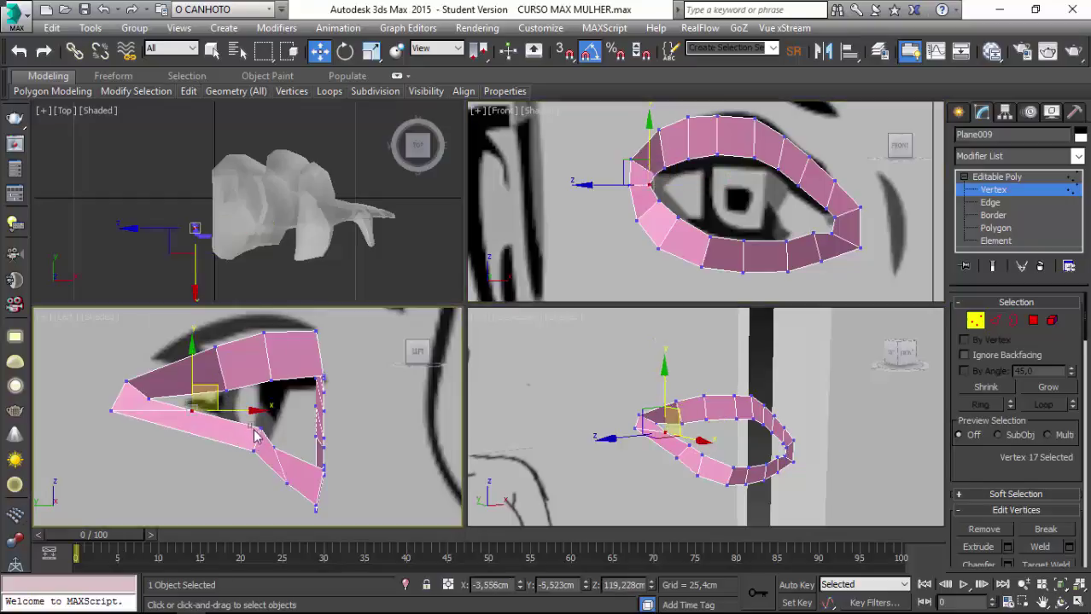
Shift the lower-lid vertices down and left, then select two lower-lid vertices.
{"action": "left_click_drag", "start_coordinate": [254, 434], "coordinate": [269, 448], "text": "ctrl"}
{"action": "left_click_drag", "start_coordinate": [280, 404], "coordinate": [275, 414]}
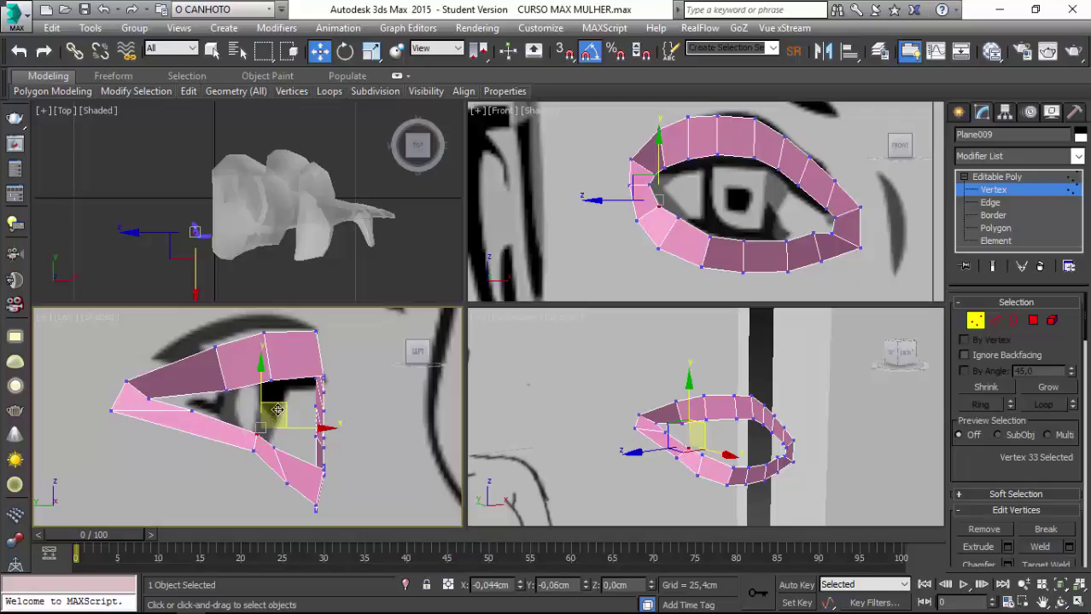
{"action": "left_click_drag", "start_coordinate": [276, 414], "coordinate": [273, 435]}
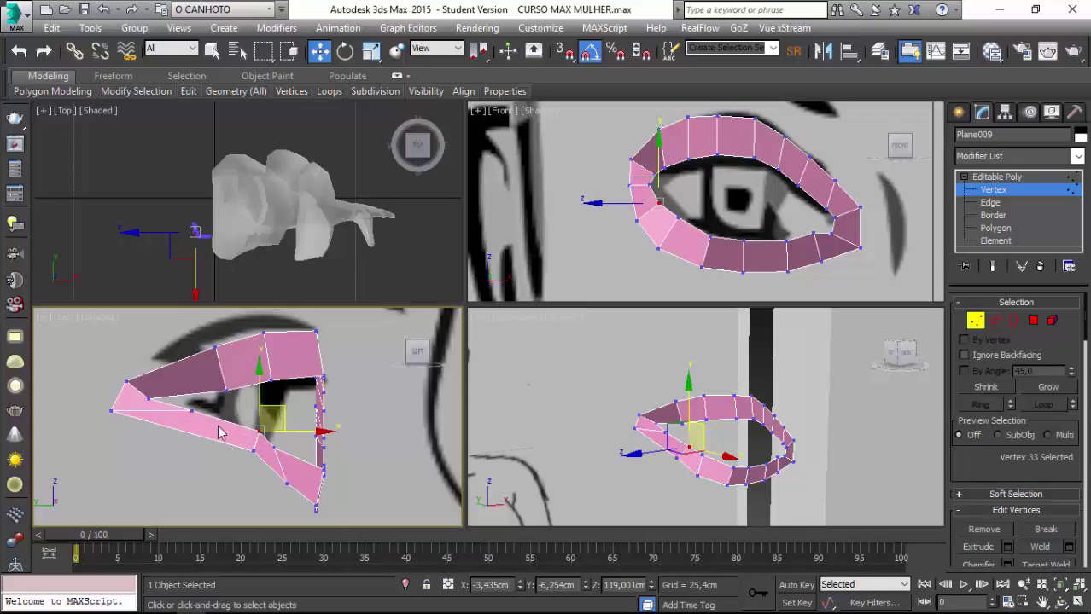
{"action": "left_click_drag", "start_coordinate": [245, 468], "coordinate": [274, 438]}
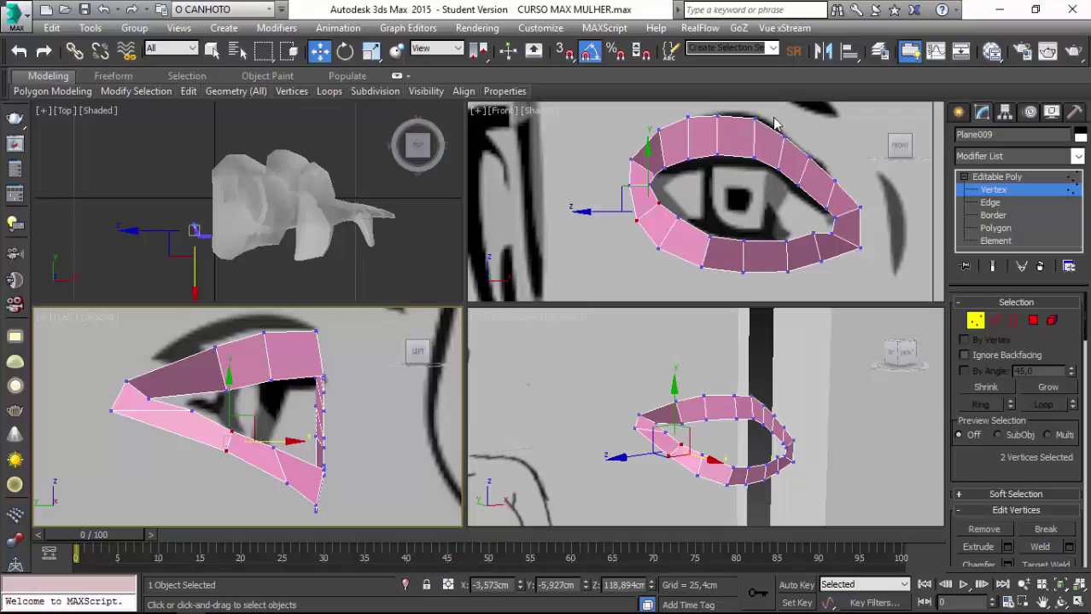
Rotate the outer-end vertex column about 15 degrees and push it back in depth.
{"action": "left_click_drag", "start_coordinate": [773, 119], "coordinate": [850, 293]}
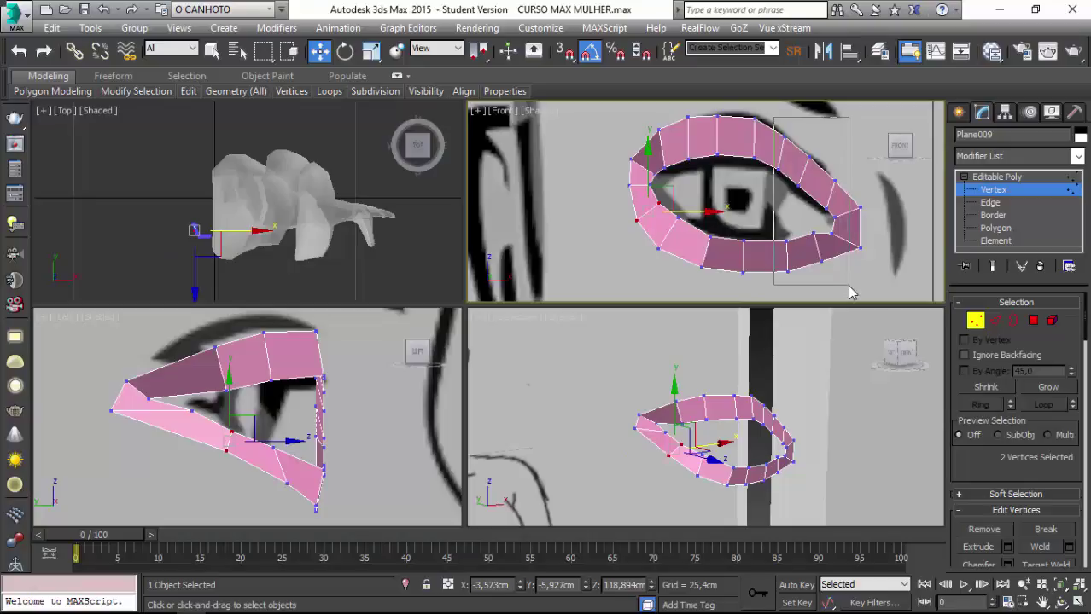
{"action": "left_click_drag", "start_coordinate": [850, 293], "coordinate": [852, 294]}
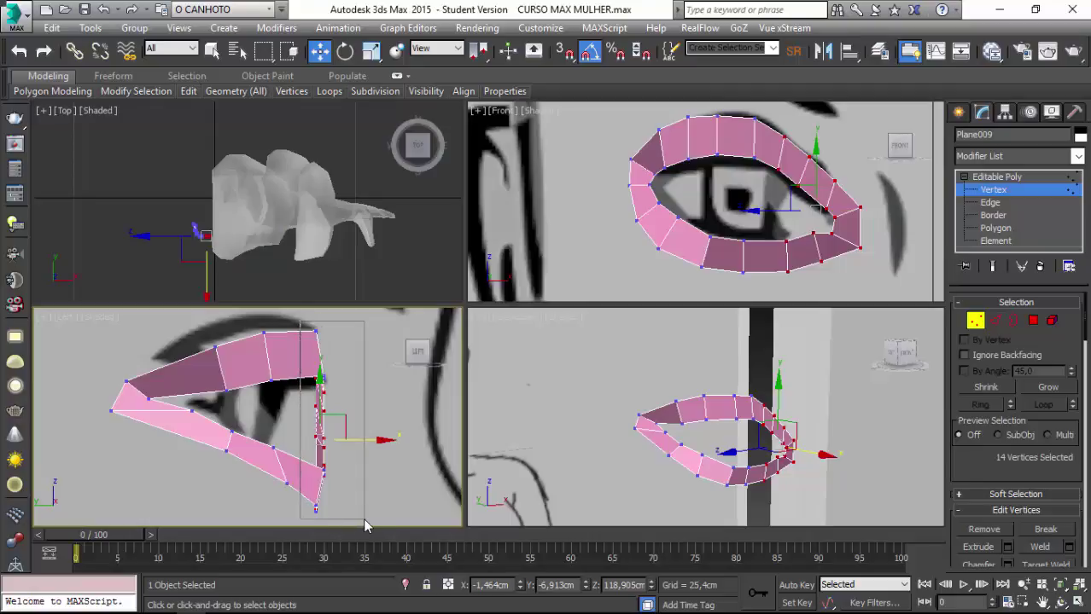
{"action": "left_click_drag", "start_coordinate": [298, 322], "coordinate": [369, 529]}
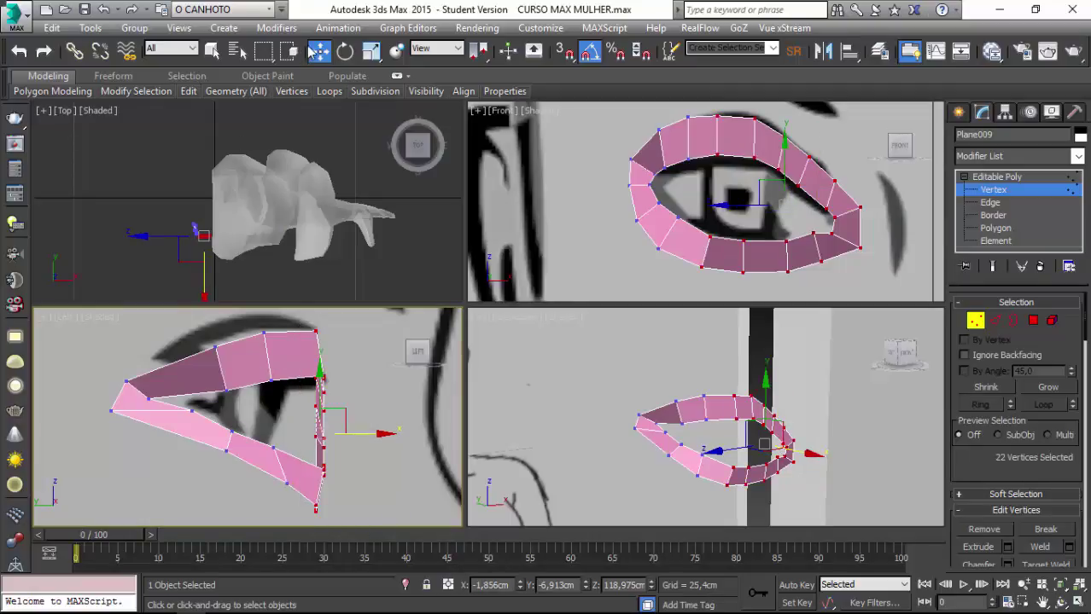
{"action": "left_click", "coordinate": [344, 51]}
{"action": "left_click_drag", "start_coordinate": [299, 414], "coordinate": [308, 407]}
{"action": "key", "text": "w"}
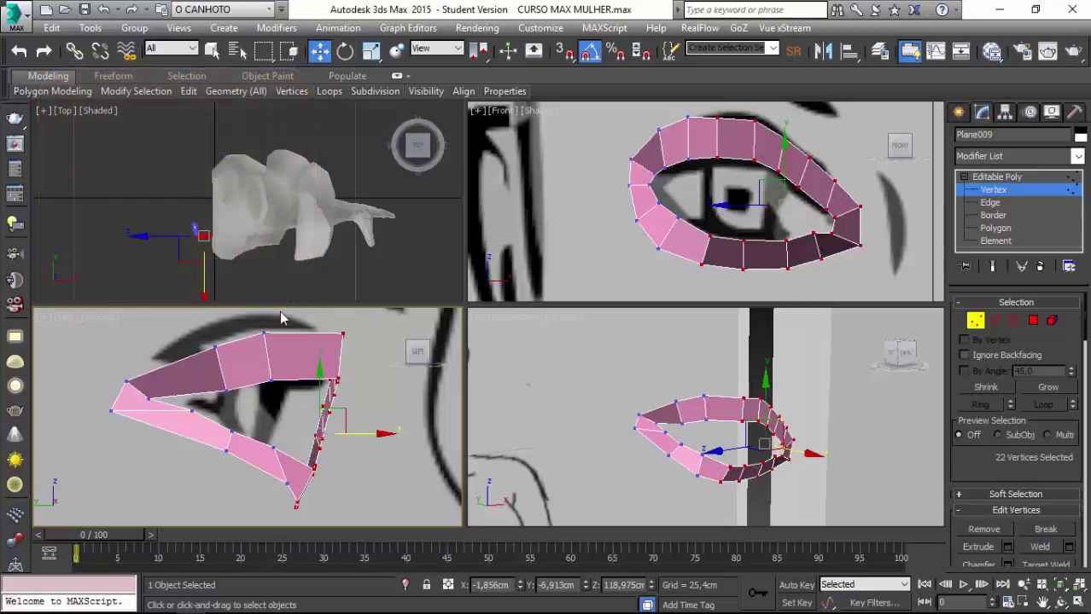
{"action": "left_click_drag", "start_coordinate": [367, 435], "coordinate": [339, 430]}
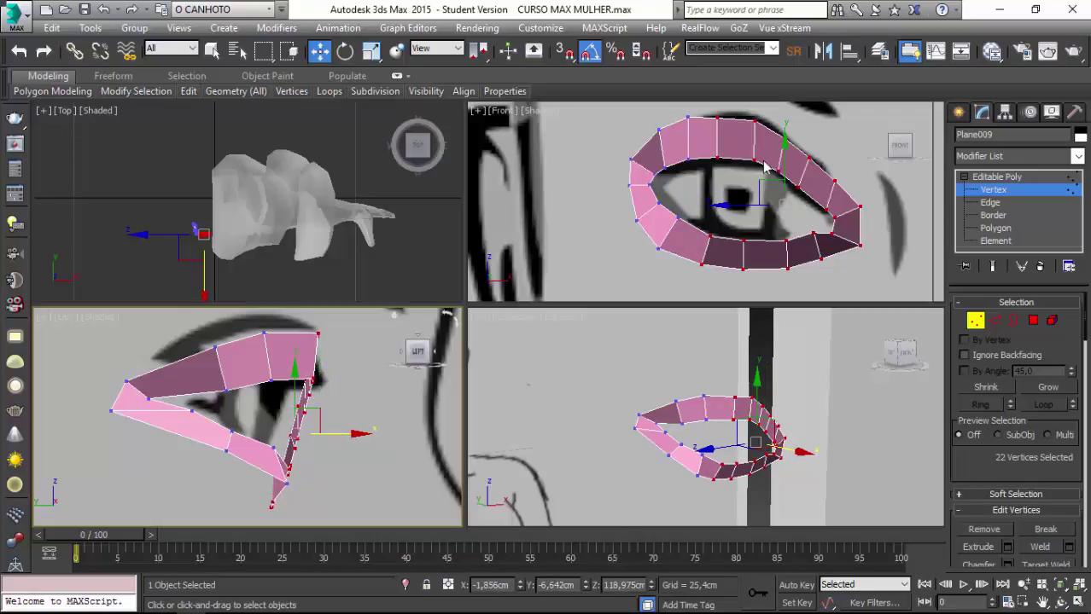
Shift the outer-half and five outer-corner vertices in depth in the side view.
{"action": "left_click_drag", "start_coordinate": [773, 126], "coordinate": [884, 293]}
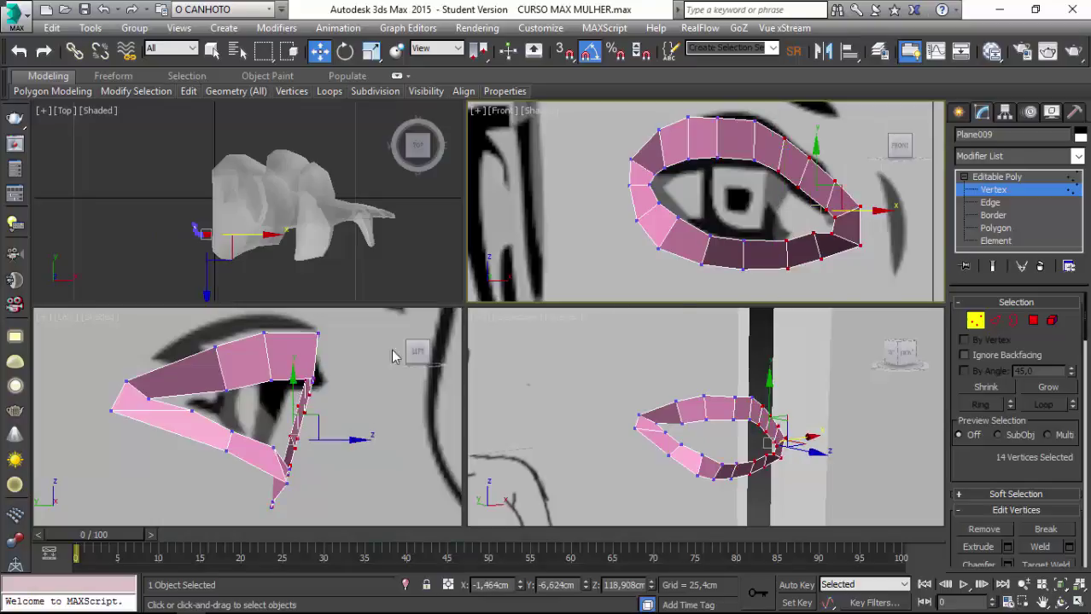
{"action": "left_click_drag", "start_coordinate": [350, 445], "coordinate": [339, 437]}
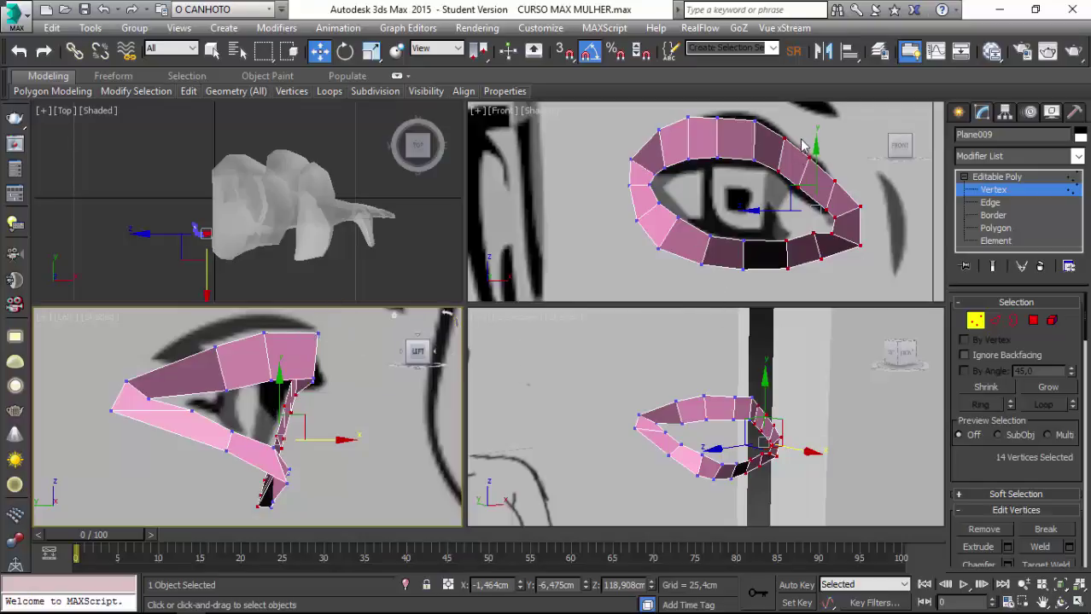
{"action": "left_click_drag", "start_coordinate": [801, 134], "coordinate": [907, 289]}
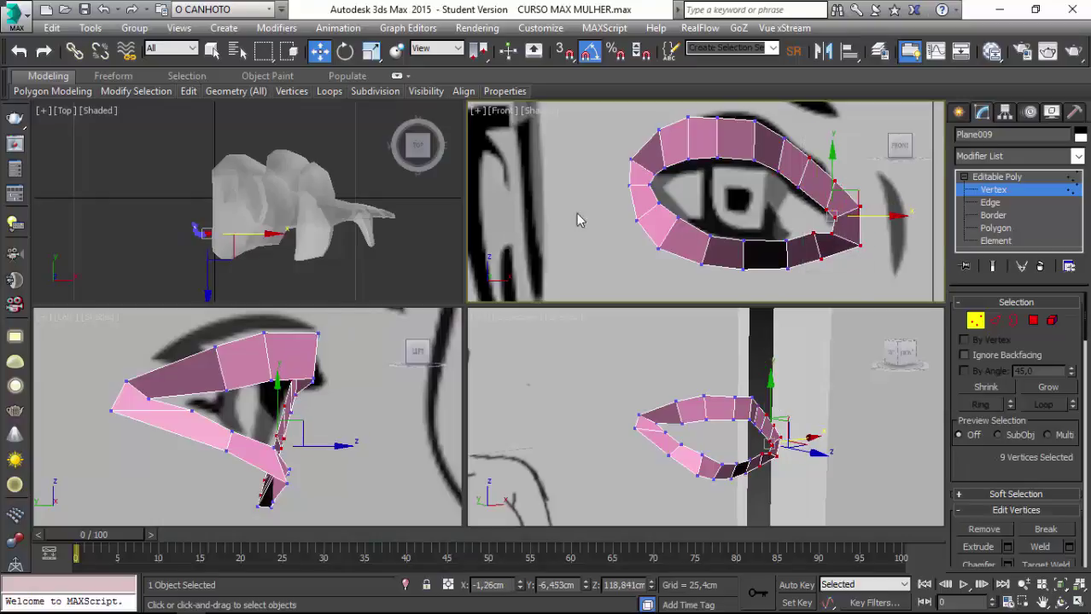
{"action": "left_click_drag", "start_coordinate": [317, 445], "coordinate": [327, 446]}
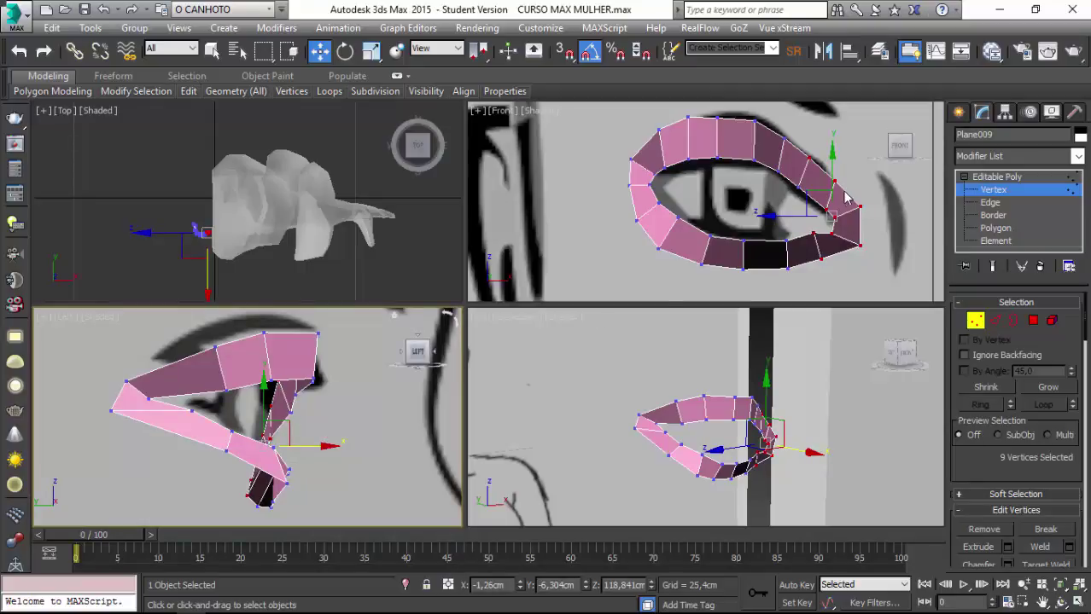
{"action": "left_click", "coordinate": [841, 168]}
{"action": "left_click_drag", "start_coordinate": [828, 158], "coordinate": [869, 288]}
{"action": "left_click_drag", "start_coordinate": [317, 453], "coordinate": [312, 449]}
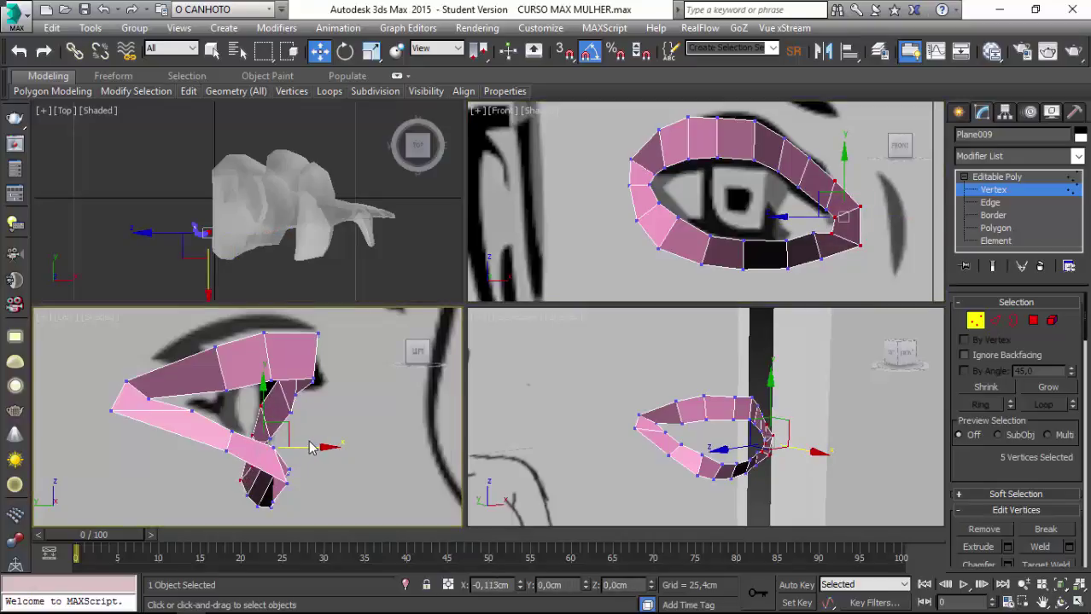
{"action": "left_click_drag", "start_coordinate": [310, 447], "coordinate": [313, 448]}
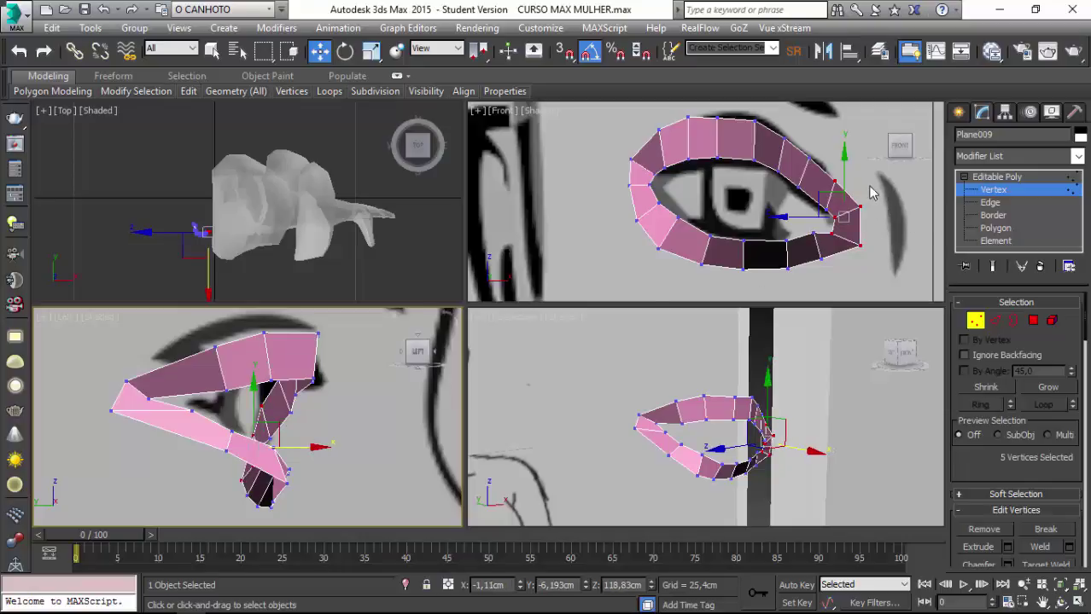
Move the two outermost corner vertices further back in depth.
{"action": "middle_click", "coordinate": [851, 186]}
{"action": "left_click_drag", "start_coordinate": [867, 261], "coordinate": [867, 260]}
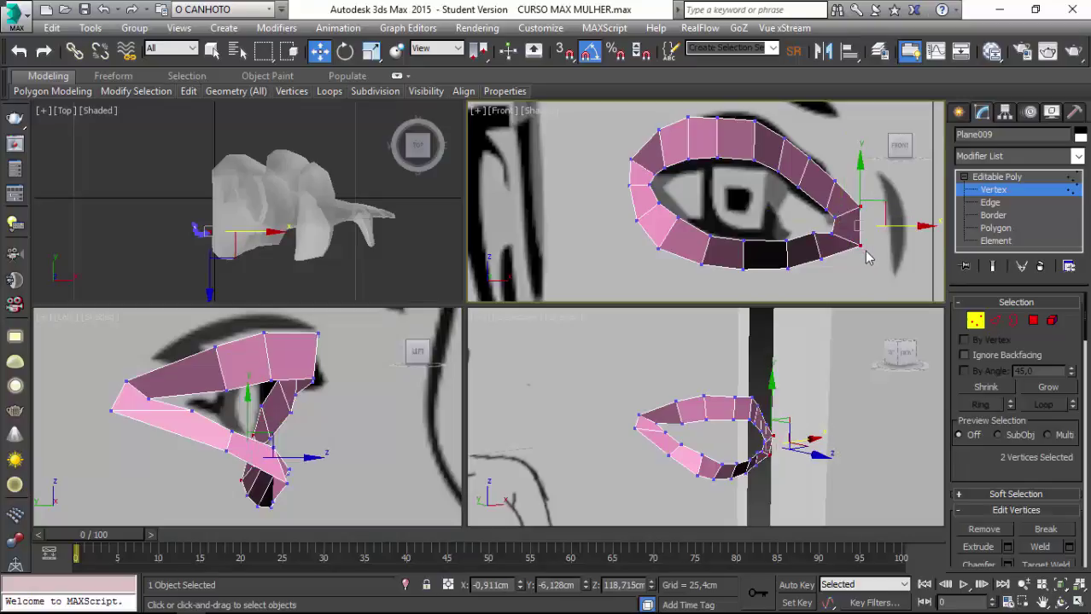
{"action": "left_click_drag", "start_coordinate": [303, 462], "coordinate": [341, 462]}
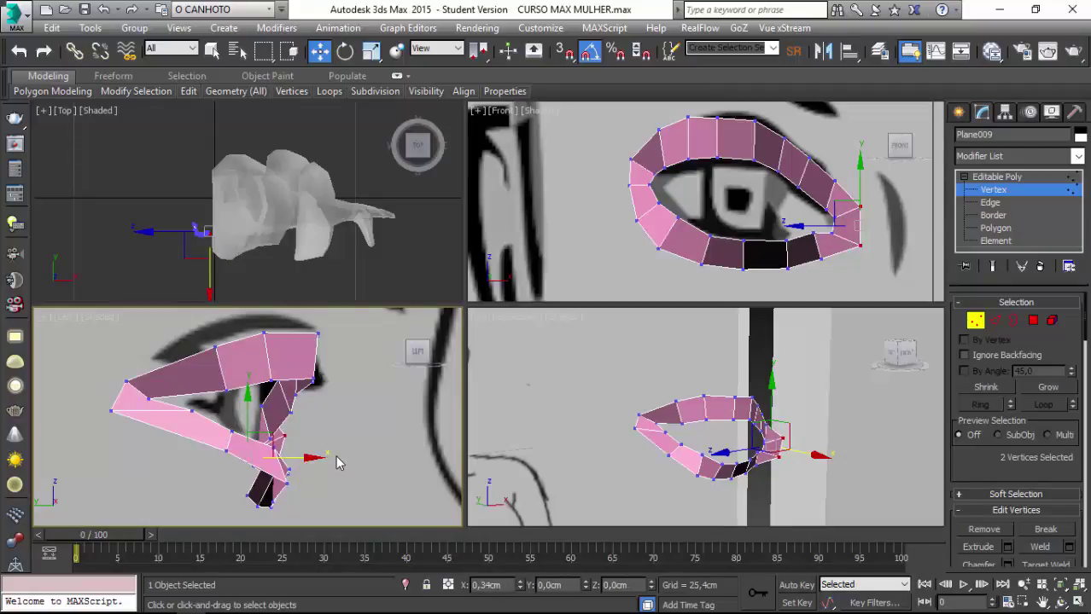
{"action": "left_click_drag", "start_coordinate": [336, 458], "coordinate": [359, 429]}
Zoom the side view out and nudge the selected corner vertices slightly.
{"action": "scroll", "coordinate": [364, 419], "scroll_direction": "down", "scroll_amount": 1}
{"action": "scroll", "coordinate": [341, 420], "scroll_direction": "down", "scroll_amount": 2}
{"action": "scroll", "coordinate": [334, 421], "scroll_direction": "down", "scroll_amount": 2}
{"action": "scroll", "coordinate": [329, 418], "scroll_direction": "down", "scroll_amount": 1}
{"action": "scroll", "coordinate": [316, 415], "scroll_direction": "down", "scroll_amount": 2}
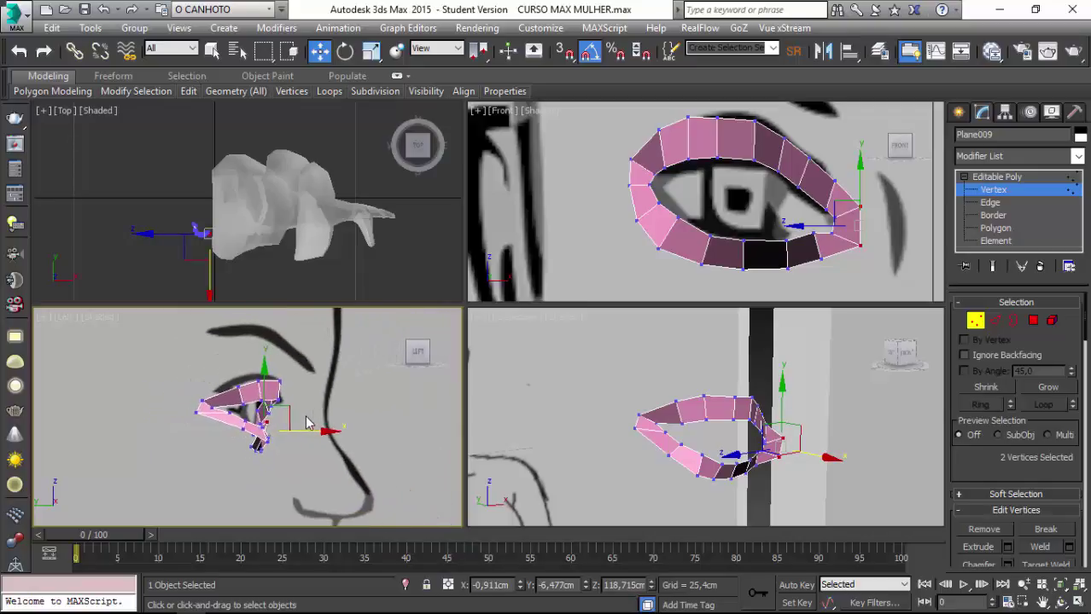
{"action": "middle_click_drag", "start_coordinate": [311, 443], "coordinate": [310, 418]}
{"action": "scroll", "coordinate": [295, 387], "scroll_direction": "up", "scroll_amount": 2}
{"action": "scroll", "coordinate": [302, 392], "scroll_direction": "up", "scroll_amount": 1}
{"action": "scroll", "coordinate": [306, 400], "scroll_direction": "up", "scroll_amount": 1}
{"action": "left_click_drag", "start_coordinate": [334, 378], "coordinate": [324, 380]}
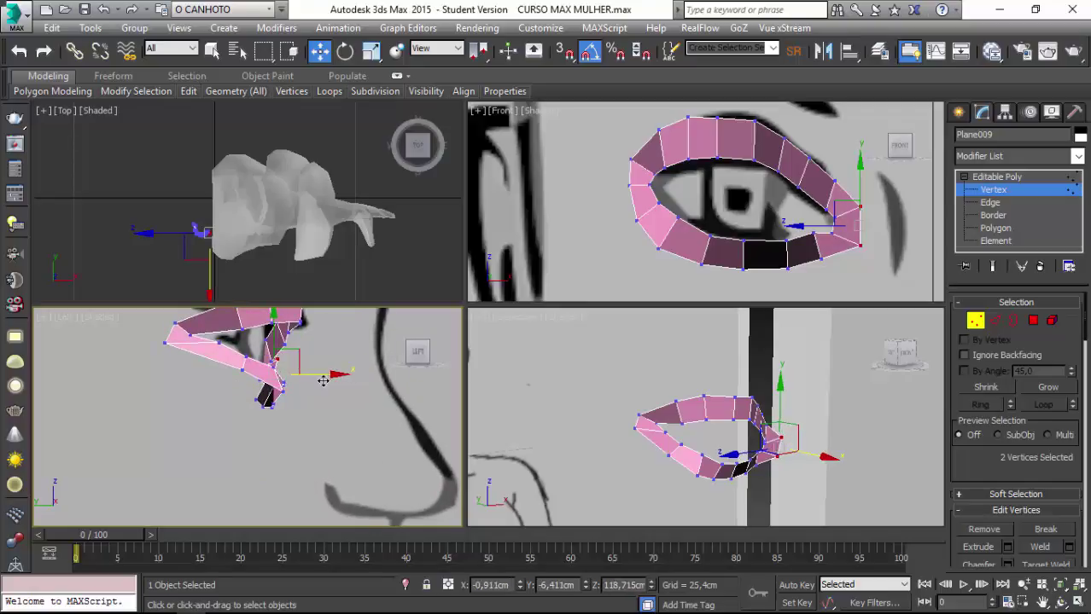
Orbit to inspect the ring, then use Shift+Z to return to earlier viewpoints.
{"action": "scroll", "coordinate": [324, 381], "scroll_direction": "down", "scroll_amount": 2}
{"action": "scroll", "coordinate": [313, 393], "scroll_direction": "down", "scroll_amount": 2}
{"action": "scroll", "coordinate": [336, 375], "scroll_direction": "down", "scroll_amount": 2}
{"action": "scroll", "coordinate": [336, 375], "scroll_direction": "down", "scroll_amount": 1}
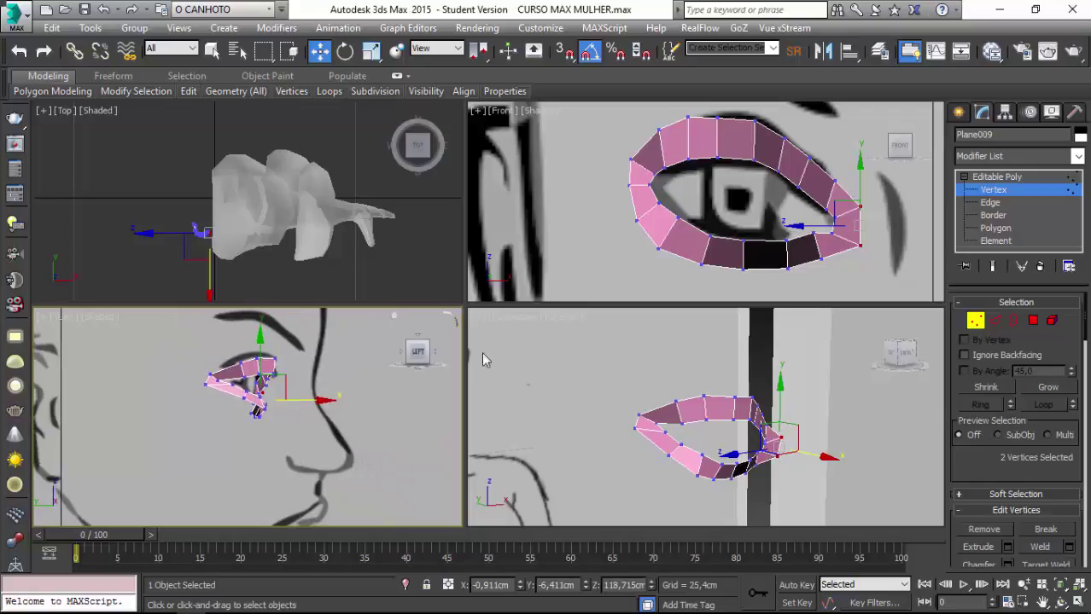
{"action": "middle_click_drag", "start_coordinate": [377, 378], "coordinate": [231, 415], "text": "alt"}
{"action": "left_click", "coordinate": [570, 411]}
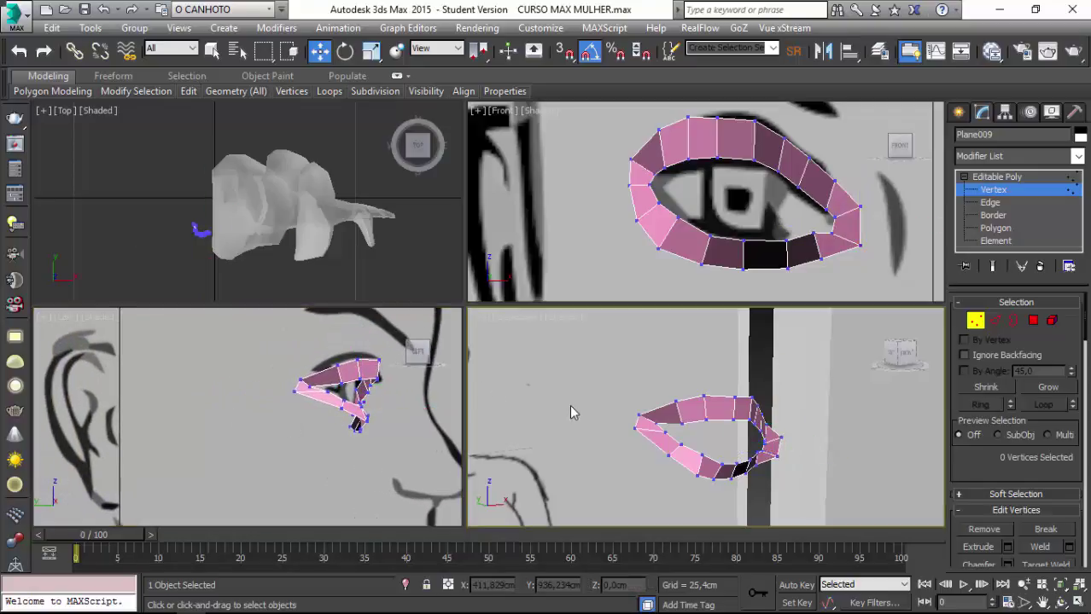
{"action": "key", "text": "shift+z"}
{"action": "key", "text": "shift+z"}
{"action": "key", "text": "shift+z"}
{"action": "key", "text": "shift+z"}
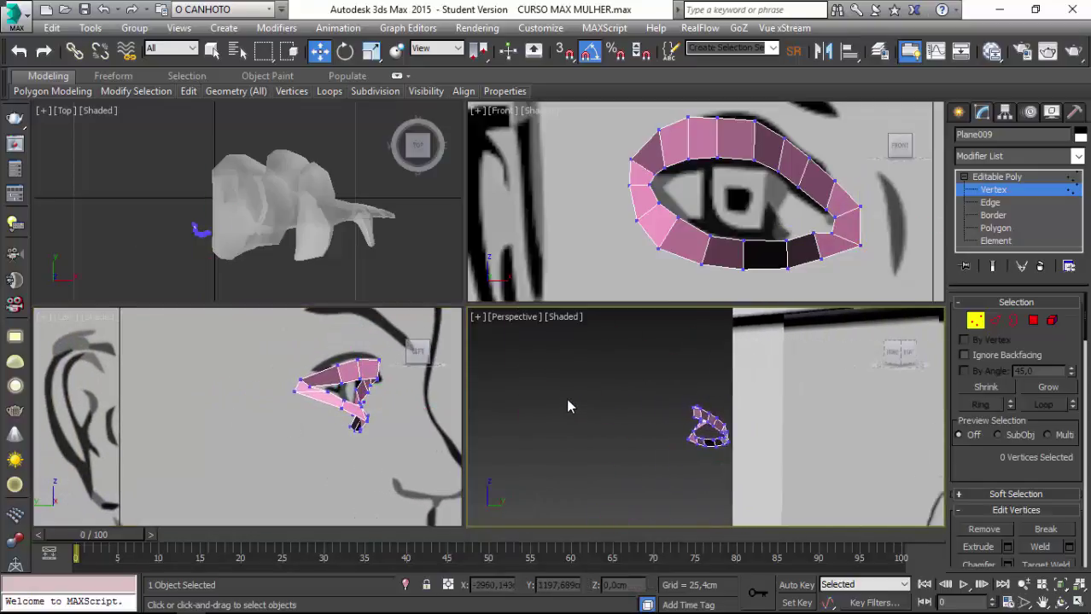
{"action": "key", "text": "shift+z"}
{"action": "key", "text": "shift+z"}
{"action": "key", "text": "shift+z"}
{"action": "key", "text": "shift+z"}
{"action": "key", "text": "shift+z"}
{"action": "key", "text": "shift+z"}
{"action": "key", "text": "shift+z"}
{"action": "key", "text": "shift+z"}
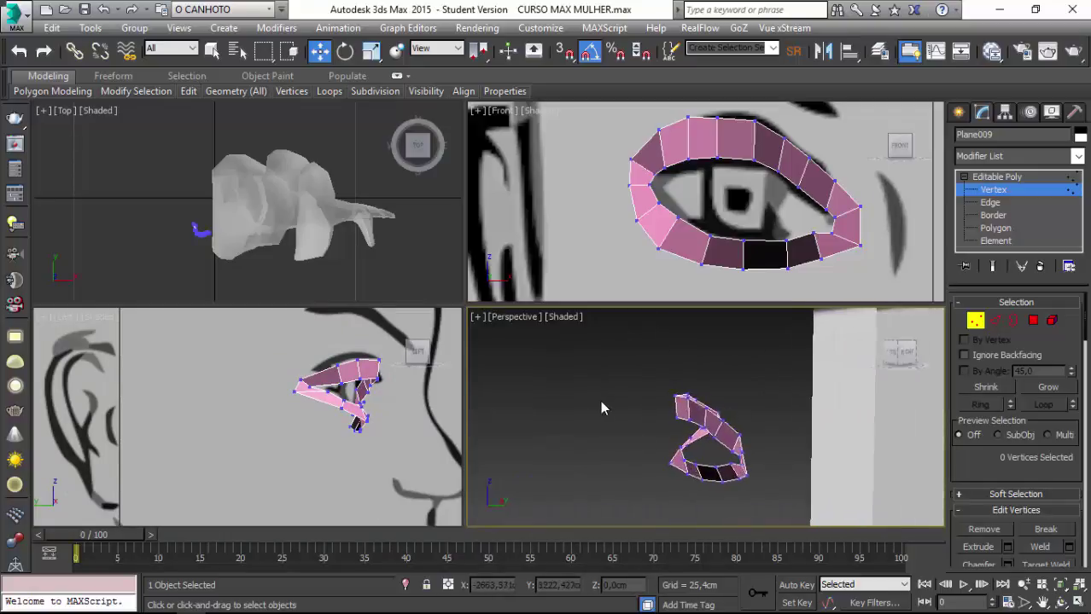
{"action": "key", "text": "shift+z"}
{"action": "key", "text": "shift+z"}
{"action": "key", "text": "shift+z"}
{"action": "key", "text": "shift+z"}
{"action": "key", "text": "shift+z"}
{"action": "key", "text": "shift+z"}
{"action": "key", "text": "shift+z"}
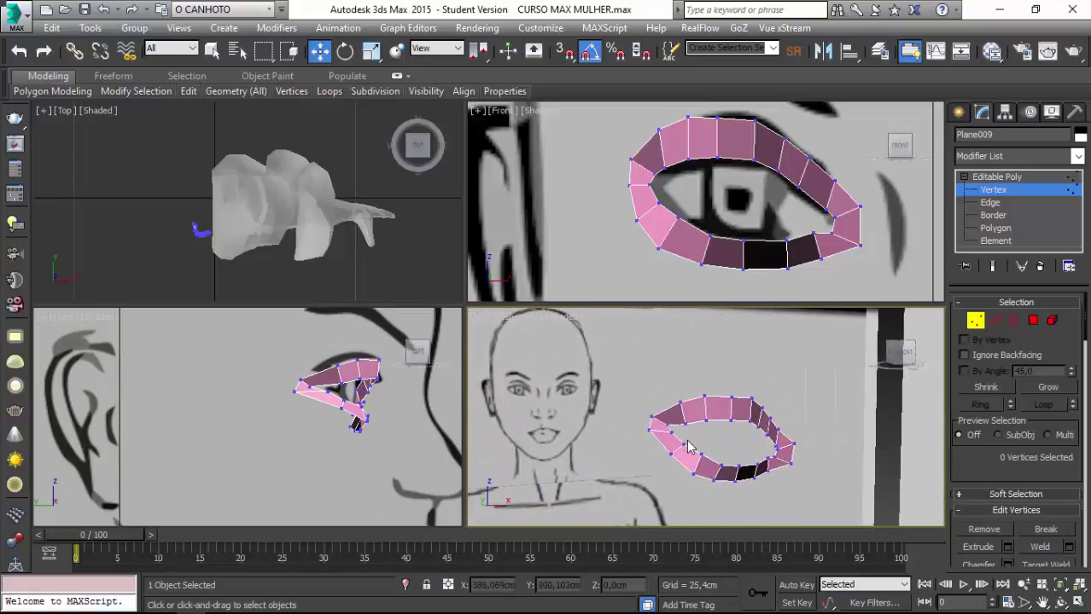
{"action": "left_click_drag", "start_coordinate": [705, 496], "coordinate": [705, 496]}
{"action": "key", "text": "shift+z"}
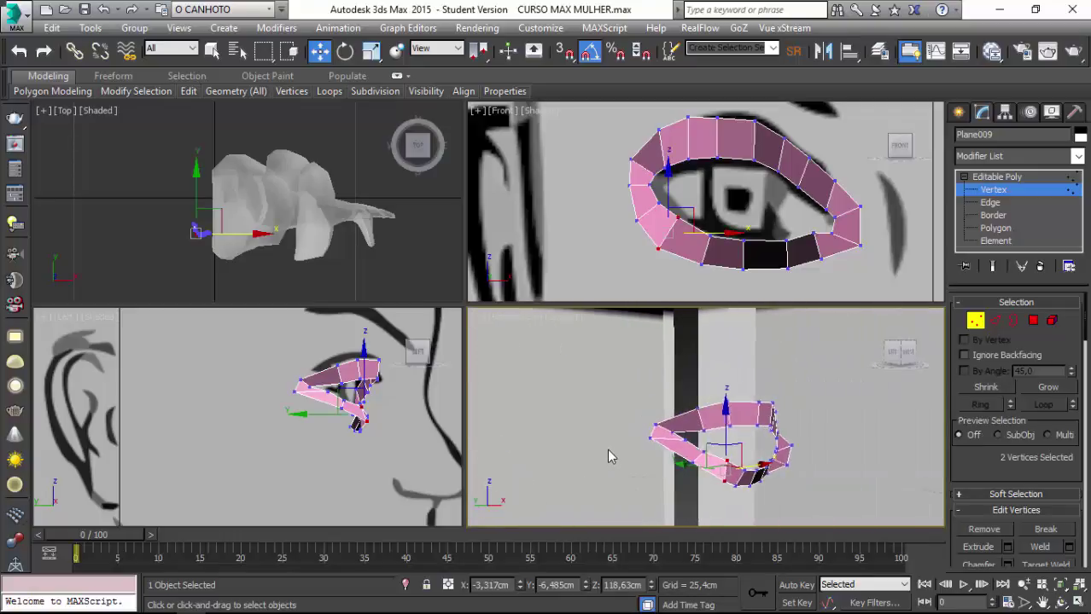
{"action": "key", "text": "shift+z"}
{"action": "left_click", "coordinate": [324, 453]}
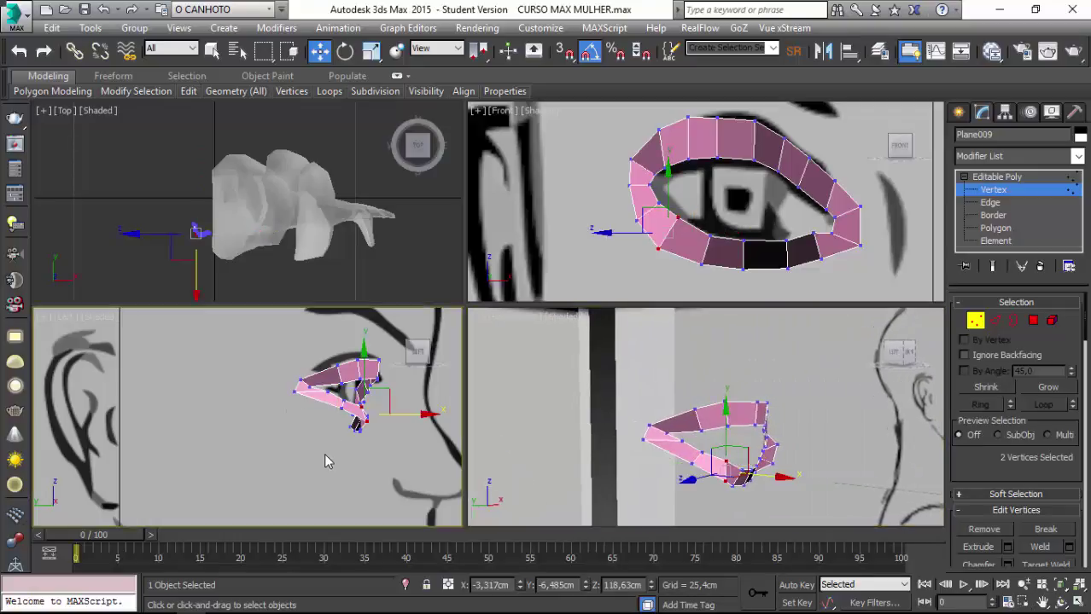
{"action": "scroll", "coordinate": [327, 447], "scroll_direction": "up", "scroll_amount": 2}
{"action": "scroll", "coordinate": [316, 453], "scroll_direction": "up", "scroll_amount": 1}
{"action": "scroll", "coordinate": [316, 451], "scroll_direction": "up", "scroll_amount": 2}
{"action": "scroll", "coordinate": [337, 441], "scroll_direction": "up", "scroll_amount": 1}
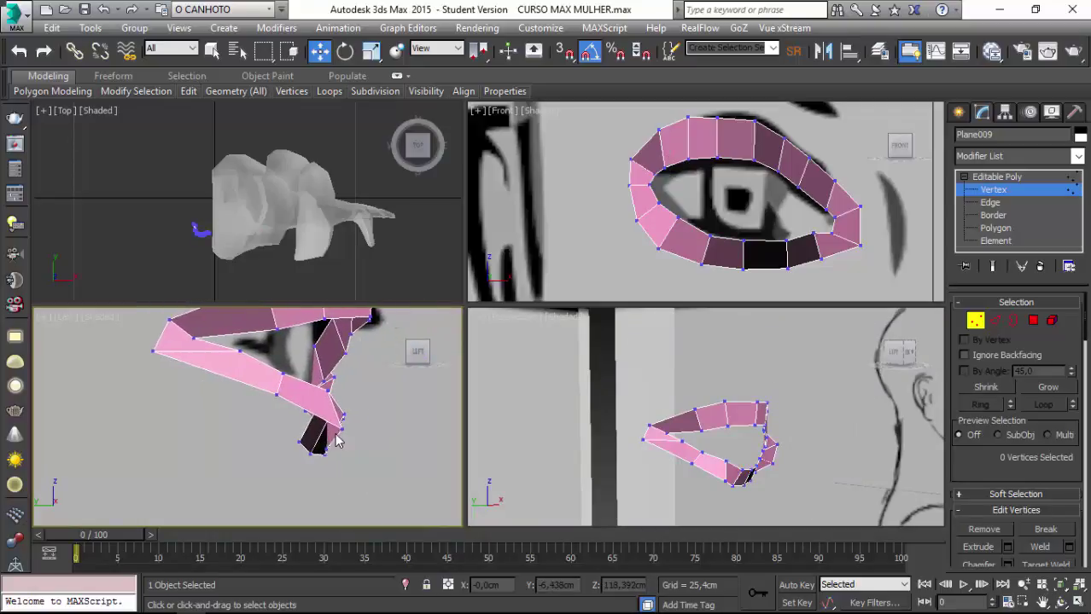
Move two lower-lid vertices near the inner corner slightly in depth.
{"action": "mouse_move", "coordinate": [338, 432]}
{"action": "left_mouse_down"}
{"action": "mouse_move", "coordinate": [339, 453]}
{"action": "mouse_move", "coordinate": [358, 434]}
{"action": "left_mouse_up"}
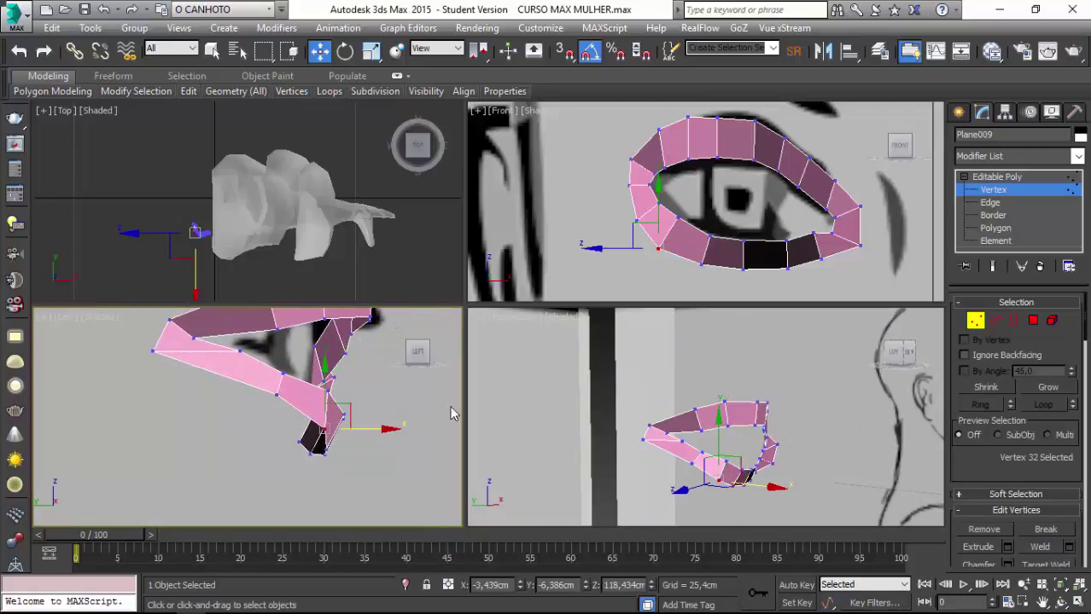
{"action": "left_click", "coordinate": [701, 263]}
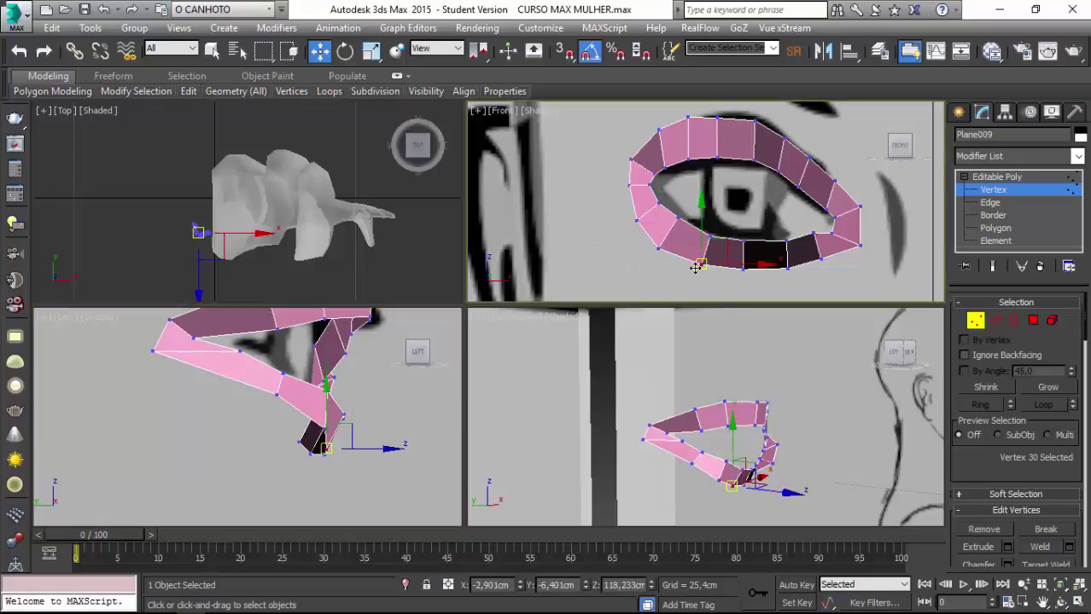
{"action": "left_click", "coordinate": [741, 243], "text": "alt"}
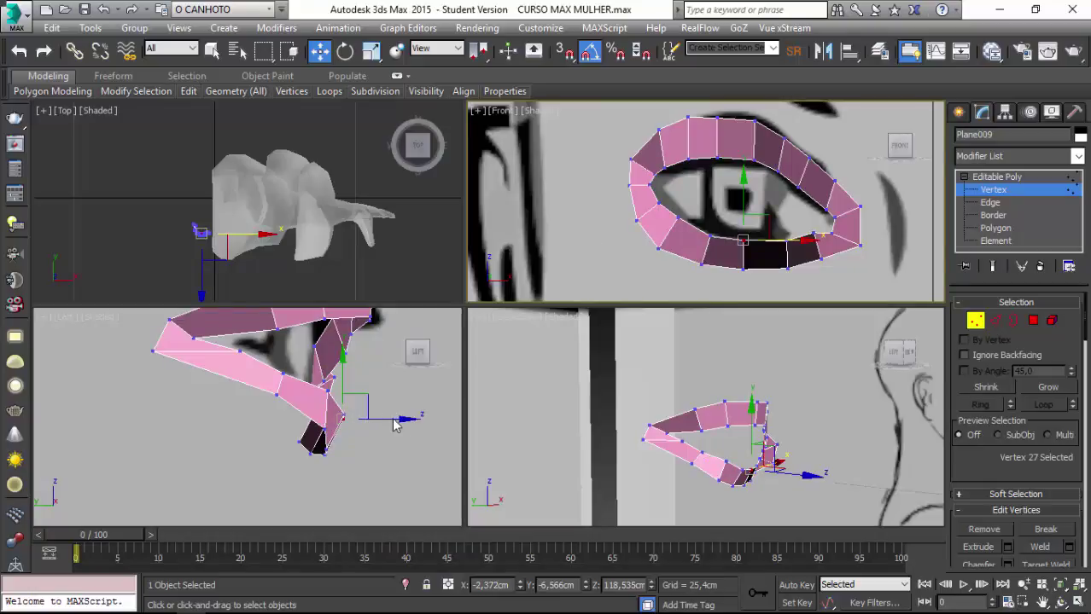
{"action": "left_click_drag", "start_coordinate": [395, 425], "coordinate": [392, 423]}
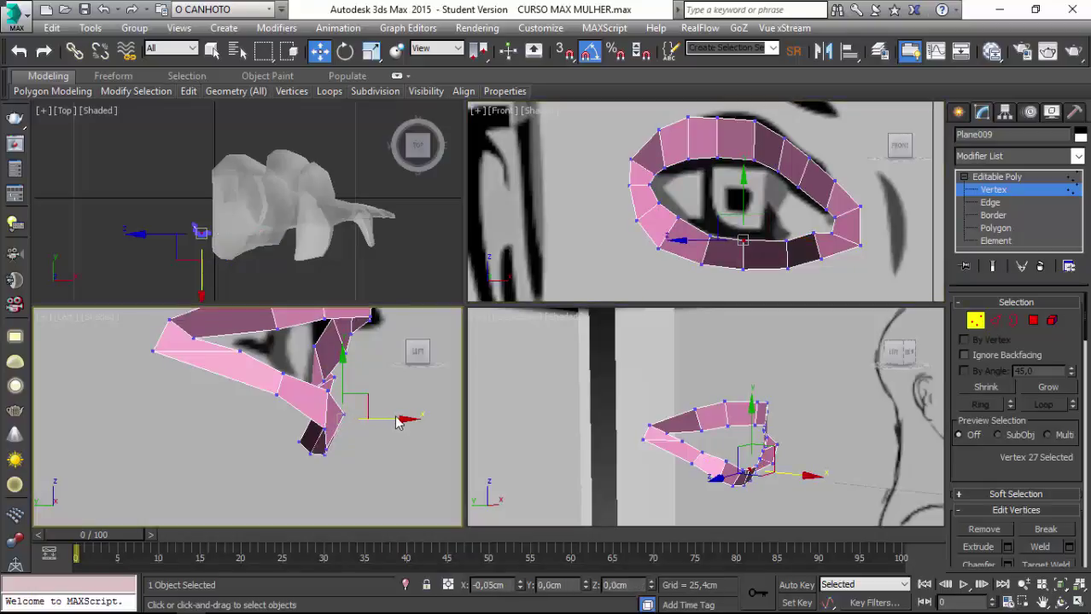
{"action": "left_click", "coordinate": [342, 415], "text": "ctrl"}
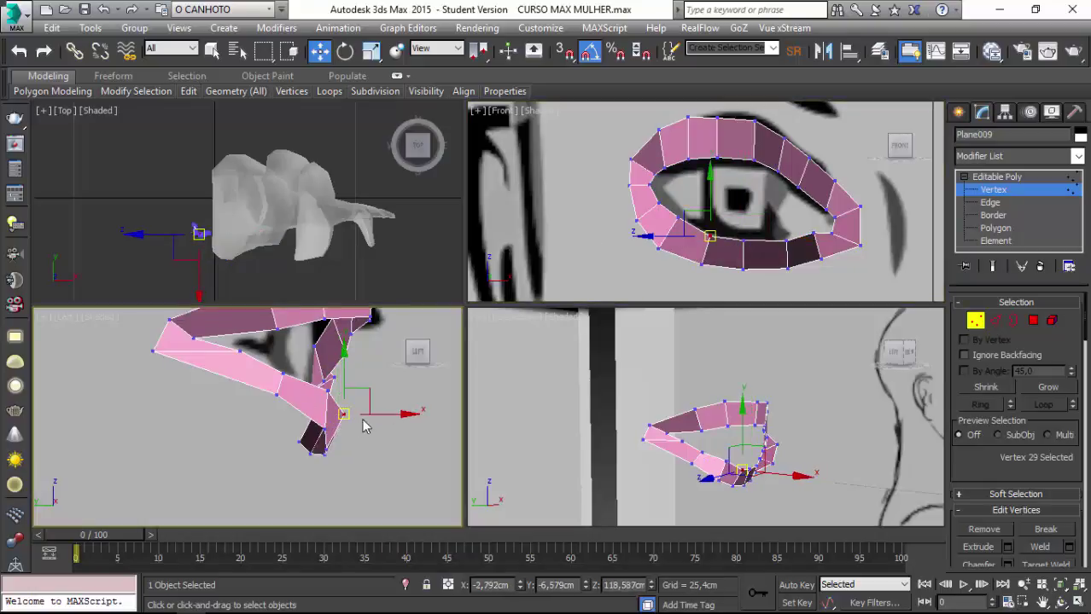
{"action": "left_click_drag", "start_coordinate": [375, 415], "coordinate": [368, 420]}
{"action": "left_click", "coordinate": [250, 451]}
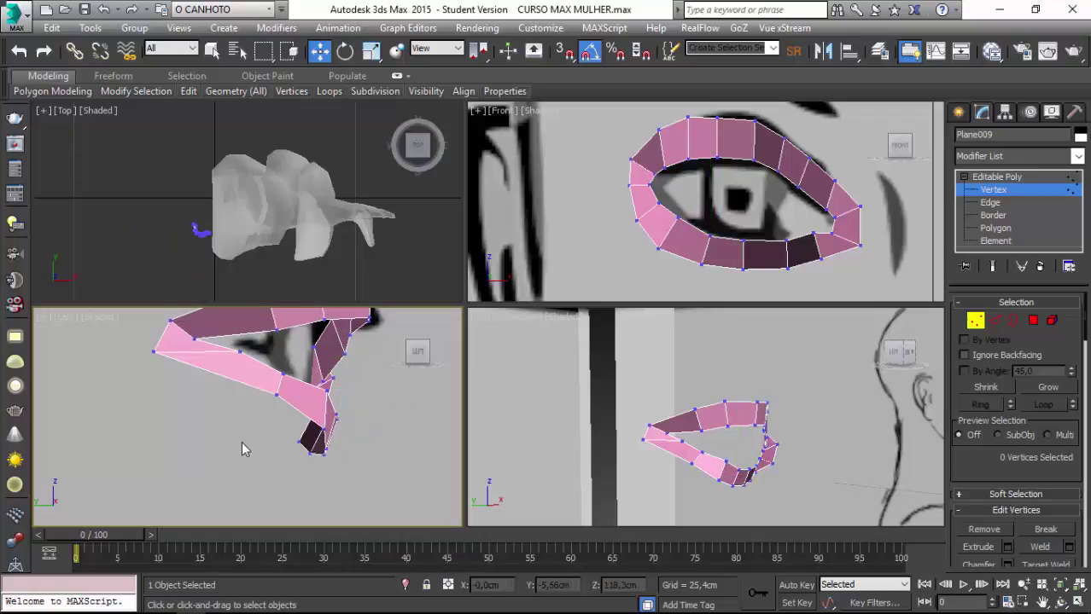
{"action": "middle_click_drag", "start_coordinate": [242, 442], "coordinate": [244, 512]}
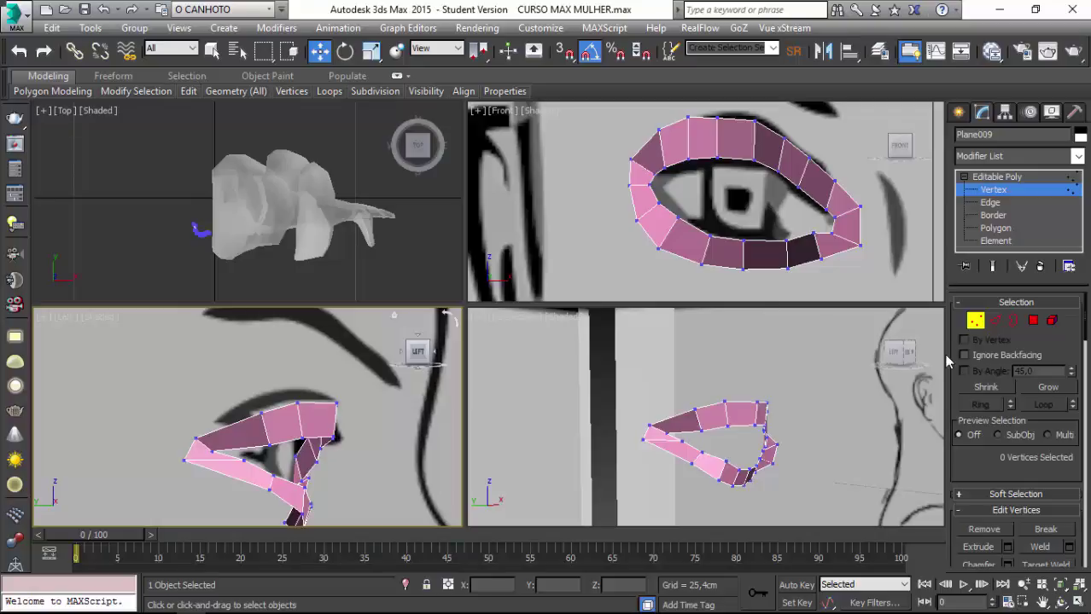
Select the eye ring's open inner border at Border sub-object level.
{"action": "left_click", "coordinate": [995, 322]}
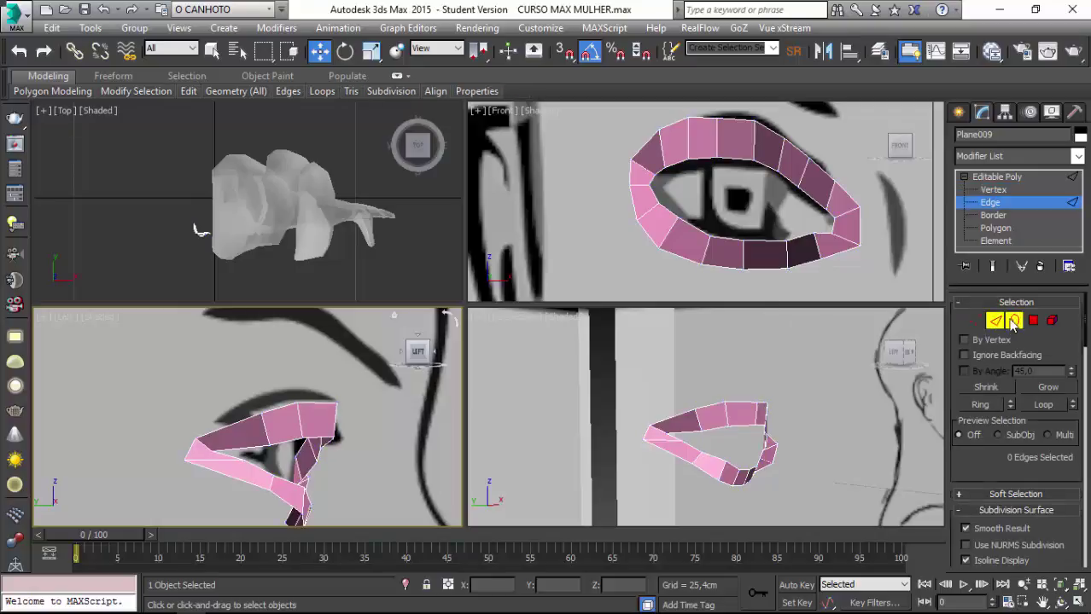
{"action": "left_click", "coordinate": [1013, 321]}
{"action": "left_click", "coordinate": [708, 266]}
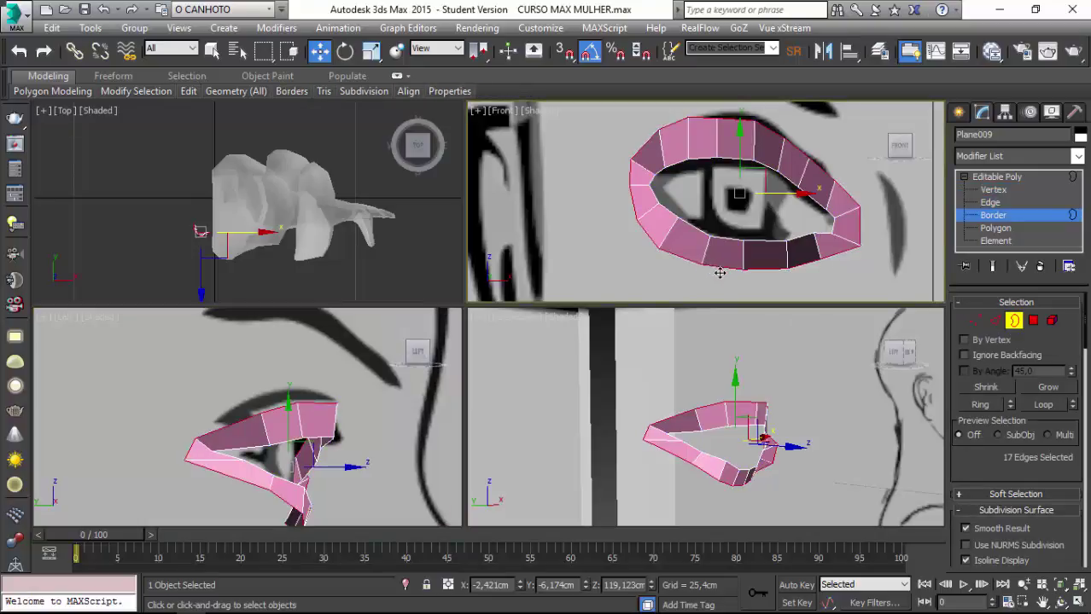
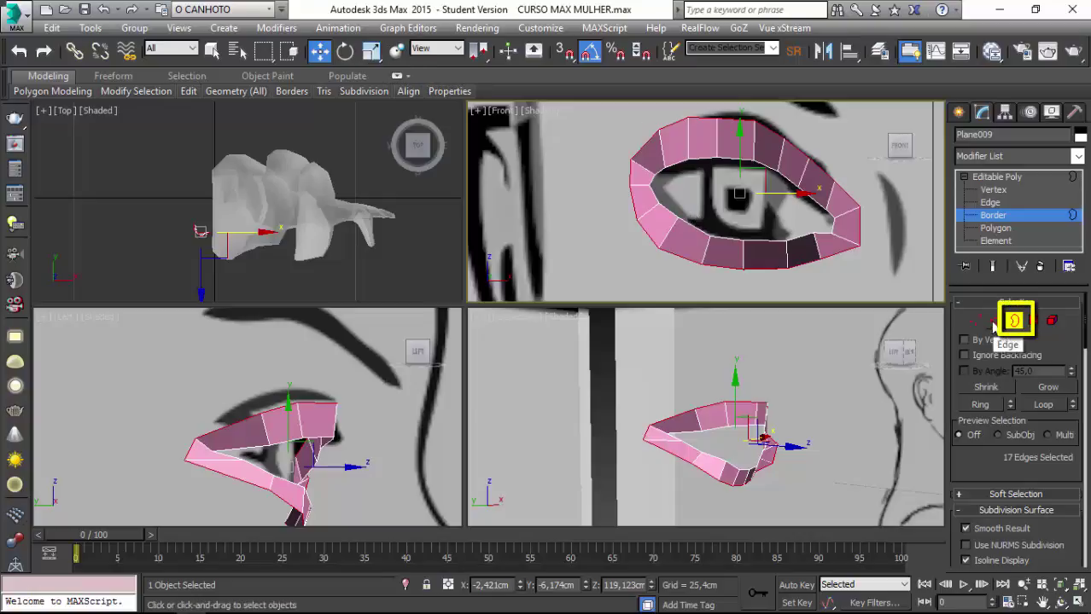
Select the eye ring's outer border and Shift-scale it out into a slightly wider new ring.
{"action": "left_click", "coordinate": [994, 322]}
{"action": "left_click", "coordinate": [1014, 324]}
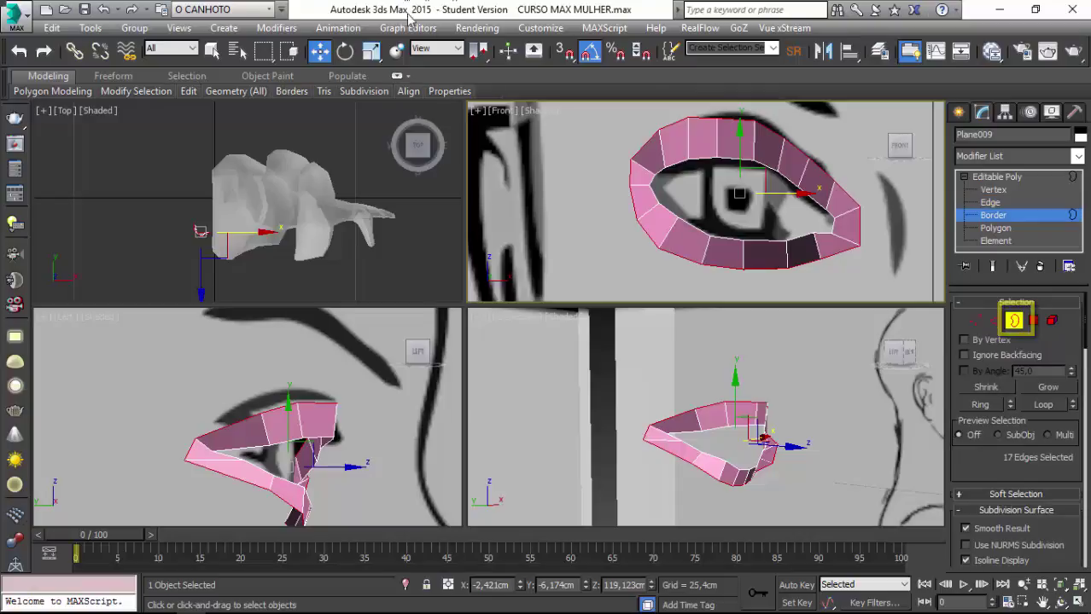
{"action": "left_click", "coordinate": [370, 52]}
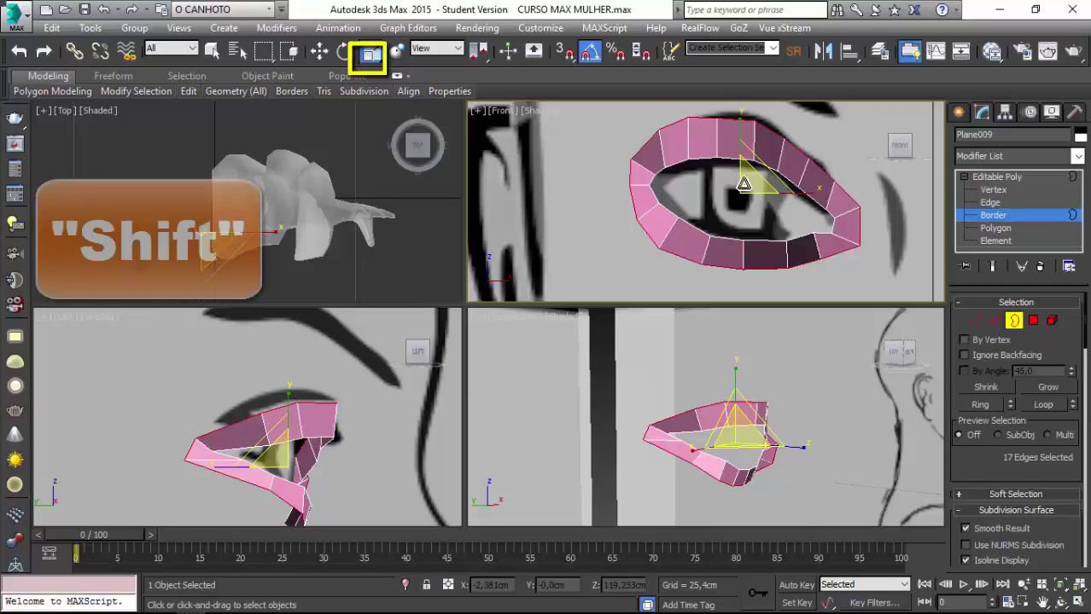
{"action": "left_click_drag", "start_coordinate": [749, 184], "coordinate": [769, 150], "text": "shift"}
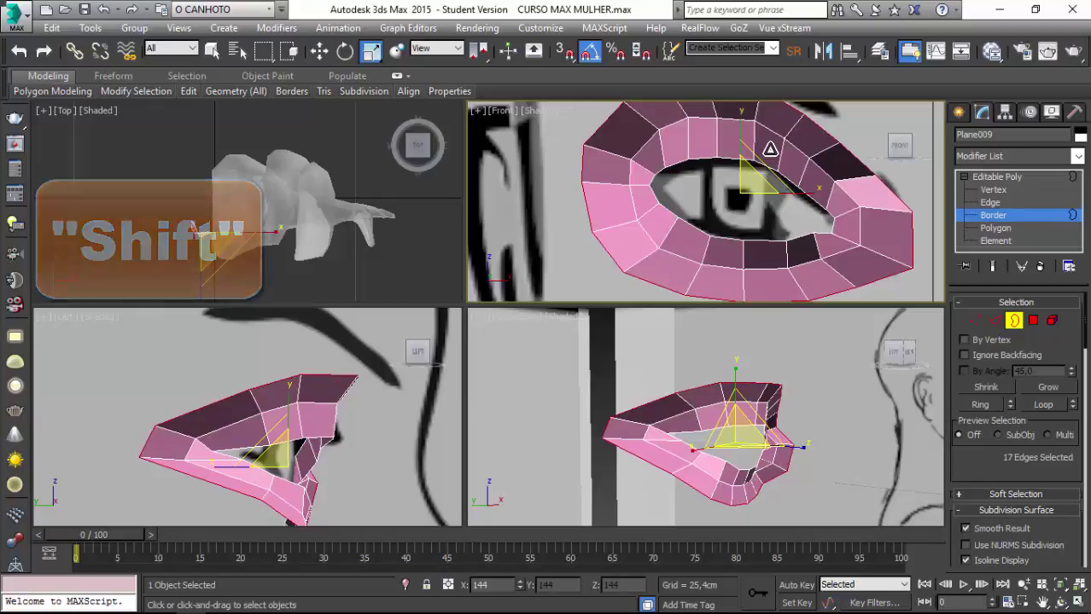
{"action": "left_click_drag", "start_coordinate": [770, 148], "coordinate": [772, 146], "text": "shift"}
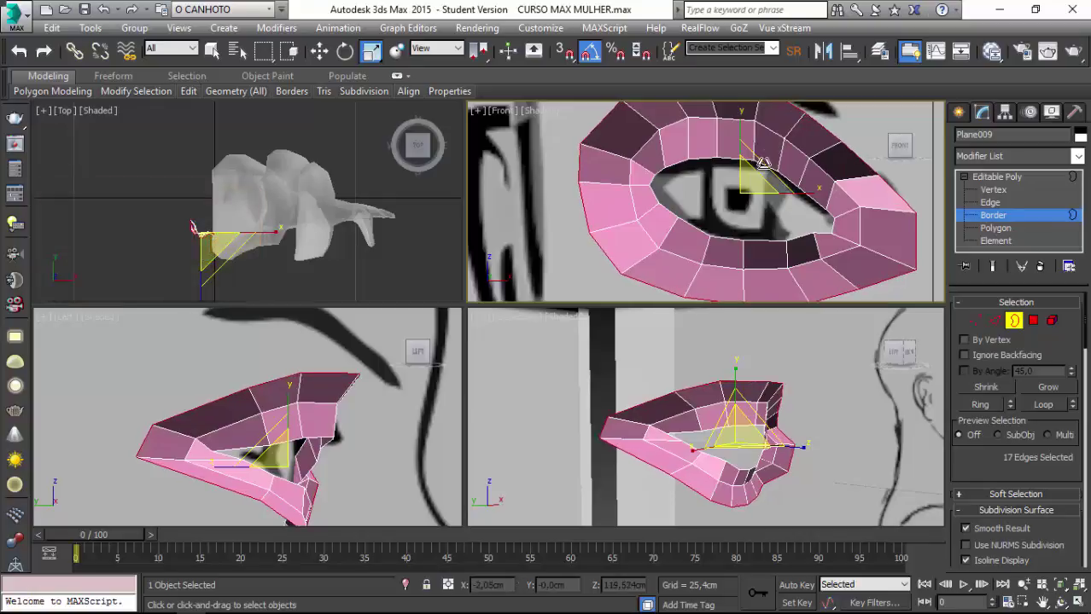
{"action": "scroll", "coordinate": [766, 160], "scroll_direction": "down", "scroll_amount": 1}
{"action": "scroll", "coordinate": [768, 159], "scroll_direction": "down", "scroll_amount": 3}
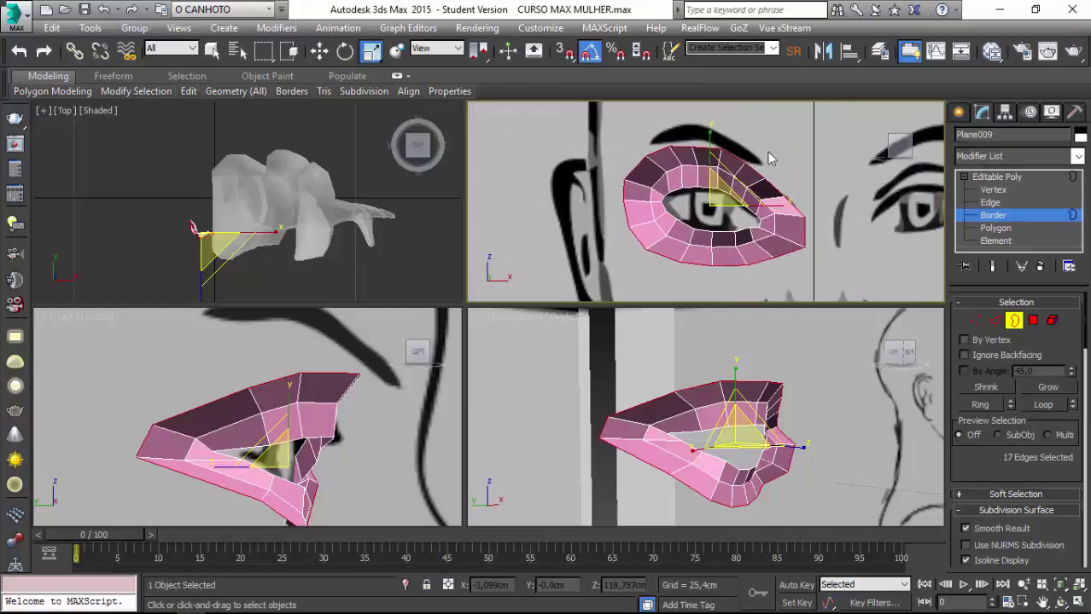
{"action": "scroll", "coordinate": [913, 205], "scroll_direction": "up", "scroll_amount": 1}
At Vertex level, frame the eye and select the two vertices at its outer corner.
{"action": "left_click", "coordinate": [978, 321]}
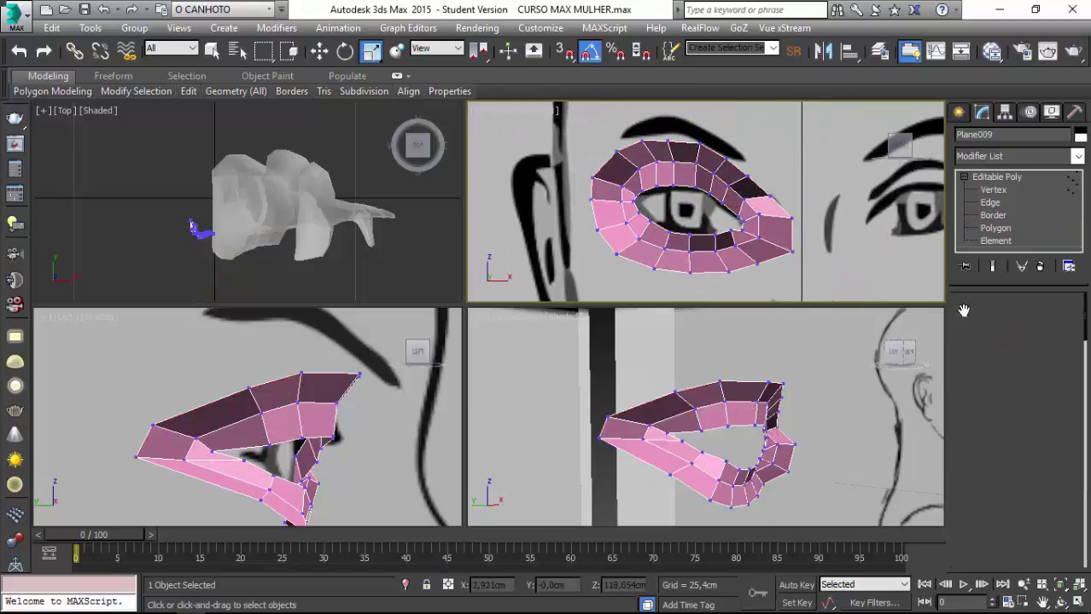
{"action": "scroll", "coordinate": [828, 170], "scroll_direction": "up", "scroll_amount": 2}
{"action": "scroll", "coordinate": [811, 180], "scroll_direction": "up", "scroll_amount": 2}
{"action": "scroll", "coordinate": [811, 180], "scroll_direction": "down", "scroll_amount": 1}
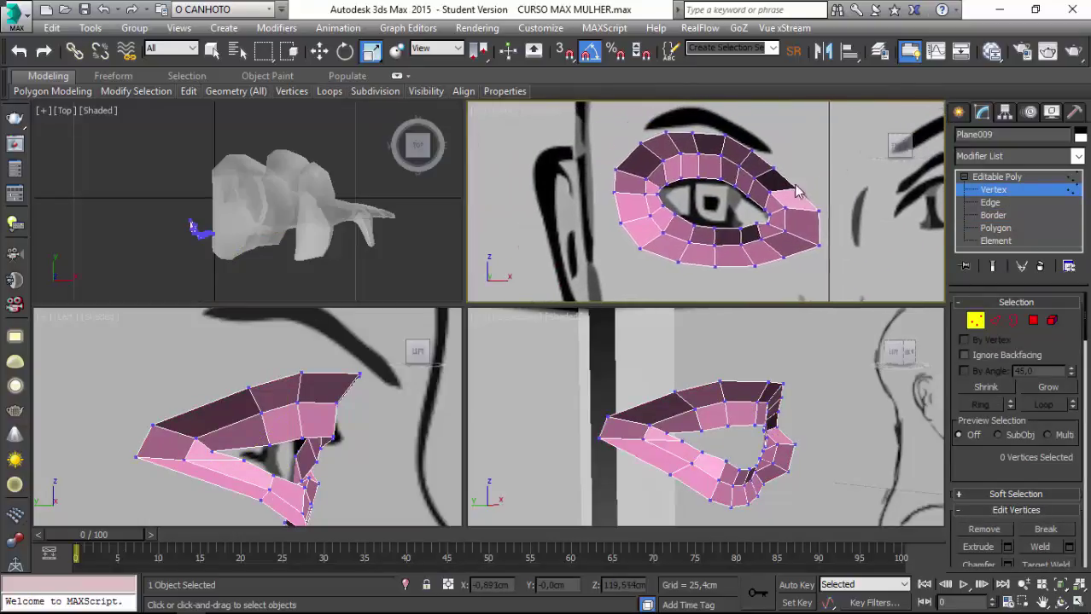
{"action": "middle_click_drag", "start_coordinate": [810, 180], "coordinate": [832, 174]}
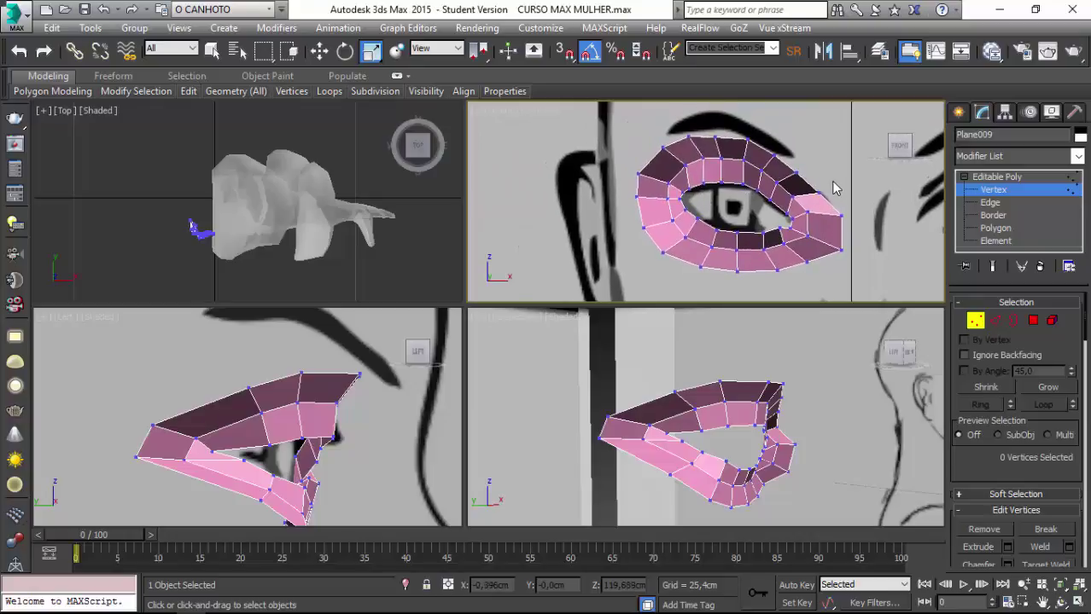
{"action": "scroll", "coordinate": [834, 198], "scroll_direction": "down", "scroll_amount": 2}
{"action": "scroll", "coordinate": [816, 183], "scroll_direction": "down", "scroll_amount": 1}
{"action": "middle_click_drag", "start_coordinate": [816, 182], "coordinate": [793, 171]}
{"action": "scroll", "coordinate": [795, 176], "scroll_direction": "down", "scroll_amount": 1}
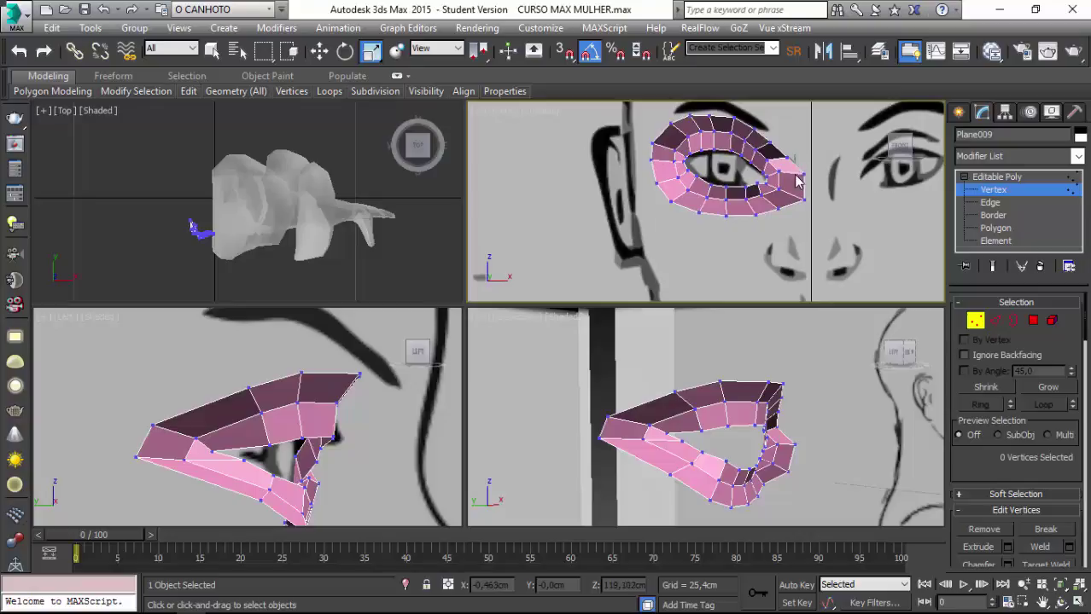
{"action": "left_click_drag", "start_coordinate": [813, 217], "coordinate": [803, 205]}
{"action": "scroll", "coordinate": [798, 201], "scroll_direction": "down", "scroll_amount": 1}
{"action": "scroll", "coordinate": [798, 201], "scroll_direction": "down", "scroll_amount": 1}
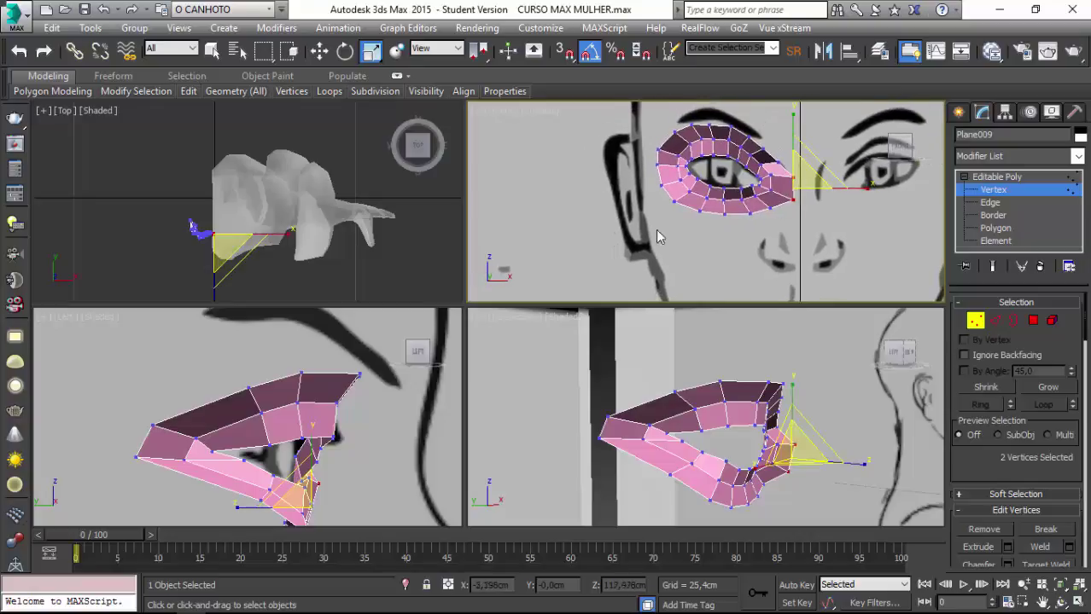
Reselect the two eye-corner vertices and move them slightly left.
{"action": "left_click", "coordinate": [320, 50]}
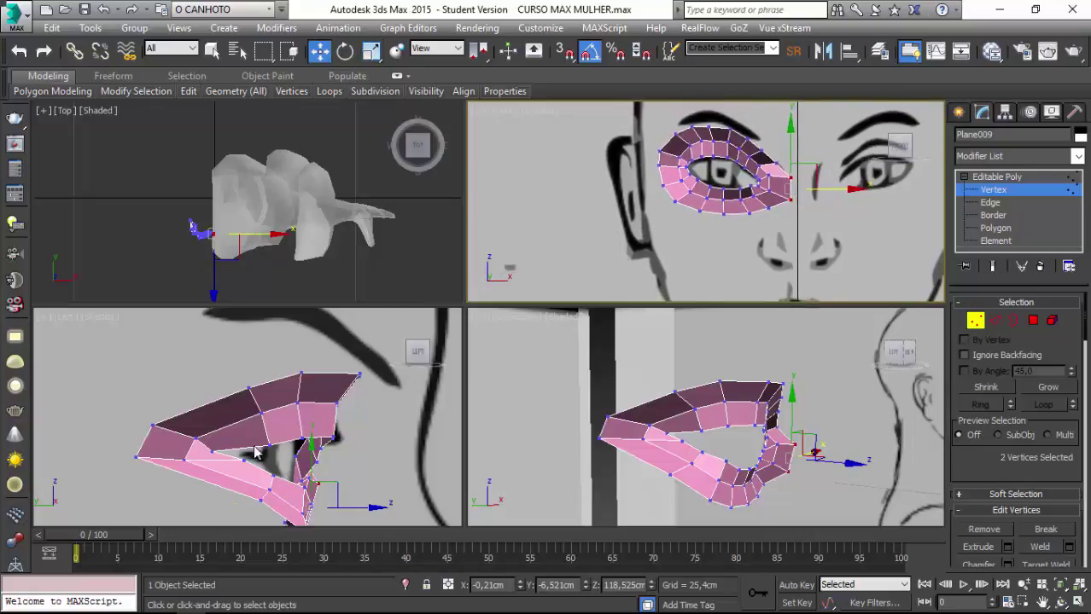
{"action": "left_click", "coordinate": [356, 418]}
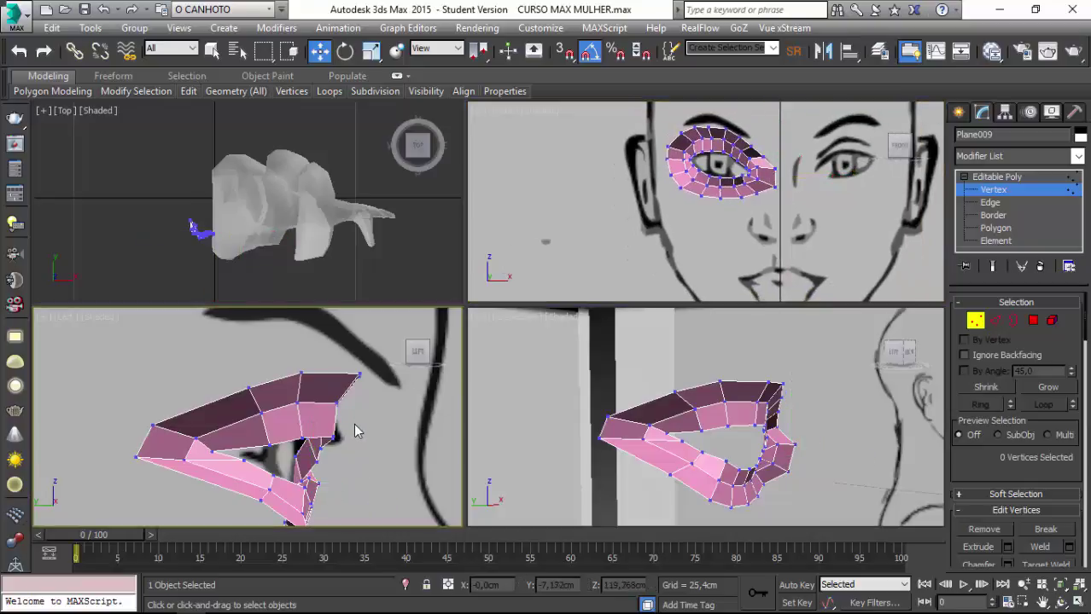
{"action": "scroll", "coordinate": [353, 423], "scroll_direction": "down", "scroll_amount": 1}
{"action": "left_click", "coordinate": [767, 187]}
{"action": "left_click_drag", "start_coordinate": [766, 187], "coordinate": [781, 205]}
{"action": "scroll", "coordinate": [765, 200], "scroll_direction": "up", "scroll_amount": 2}
{"action": "scroll", "coordinate": [764, 220], "scroll_direction": "up", "scroll_amount": 2}
{"action": "scroll", "coordinate": [768, 218], "scroll_direction": "up", "scroll_amount": 1}
{"action": "scroll", "coordinate": [820, 209], "scroll_direction": "down", "scroll_amount": 1}
{"action": "left_click_drag", "start_coordinate": [831, 206], "coordinate": [816, 205]}
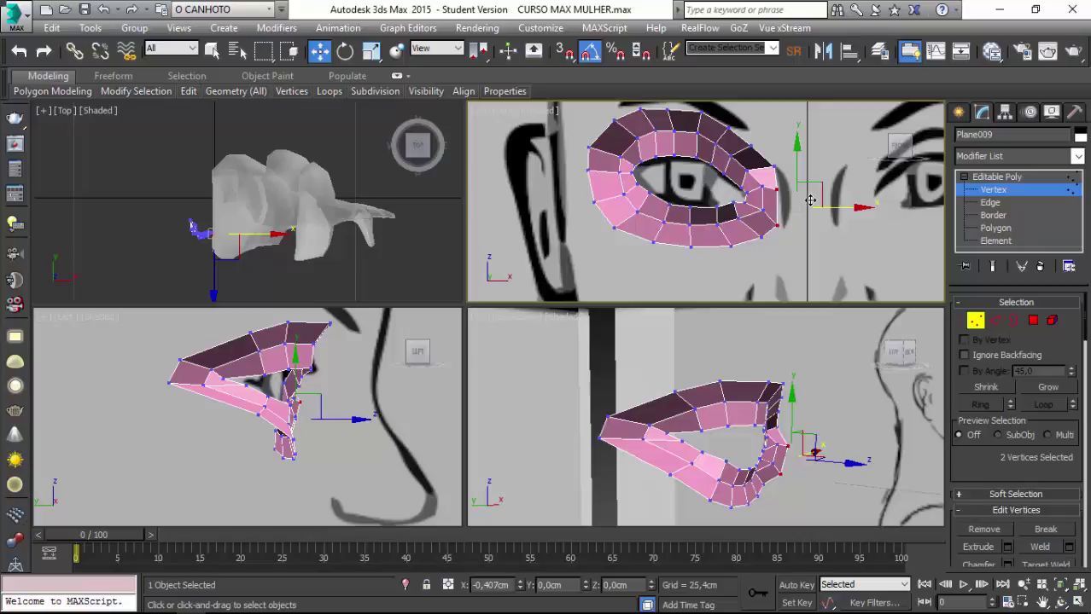
{"action": "mouse_move", "coordinate": [811, 199]}
{"action": "left_mouse_down"}
{"action": "mouse_move", "coordinate": [759, 193]}
{"action": "mouse_move", "coordinate": [809, 189]}
{"action": "left_mouse_up"}
Push the lower pair of corner vertices in depth in the Left viewport.
{"action": "left_click", "coordinate": [777, 190]}
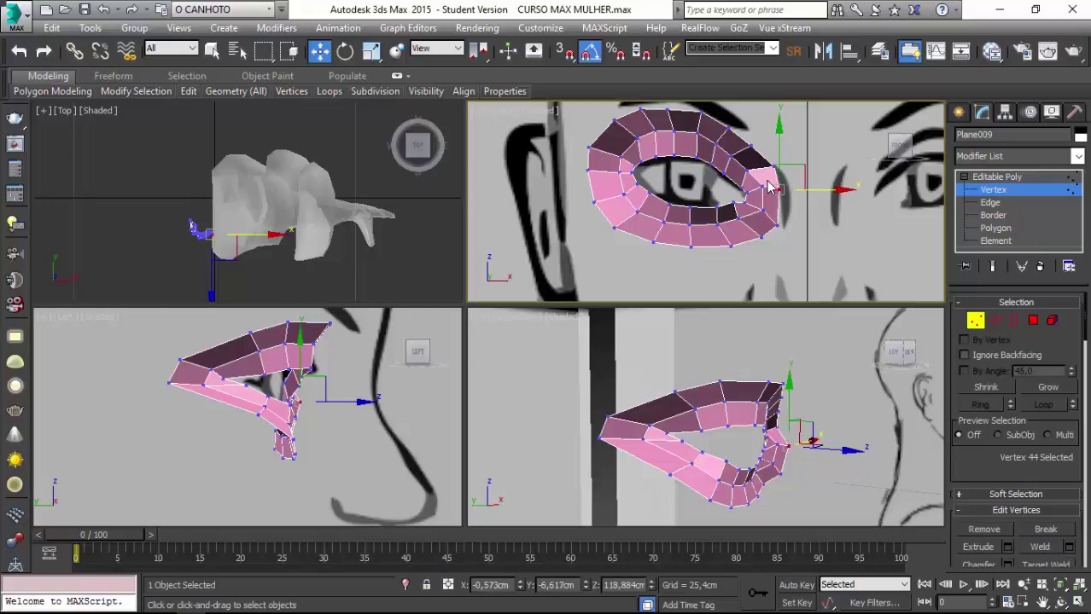
{"action": "left_click_drag", "start_coordinate": [792, 240], "coordinate": [792, 241]}
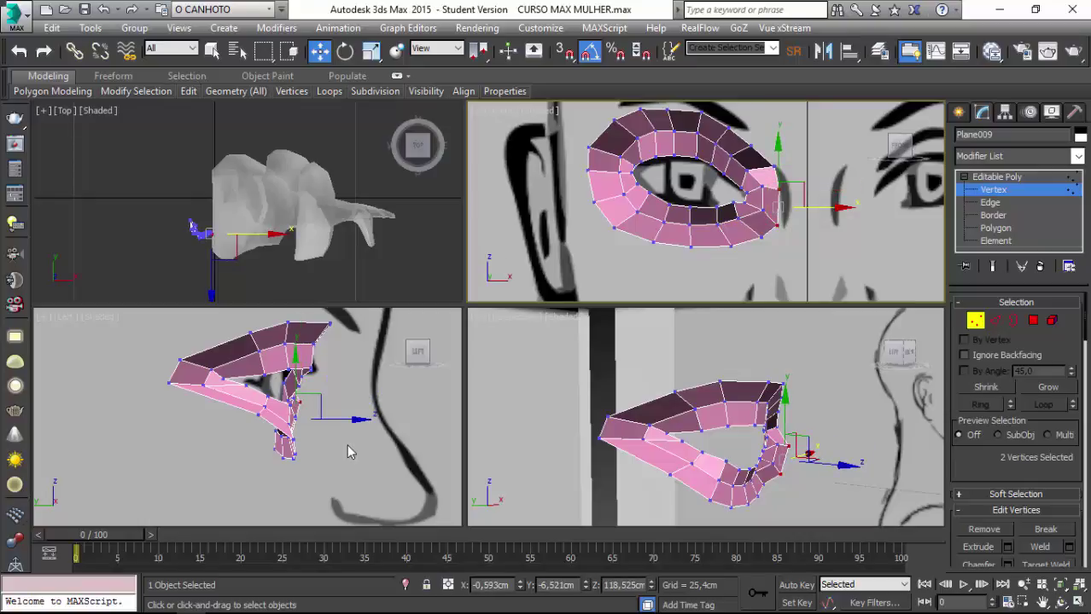
{"action": "left_click_drag", "start_coordinate": [357, 429], "coordinate": [369, 427]}
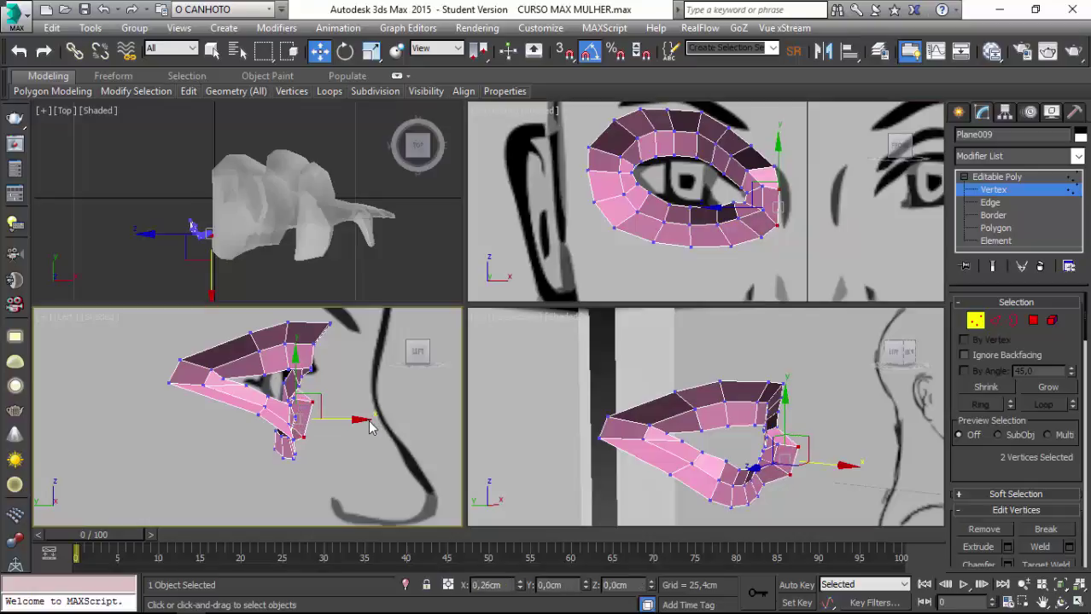
{"action": "left_click_drag", "start_coordinate": [367, 426], "coordinate": [377, 426]}
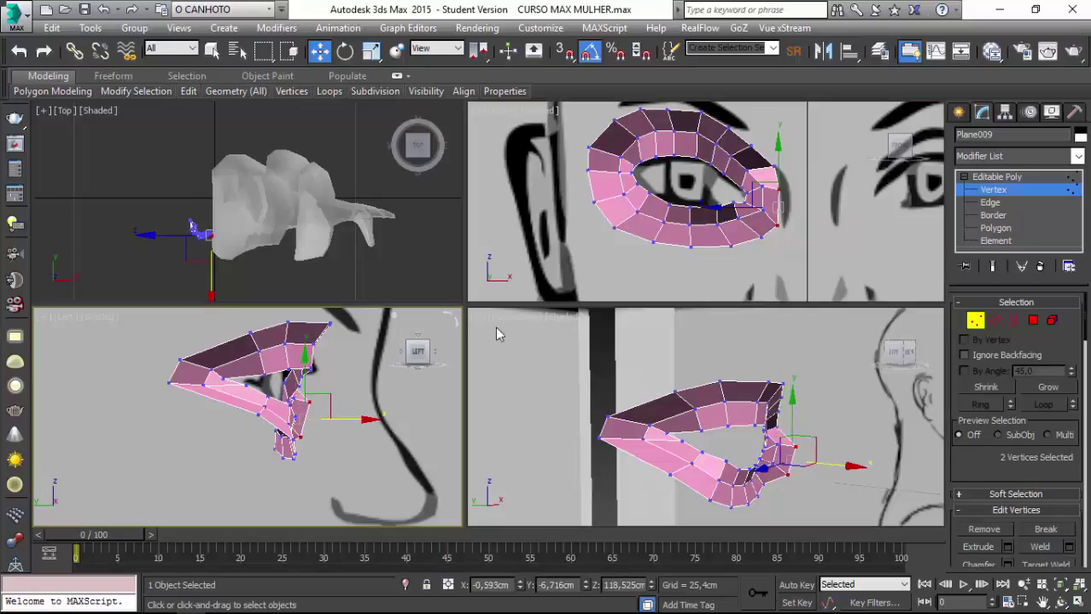
Move ring vertices 42 and 41 in depth to follow the face's side profile.
{"action": "left_click", "coordinate": [777, 170]}
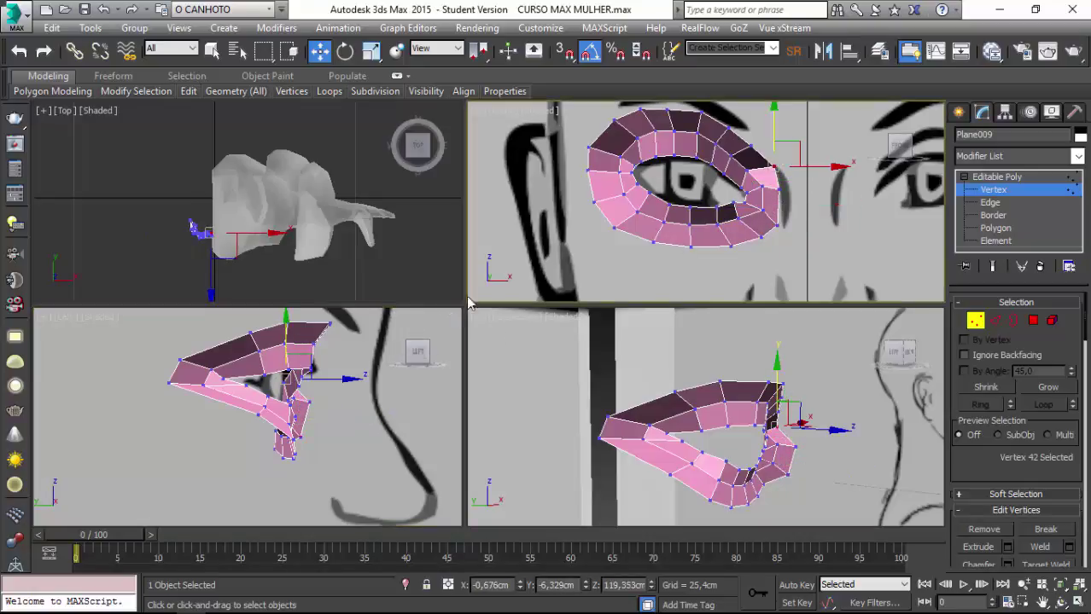
{"action": "left_click_drag", "start_coordinate": [342, 384], "coordinate": [367, 384]}
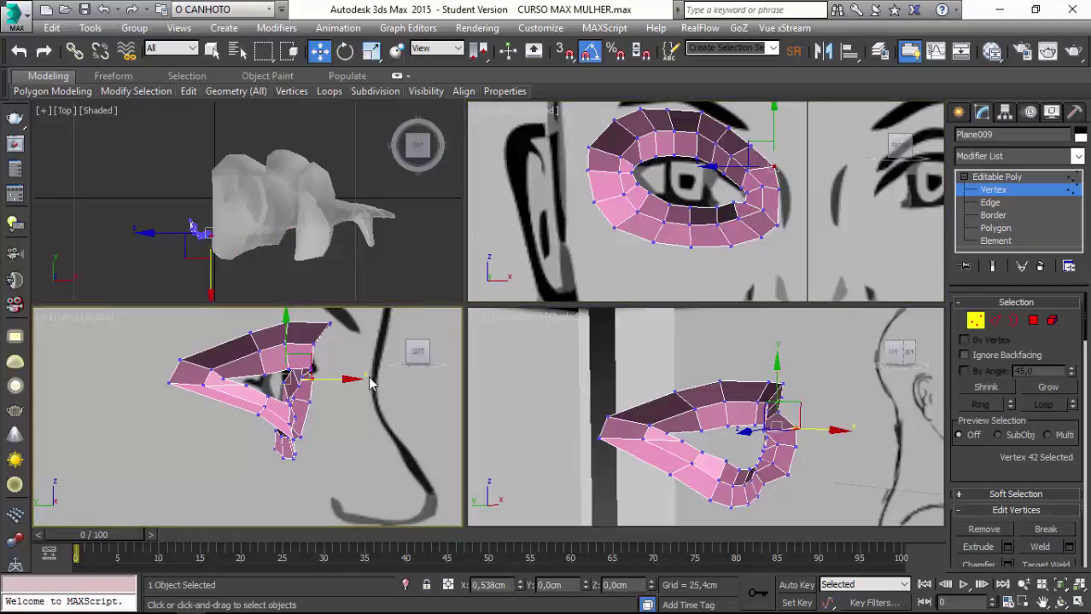
{"action": "left_click_drag", "start_coordinate": [368, 384], "coordinate": [367, 381]}
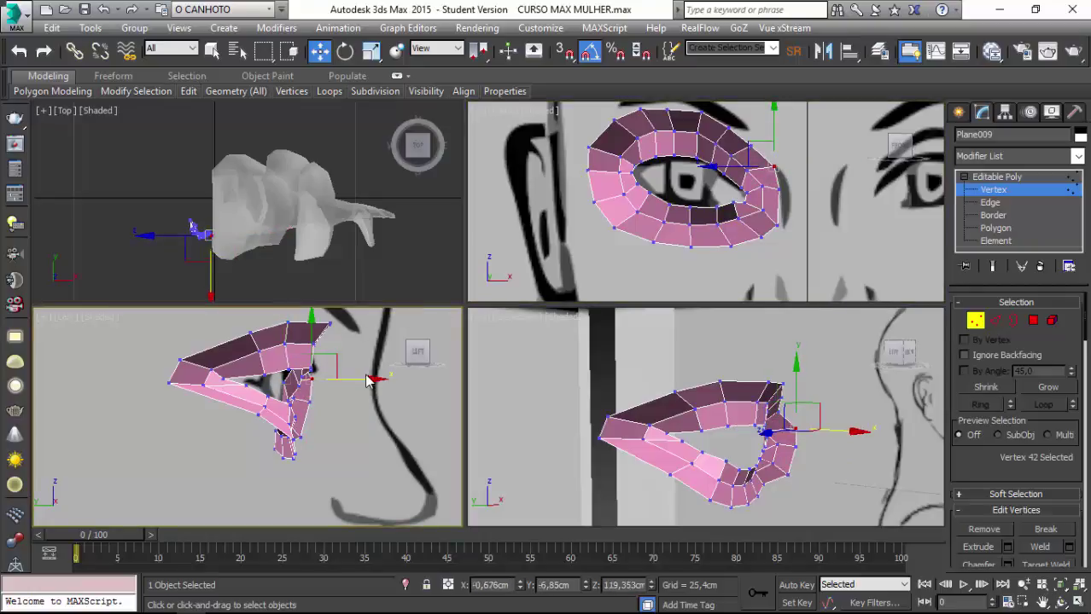
{"action": "left_click", "coordinate": [748, 146]}
{"action": "left_click_drag", "start_coordinate": [360, 366], "coordinate": [389, 363]}
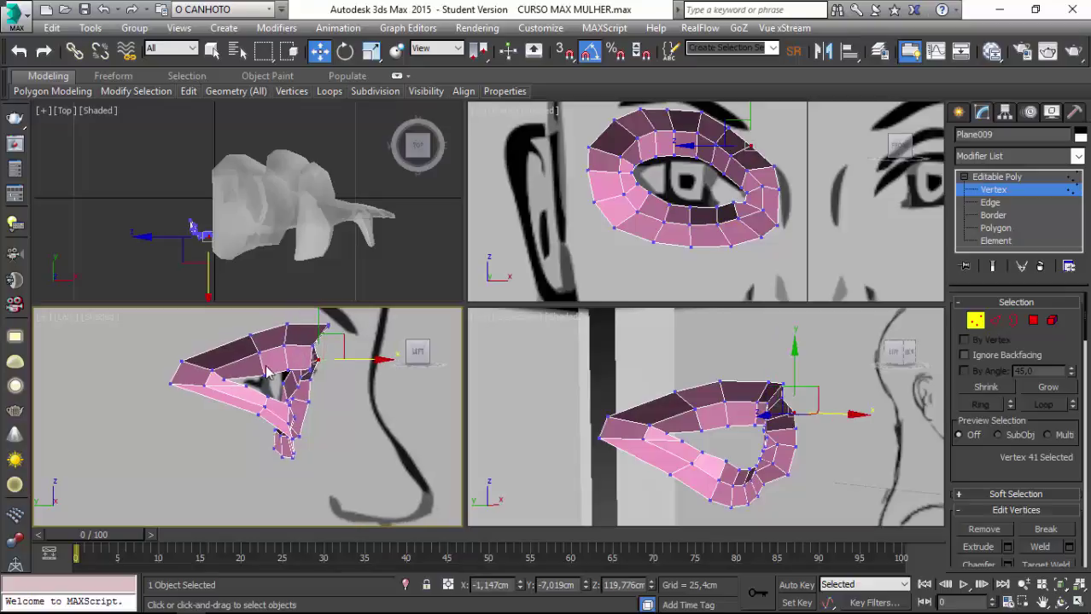
{"action": "middle_click_drag", "start_coordinate": [389, 364], "coordinate": [254, 387], "text": "alt"}
Switch the lower-right view to Perspective and orbit to check the double ring's shape.
{"action": "mouse_move", "coordinate": [252, 465]}
{"action": "middle_mouse_down", "text": "alt"}
{"action": "mouse_move", "coordinate": [251, 453]}
{"action": "mouse_move", "coordinate": [536, 389]}
{"action": "mouse_move", "coordinate": [609, 284]}
{"action": "mouse_move", "coordinate": [232, 408]}
{"action": "mouse_move", "coordinate": [500, 312]}
{"action": "middle_mouse_up", "text": "alt"}
{"action": "left_click", "coordinate": [533, 400]}
{"action": "mouse_move", "coordinate": [534, 398]}
{"action": "middle_mouse_down", "text": "alt"}
{"action": "mouse_move", "coordinate": [593, 404]}
{"action": "mouse_move", "coordinate": [620, 443]}
{"action": "mouse_move", "coordinate": [628, 436]}
{"action": "mouse_move", "coordinate": [627, 419]}
{"action": "mouse_move", "coordinate": [545, 425]}
{"action": "middle_mouse_up", "text": "alt"}
{"action": "key", "text": "p"}
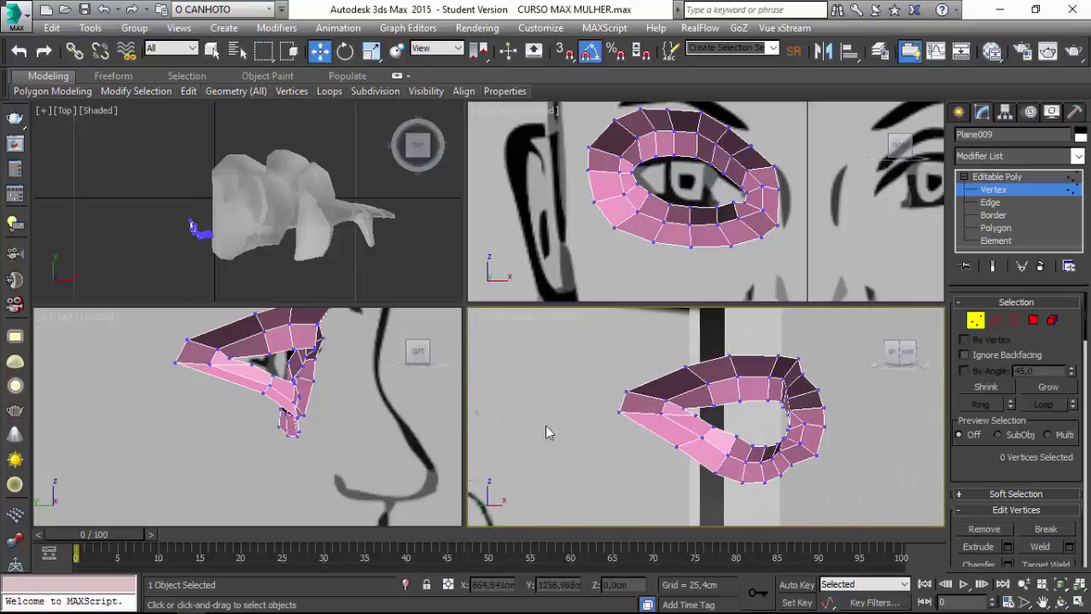
{"action": "left_click", "coordinate": [211, 431]}
{"action": "middle_click_drag", "start_coordinate": [210, 431], "coordinate": [224, 410], "text": "alt"}
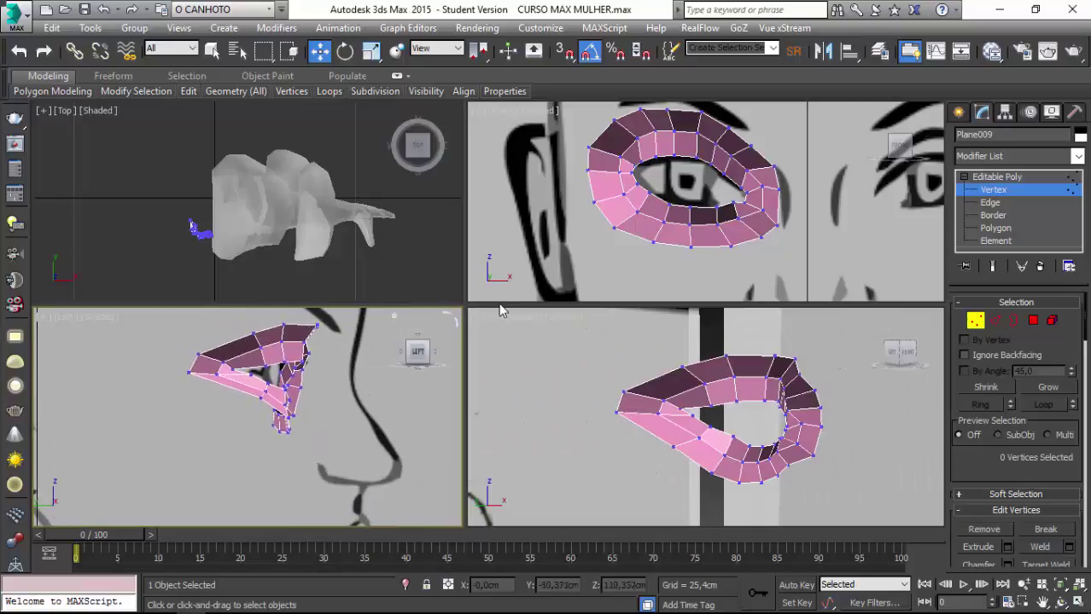
Reselect the eye mesh and its open outer border.
{"action": "left_click", "coordinate": [1014, 321]}
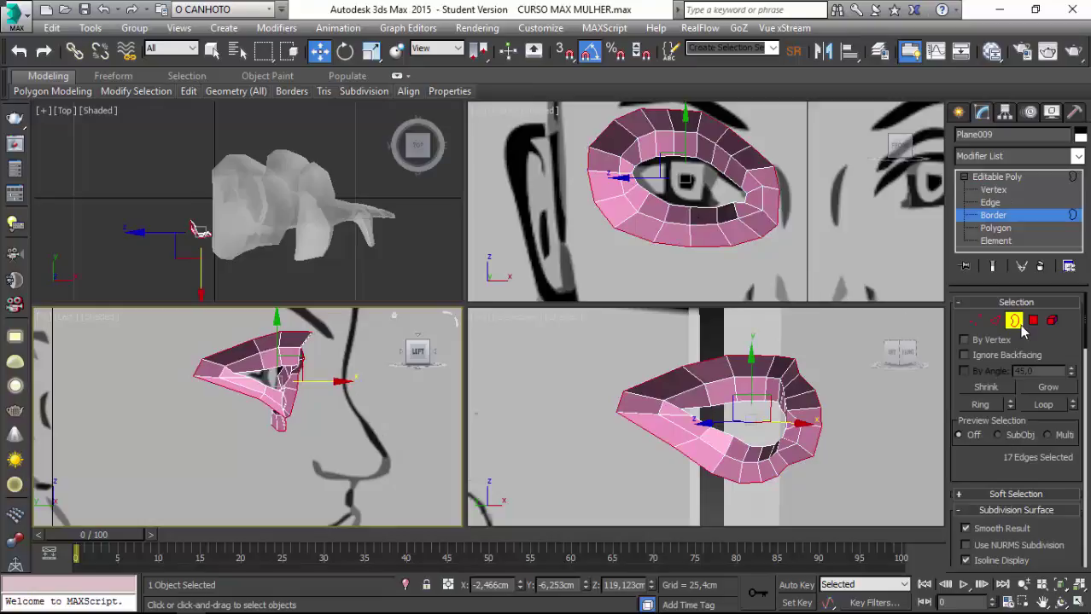
{"action": "left_click", "coordinate": [758, 265]}
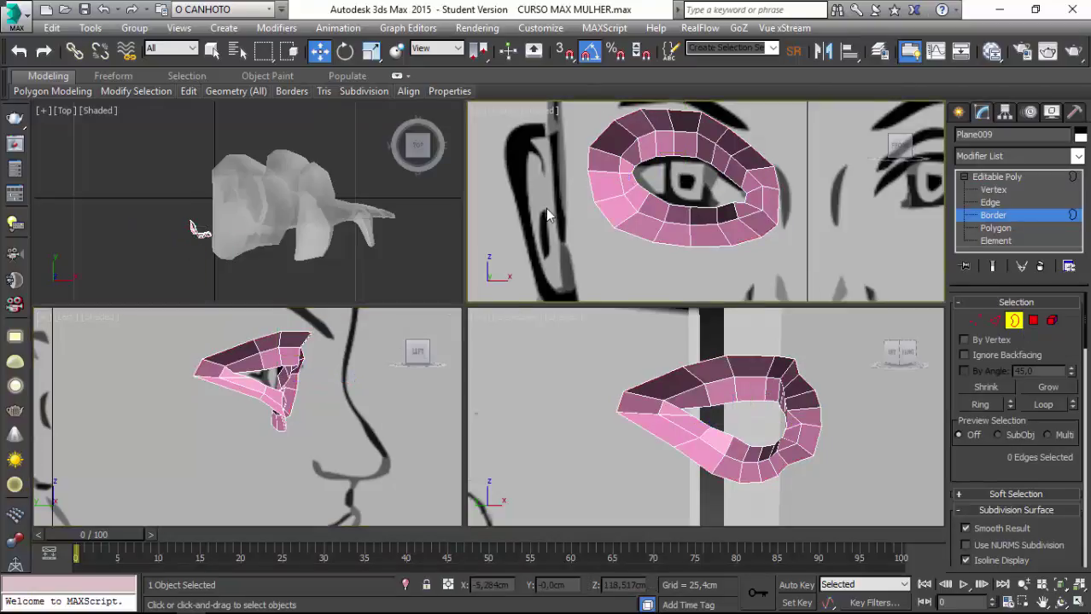
{"action": "scroll", "coordinate": [760, 289], "scroll_direction": "down", "scroll_amount": 3}
{"action": "left_click", "coordinate": [1014, 321]}
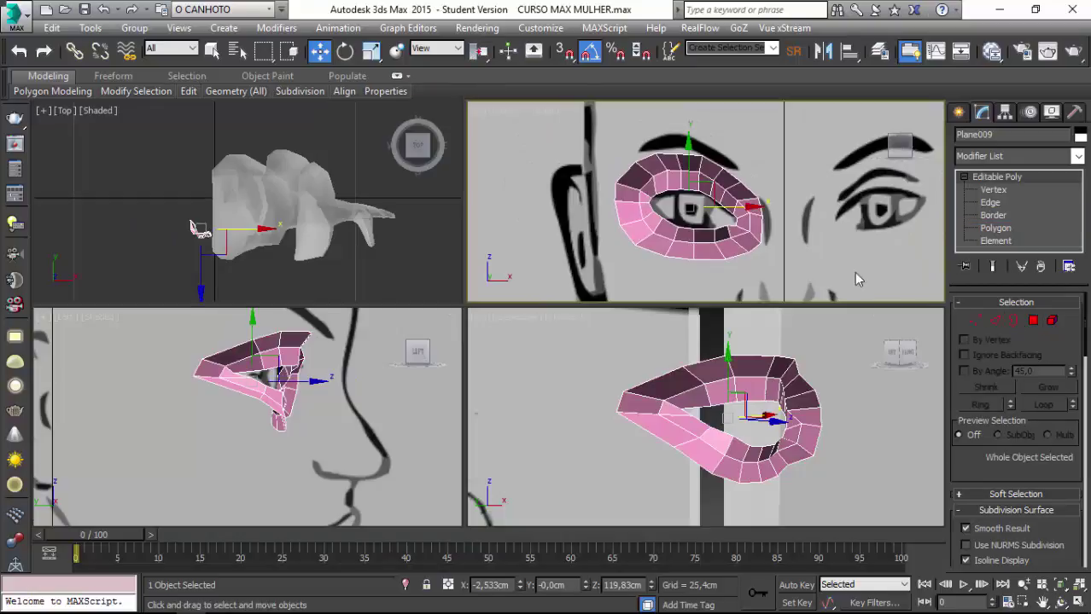
{"action": "left_click", "coordinate": [681, 258]}
{"action": "left_click", "coordinate": [678, 259]}
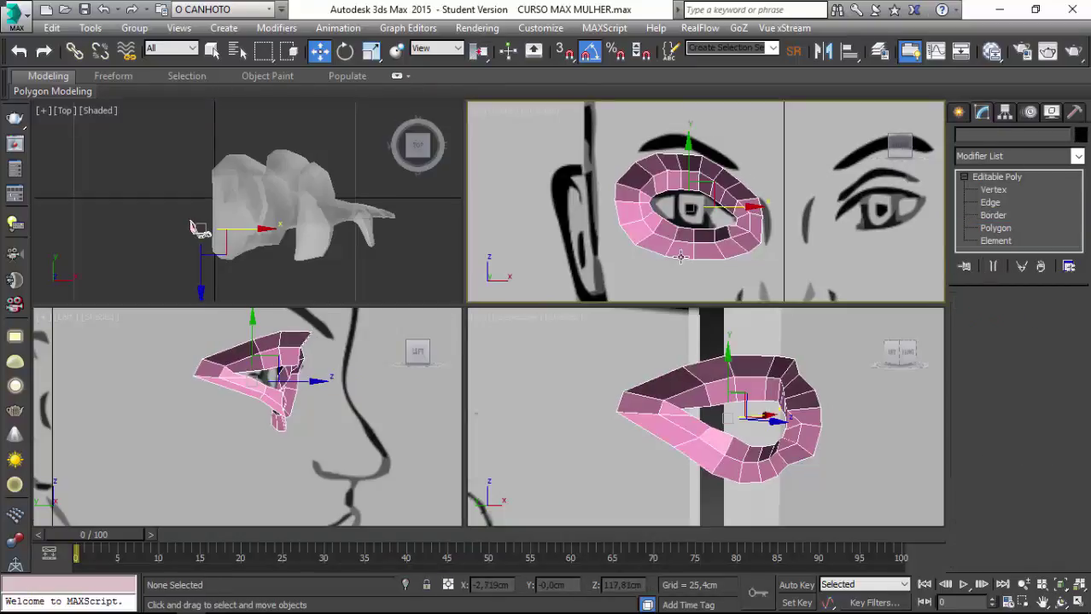
{"action": "left_click", "coordinate": [676, 261]}
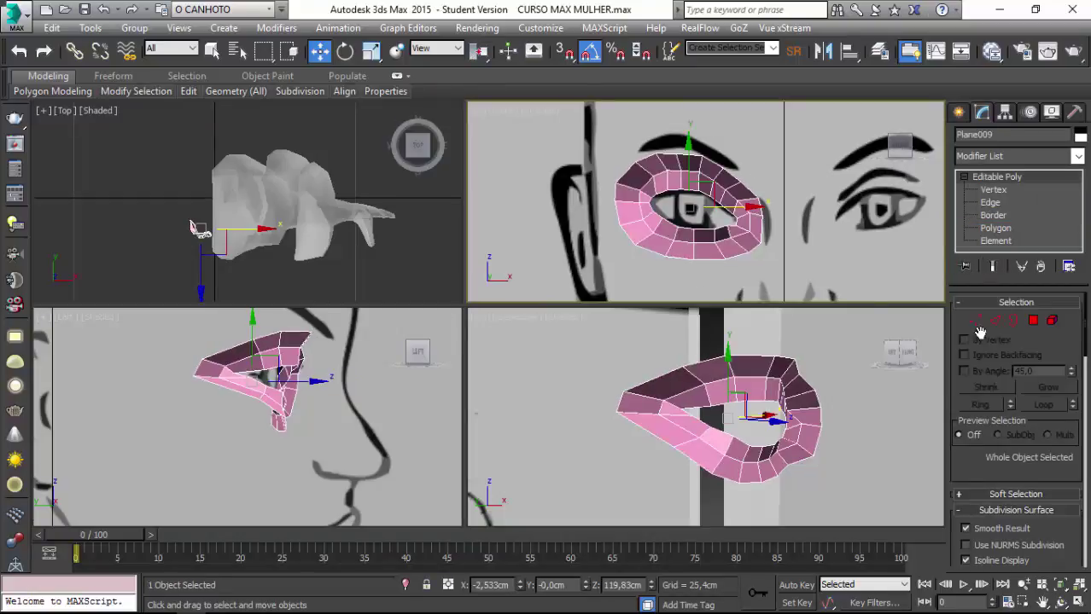
{"action": "left_click", "coordinate": [1014, 322]}
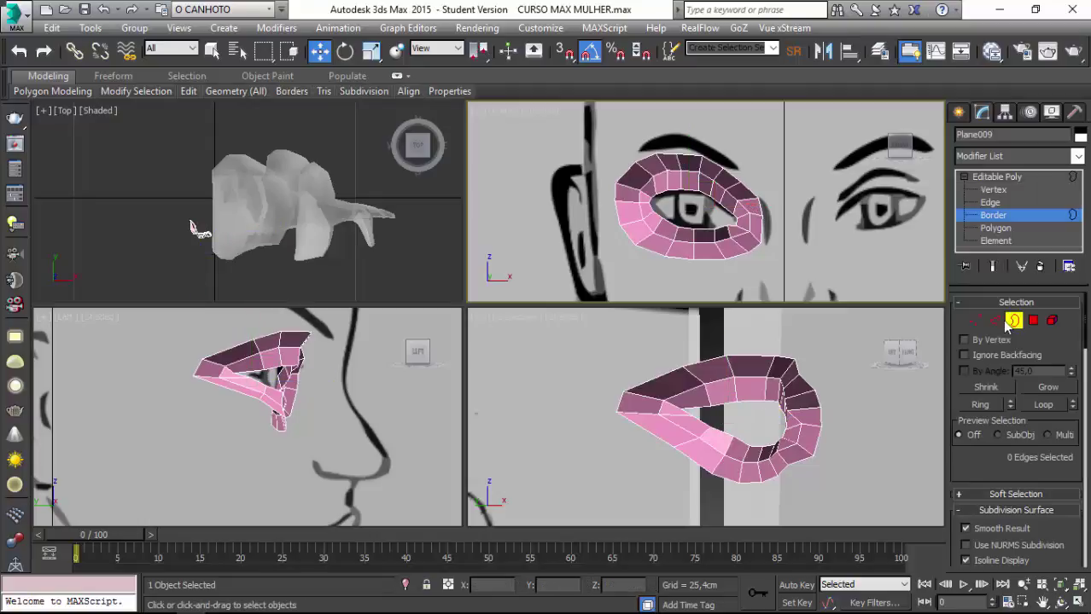
{"action": "left_click", "coordinate": [726, 259]}
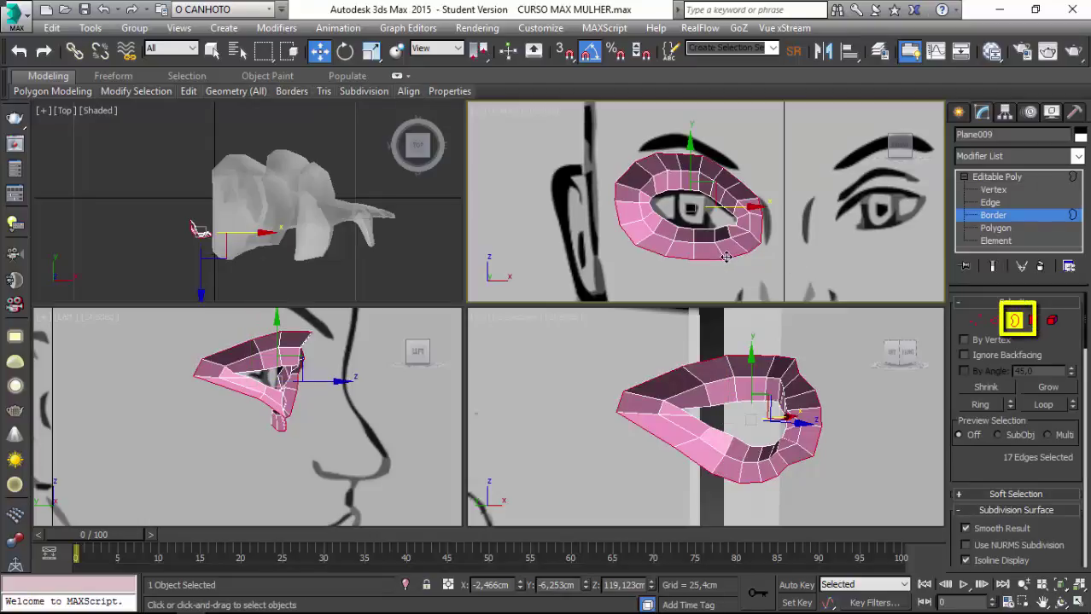
Shift-scale the border outward into a third, wider ring of polygons.
{"action": "left_click", "coordinate": [372, 53]}
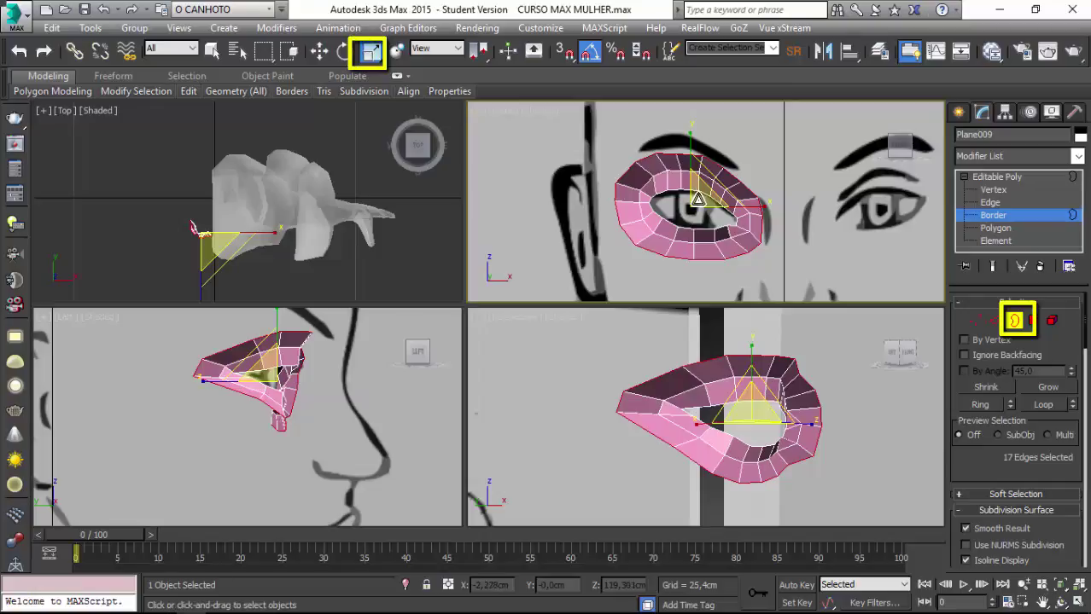
{"action": "left_click_drag", "start_coordinate": [699, 201], "coordinate": [708, 176], "text": "shift"}
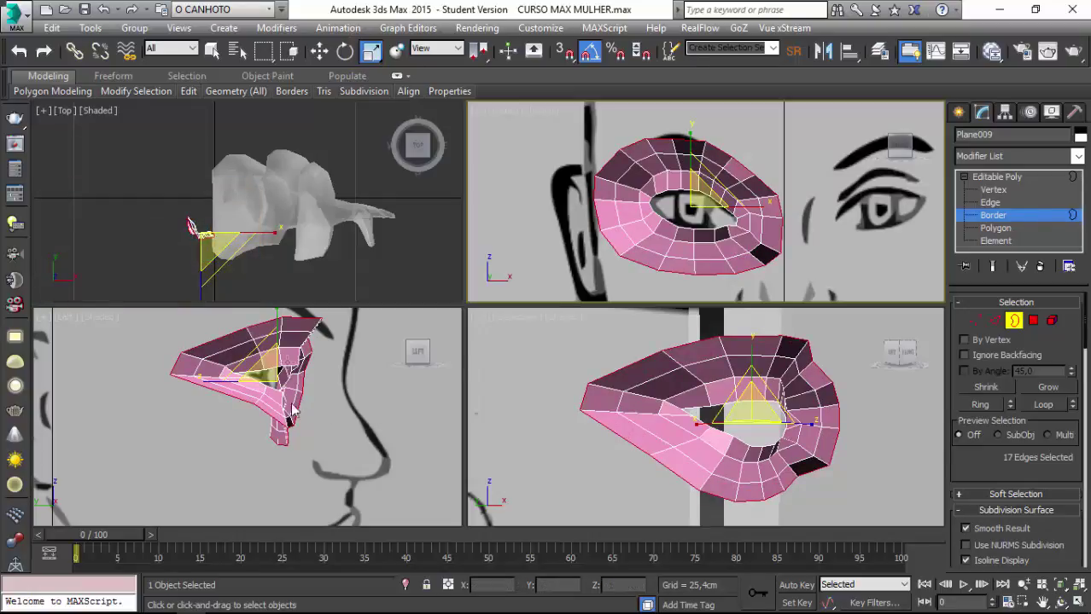
{"action": "left_click", "coordinate": [449, 90]}
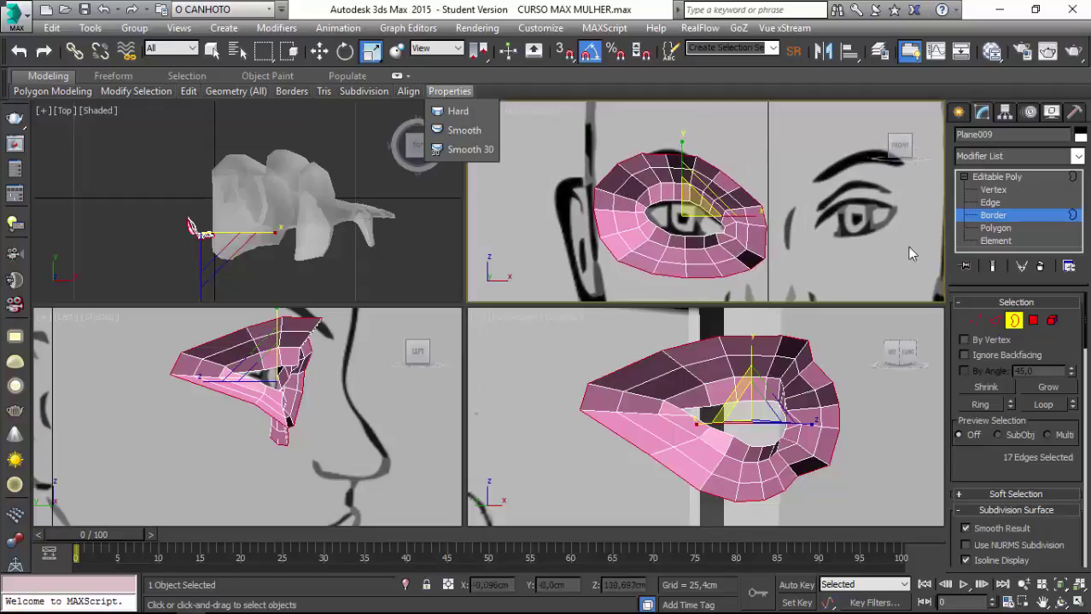
Select three vertices at the strip's corner and shift them forward in depth.
{"action": "left_click", "coordinate": [975, 320]}
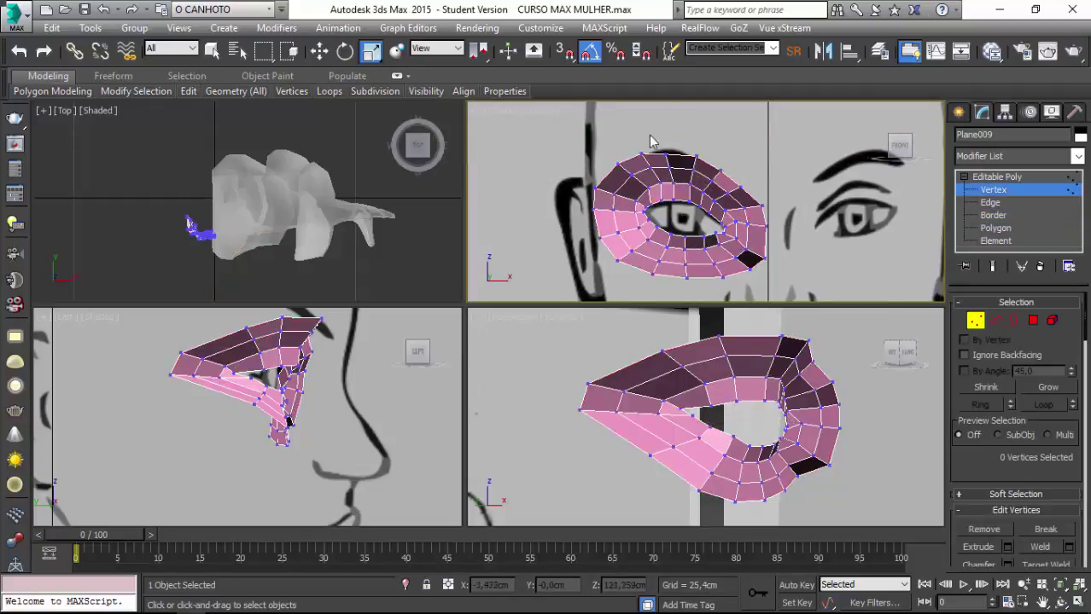
{"action": "scroll", "coordinate": [682, 157], "scroll_direction": "up", "scroll_amount": 3}
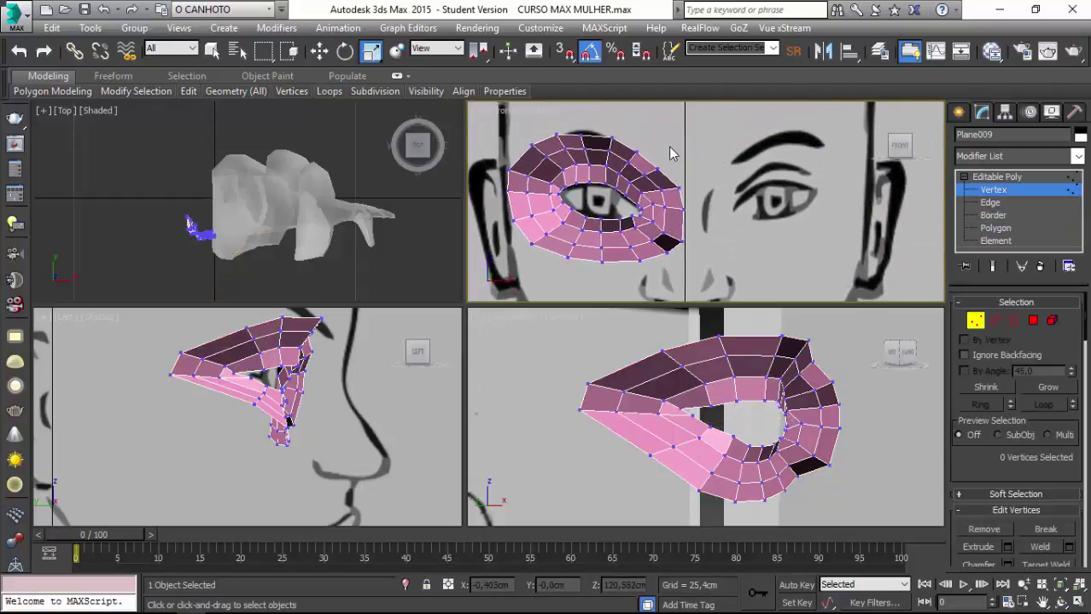
{"action": "scroll", "coordinate": [667, 154], "scroll_direction": "up", "scroll_amount": 1}
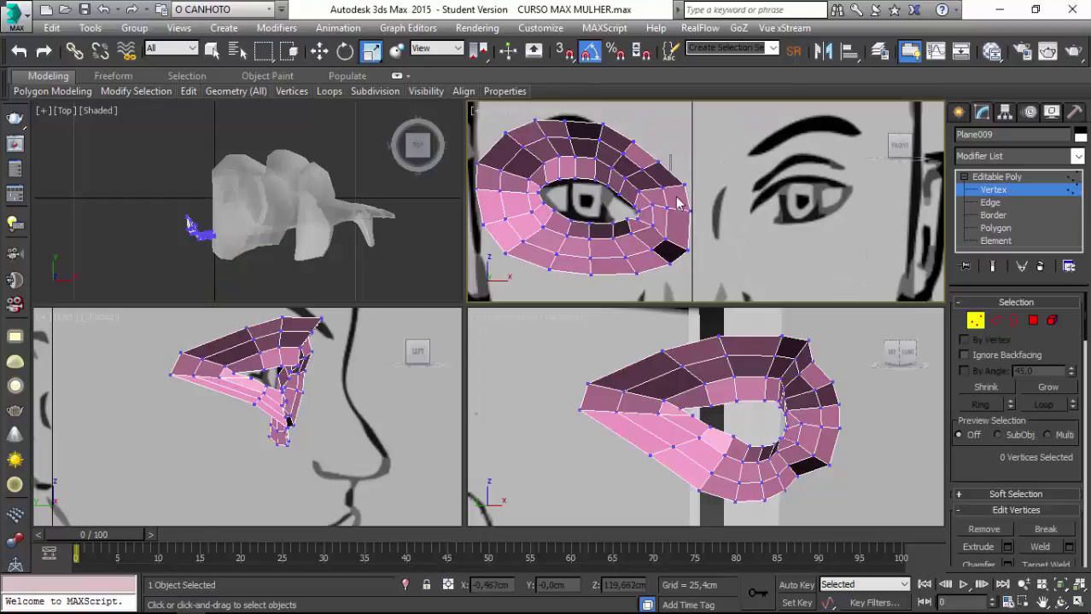
{"action": "left_click_drag", "start_coordinate": [694, 264], "coordinate": [694, 266]}
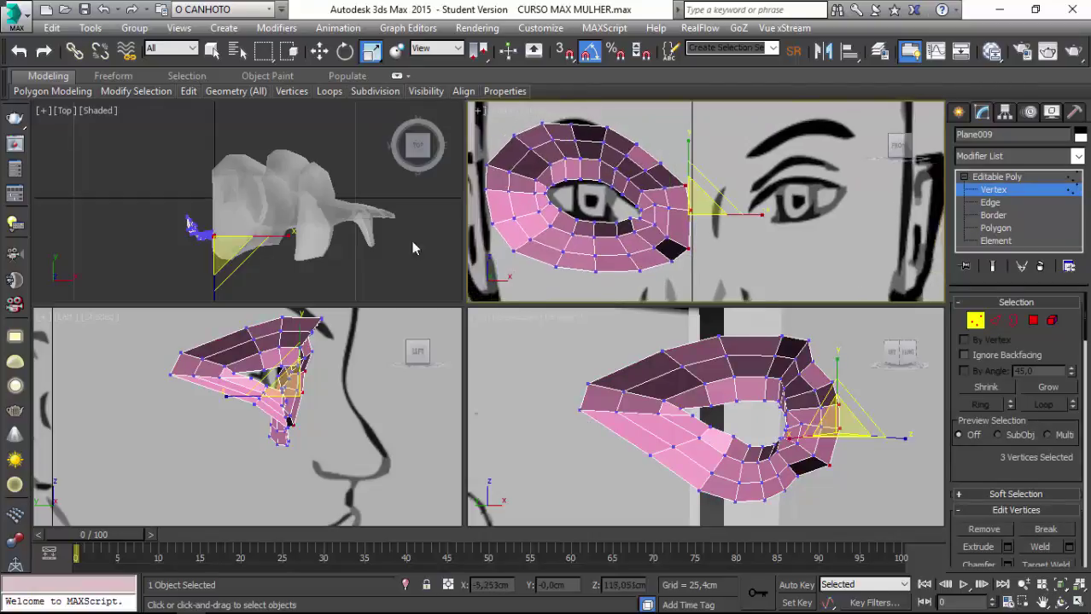
{"action": "scroll", "coordinate": [682, 247], "scroll_direction": "down", "scroll_amount": 3}
{"action": "left_click", "coordinate": [323, 52]}
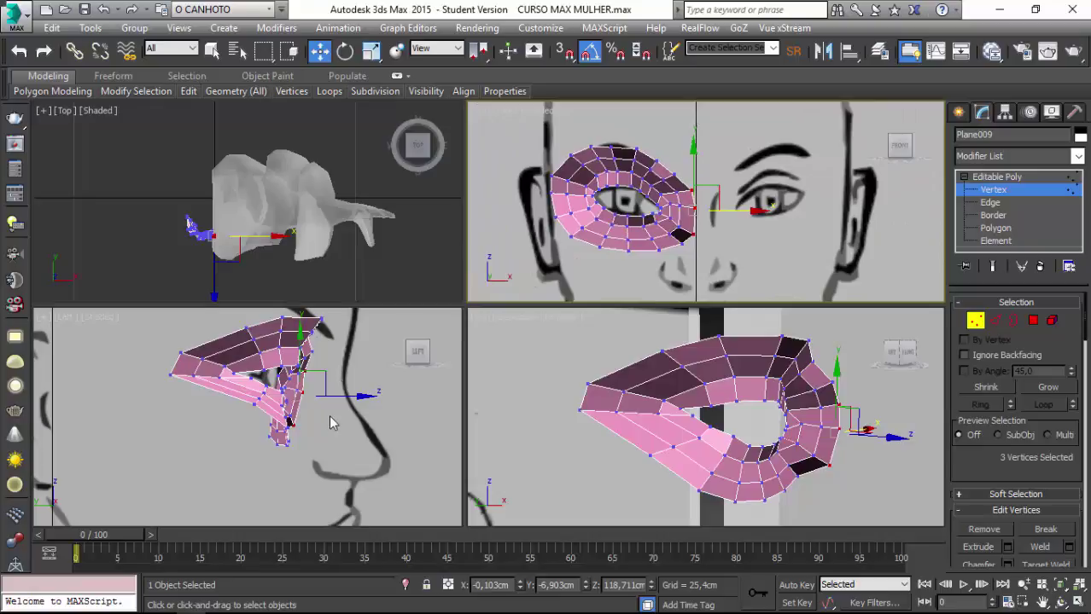
{"action": "left_click_drag", "start_coordinate": [358, 401], "coordinate": [381, 401]}
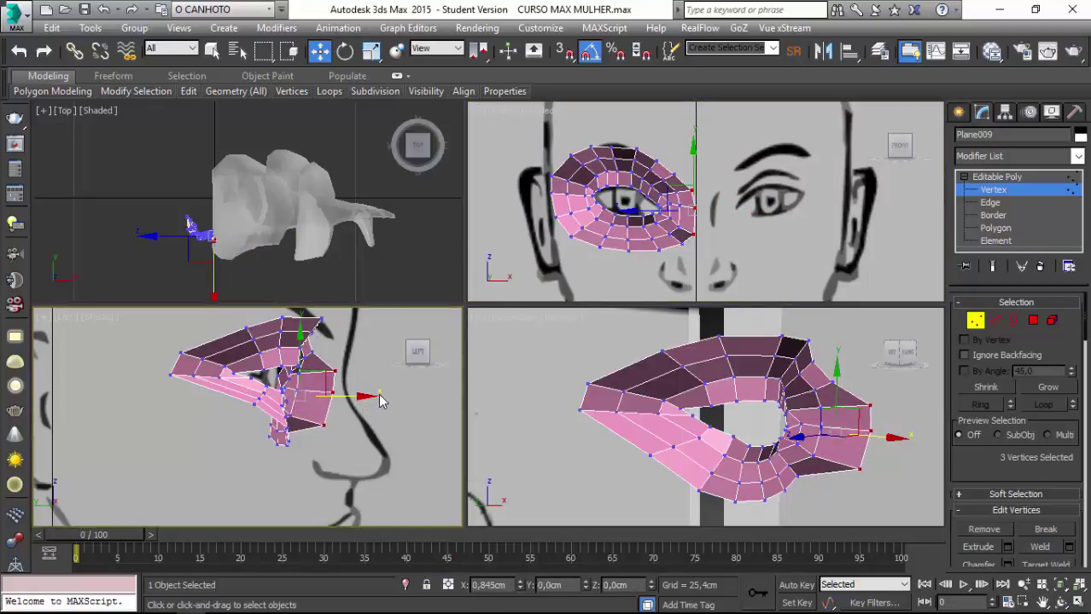
Move a single corner vertex and another edge vertex forward in depth to fit the profile.
{"action": "left_click", "coordinate": [320, 425]}
{"action": "left_click_drag", "start_coordinate": [345, 426], "coordinate": [360, 425]}
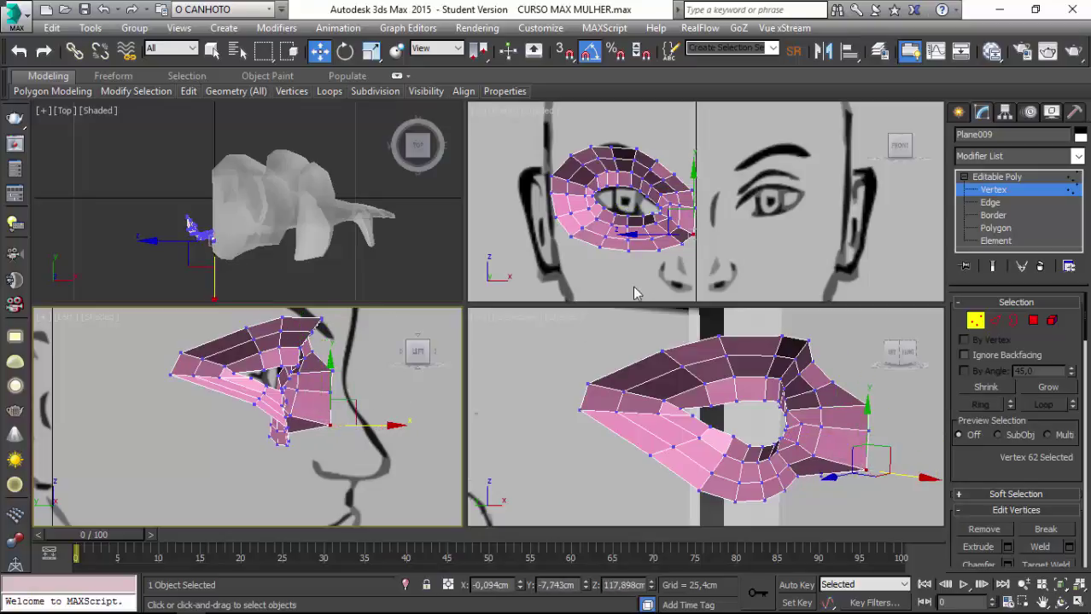
{"action": "left_click", "coordinate": [682, 242]}
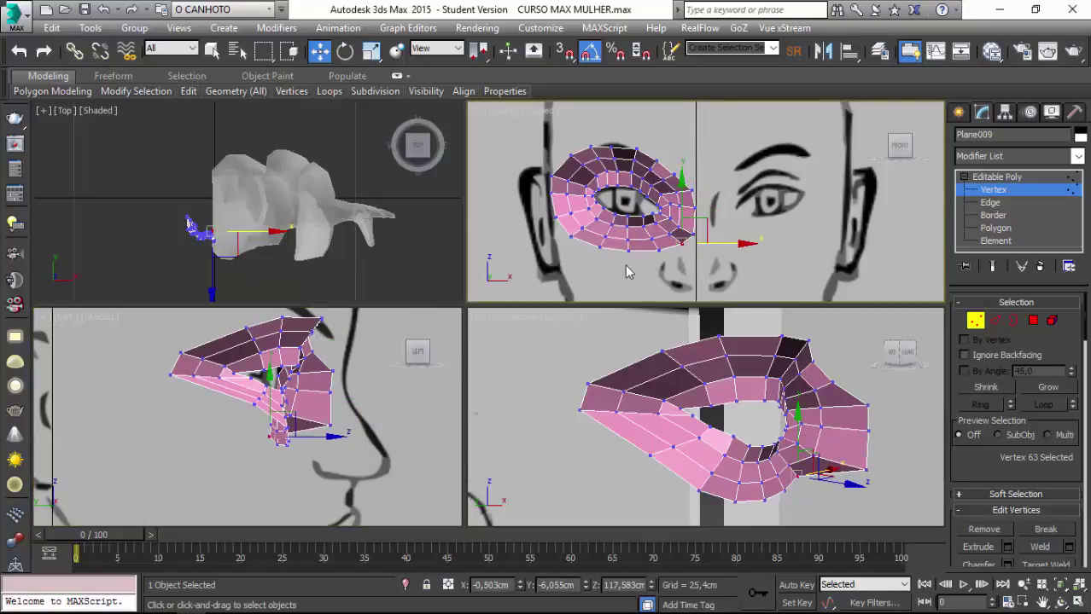
{"action": "scroll", "coordinate": [626, 271], "scroll_direction": "up", "scroll_amount": 3}
{"action": "middle_click_drag", "start_coordinate": [626, 271], "coordinate": [614, 291]}
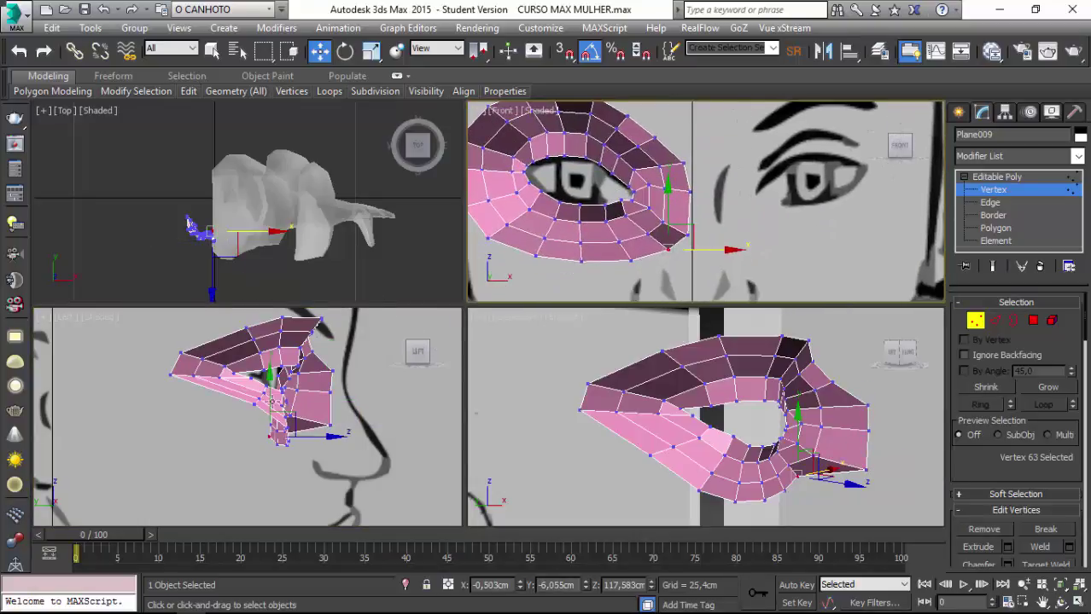
{"action": "left_click_drag", "start_coordinate": [333, 437], "coordinate": [363, 440]}
Nudge two bottom-edge vertices in depth to match the face profile.
{"action": "scroll", "coordinate": [362, 437], "scroll_direction": "down", "scroll_amount": 3}
{"action": "left_click_drag", "start_coordinate": [554, 258], "coordinate": [627, 294]}
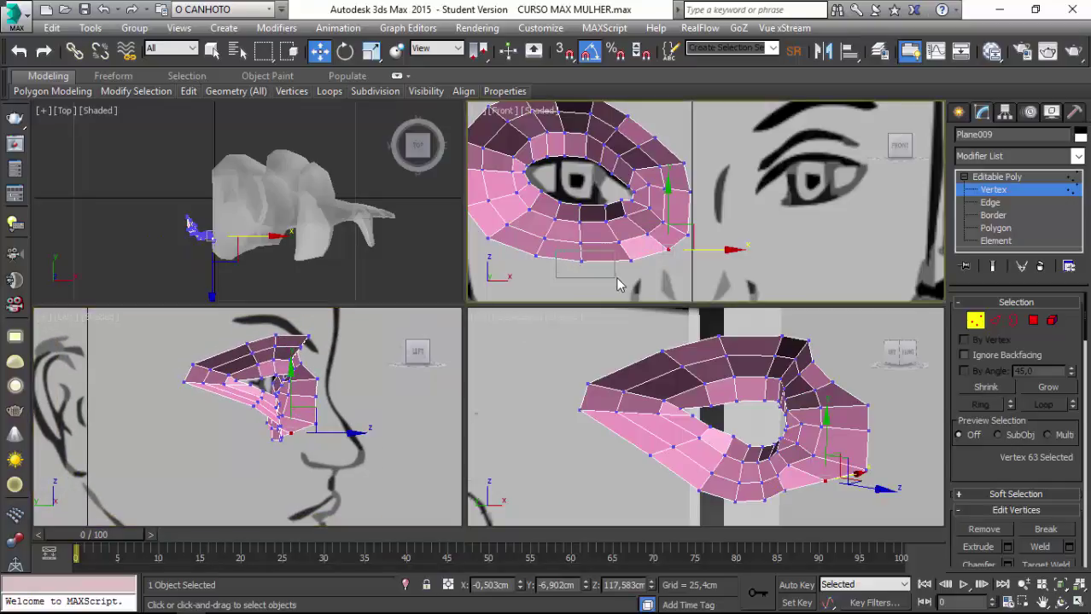
{"action": "left_click_drag", "start_coordinate": [333, 447], "coordinate": [338, 441]}
{"action": "scroll", "coordinate": [384, 306], "scroll_direction": "down", "scroll_amount": 3}
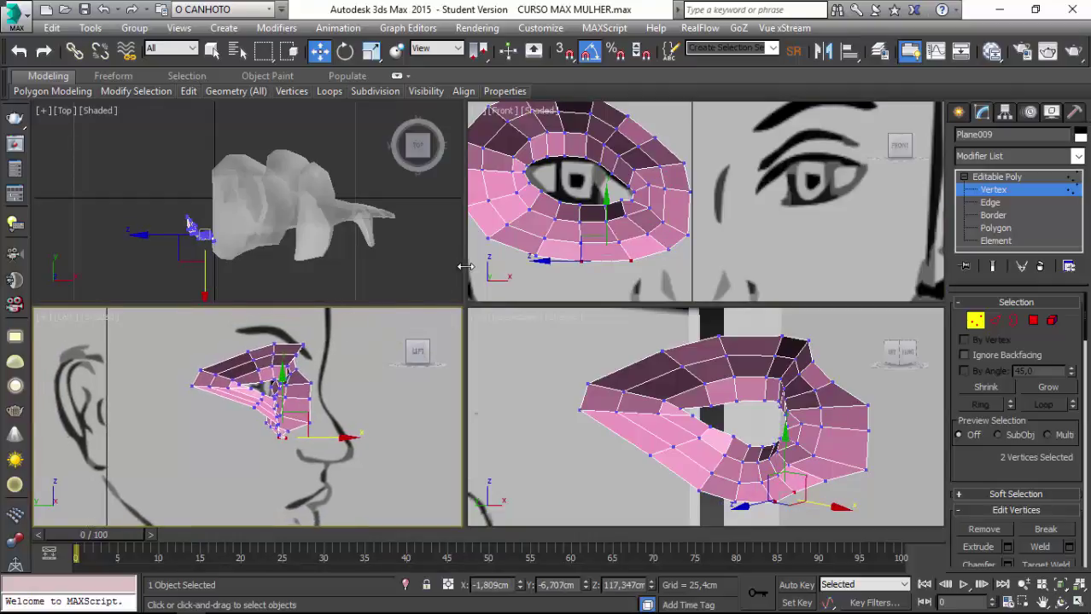
{"action": "left_click", "coordinate": [482, 243]}
Move three outer-edge vertices back in depth, then fine-tune one of them and a lower vertex.
{"action": "middle_click_drag", "start_coordinate": [474, 232], "coordinate": [576, 236]}
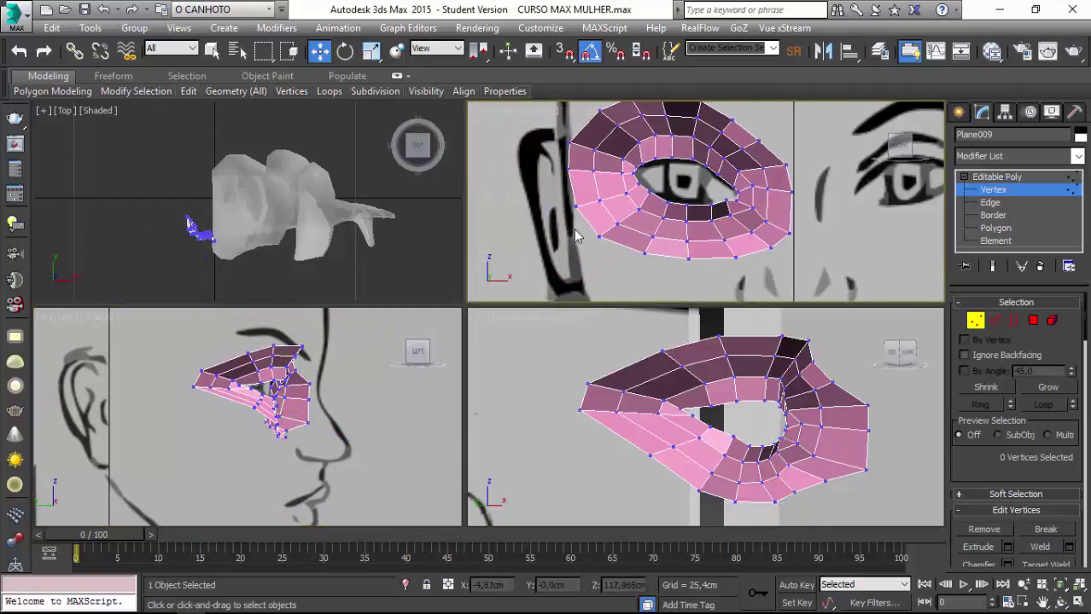
{"action": "left_click_drag", "start_coordinate": [560, 169], "coordinate": [586, 249]}
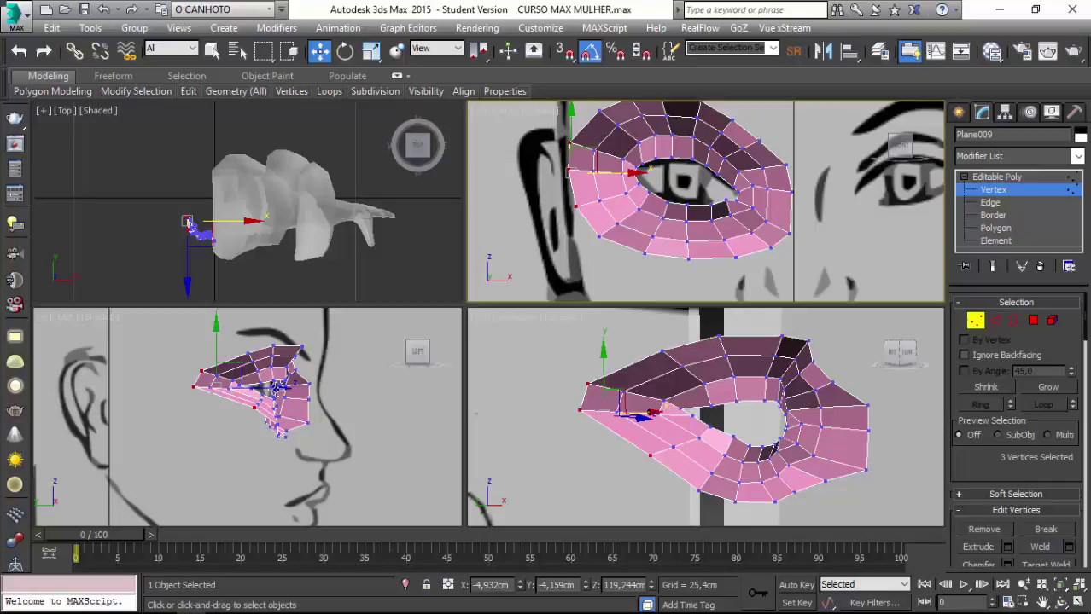
{"action": "left_click_drag", "start_coordinate": [277, 388], "coordinate": [238, 412]}
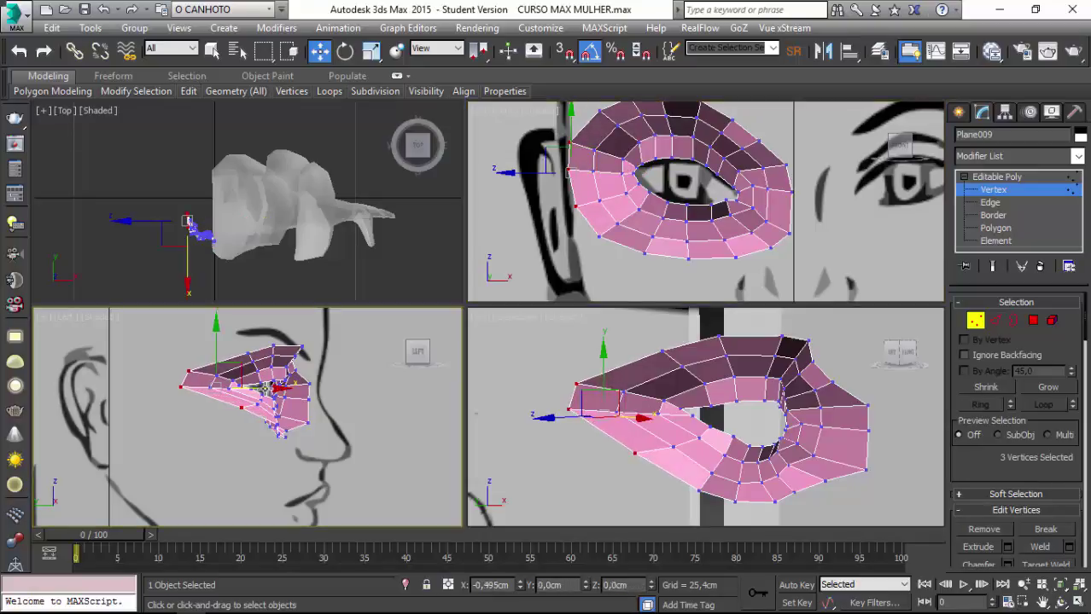
{"action": "left_click", "coordinate": [247, 411]}
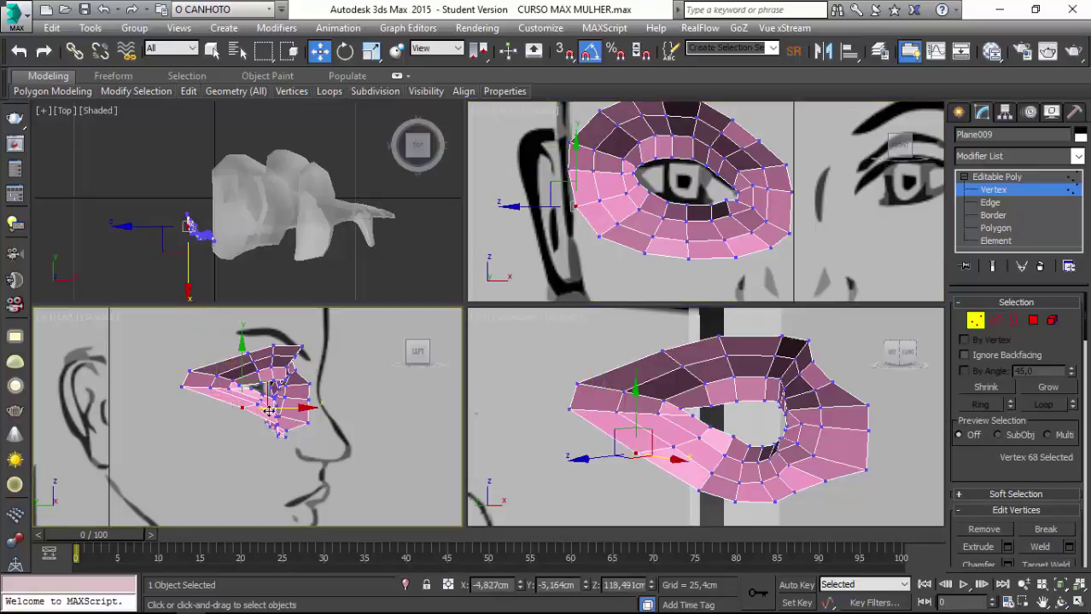
{"action": "left_click_drag", "start_coordinate": [252, 413], "coordinate": [248, 408]}
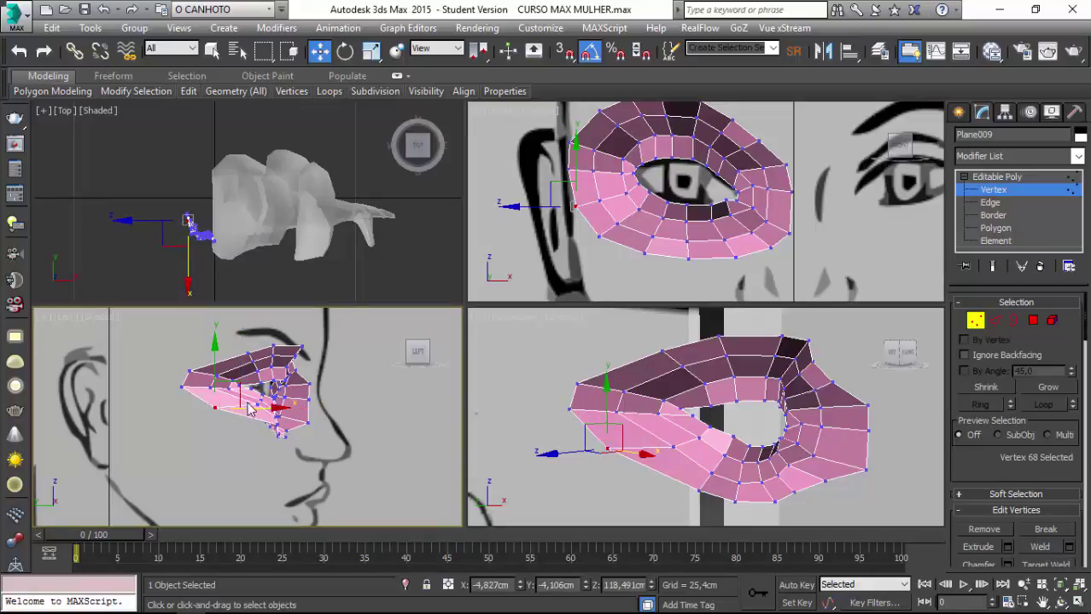
{"action": "left_click", "coordinate": [596, 237]}
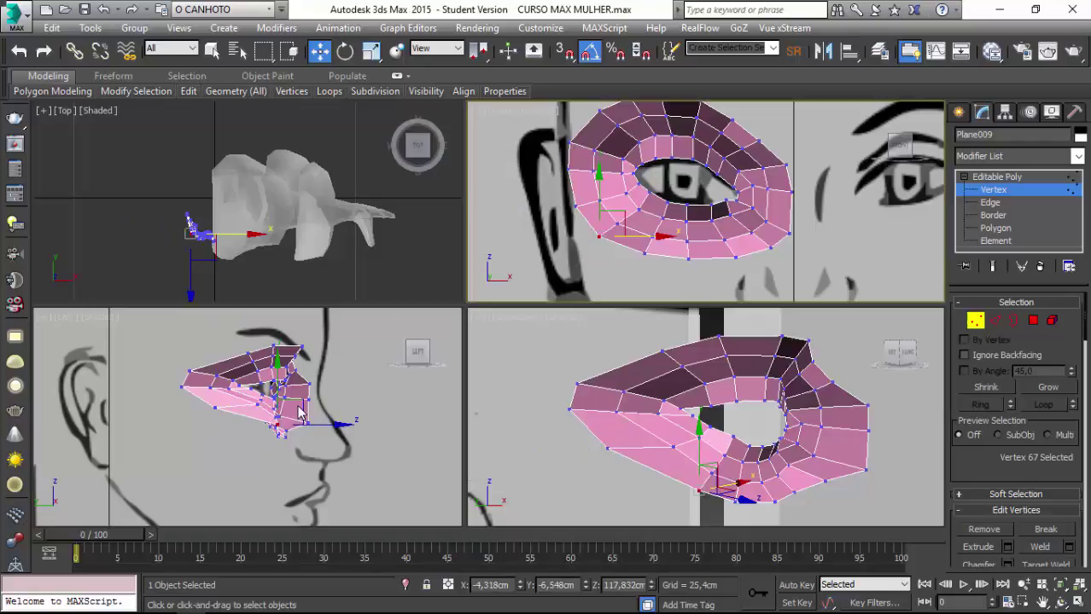
{"action": "left_click_drag", "start_coordinate": [330, 429], "coordinate": [327, 431]}
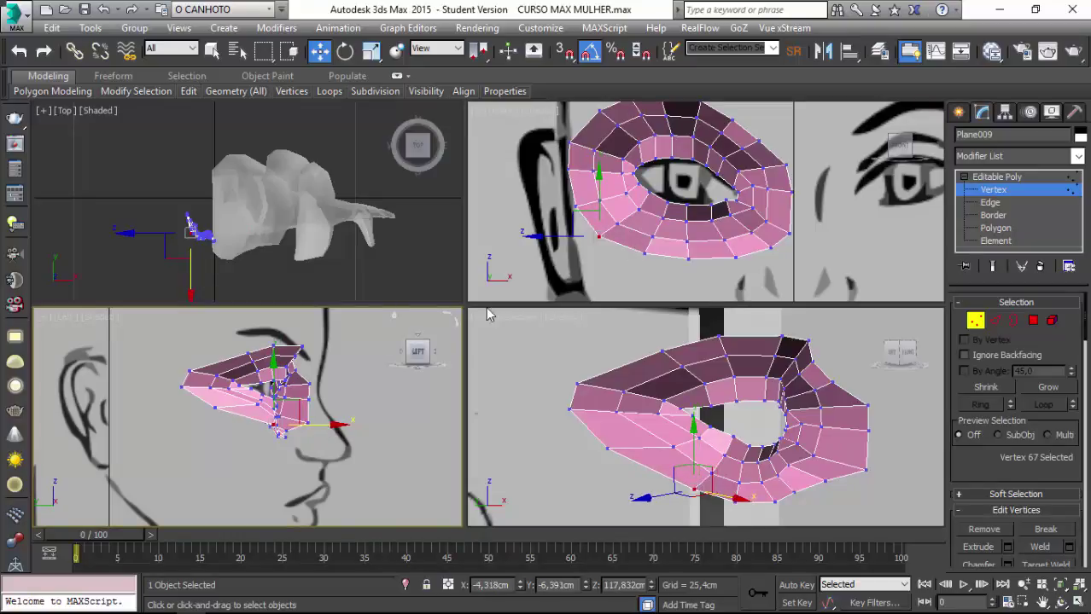
Move two neighbouring upper-edge vertices of the strip in depth.
{"action": "left_click", "coordinate": [529, 176]}
{"action": "scroll", "coordinate": [528, 179], "scroll_direction": "down", "scroll_amount": 1}
{"action": "scroll", "coordinate": [525, 183], "scroll_direction": "down", "scroll_amount": 2}
{"action": "scroll", "coordinate": [521, 187], "scroll_direction": "down", "scroll_amount": 2}
{"action": "scroll", "coordinate": [495, 205], "scroll_direction": "down", "scroll_amount": 2}
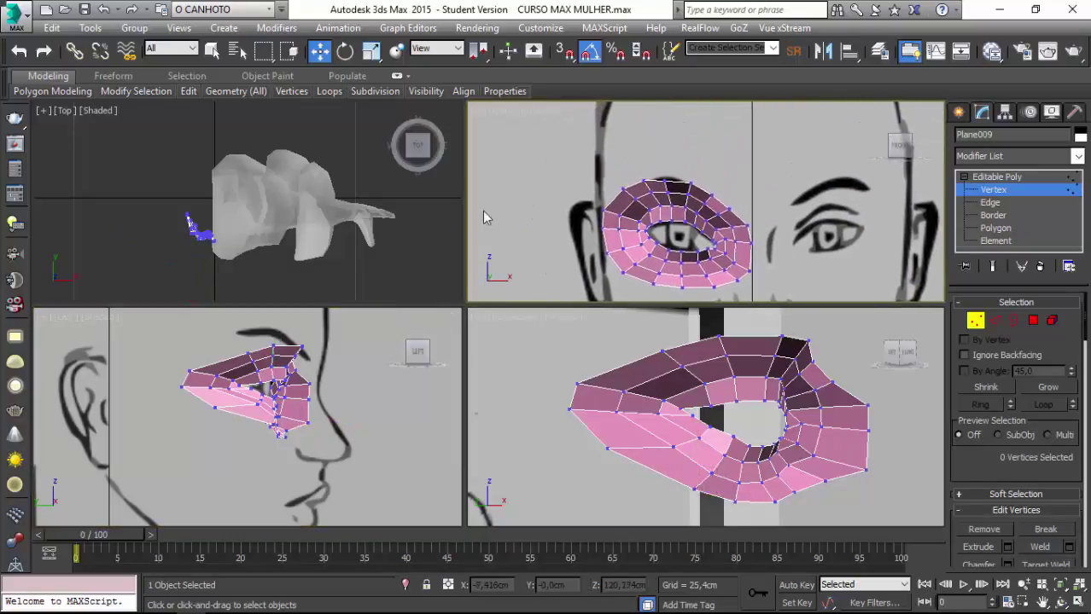
{"action": "scroll", "coordinate": [482, 218], "scroll_direction": "up", "scroll_amount": 3}
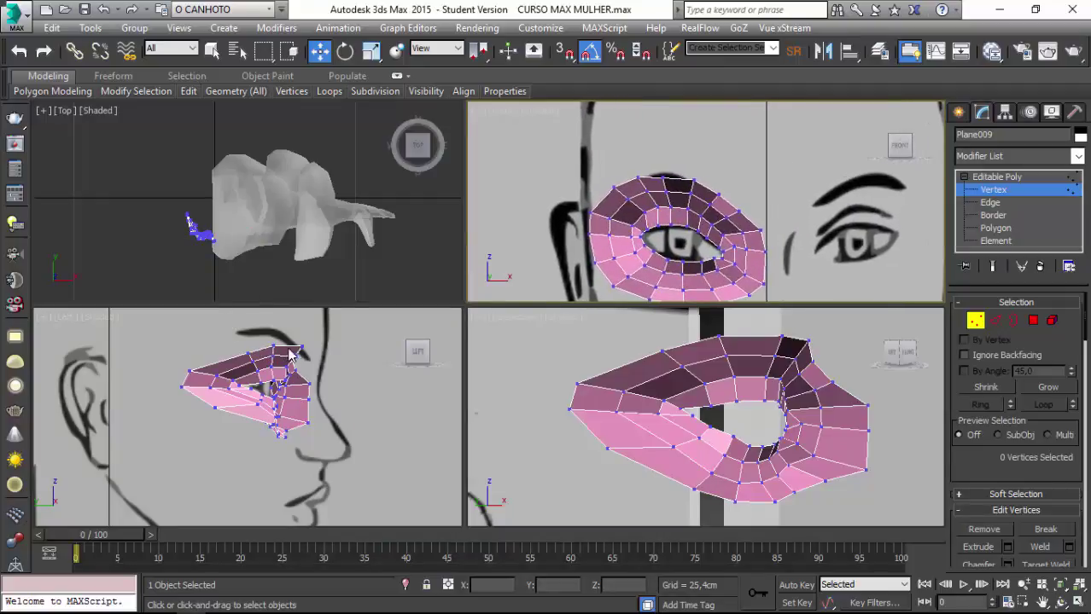
{"action": "left_click", "coordinate": [739, 212]}
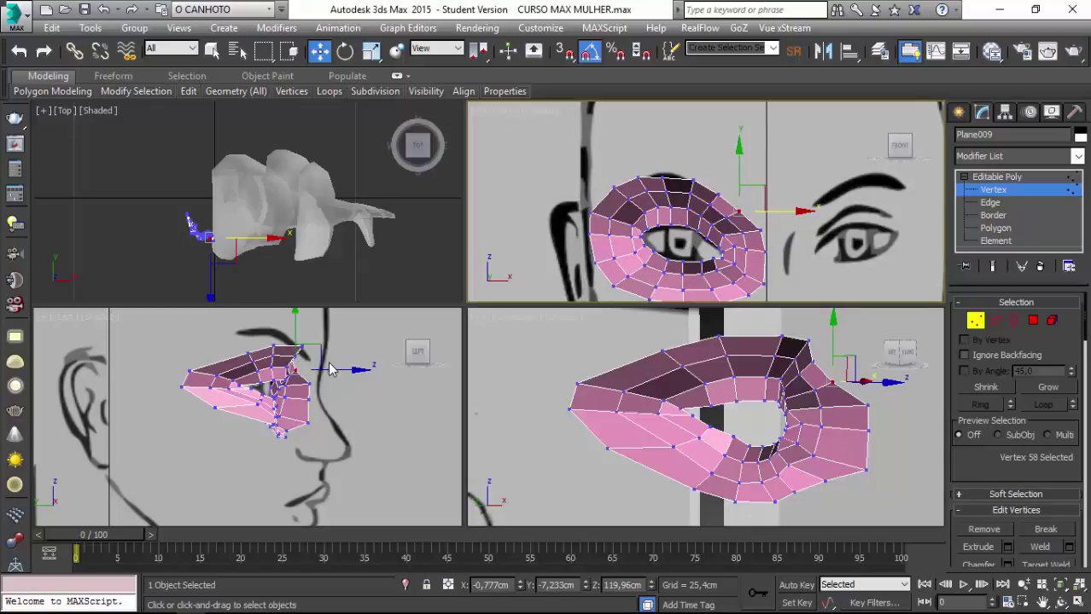
{"action": "left_click_drag", "start_coordinate": [338, 374], "coordinate": [361, 378]}
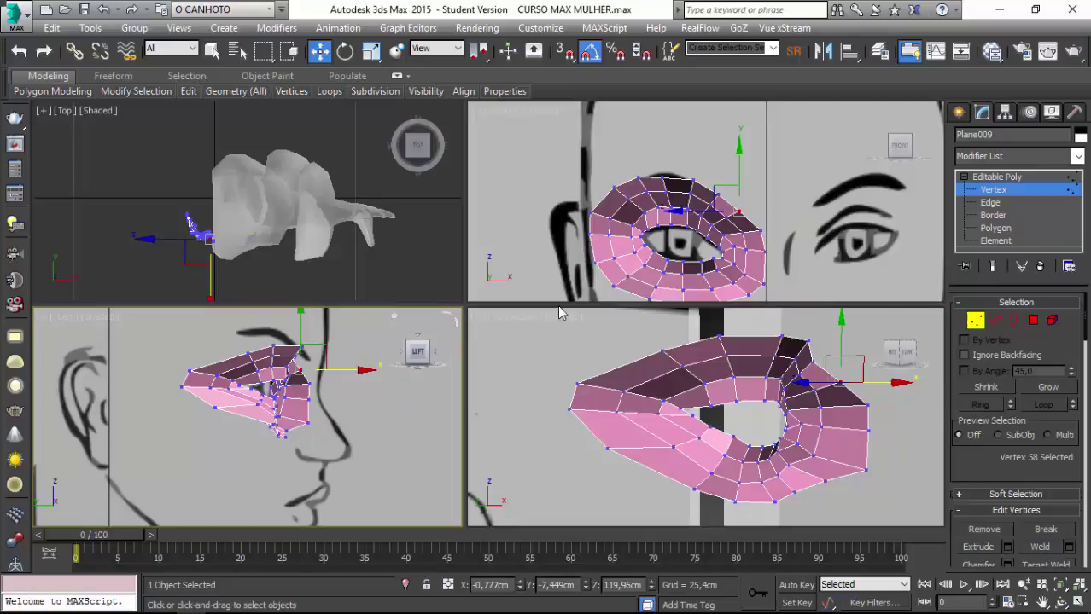
{"action": "left_click", "coordinate": [718, 194]}
{"action": "left_click_drag", "start_coordinate": [350, 359], "coordinate": [367, 363]}
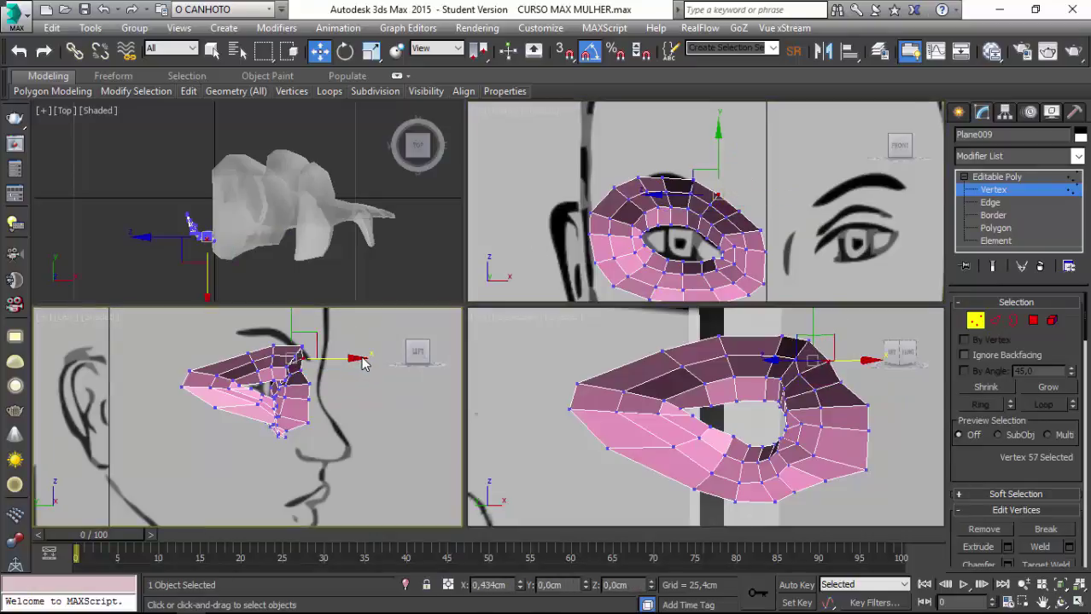
Fine-tune the first upper-edge vertex's depth and orbit the Perspective view to check the curve.
{"action": "left_click", "coordinate": [299, 371]}
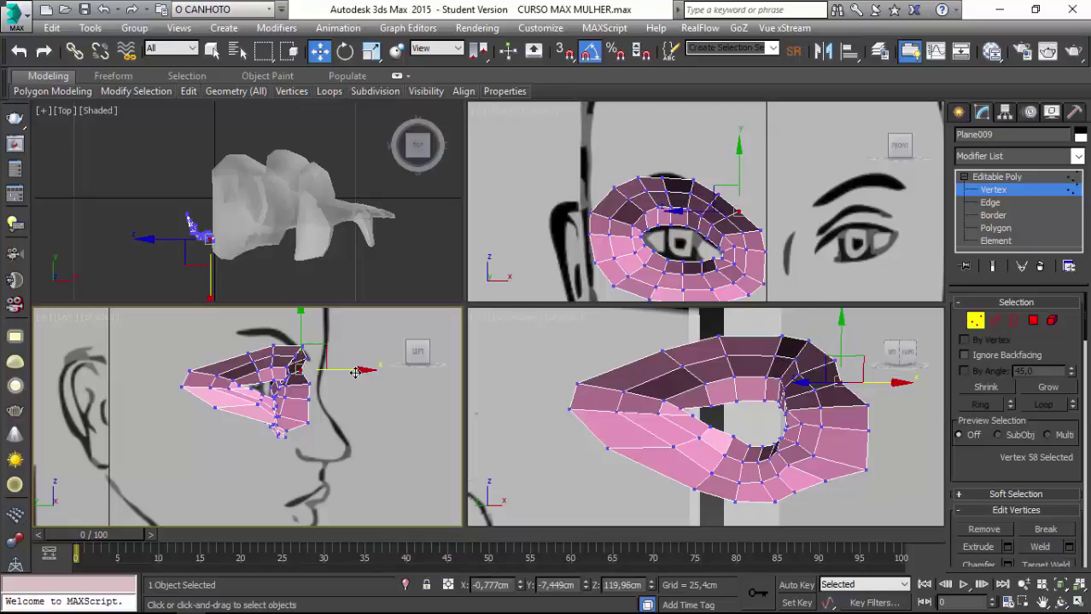
{"action": "left_click_drag", "start_coordinate": [355, 372], "coordinate": [360, 372]}
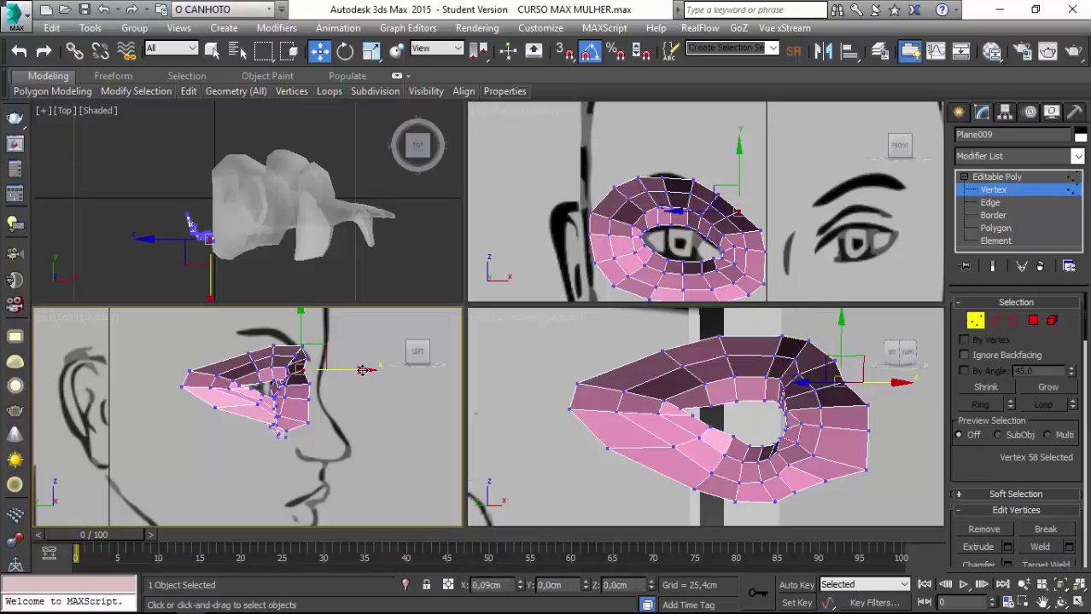
{"action": "left_click", "coordinate": [246, 352]}
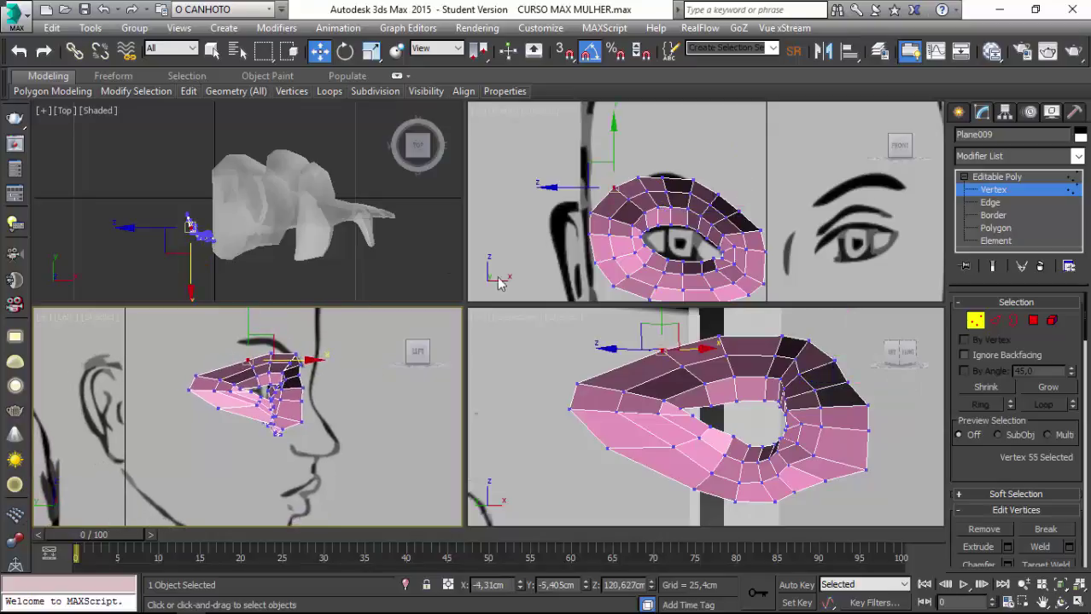
{"action": "left_click", "coordinate": [519, 363]}
{"action": "mouse_move", "coordinate": [518, 366]}
{"action": "middle_mouse_down", "text": "alt"}
{"action": "mouse_move", "coordinate": [599, 410]}
{"action": "mouse_move", "coordinate": [650, 414]}
{"action": "mouse_move", "coordinate": [598, 341]}
{"action": "middle_mouse_up", "text": "alt"}
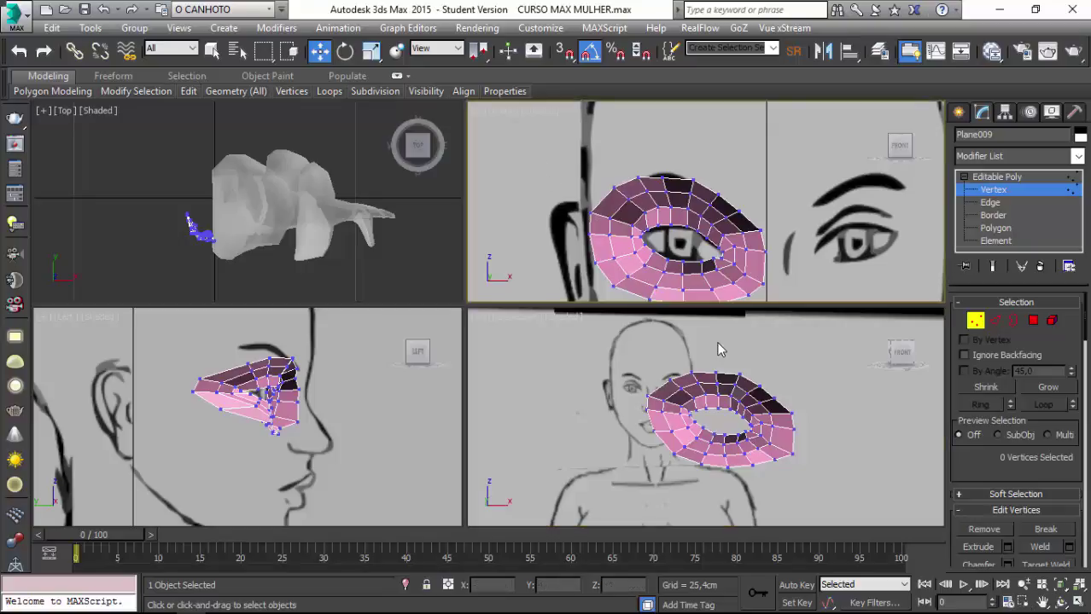
Maximize the front view and select a polygon on the lower eye ring.
{"action": "left_click", "coordinate": [1033, 320]}
{"action": "scroll", "coordinate": [669, 195], "scroll_direction": "down", "scroll_amount": 2}
{"action": "scroll", "coordinate": [668, 193], "scroll_direction": "down", "scroll_amount": 2}
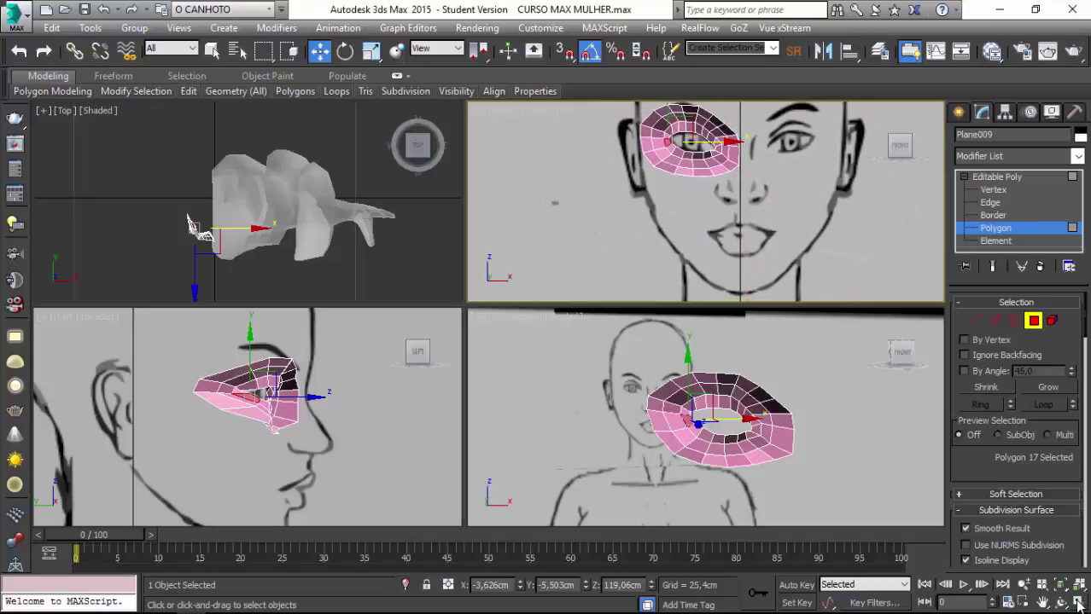
{"action": "key", "text": "alt+w"}
{"action": "scroll", "coordinate": [566, 244], "scroll_direction": "up", "scroll_amount": 2}
{"action": "scroll", "coordinate": [441, 336], "scroll_direction": "up", "scroll_amount": 2}
{"action": "scroll", "coordinate": [514, 316], "scroll_direction": "down", "scroll_amount": 1}
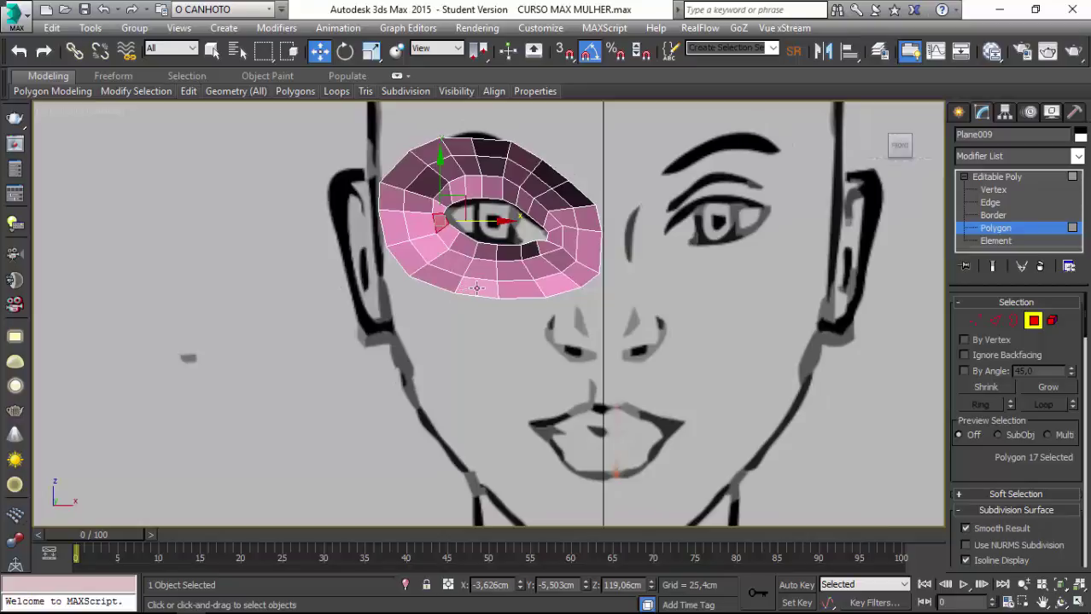
{"action": "left_click", "coordinate": [478, 288]}
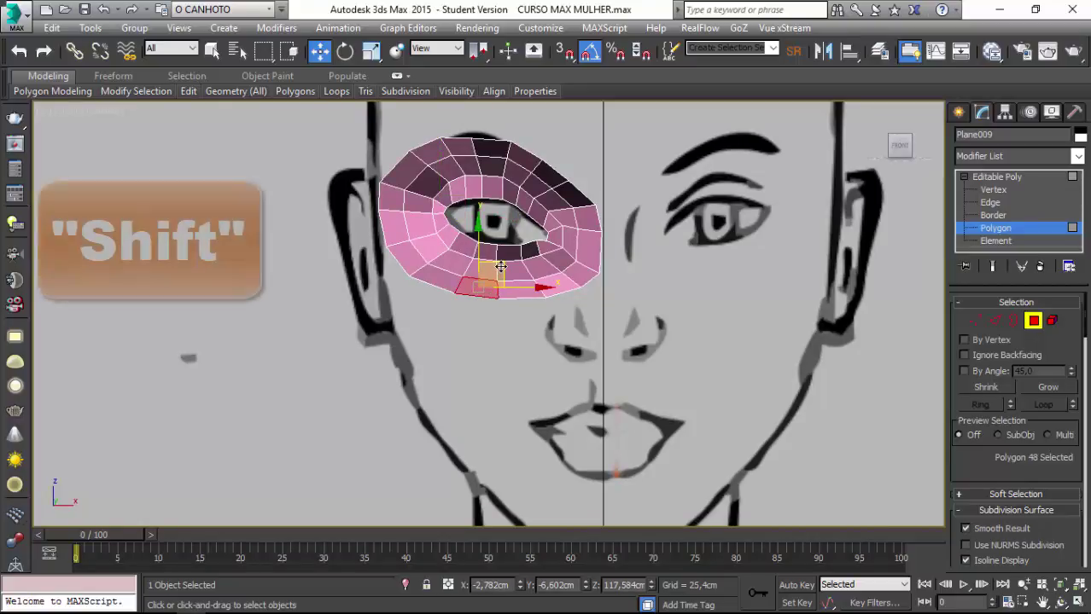
Shift-drag a copy of the polygon just above the lip as a Clone To Element.
{"action": "left_click_drag", "start_coordinate": [499, 267], "coordinate": [608, 359], "text": "shift"}
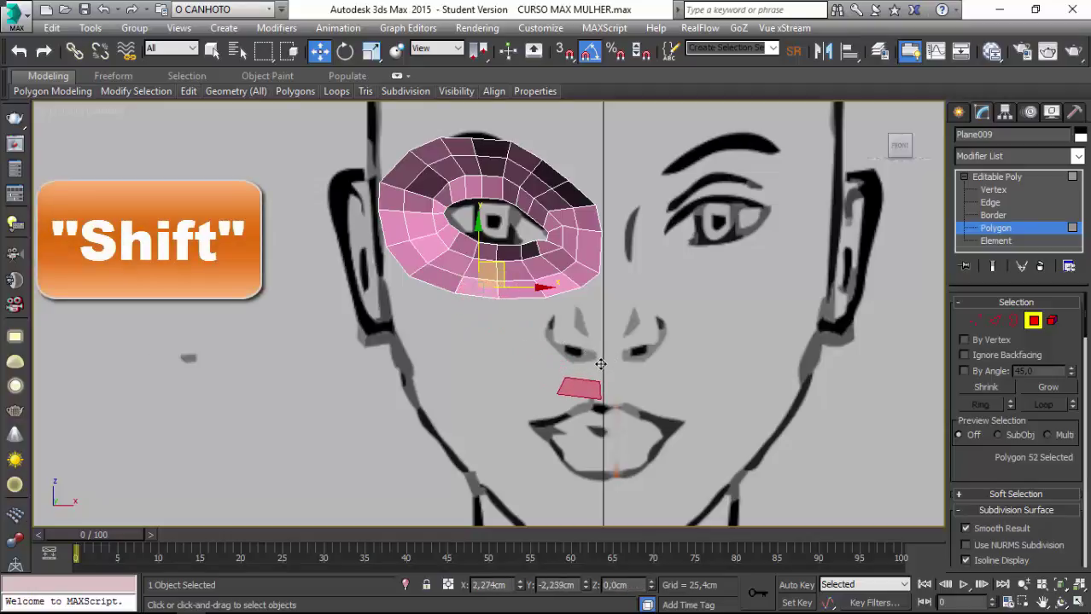
{"action": "left_click_drag", "start_coordinate": [607, 359], "coordinate": [588, 367], "text": "shift"}
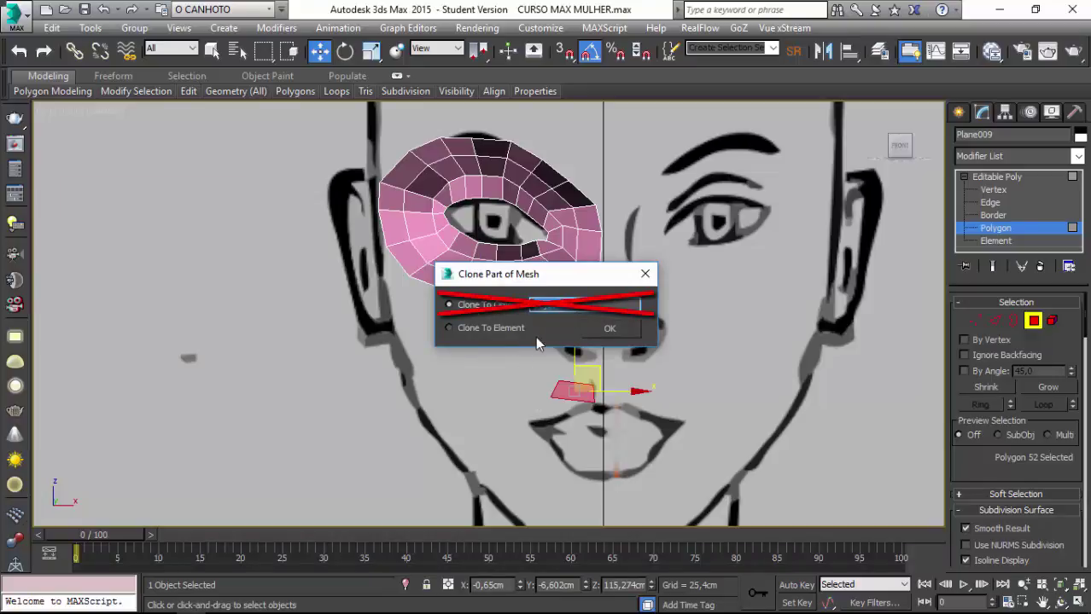
{"action": "left_click", "coordinate": [449, 328]}
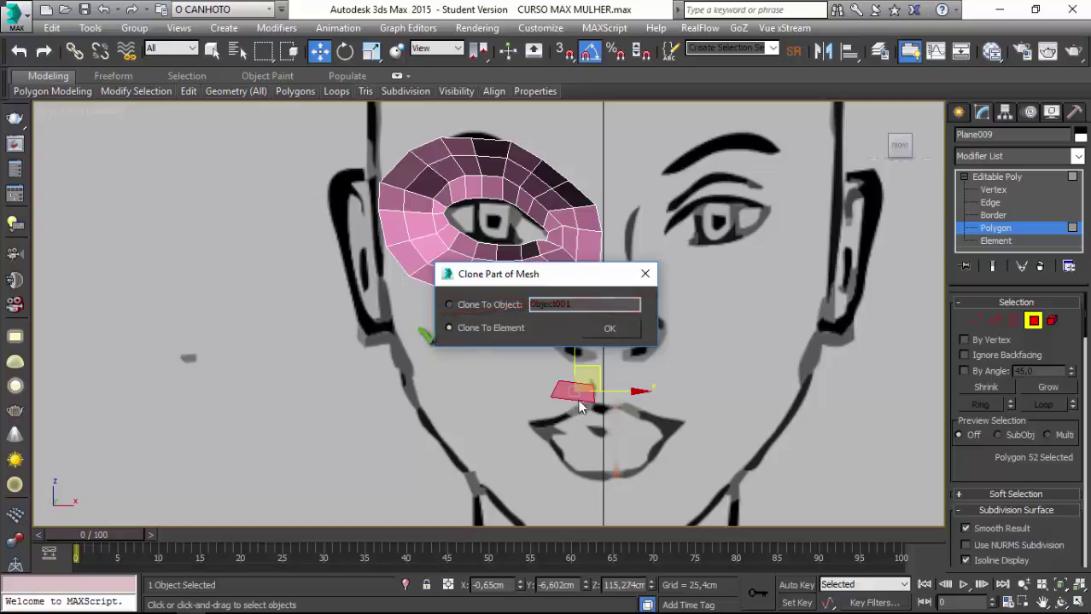
{"action": "left_click", "coordinate": [601, 331]}
{"action": "left_click", "coordinate": [972, 321]}
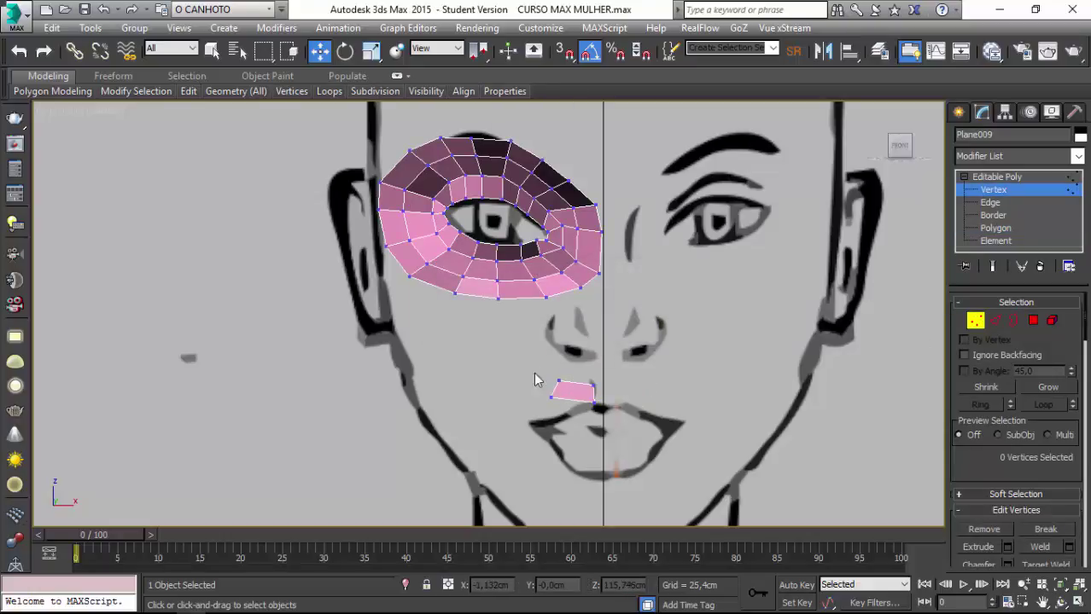
Reshape the bottom-left corner and slide the whole polygon right toward the face's centre line.
{"action": "scroll", "coordinate": [495, 372], "scroll_direction": "up", "scroll_amount": 4}
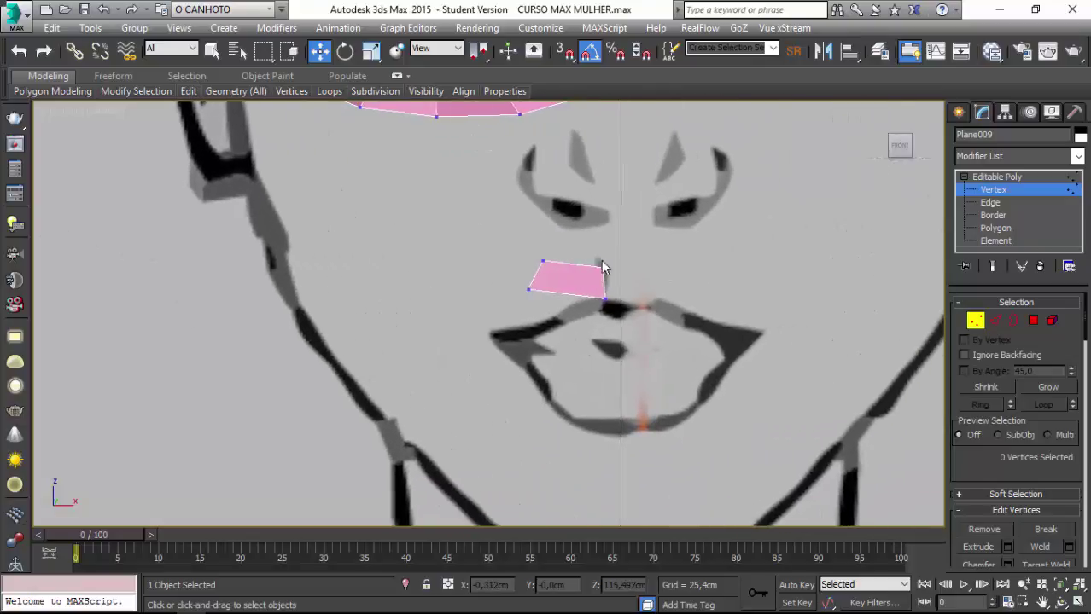
{"action": "left_click", "coordinate": [582, 266]}
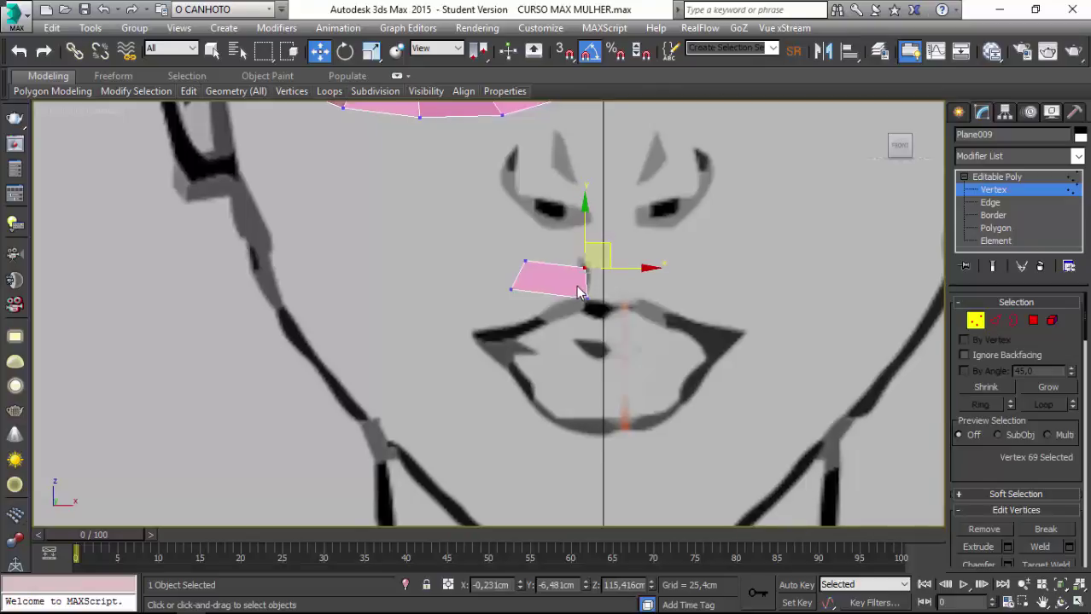
{"action": "left_click", "coordinate": [509, 289]}
{"action": "left_click_drag", "start_coordinate": [532, 274], "coordinate": [570, 285]}
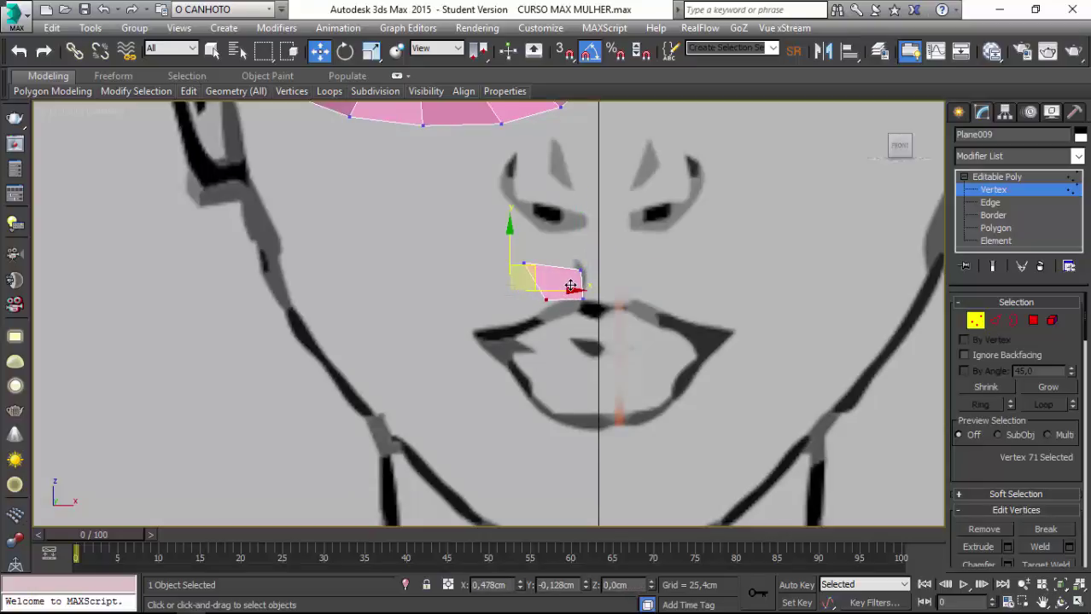
{"action": "left_click_drag", "start_coordinate": [492, 239], "coordinate": [613, 320]}
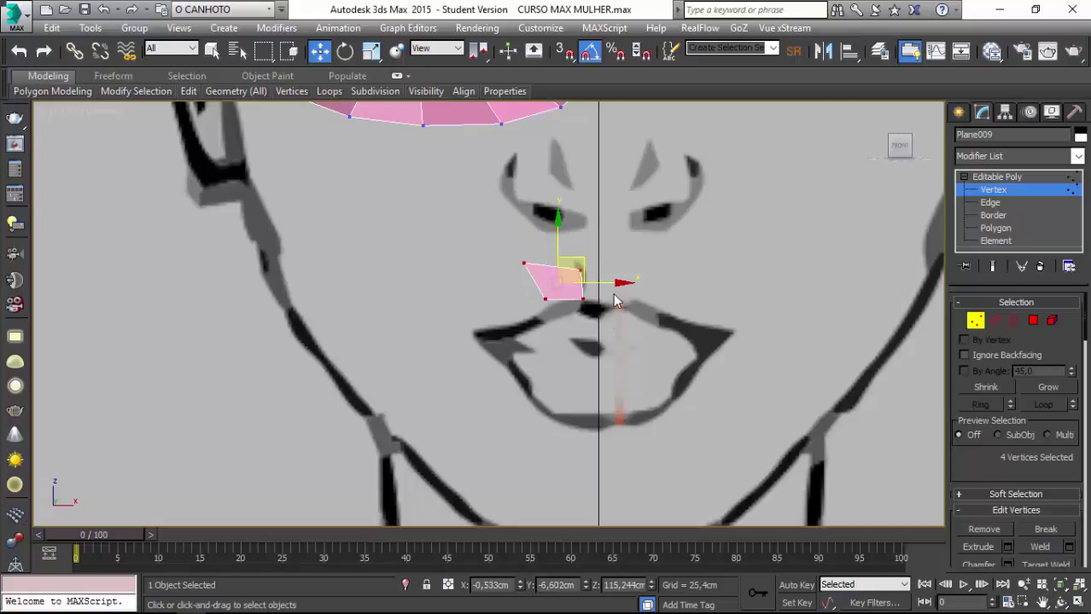
{"action": "left_click_drag", "start_coordinate": [613, 283], "coordinate": [625, 283]}
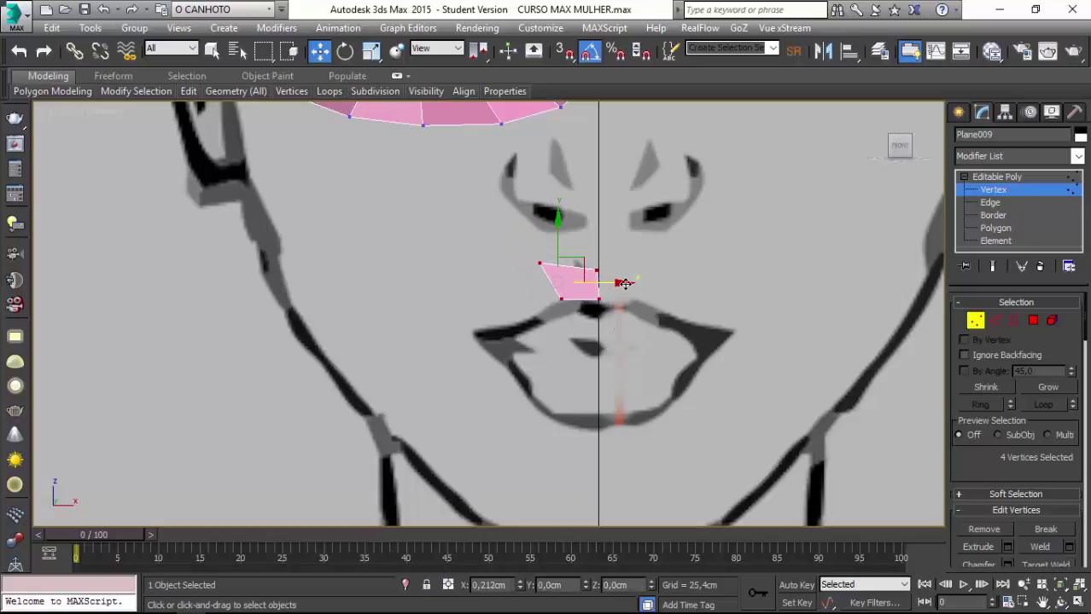
Adjust each of the four corners to square the polygon up just above the upper lip.
{"action": "left_click", "coordinate": [599, 299]}
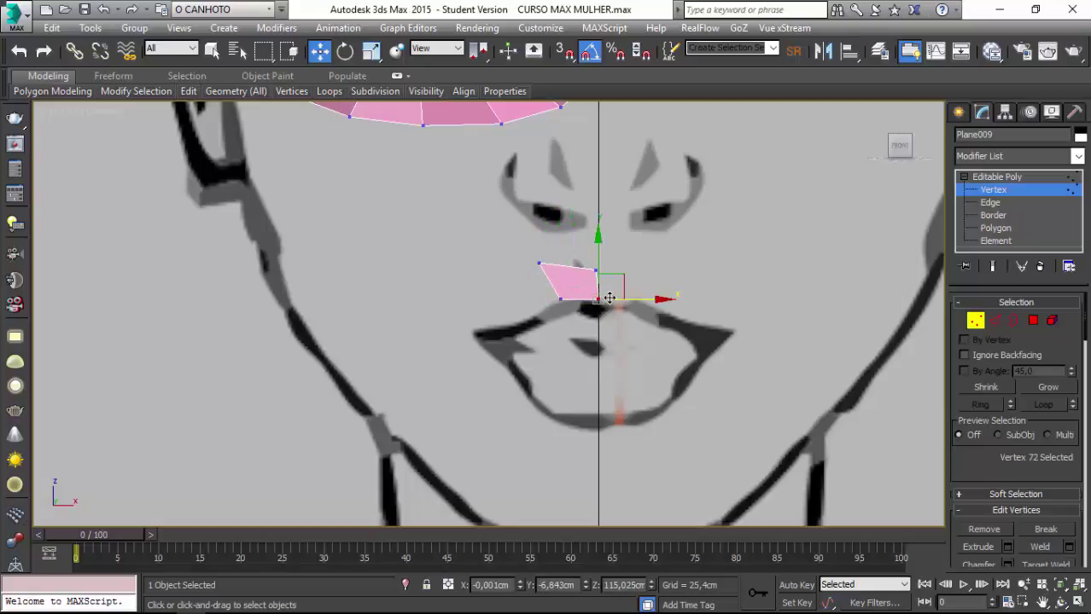
{"action": "left_click_drag", "start_coordinate": [613, 280], "coordinate": [615, 285]}
{"action": "left_click", "coordinate": [595, 270]}
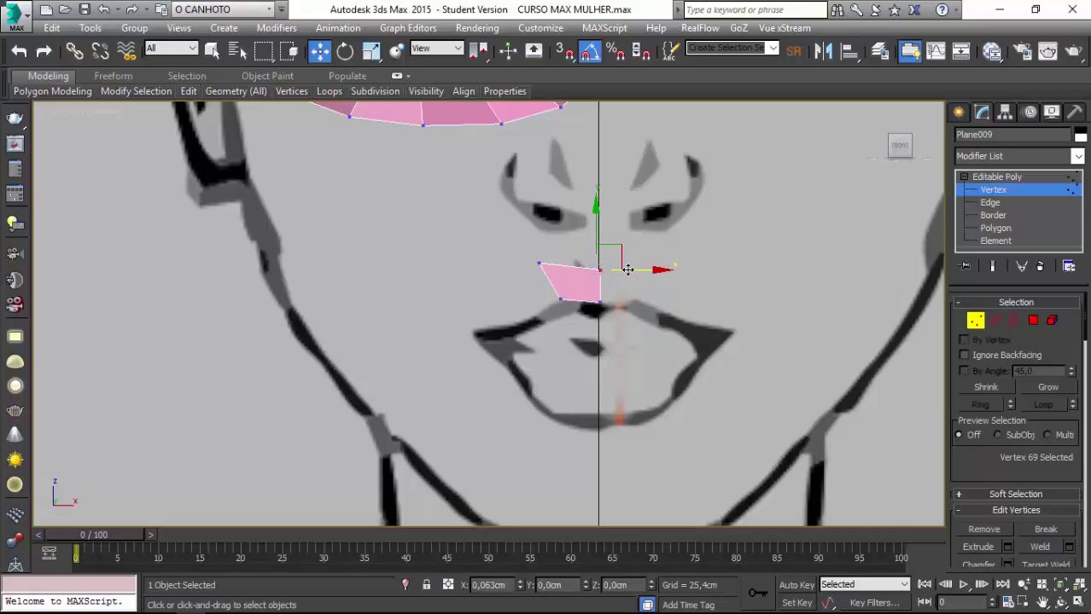
{"action": "left_click_drag", "start_coordinate": [627, 271], "coordinate": [631, 270]}
{"action": "left_click", "coordinate": [541, 265]}
{"action": "left_click_drag", "start_coordinate": [555, 250], "coordinate": [599, 256]}
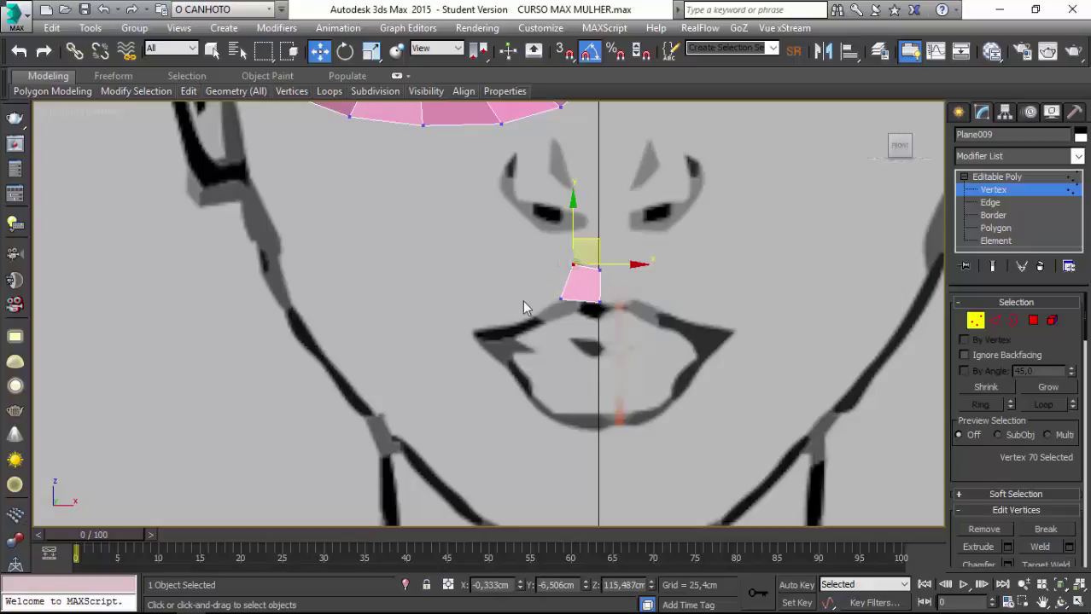
{"action": "left_click", "coordinate": [563, 300]}
{"action": "left_click_drag", "start_coordinate": [570, 290], "coordinate": [595, 285]}
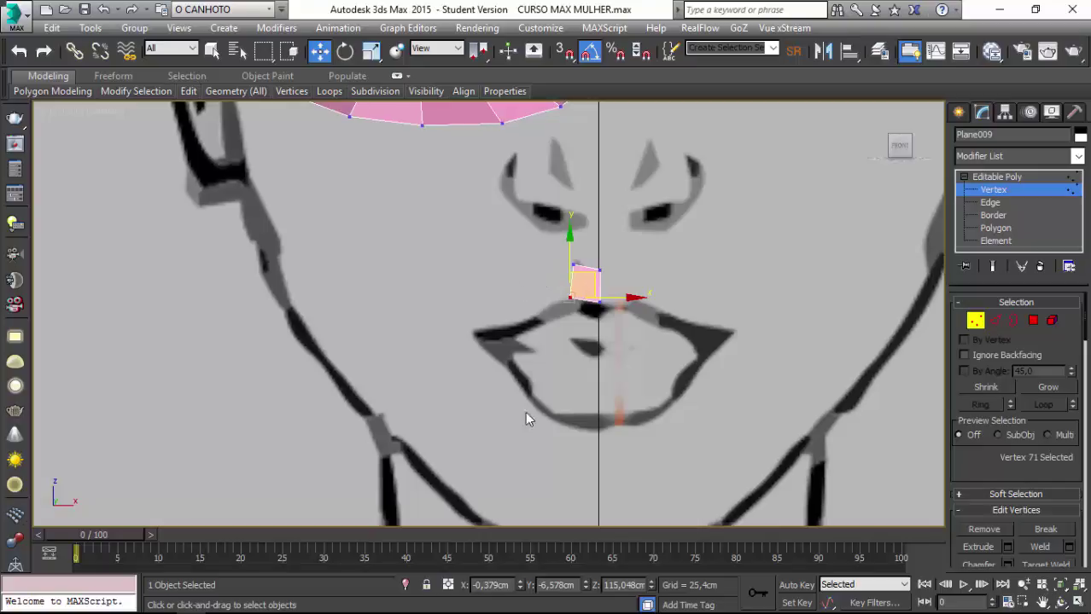
{"action": "scroll", "coordinate": [486, 303], "scroll_direction": "down", "scroll_amount": 1}
{"action": "scroll", "coordinate": [482, 337], "scroll_direction": "down", "scroll_amount": 2}
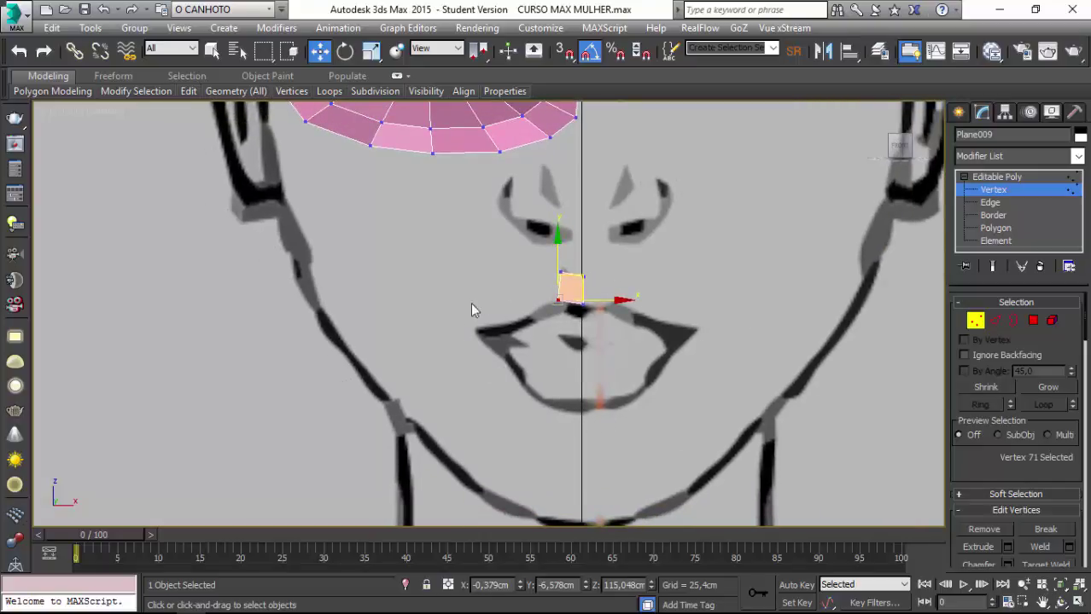
{"action": "scroll", "coordinate": [461, 162], "scroll_direction": "down", "scroll_amount": 1}
{"action": "scroll", "coordinate": [465, 243], "scroll_direction": "down", "scroll_amount": 2}
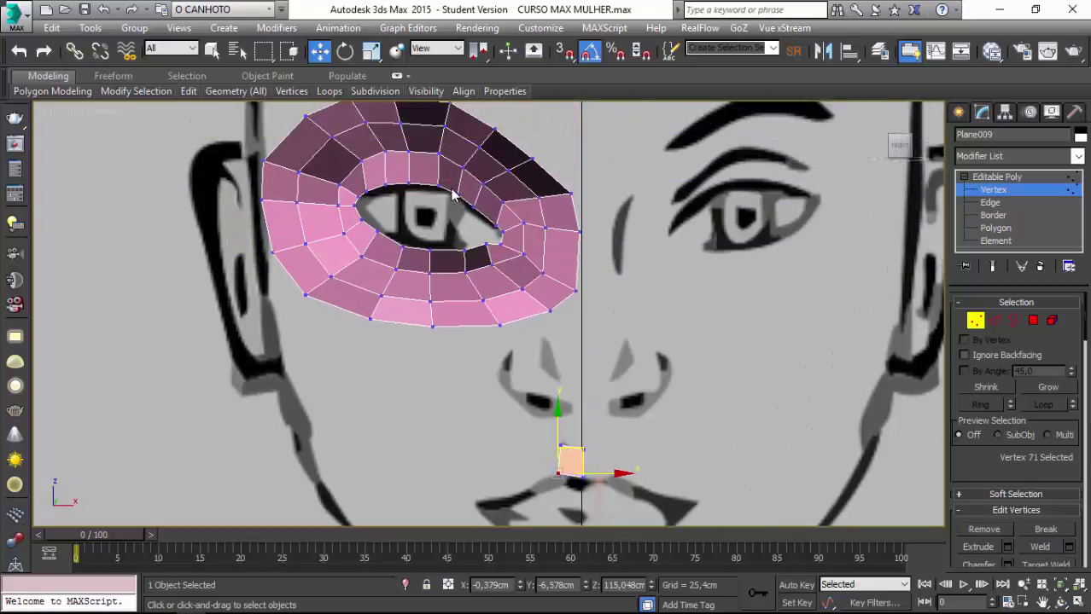
{"action": "scroll", "coordinate": [599, 313], "scroll_direction": "up", "scroll_amount": 3}
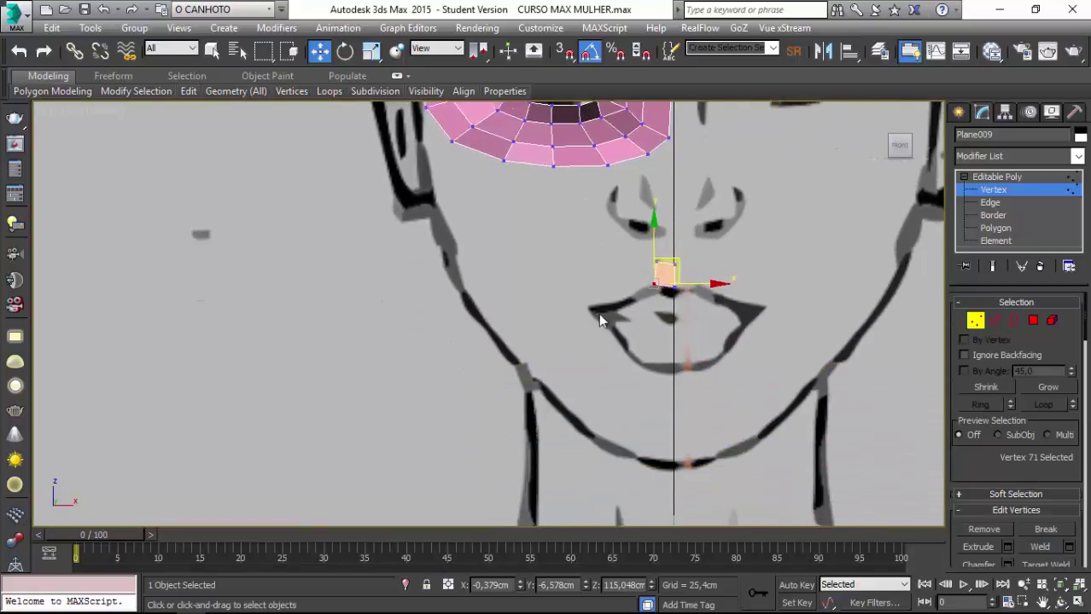
{"action": "scroll", "coordinate": [778, 326], "scroll_direction": "up", "scroll_amount": 3}
{"action": "left_click", "coordinate": [993, 321]}
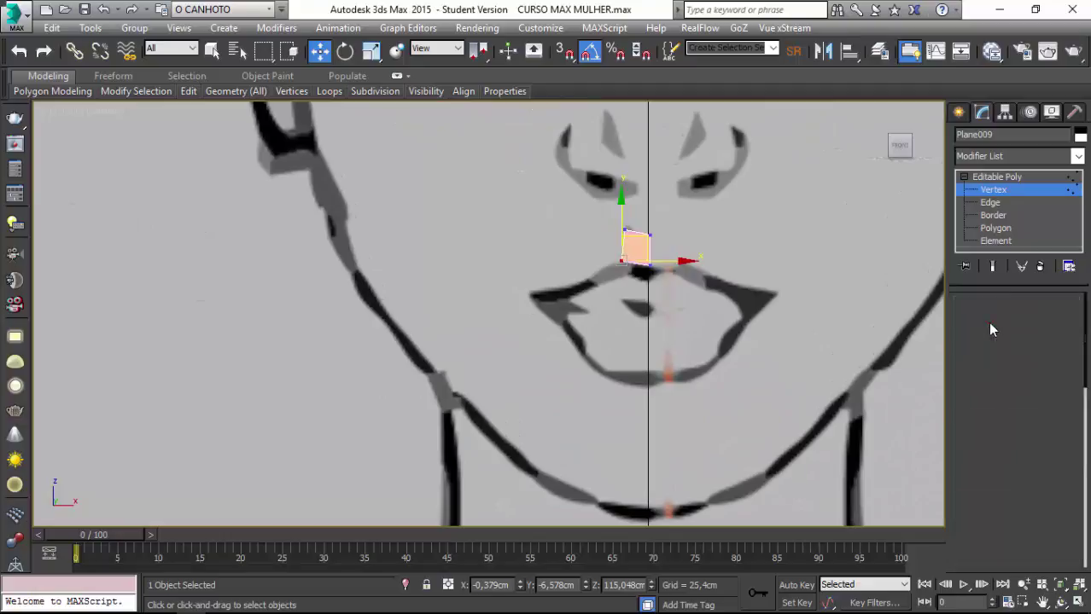
Extend two quads leftward from the square's left edge along the upper lip.
{"action": "left_click", "coordinate": [622, 242]}
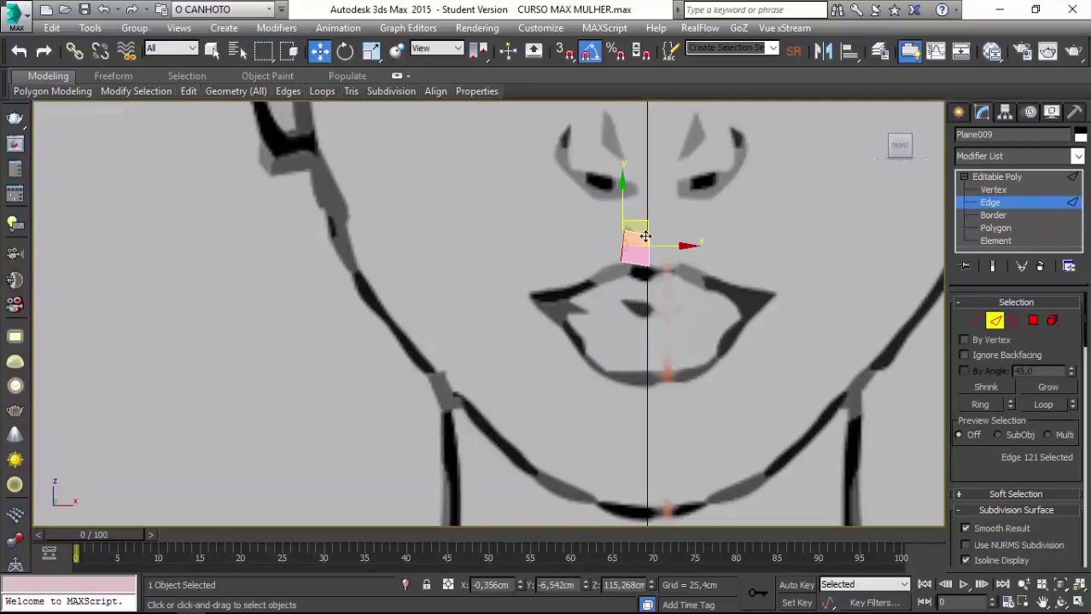
{"action": "left_click_drag", "start_coordinate": [643, 233], "coordinate": [546, 249], "text": "shift"}
{"action": "left_click", "coordinate": [345, 52]}
{"action": "left_click", "coordinate": [319, 51]}
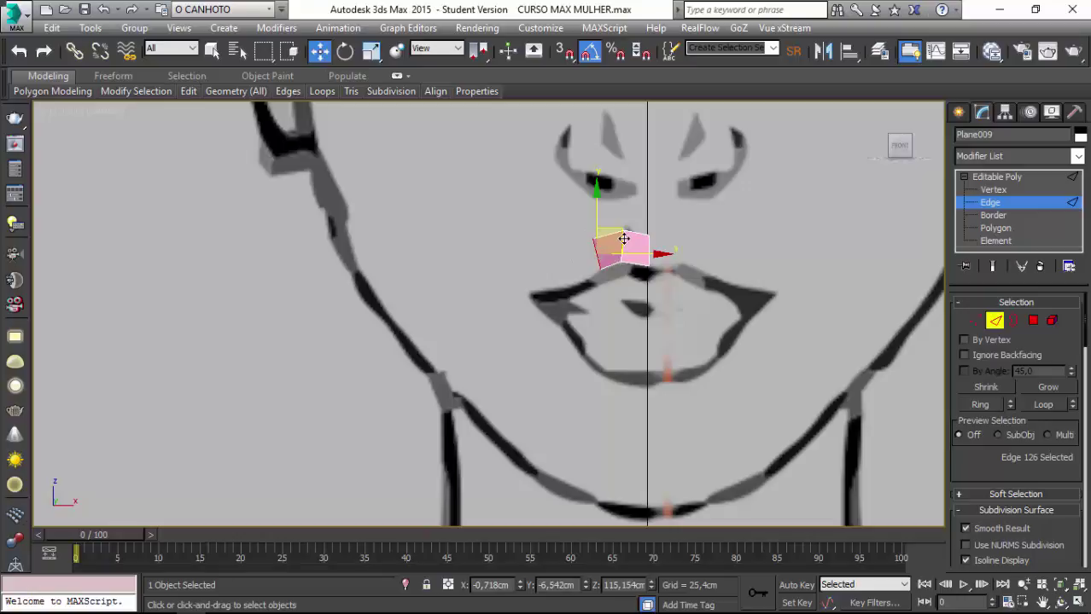
{"action": "left_click_drag", "start_coordinate": [625, 239], "coordinate": [565, 263], "text": "shift"}
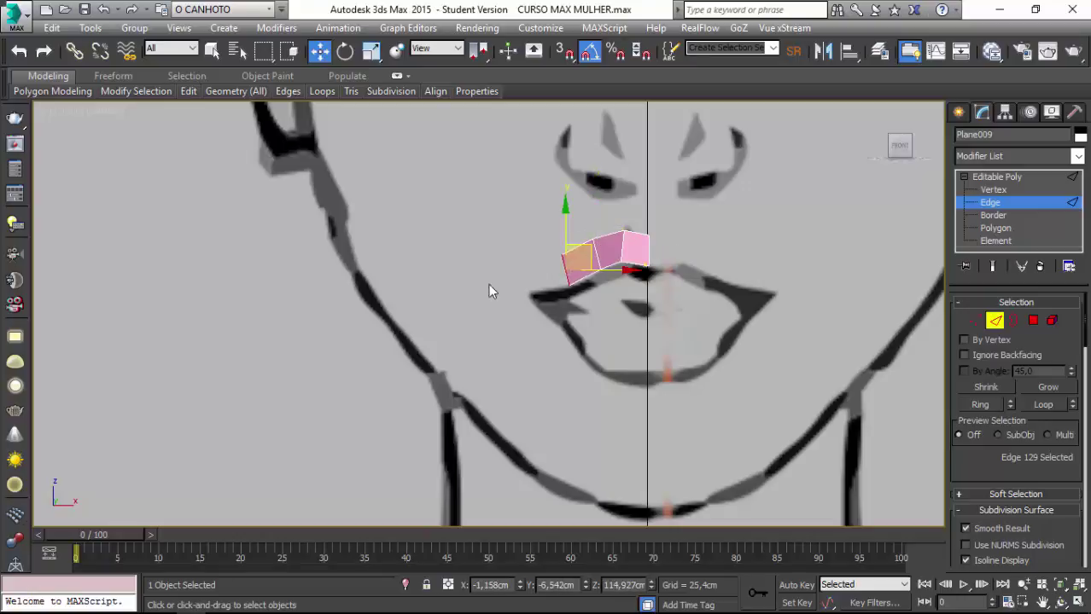
{"action": "left_click", "coordinate": [345, 51]}
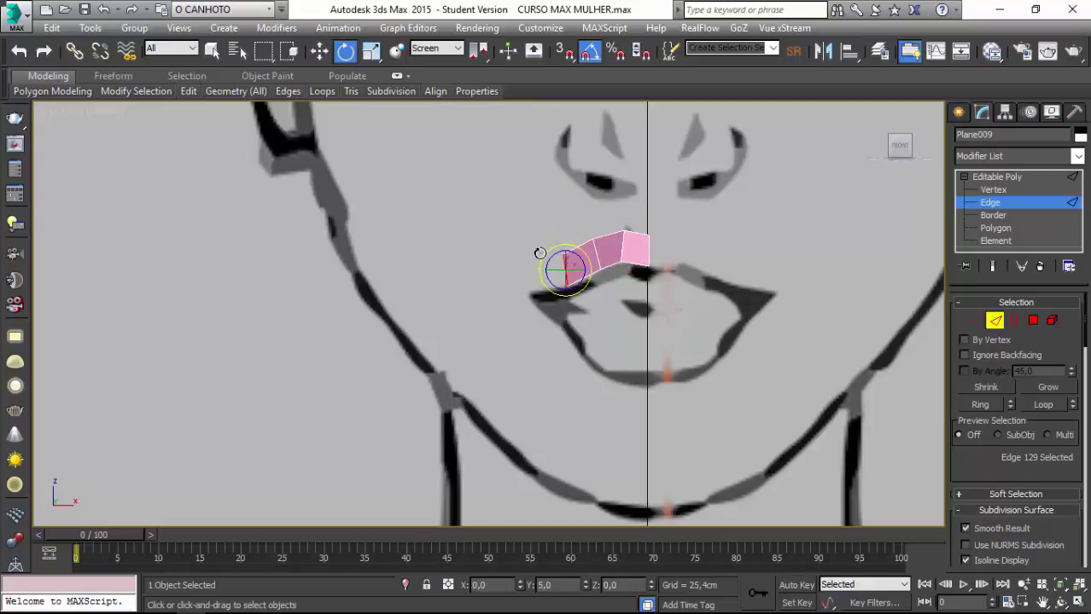
{"action": "left_click", "coordinate": [319, 51]}
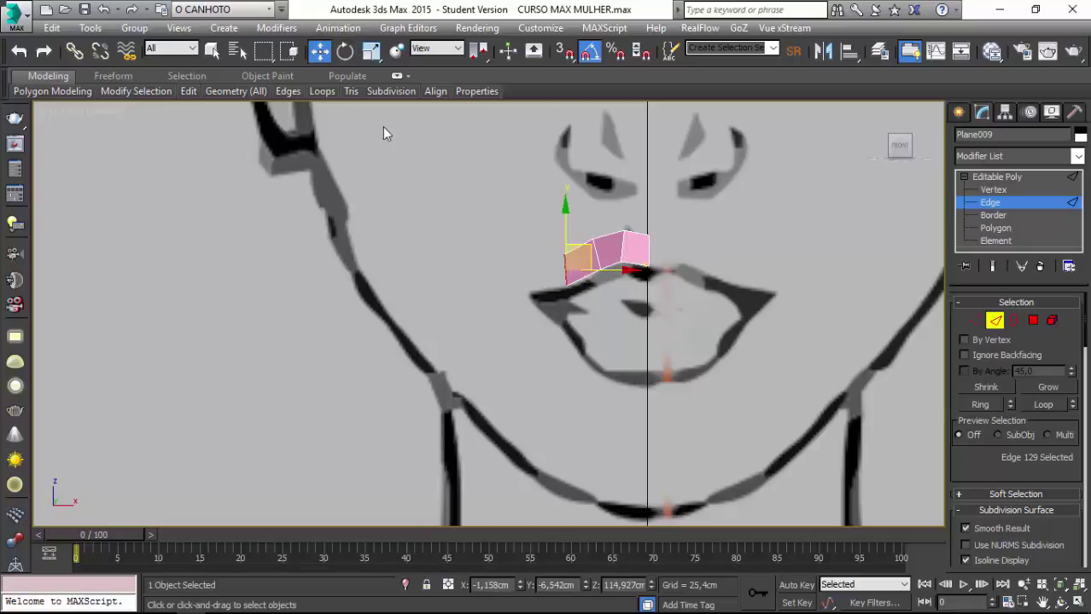
Add two more quads to the mouth corner, tilting the end edge to follow the lip curve.
{"action": "left_click_drag", "start_coordinate": [589, 253], "coordinate": [548, 256], "text": "shift"}
{"action": "key", "text": "e"}
{"action": "left_click_drag", "start_coordinate": [511, 256], "coordinate": [520, 250]}
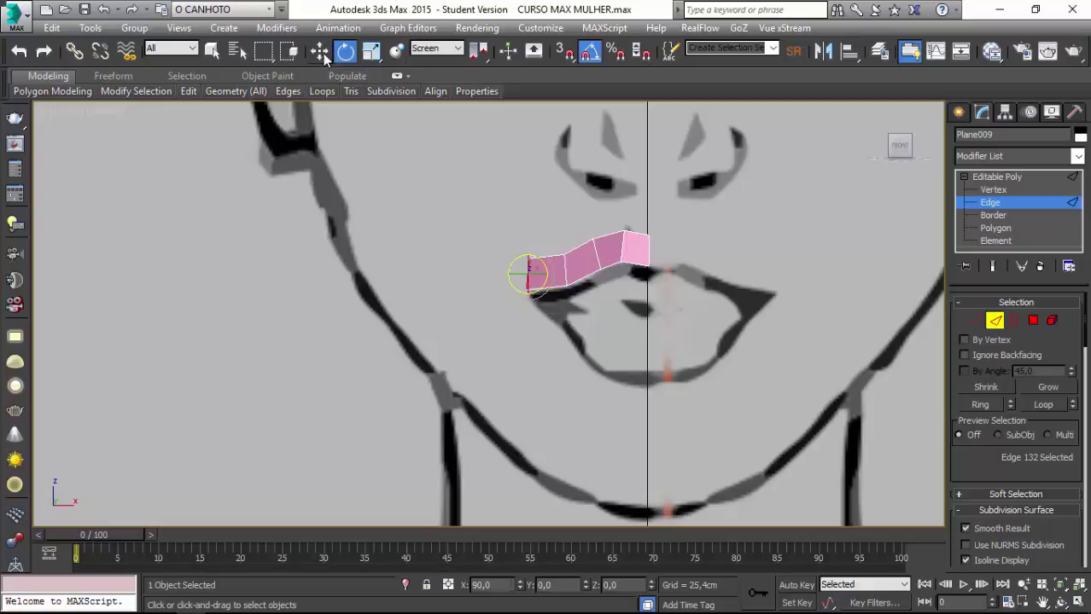
{"action": "left_click", "coordinate": [320, 52]}
{"action": "left_click_drag", "start_coordinate": [551, 260], "coordinate": [517, 268], "text": "shift"}
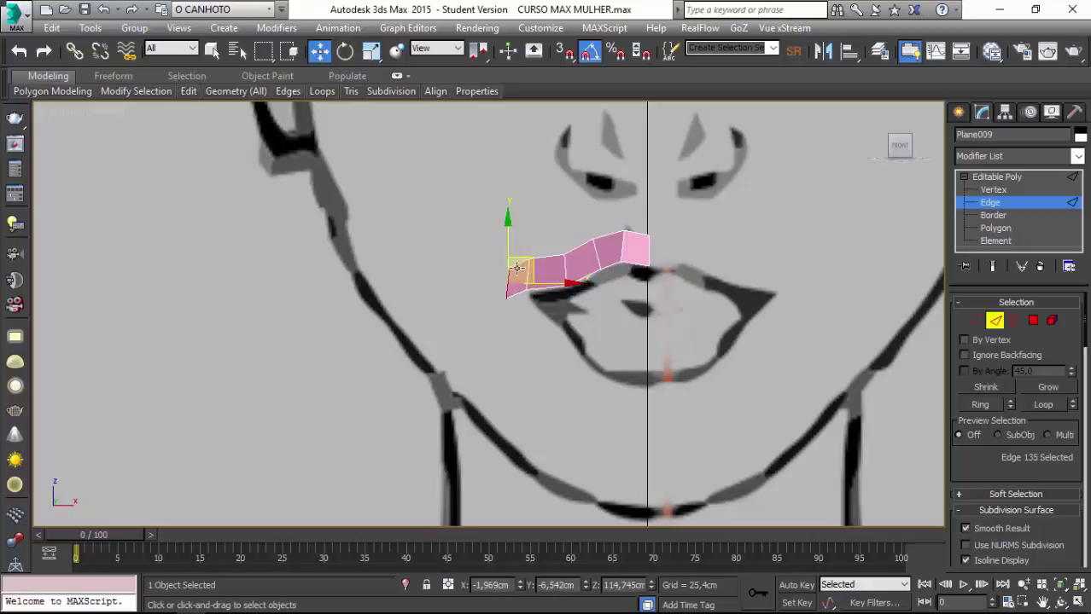
{"action": "left_click", "coordinate": [345, 51]}
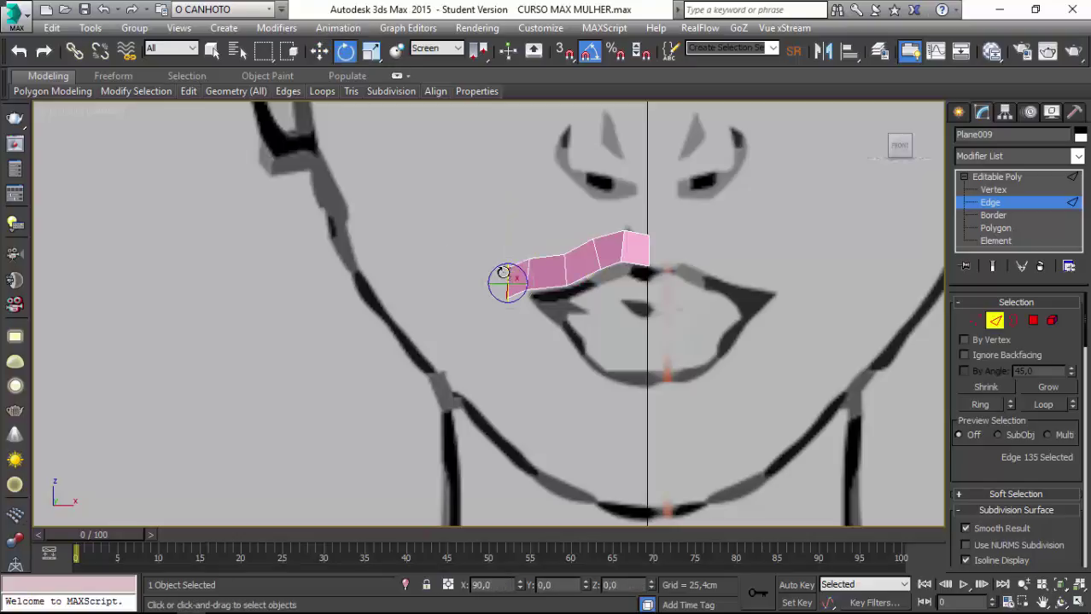
{"action": "left_click_drag", "start_coordinate": [493, 264], "coordinate": [464, 287]}
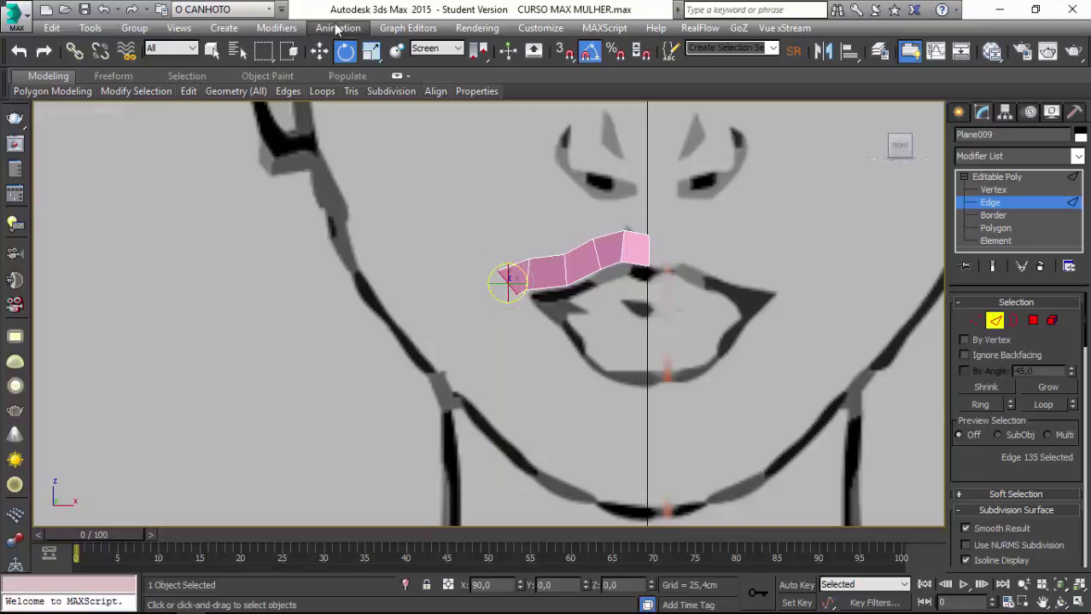
{"action": "left_click", "coordinate": [323, 57]}
{"action": "left_click_drag", "start_coordinate": [514, 261], "coordinate": [512, 268]}
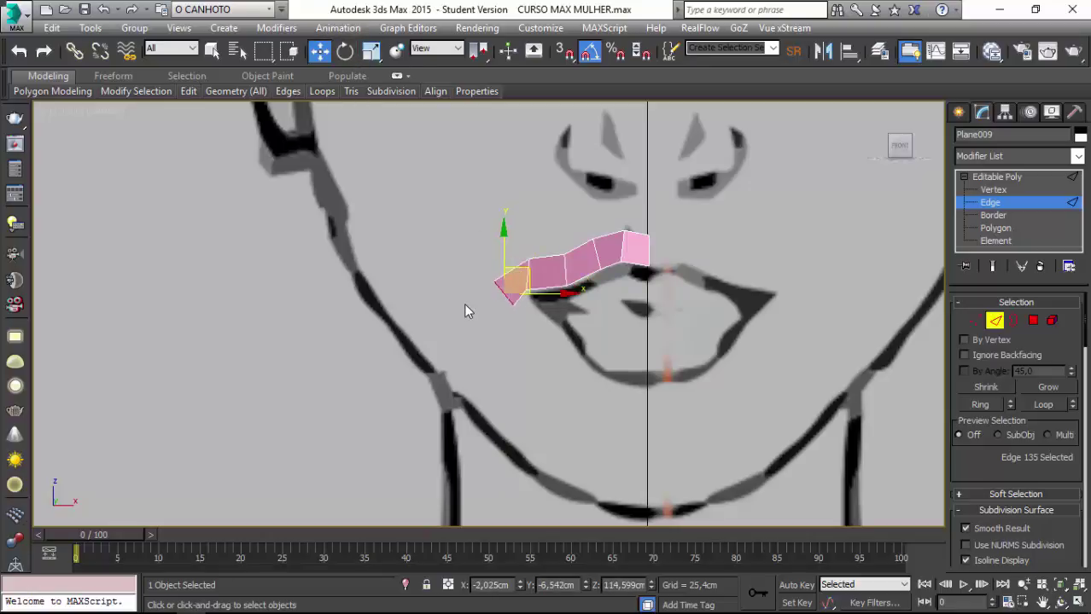
{"action": "left_click_drag", "start_coordinate": [517, 268], "coordinate": [519, 270]}
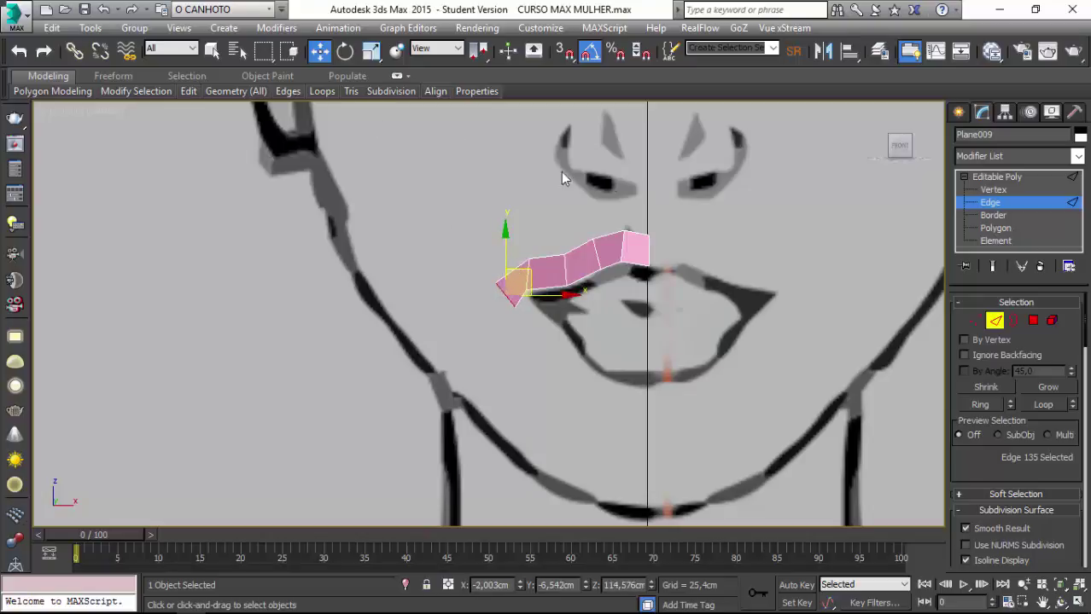
{"action": "left_click", "coordinate": [974, 320]}
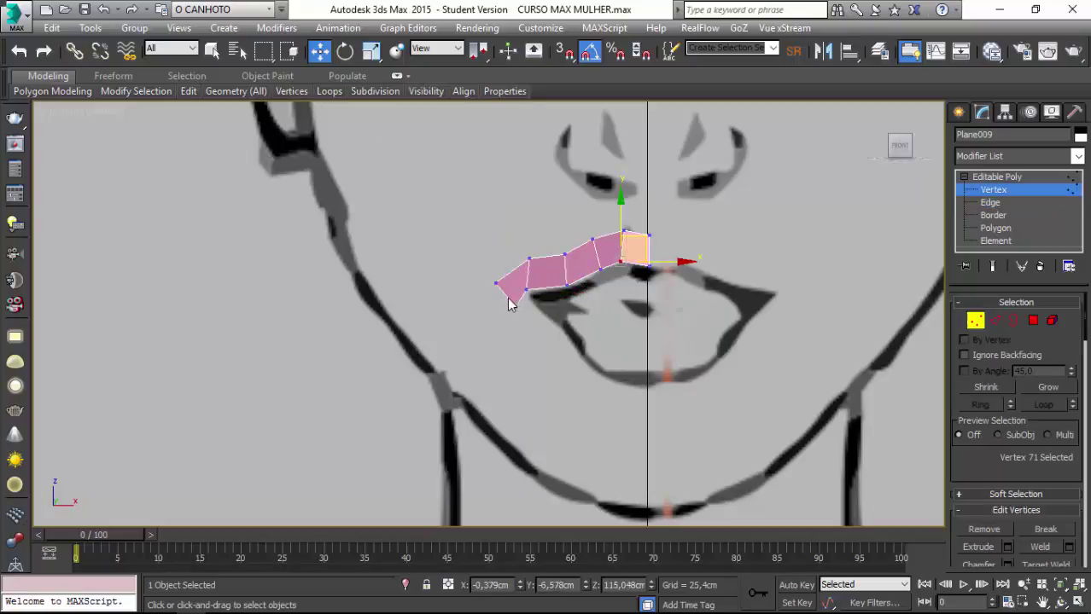
Adjust the strip's left-end vertices, pulling the tip up toward the lip corner.
{"action": "left_click", "coordinate": [525, 293]}
{"action": "mouse_move", "coordinate": [555, 292]}
{"action": "left_mouse_down"}
{"action": "mouse_move", "coordinate": [502, 274]}
{"action": "mouse_move", "coordinate": [520, 266]}
{"action": "mouse_move", "coordinate": [548, 292]}
{"action": "left_mouse_up"}
{"action": "left_click", "coordinate": [493, 284]}
{"action": "left_click", "coordinate": [527, 302]}
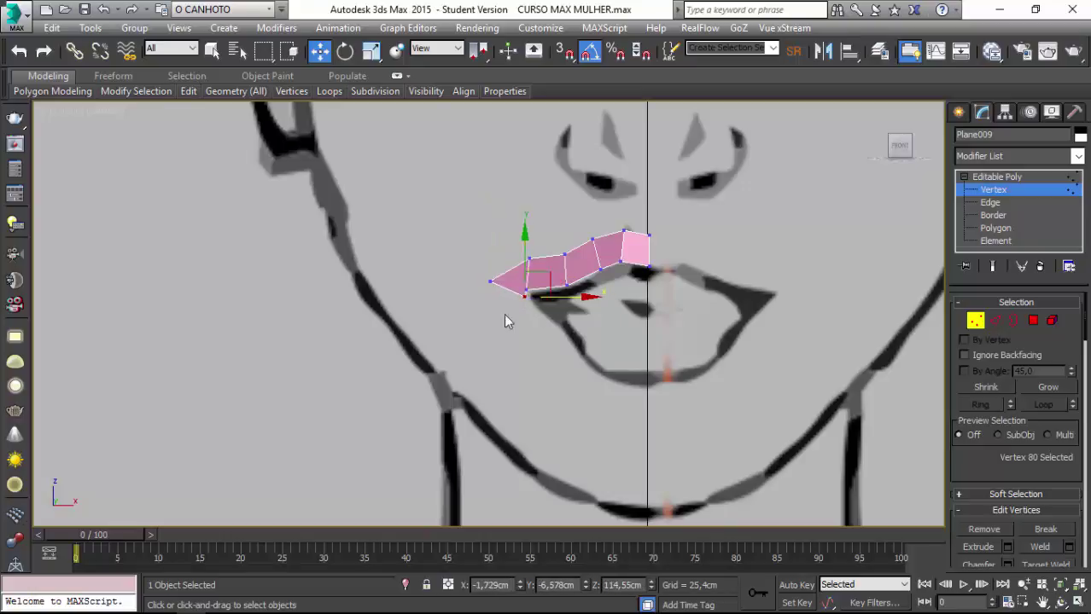
{"action": "scroll", "coordinate": [370, 255], "scroll_direction": "up", "scroll_amount": 3}
{"action": "scroll", "coordinate": [487, 244], "scroll_direction": "up", "scroll_amount": 2}
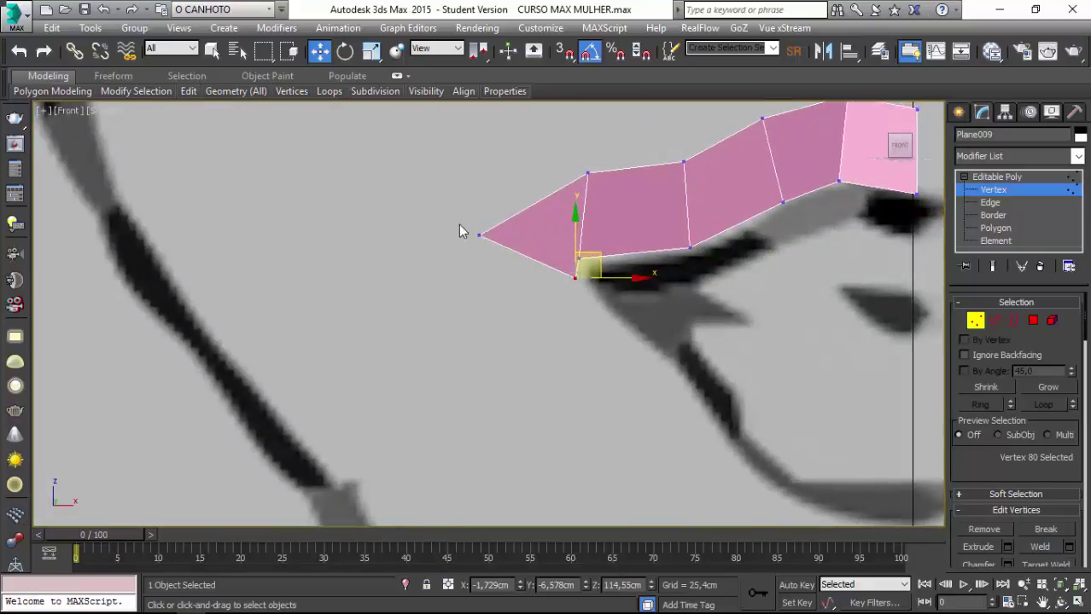
{"action": "scroll", "coordinate": [442, 234], "scroll_direction": "down", "scroll_amount": 5}
{"action": "middle_click_drag", "start_coordinate": [518, 242], "coordinate": [505, 243]}
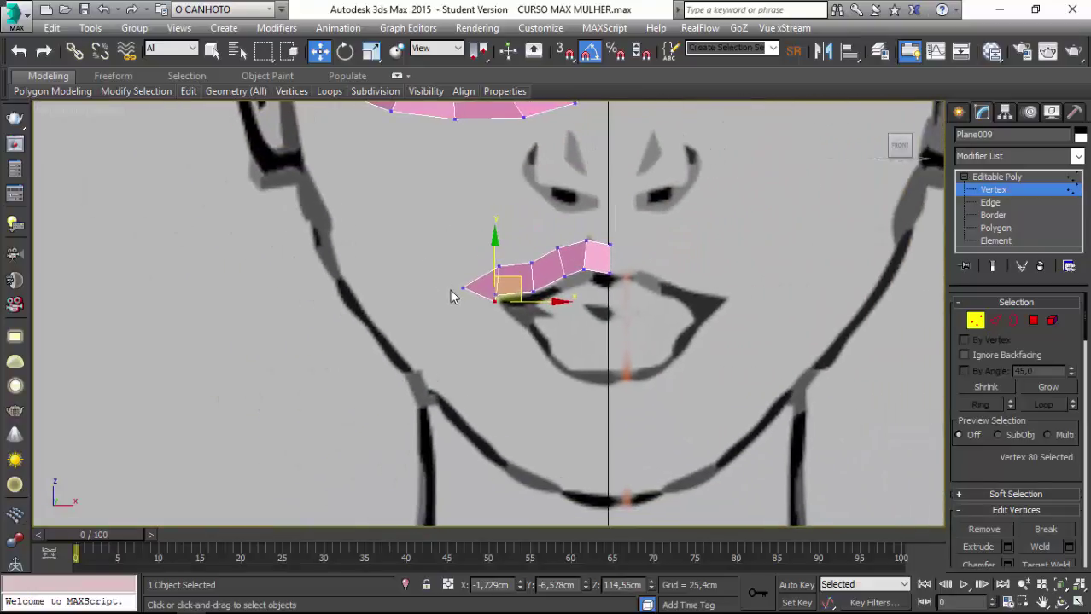
{"action": "scroll", "coordinate": [474, 289], "scroll_direction": "up", "scroll_amount": 1}
Nudge the lower and upper-edge vertices along the strip to match the lip outline.
{"action": "left_click", "coordinate": [497, 294]}
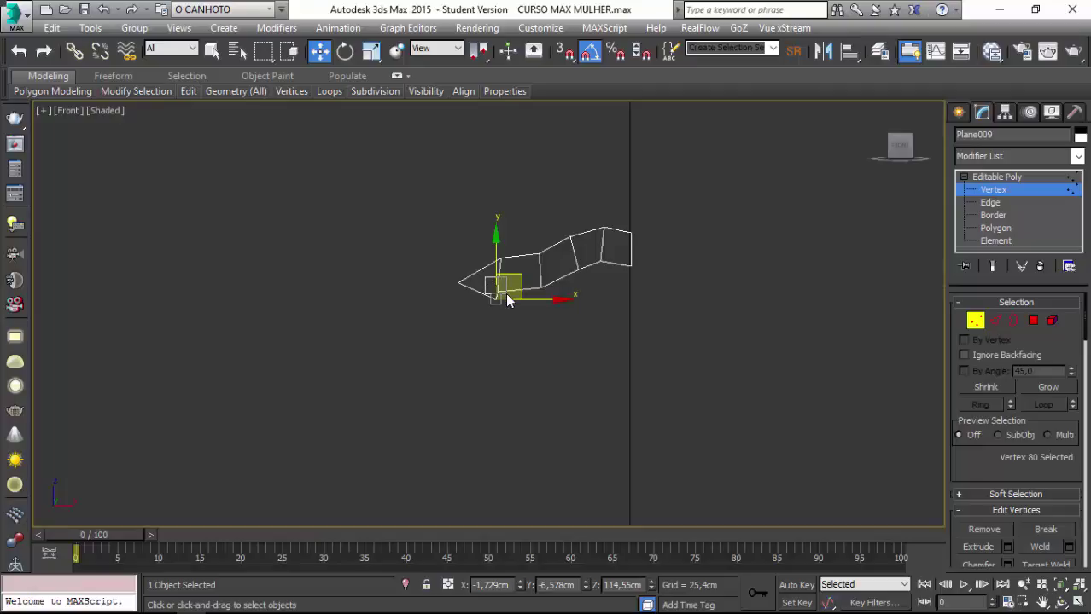
{"action": "left_click_drag", "start_coordinate": [521, 277], "coordinate": [542, 265]}
{"action": "left_click", "coordinate": [538, 255]}
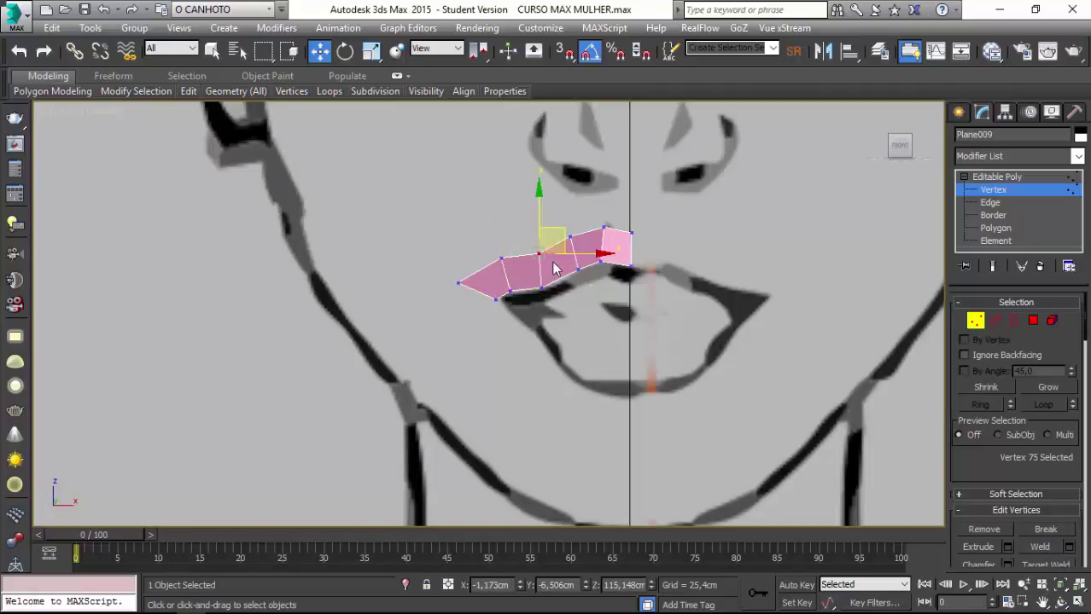
{"action": "mouse_move", "coordinate": [540, 258]}
{"action": "left_mouse_down"}
{"action": "mouse_move", "coordinate": [543, 294]}
{"action": "mouse_move", "coordinate": [569, 260]}
{"action": "left_mouse_up"}
{"action": "left_click", "coordinate": [543, 294]}
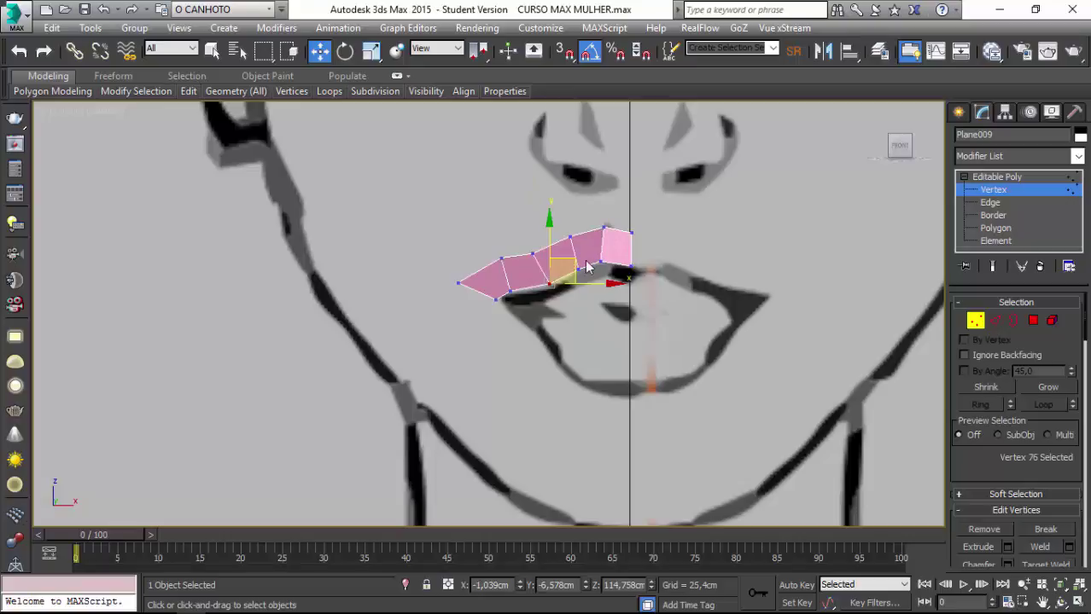
{"action": "left_click", "coordinate": [600, 262]}
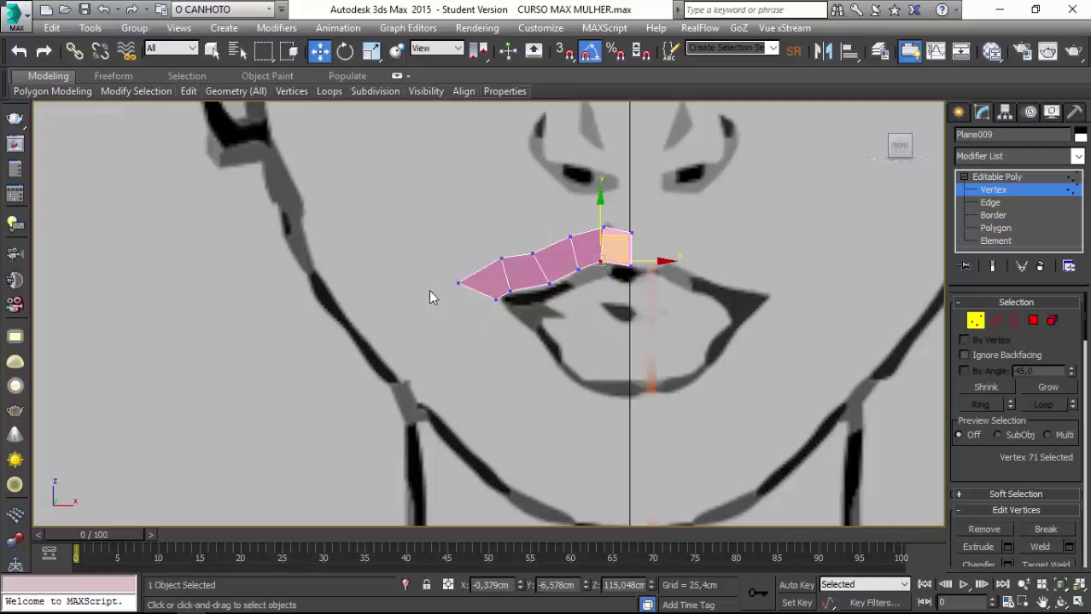
{"action": "left_click", "coordinate": [509, 292]}
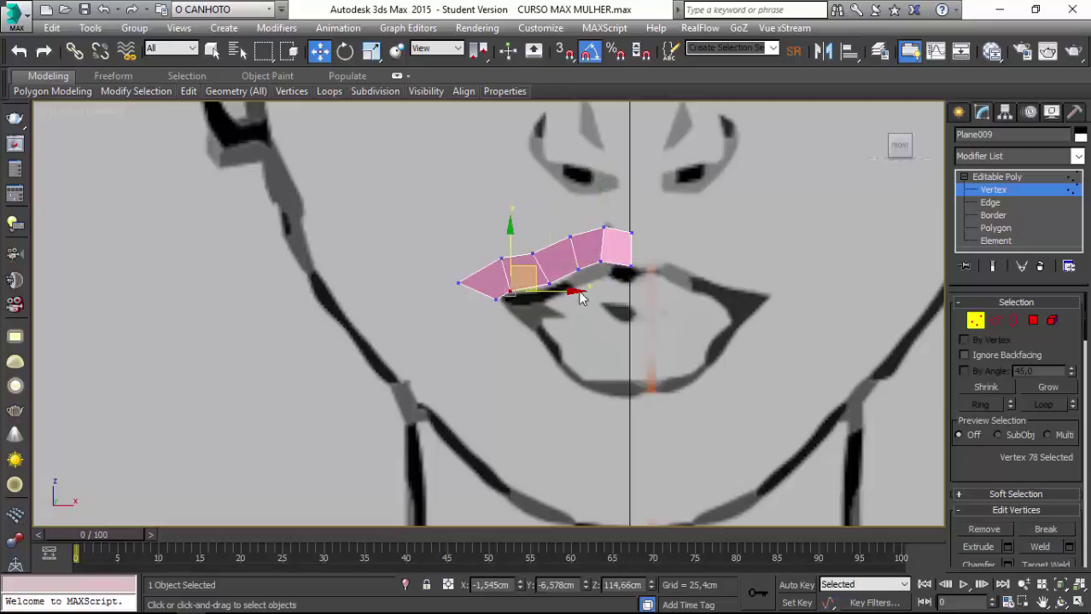
{"action": "left_click_drag", "start_coordinate": [536, 286], "coordinate": [545, 282]}
{"action": "scroll", "coordinate": [325, 328], "scroll_direction": "down", "scroll_amount": 3}
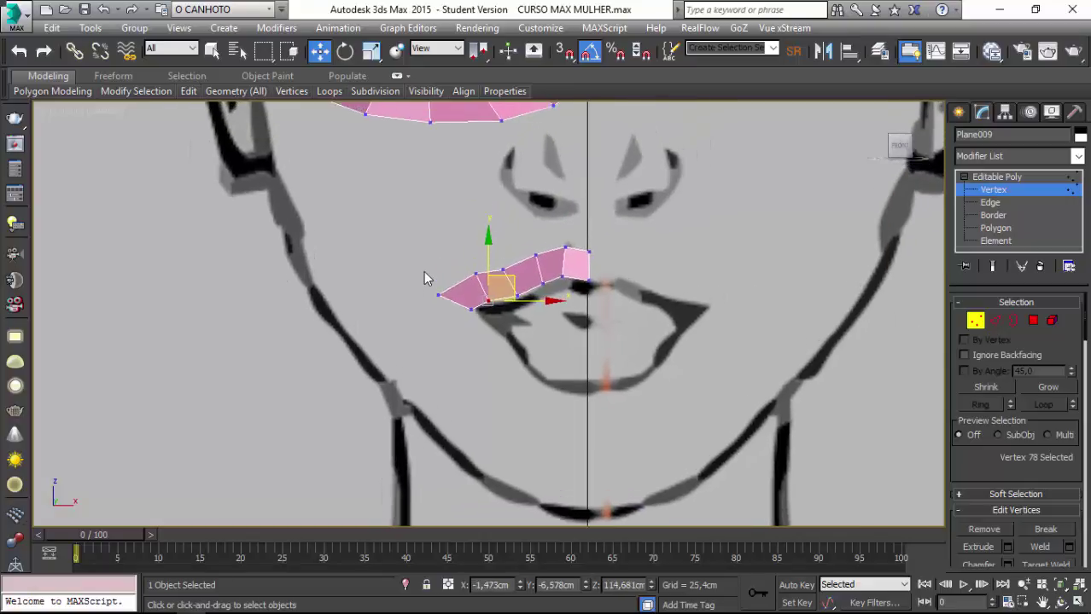
{"action": "scroll", "coordinate": [426, 272], "scroll_direction": "down", "scroll_amount": 3}
Add a face at the strip's left end bending down around the mouth corner, shifted slightly left.
{"action": "key", "text": "f"}
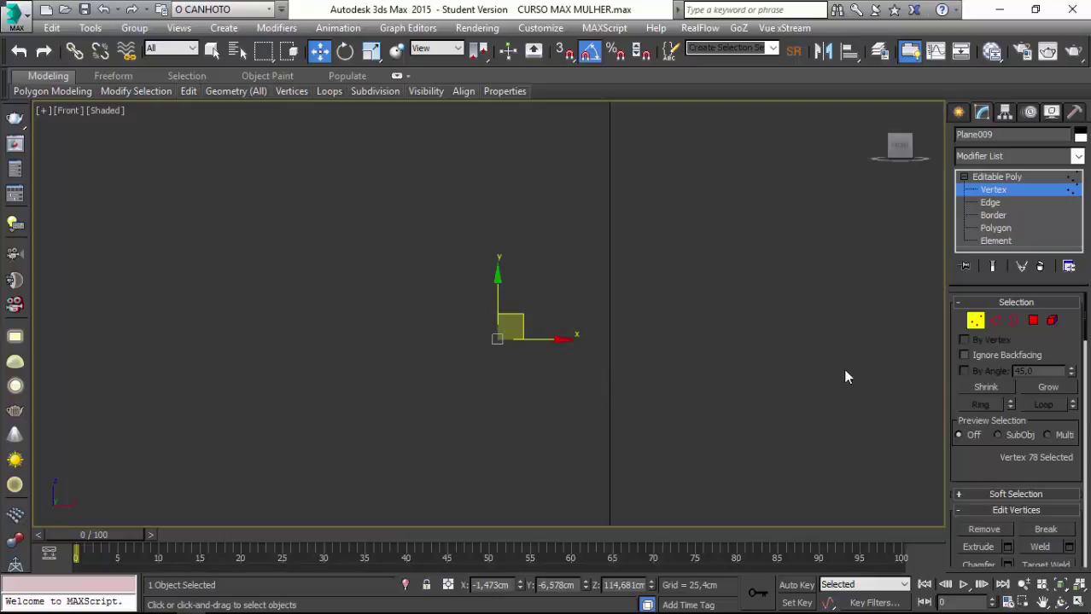
{"action": "key", "text": "p"}
{"action": "key", "text": "f"}
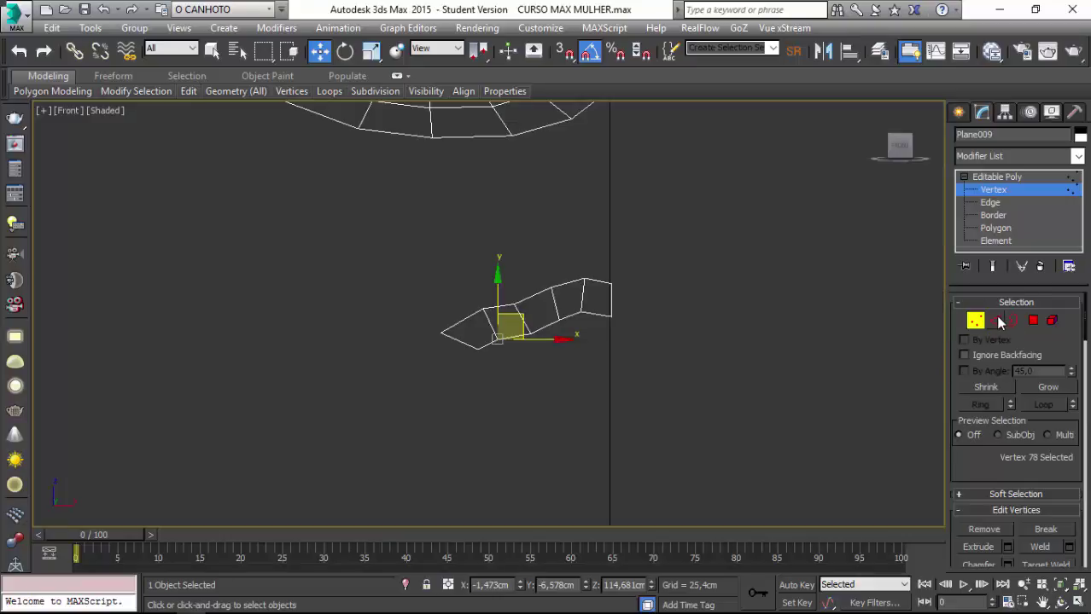
{"action": "left_click", "coordinate": [994, 321]}
{"action": "key", "text": "p"}
{"action": "key", "text": "f"}
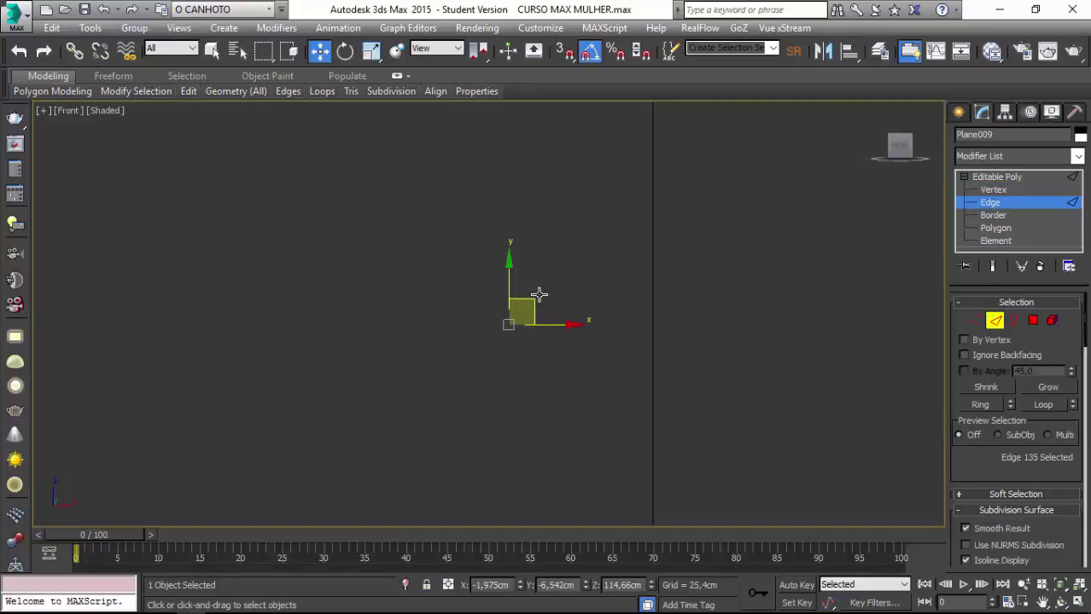
{"action": "key", "text": "p"}
{"action": "left_click", "coordinate": [522, 310]}
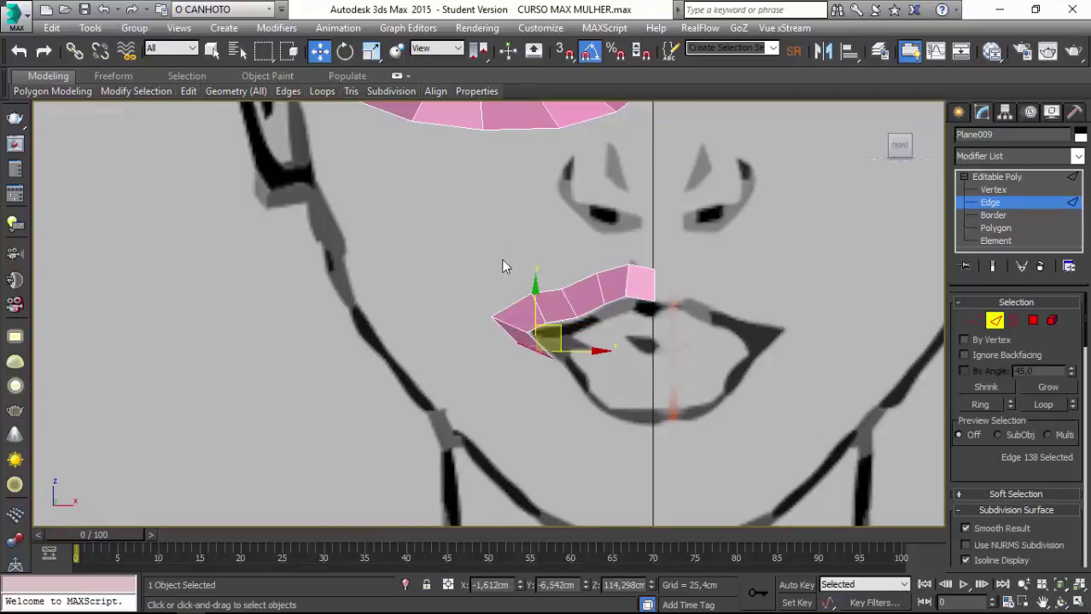
{"action": "key", "text": "e"}
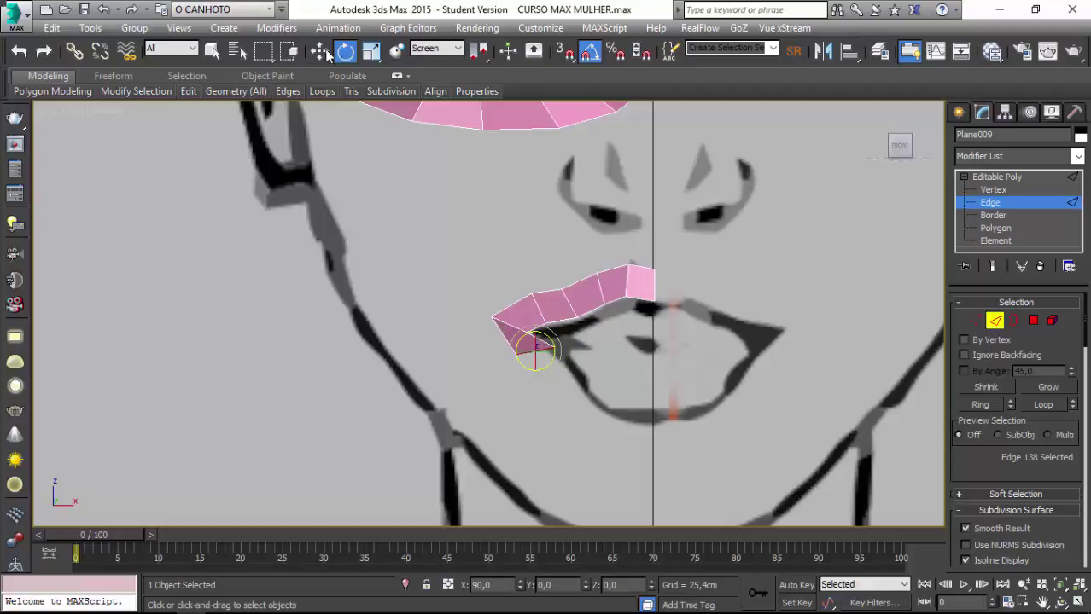
{"action": "key", "text": "w"}
{"action": "left_click_drag", "start_coordinate": [557, 327], "coordinate": [543, 327]}
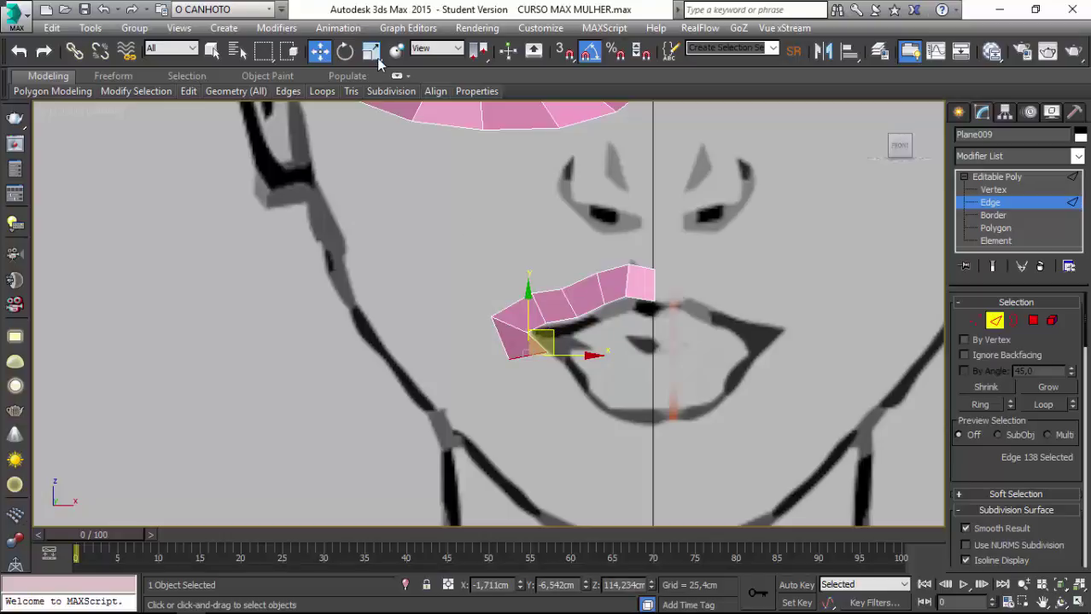
{"action": "left_click", "coordinate": [974, 321]}
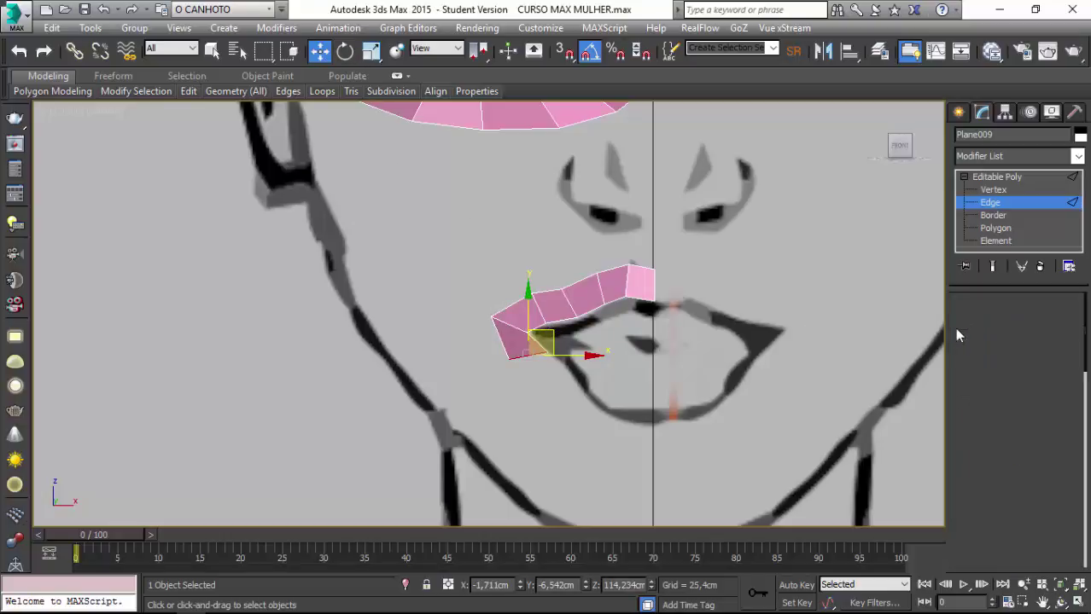
{"action": "left_click", "coordinate": [490, 318]}
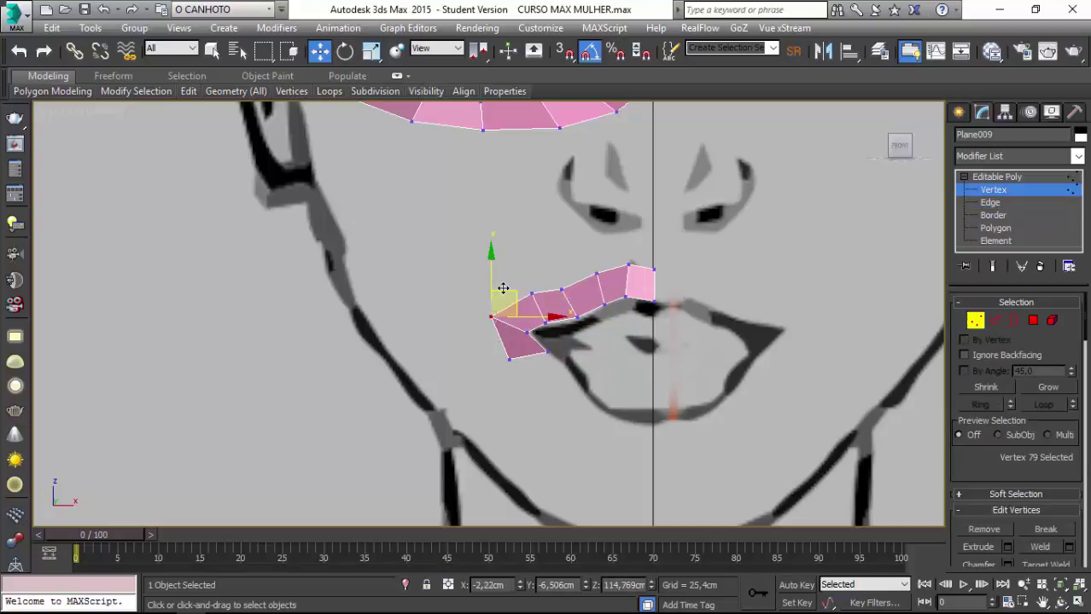
Nudge the lower-left vertex, extend a new face downward from the end edge, and lower its corner vertex.
{"action": "left_click", "coordinate": [528, 332]}
{"action": "left_click_drag", "start_coordinate": [562, 333], "coordinate": [566, 333]}
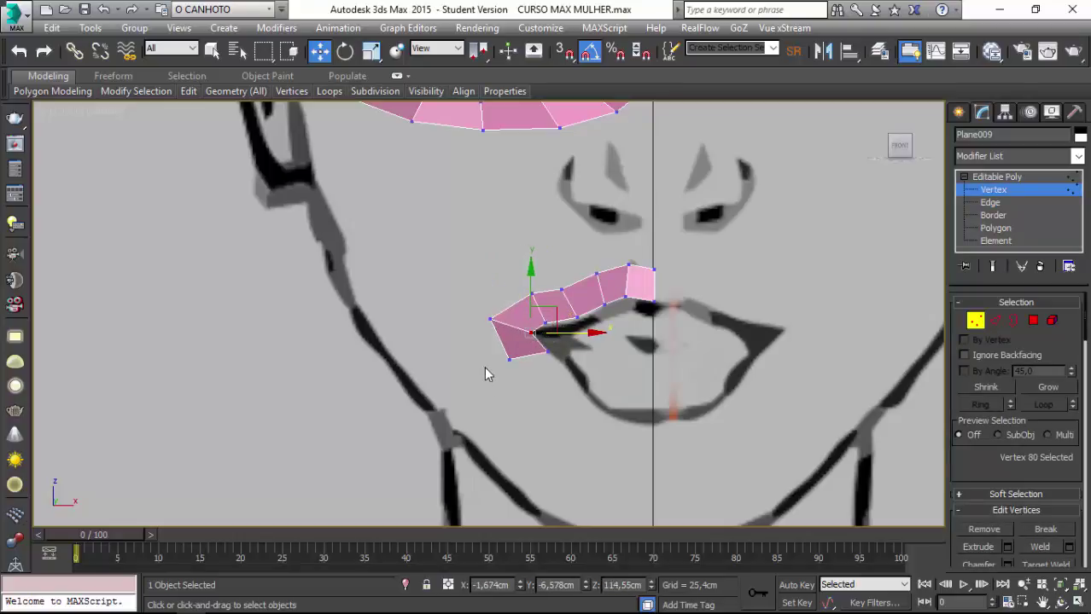
{"action": "left_click", "coordinate": [994, 320]}
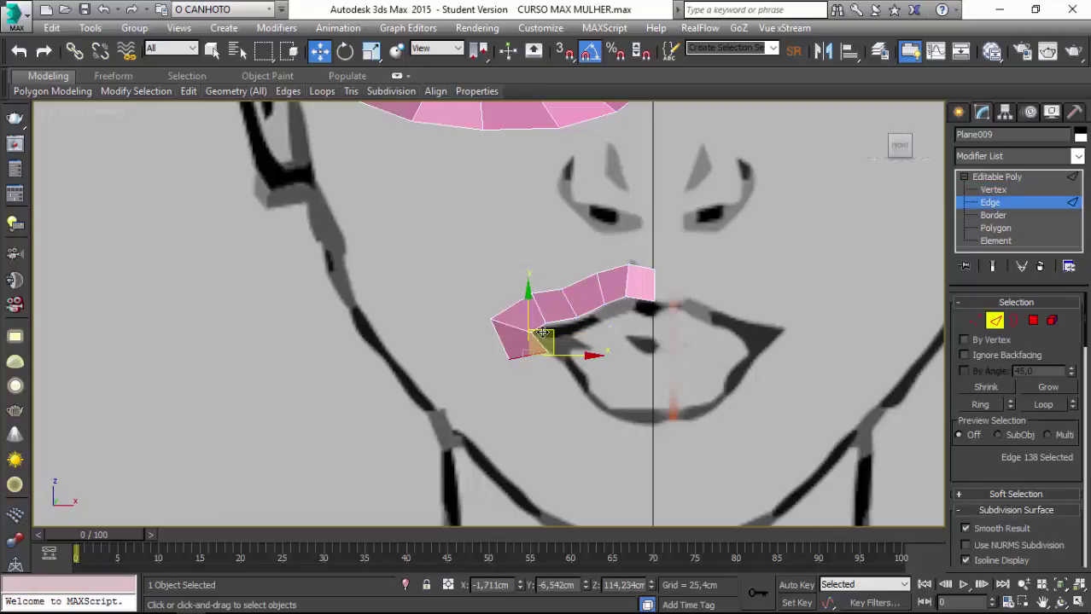
{"action": "mouse_move", "coordinate": [540, 330]}
{"action": "left_mouse_down", "text": "shift"}
{"action": "mouse_move", "coordinate": [564, 348]}
{"action": "mouse_move", "coordinate": [494, 313]}
{"action": "left_mouse_up", "text": "shift"}
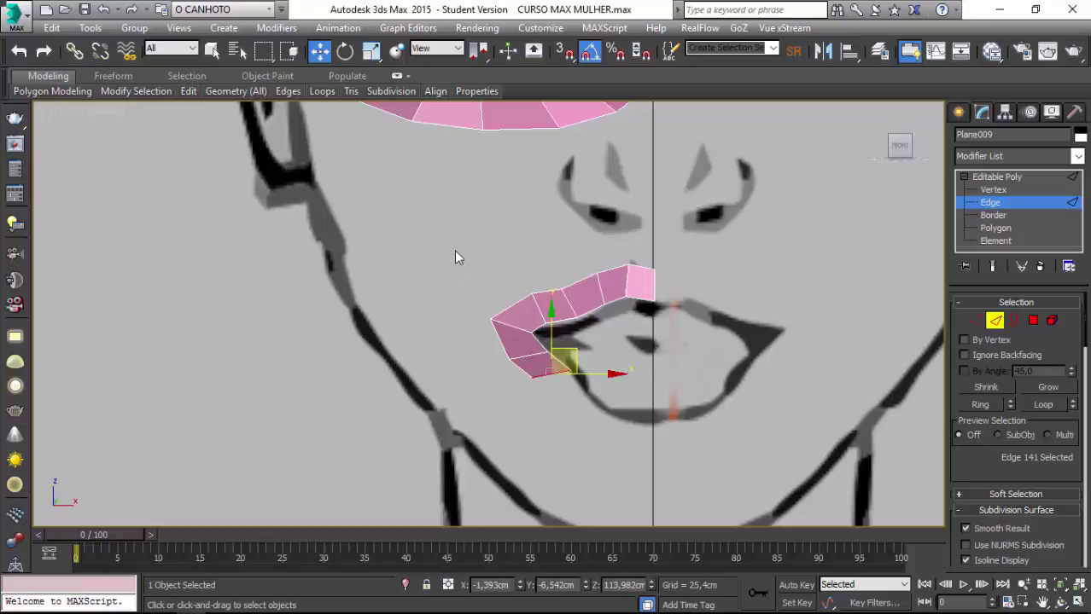
{"action": "left_click", "coordinate": [975, 321]}
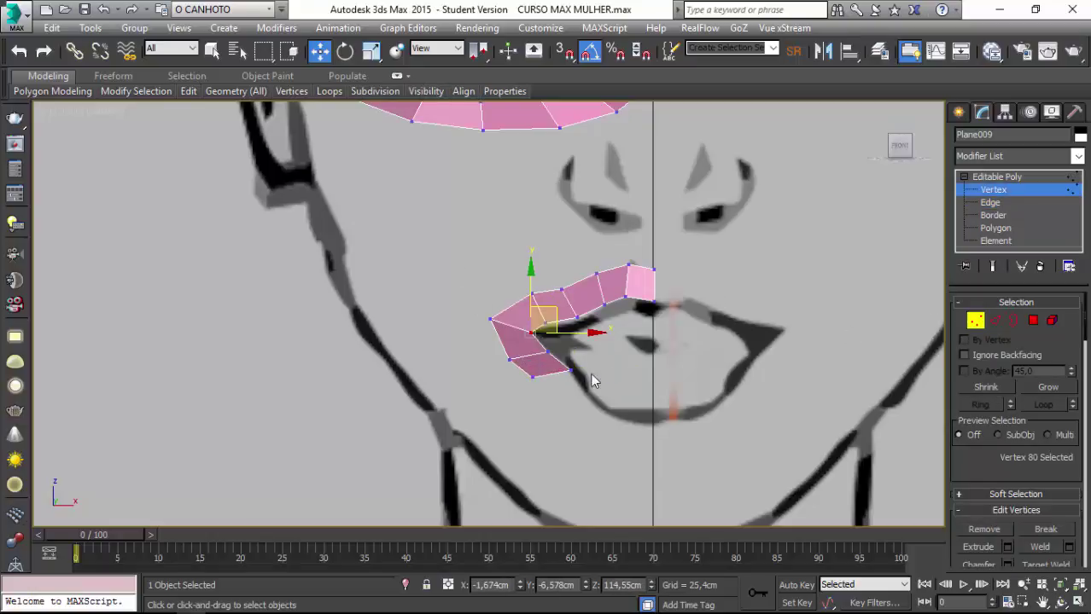
{"action": "left_click", "coordinate": [532, 376]}
{"action": "left_click_drag", "start_coordinate": [557, 366], "coordinate": [566, 384]}
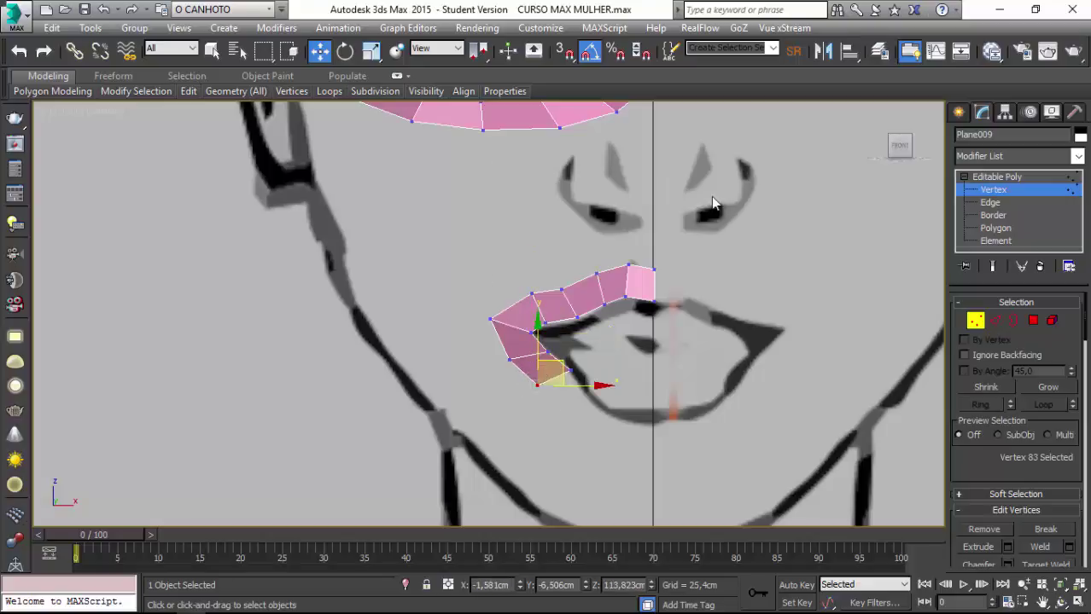
{"action": "key", "text": "2"}
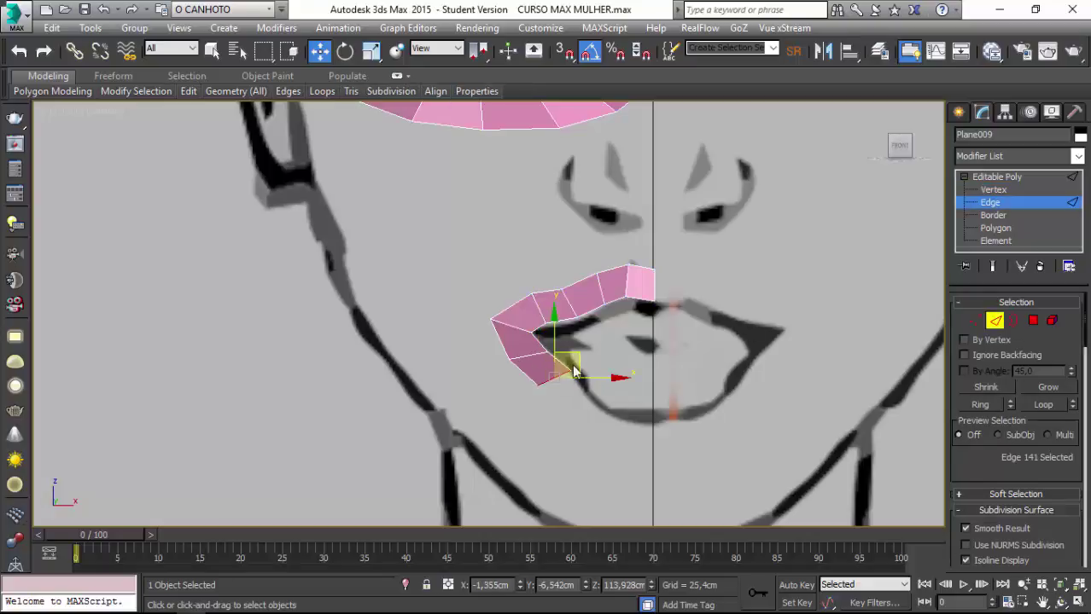
Extend more faces down and right from the end edge along the side of the mouth.
{"action": "mouse_move", "coordinate": [572, 355]}
{"action": "left_mouse_down", "text": "shift"}
{"action": "mouse_move", "coordinate": [588, 378]}
{"action": "mouse_move", "coordinate": [579, 372]}
{"action": "left_mouse_up", "text": "shift"}
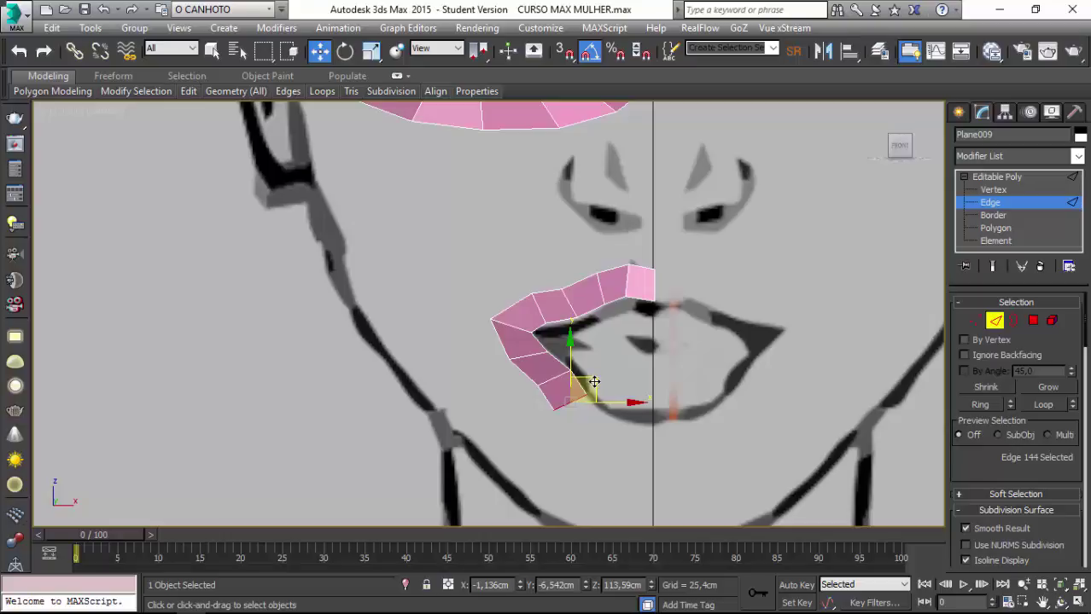
{"action": "left_click_drag", "start_coordinate": [593, 383], "coordinate": [635, 422], "text": "shift"}
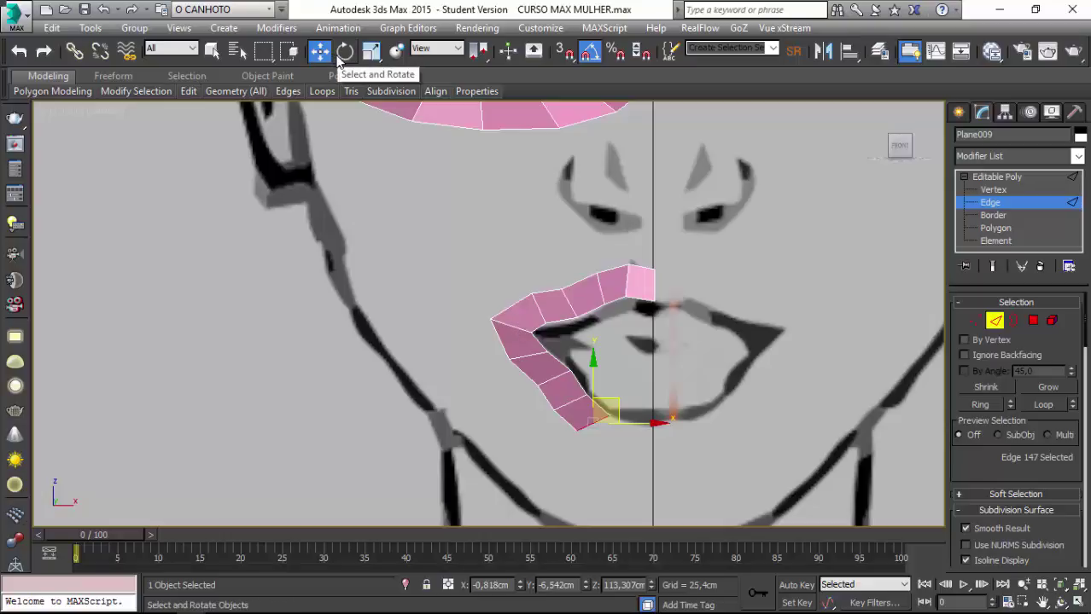
{"action": "left_click", "coordinate": [343, 56]}
{"action": "left_click", "coordinate": [580, 384]}
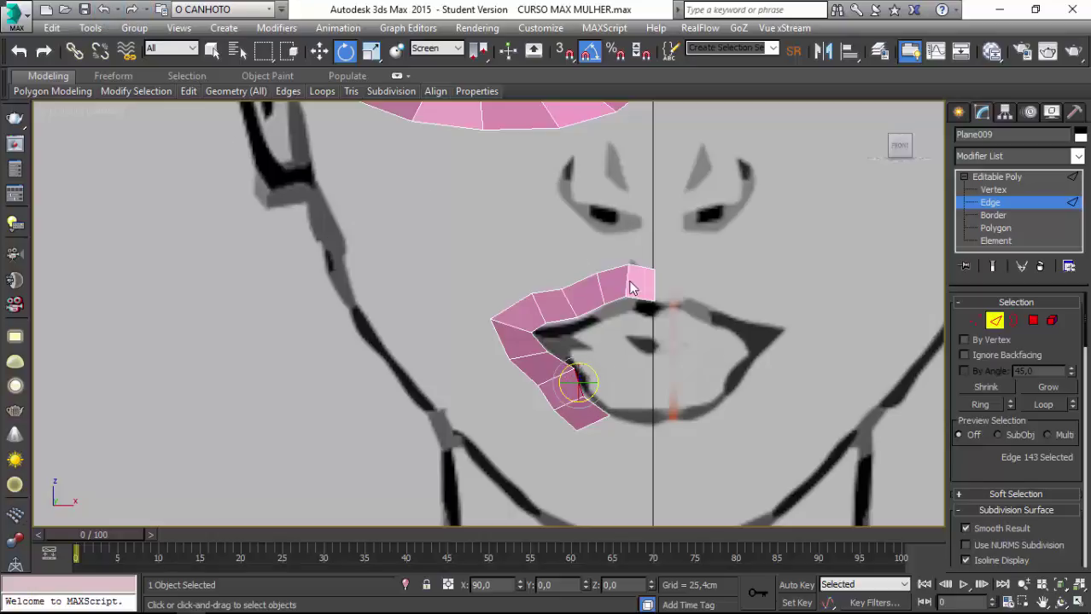
{"action": "key", "text": "w"}
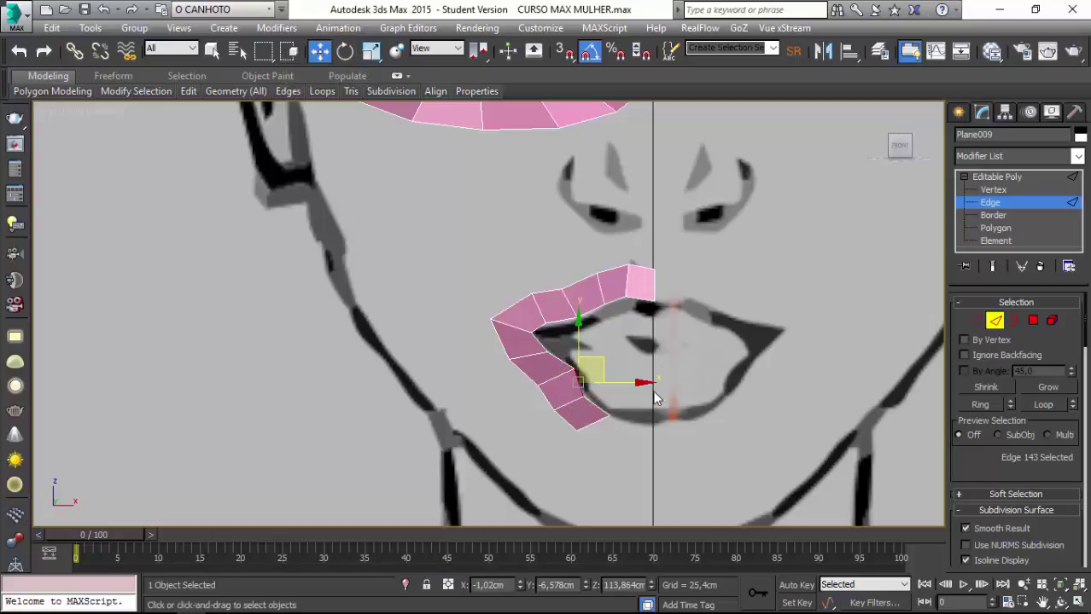
{"action": "left_click_drag", "start_coordinate": [606, 367], "coordinate": [630, 383]}
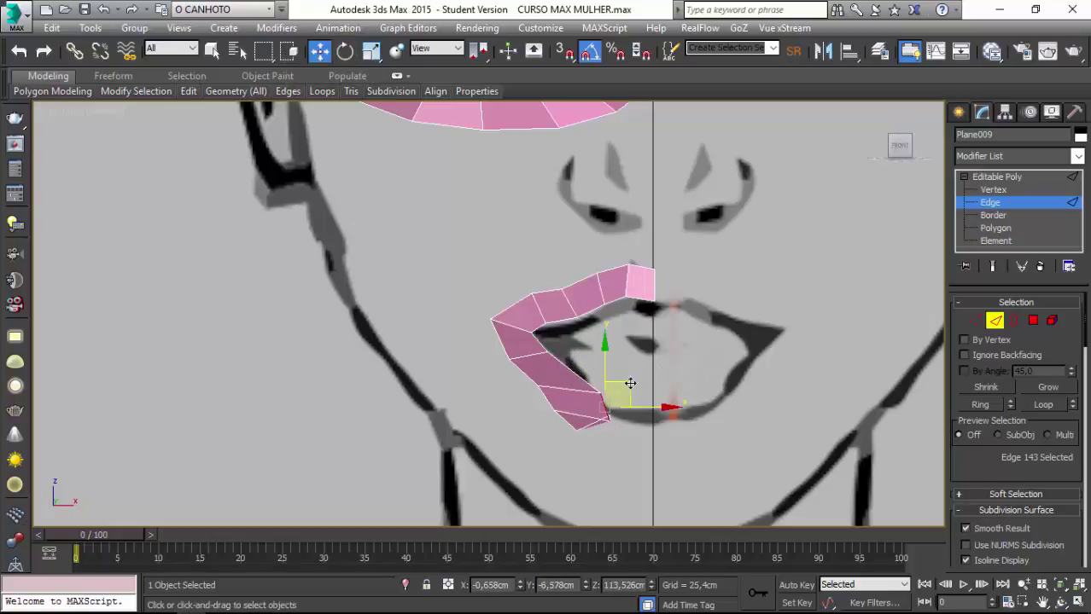
{"action": "key", "text": "ctrl+z"}
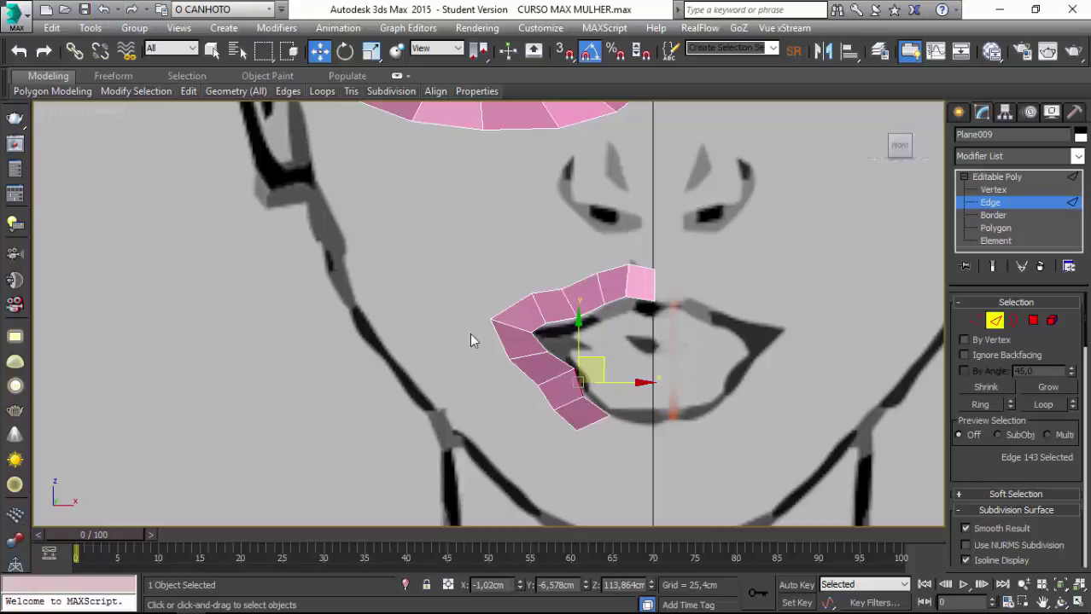
Move the strip's tip edge down-right so it follows the lower lip corner.
{"action": "left_click", "coordinate": [595, 419]}
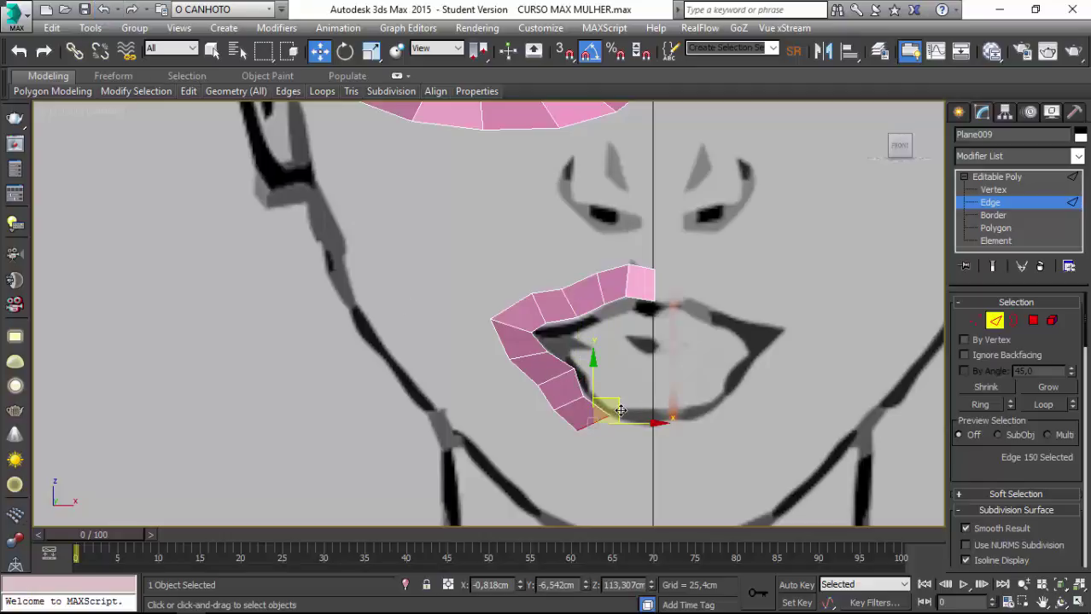
{"action": "left_click_drag", "start_coordinate": [621, 410], "coordinate": [646, 421]}
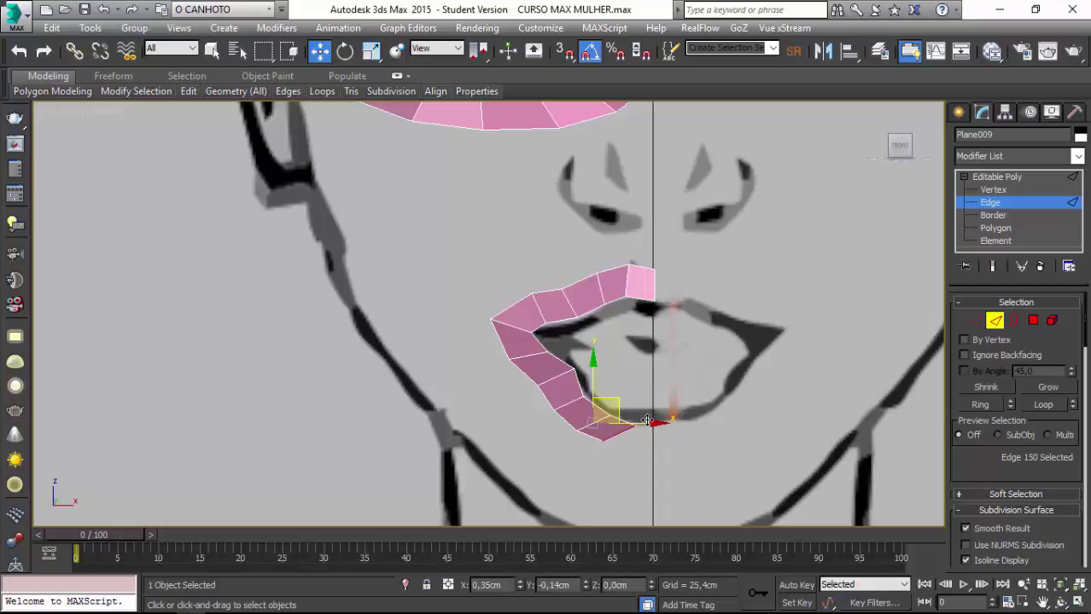
{"action": "left_click", "coordinate": [345, 51]}
{"action": "left_click_drag", "start_coordinate": [609, 406], "coordinate": [593, 421]}
{"action": "right_click", "coordinate": [593, 422]}
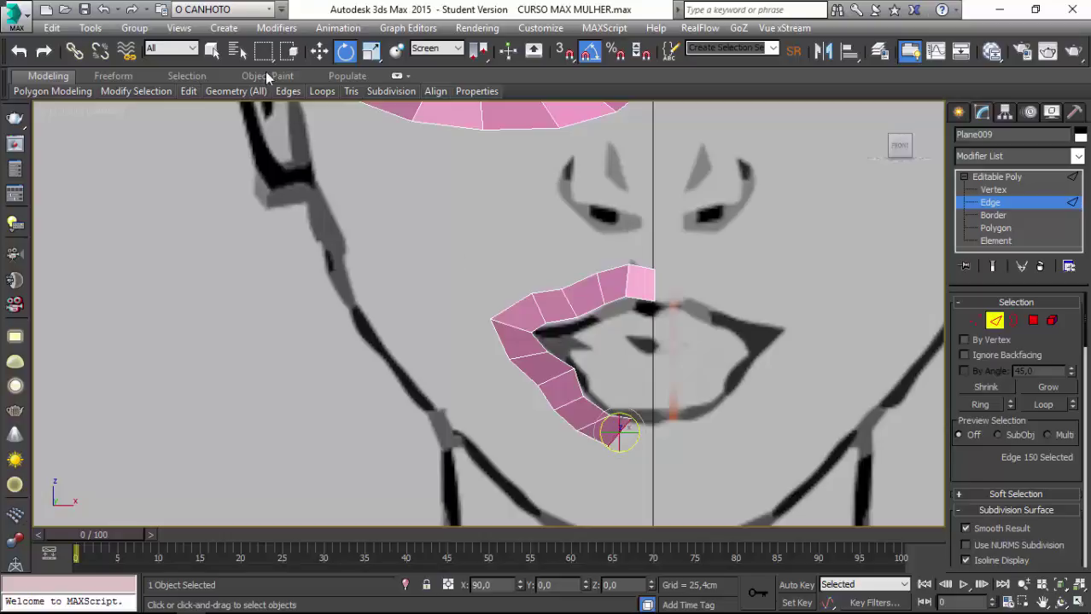
{"action": "left_click", "coordinate": [320, 52]}
{"action": "left_click_drag", "start_coordinate": [635, 406], "coordinate": [643, 414]}
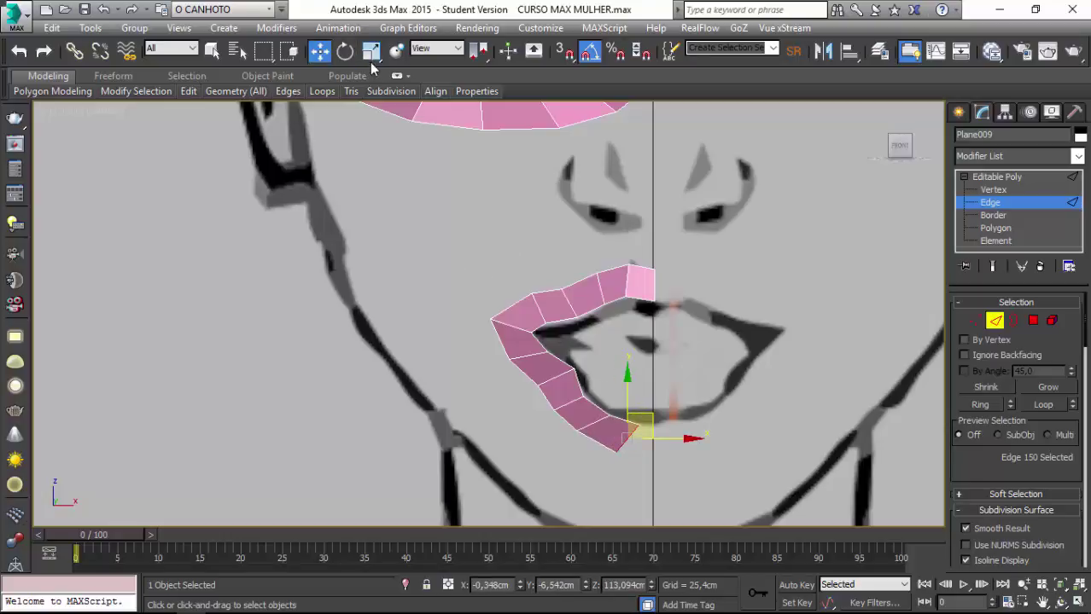
{"action": "left_click", "coordinate": [345, 52]}
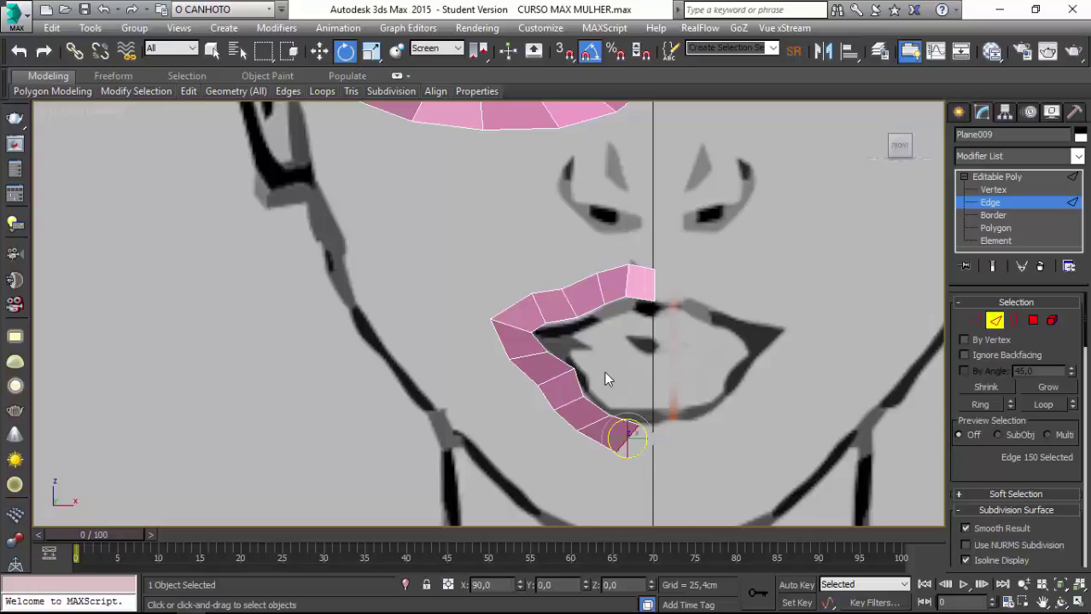
{"action": "left_click", "coordinate": [614, 418]}
{"action": "left_click", "coordinate": [616, 417]}
{"action": "left_click", "coordinate": [974, 323]}
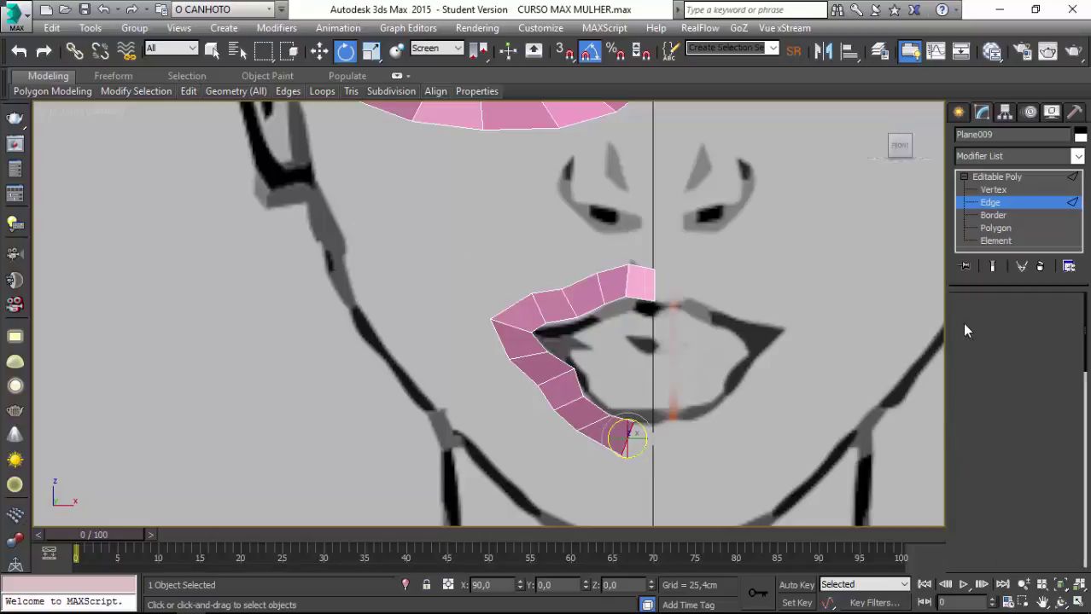
{"action": "left_click", "coordinate": [576, 430]}
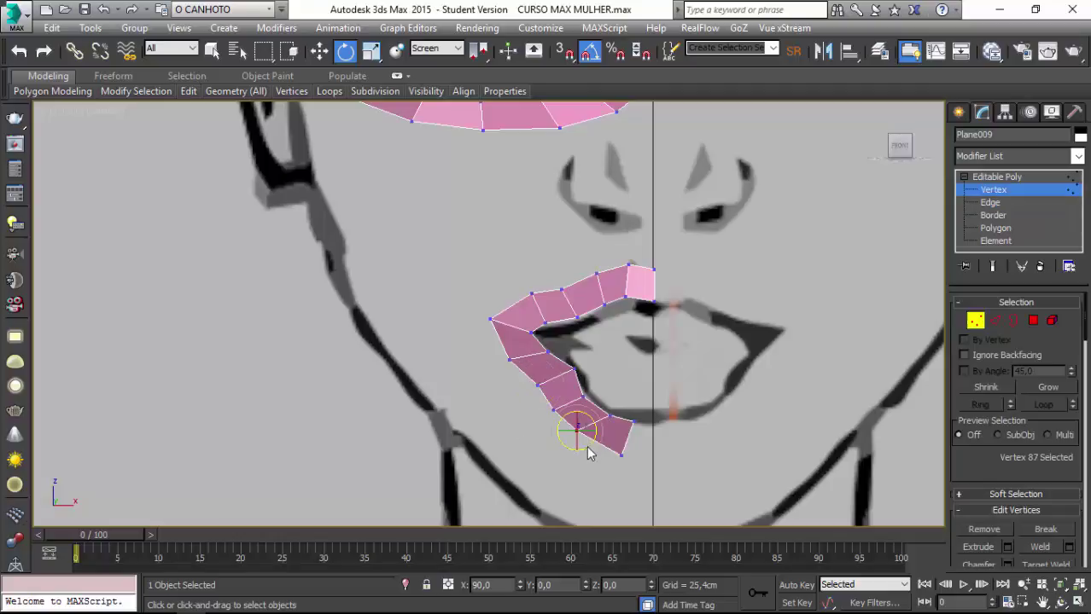
Nudge the lower-lip vertices down and right onto the lip line.
{"action": "left_click", "coordinate": [318, 50]}
{"action": "left_click_drag", "start_coordinate": [597, 408], "coordinate": [605, 416]}
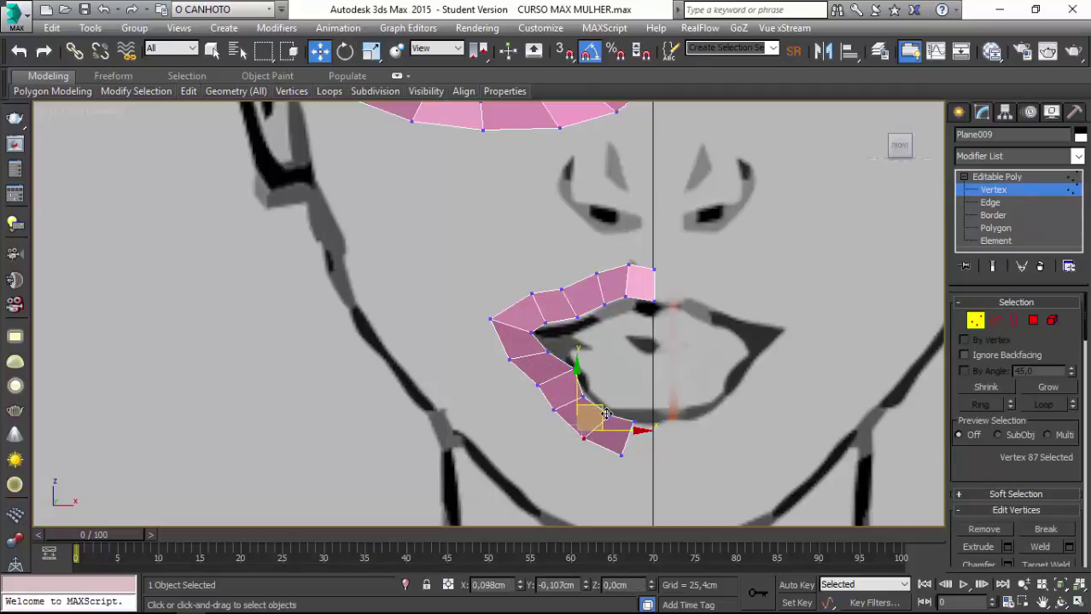
{"action": "left_click", "coordinate": [553, 409]}
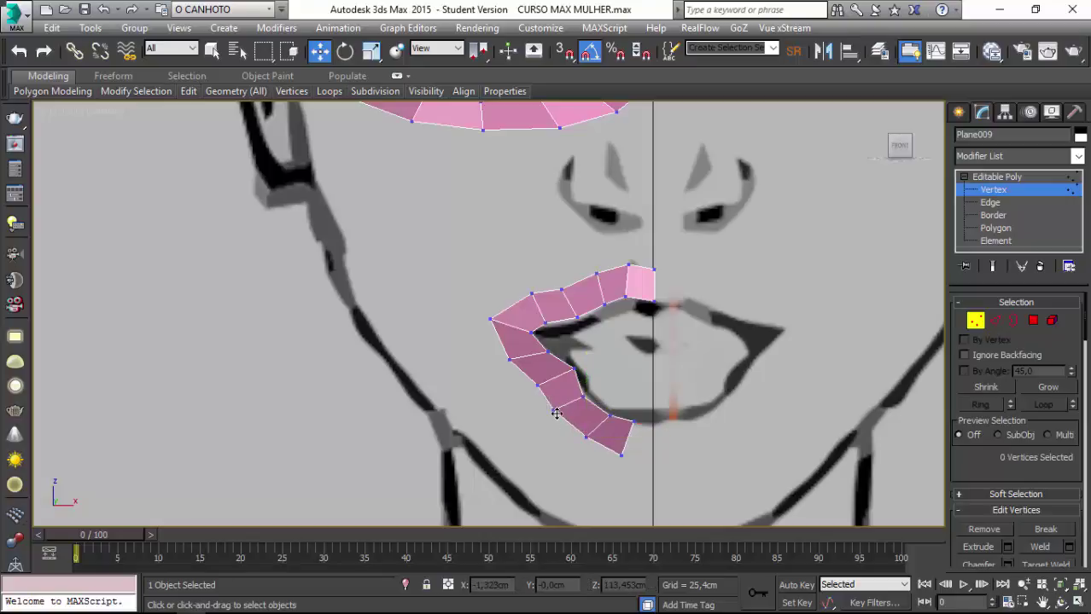
{"action": "left_click_drag", "start_coordinate": [576, 389], "coordinate": [580, 393]}
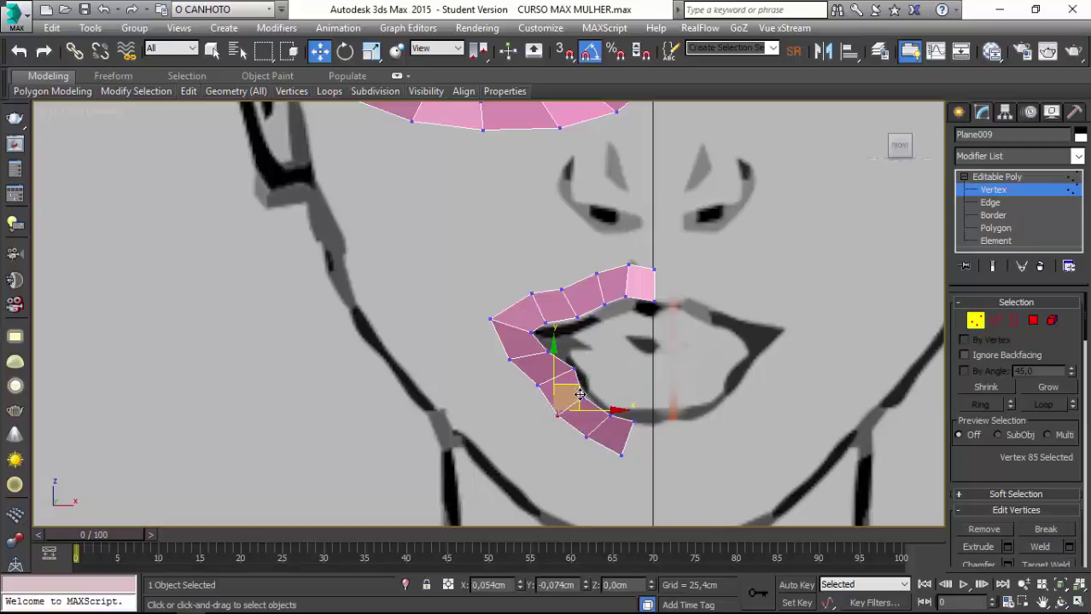
{"action": "left_click", "coordinate": [582, 396]}
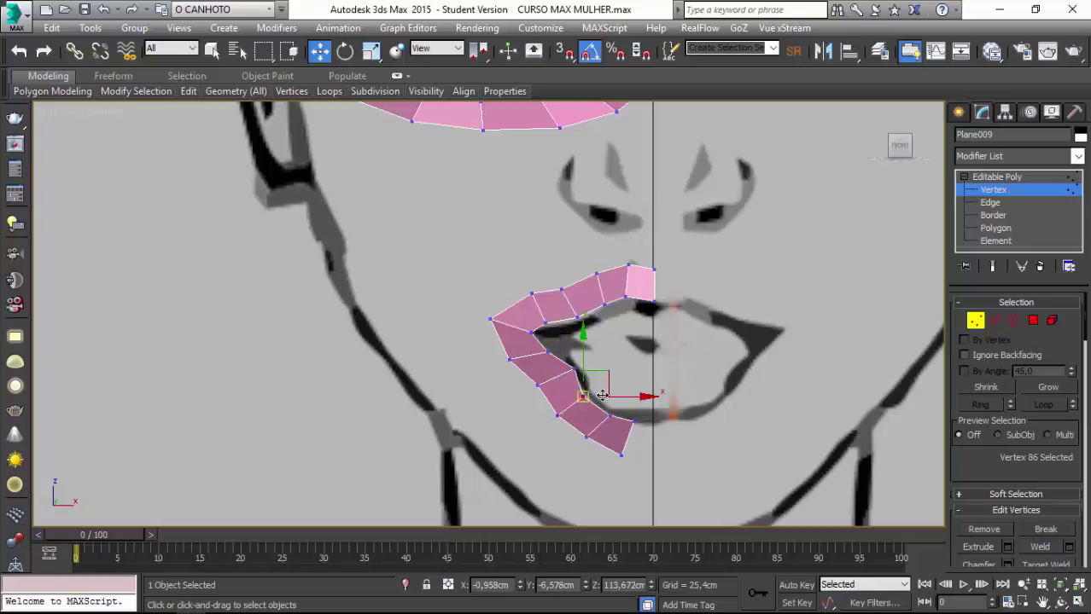
{"action": "left_click_drag", "start_coordinate": [595, 384], "coordinate": [600, 385]}
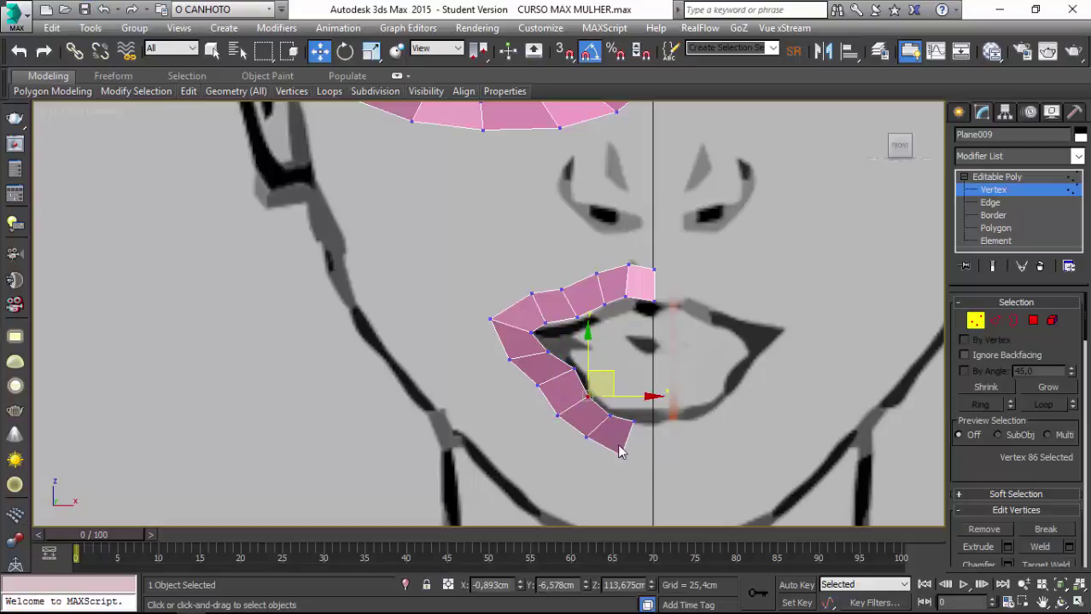
{"action": "left_click_drag", "start_coordinate": [616, 453], "coordinate": [655, 451]}
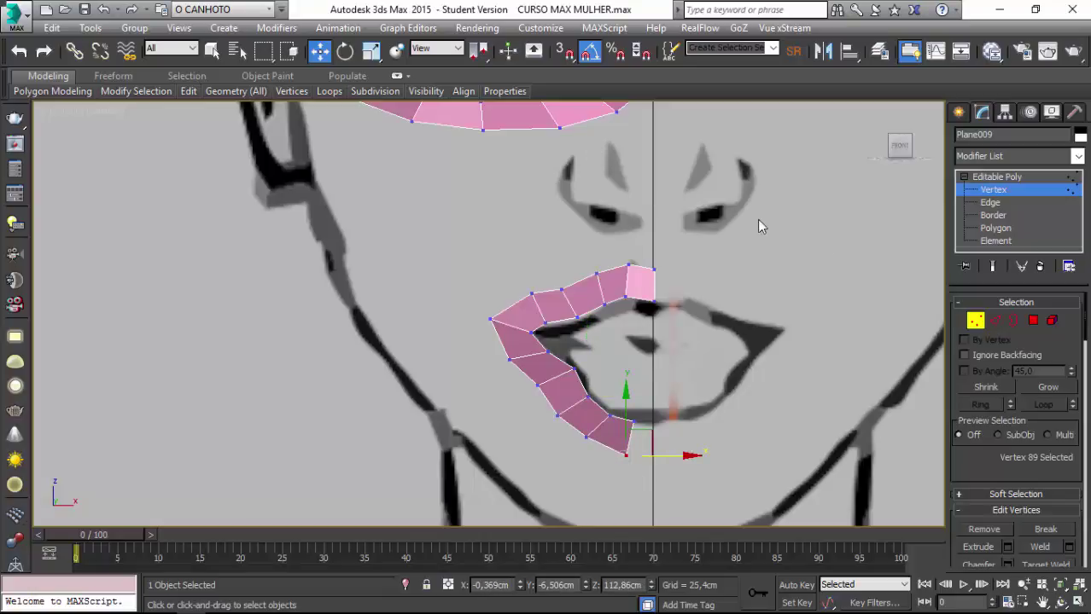
Move the lip-tip edge right and slide the bottom end vertex onto the vertical centre line.
{"action": "left_click", "coordinate": [995, 321]}
{"action": "left_click", "coordinate": [631, 434]}
{"action": "left_click_drag", "start_coordinate": [655, 425], "coordinate": [691, 427]}
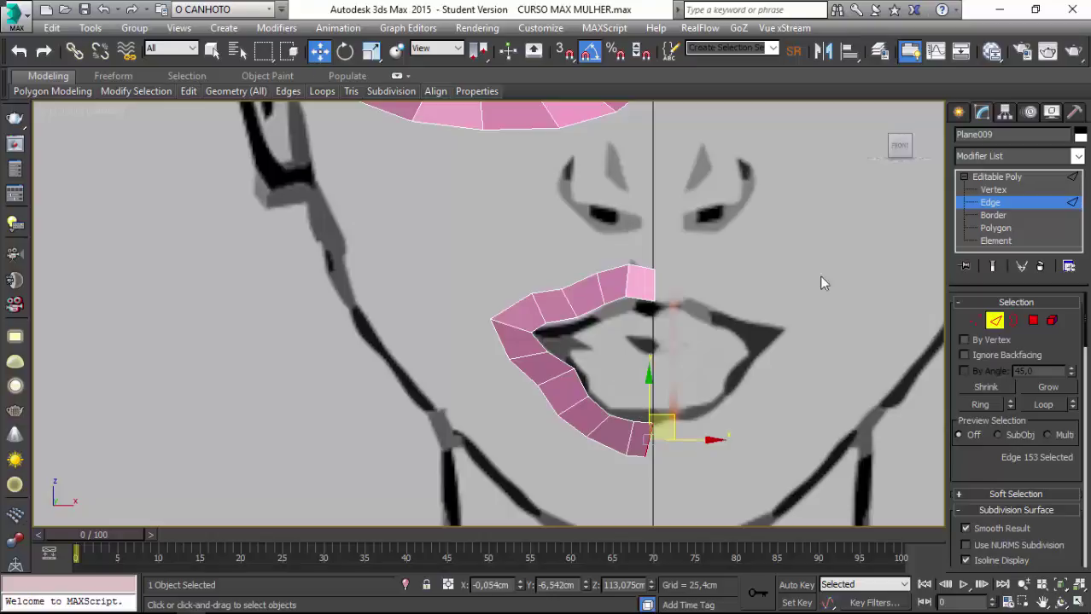
{"action": "left_click", "coordinate": [973, 320]}
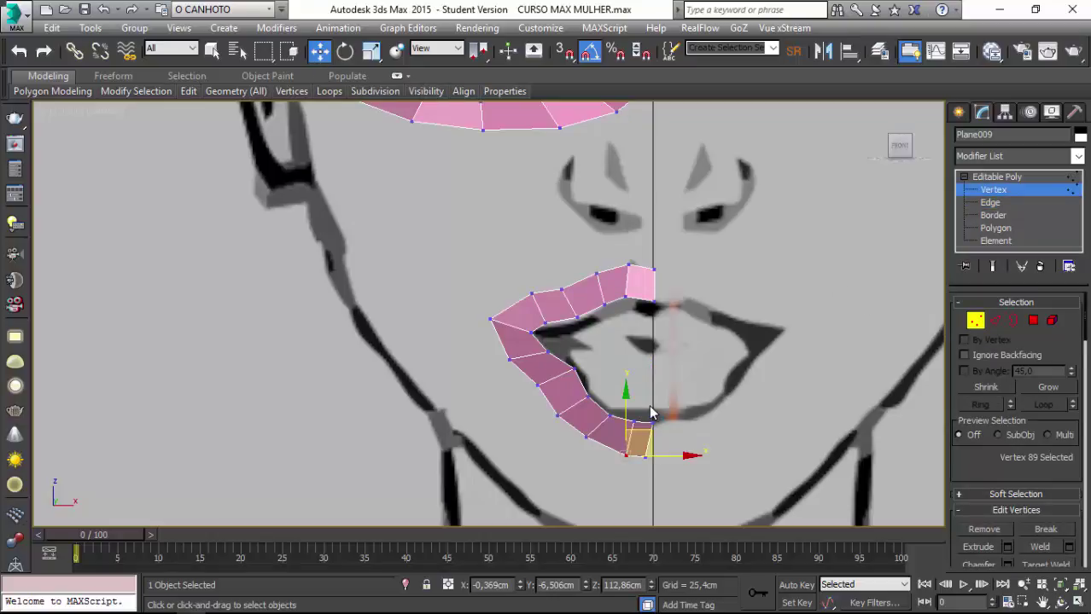
{"action": "left_click_drag", "start_coordinate": [648, 404], "coordinate": [673, 448]}
{"action": "scroll", "coordinate": [615, 461], "scroll_direction": "up", "scroll_amount": 2}
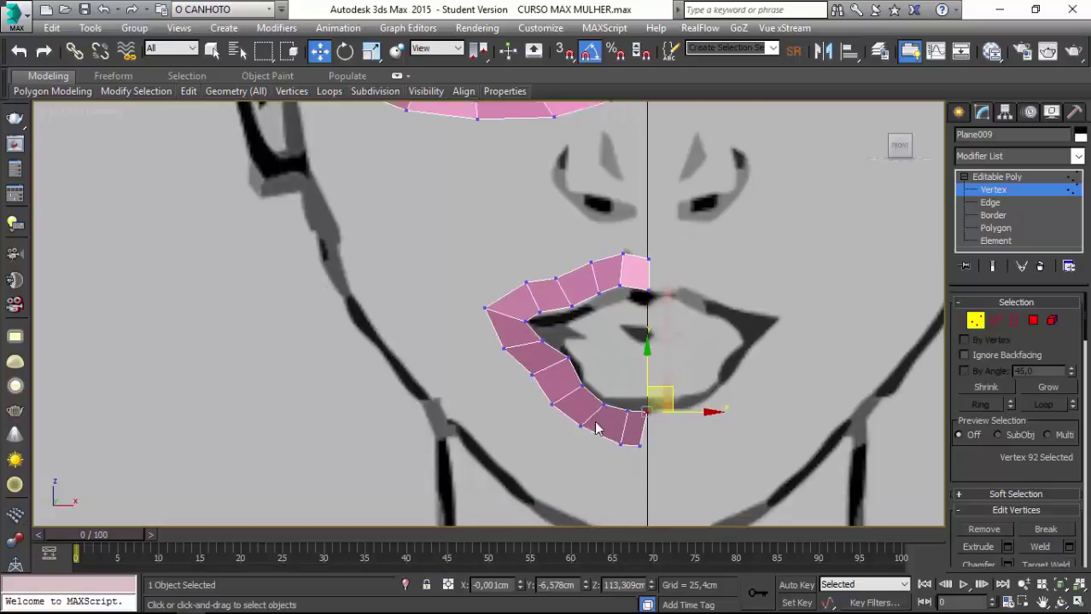
{"action": "scroll", "coordinate": [603, 422], "scroll_direction": "up", "scroll_amount": 3}
{"action": "scroll", "coordinate": [601, 386], "scroll_direction": "up", "scroll_amount": 2}
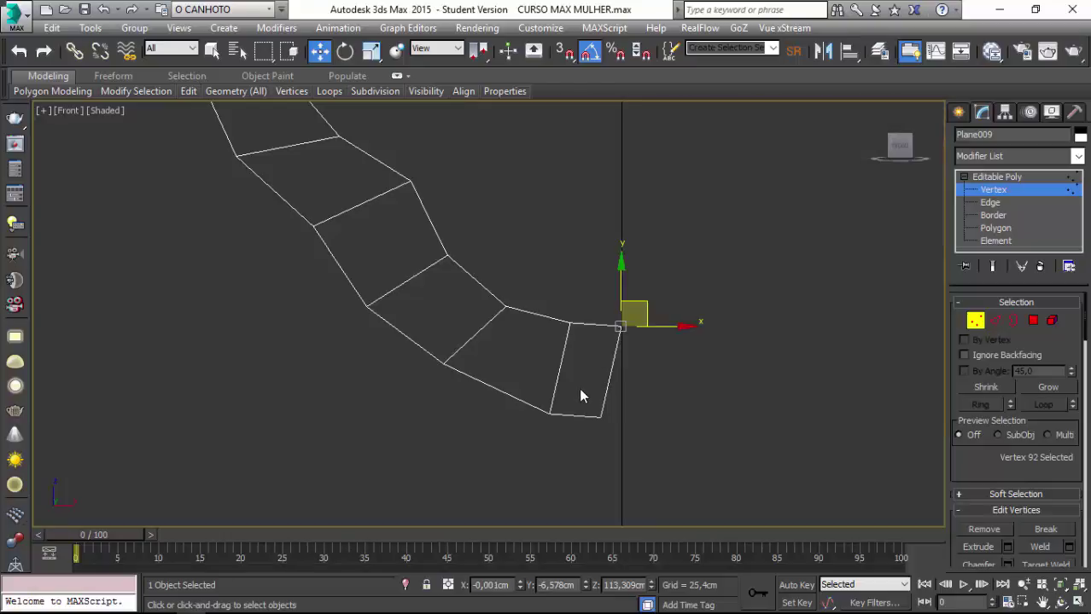
{"action": "left_click", "coordinate": [600, 416]}
{"action": "left_click_drag", "start_coordinate": [642, 419], "coordinate": [663, 423]}
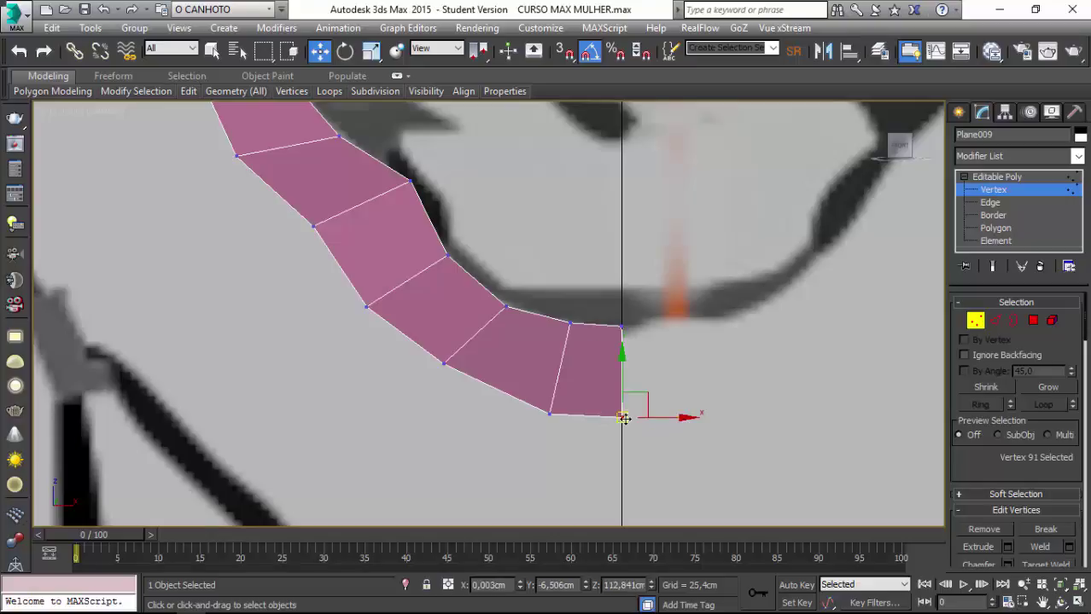
{"action": "scroll", "coordinate": [347, 273], "scroll_direction": "down", "scroll_amount": 3}
{"action": "scroll", "coordinate": [451, 271], "scroll_direction": "down", "scroll_amount": 1}
{"action": "scroll", "coordinate": [450, 271], "scroll_direction": "down", "scroll_amount": 1}
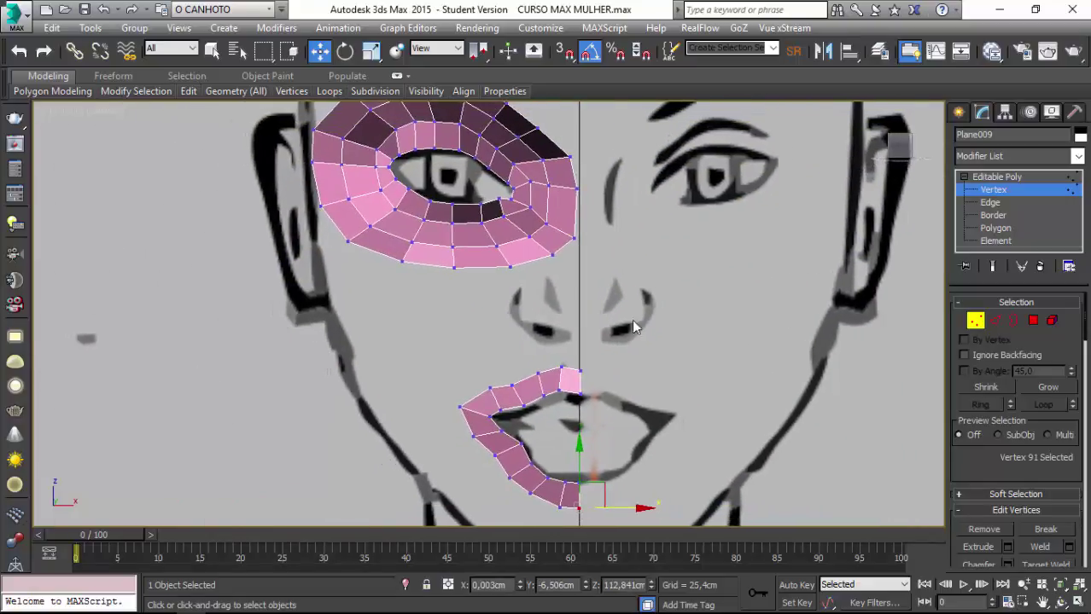
{"action": "left_click", "coordinate": [999, 321]}
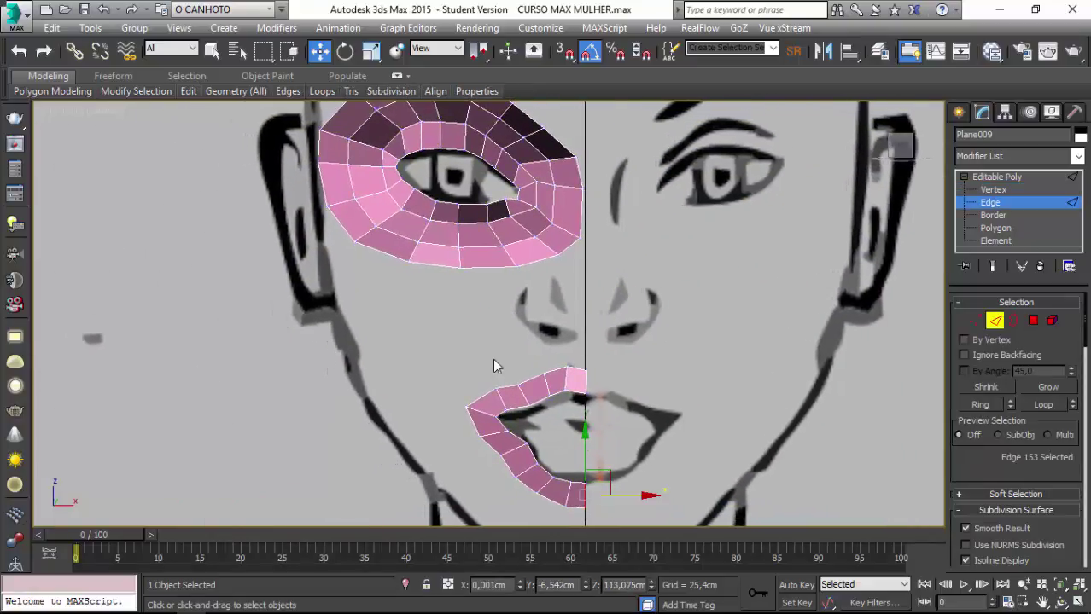
Select the upper-lip outer end edge plus the eye ring's bottom edge, then reach Edit Edges.
{"action": "left_click", "coordinate": [526, 379]}
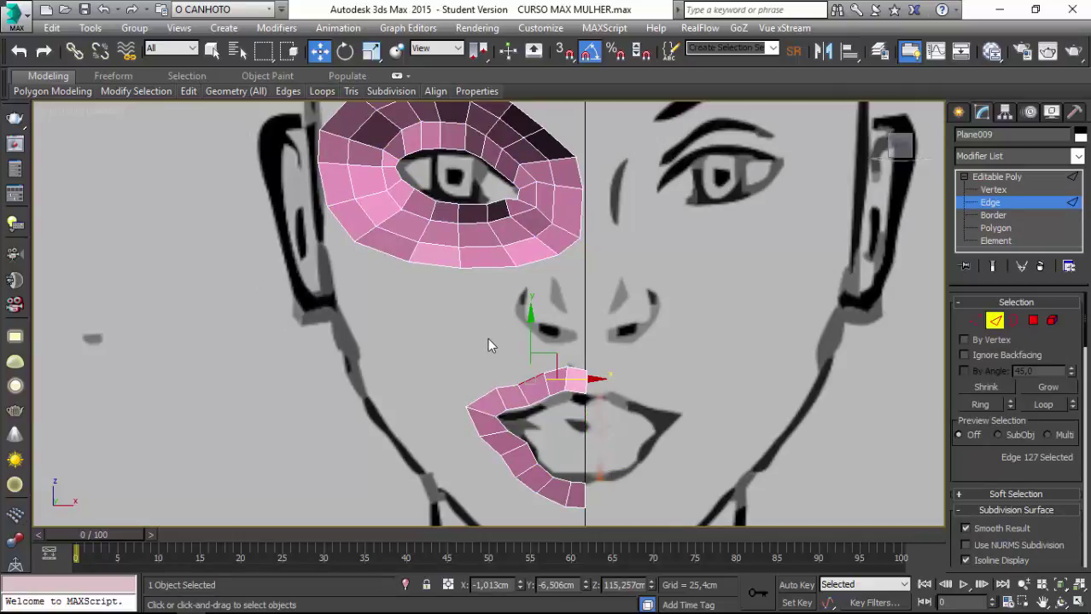
{"action": "left_click", "coordinate": [490, 266]}
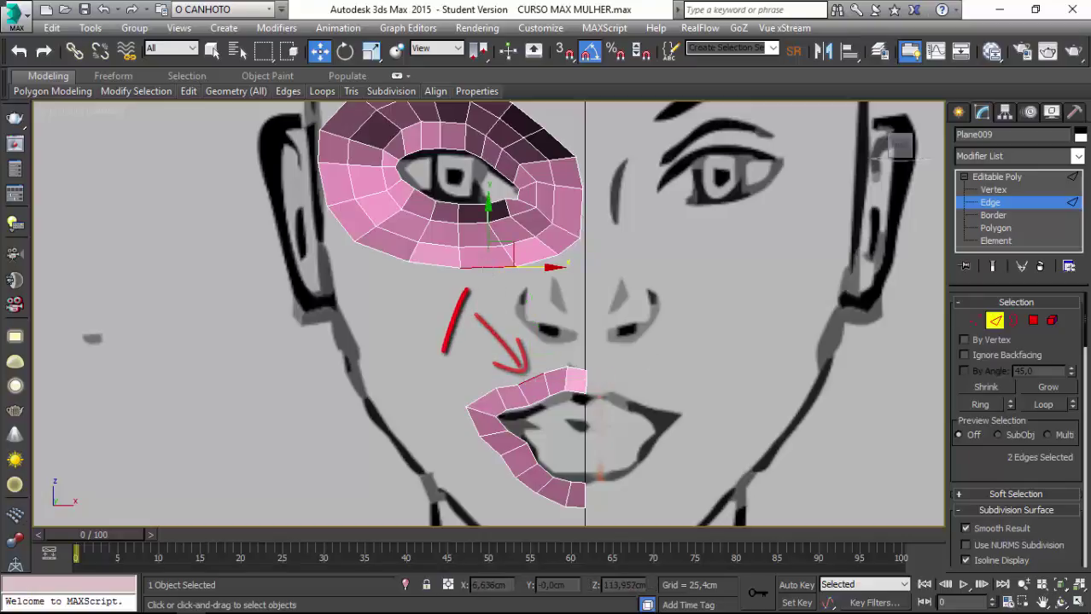
{"action": "mouse_move", "coordinate": [1085, 339]}
{"action": "left_mouse_down"}
{"action": "mouse_move", "coordinate": [1077, 538]}
{"action": "mouse_move", "coordinate": [1088, 449]}
{"action": "left_mouse_up"}
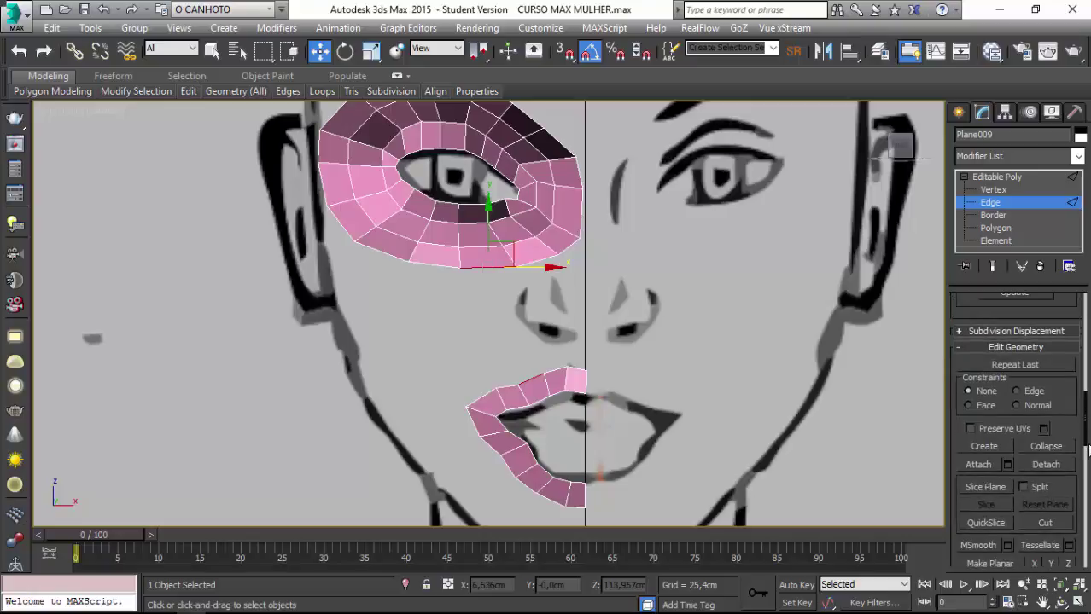
{"action": "scroll", "coordinate": [1089, 449], "scroll_direction": "up", "scroll_amount": 5}
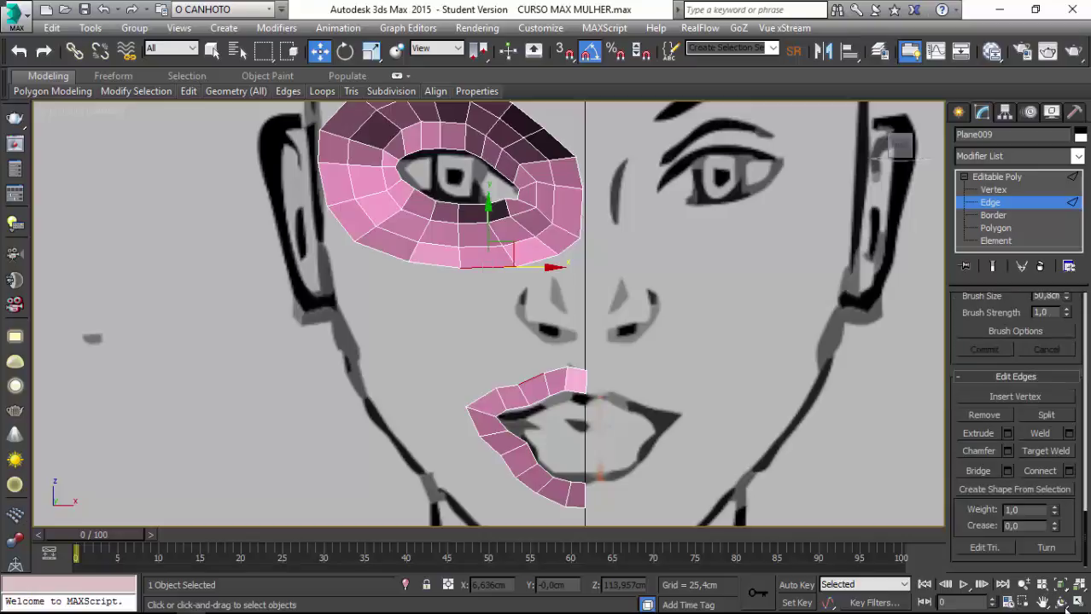
Bridge the eye-ring and lip edges with extra segments, then leave Edge level.
{"action": "left_click", "coordinate": [1008, 475]}
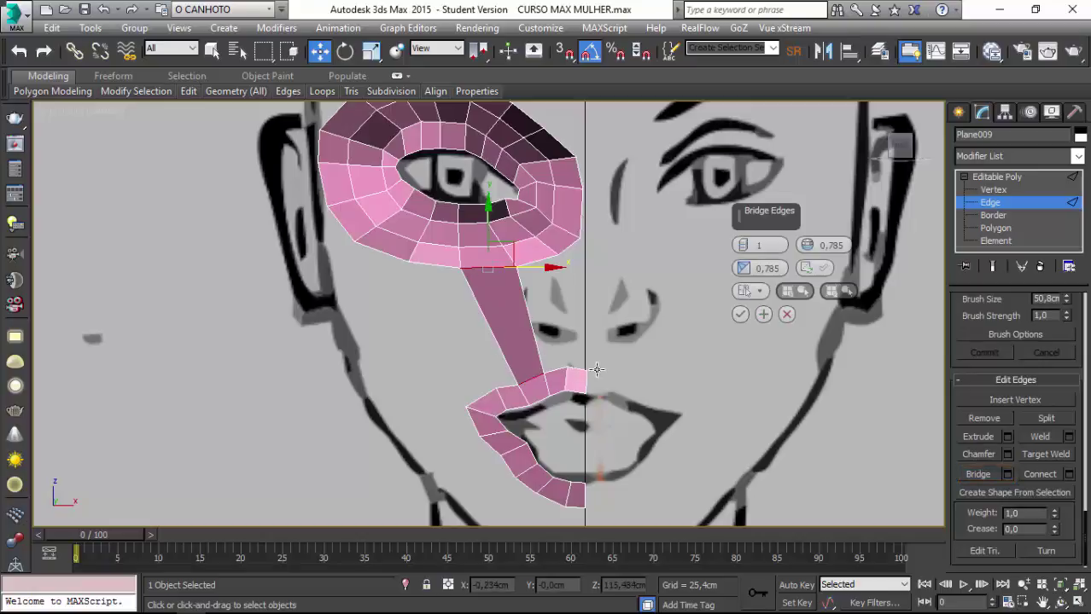
{"action": "left_click_drag", "start_coordinate": [745, 247], "coordinate": [743, 239]}
{"action": "left_click", "coordinate": [740, 315]}
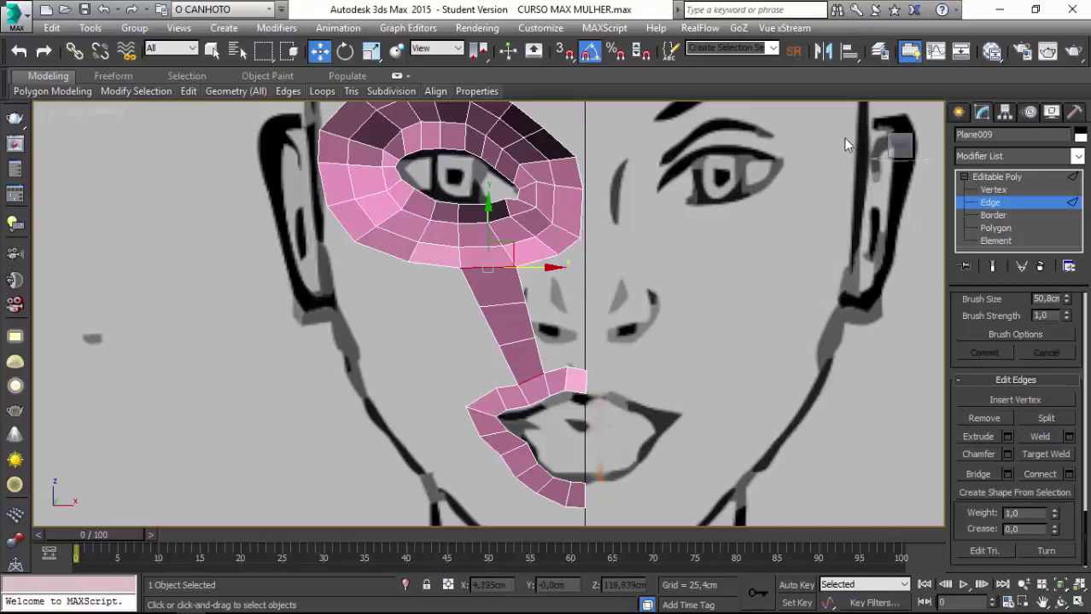
{"action": "left_click", "coordinate": [983, 205]}
{"action": "left_click", "coordinate": [983, 204]}
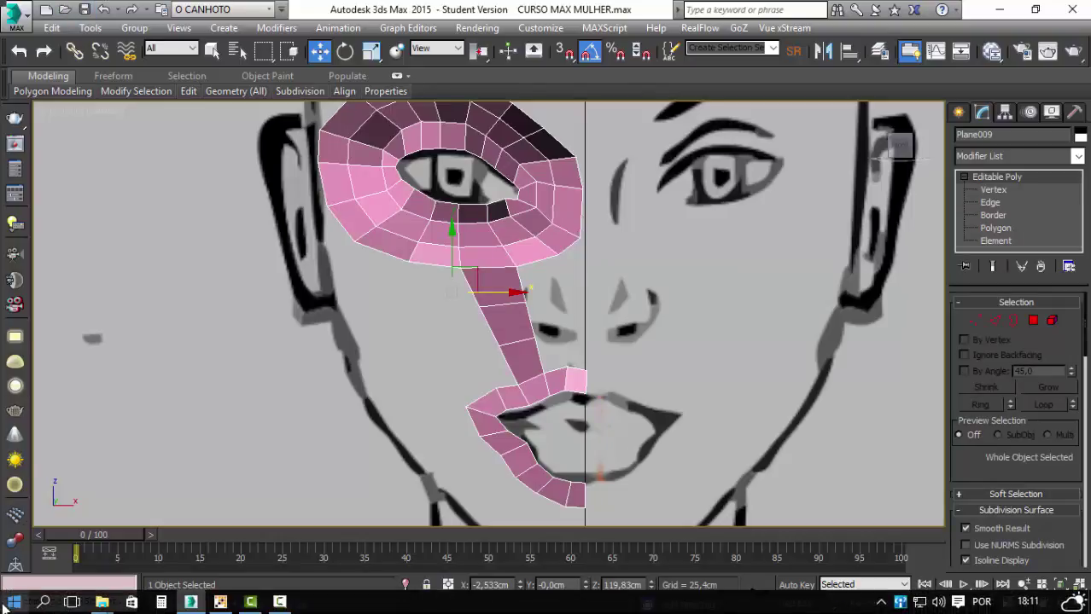
Reselect the pink mesh and pick an edge near the lip plus the new strip's edge below the eye.
{"action": "left_click", "coordinate": [371, 309]}
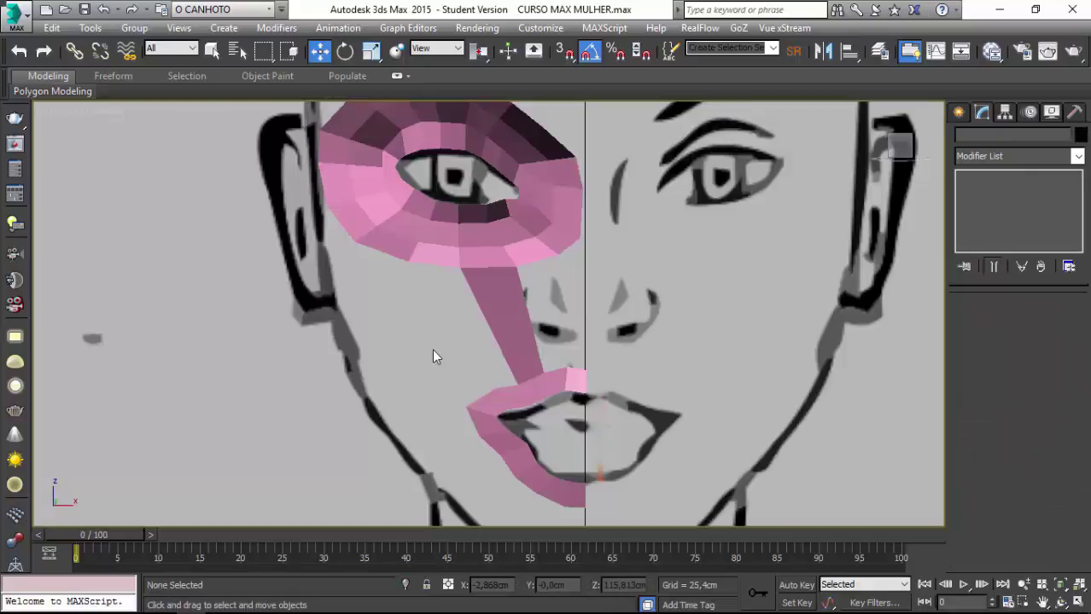
{"action": "left_click", "coordinate": [513, 341]}
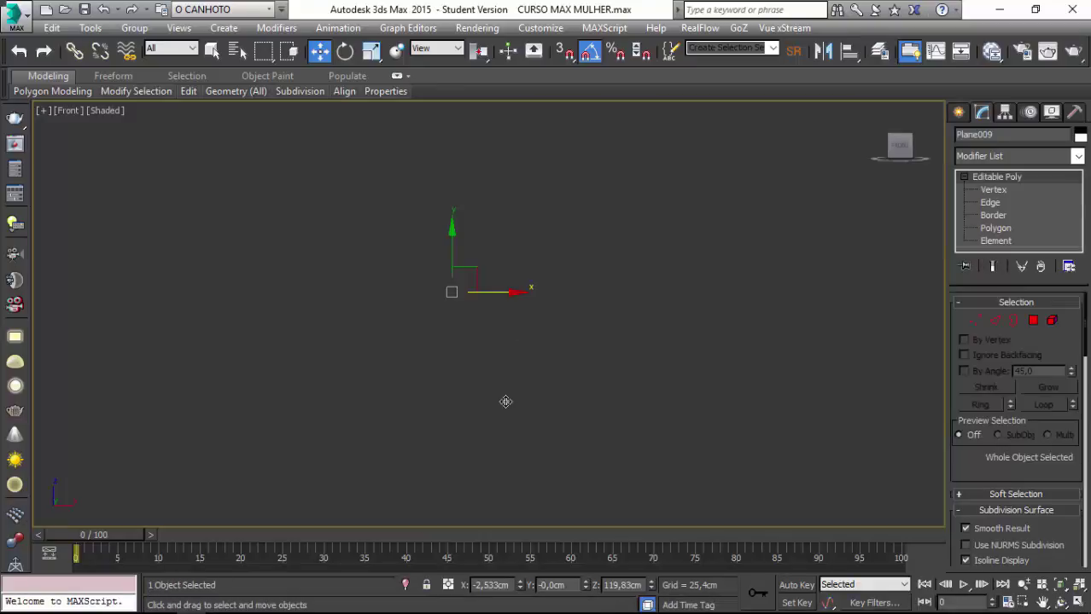
{"action": "left_click", "coordinate": [995, 321]}
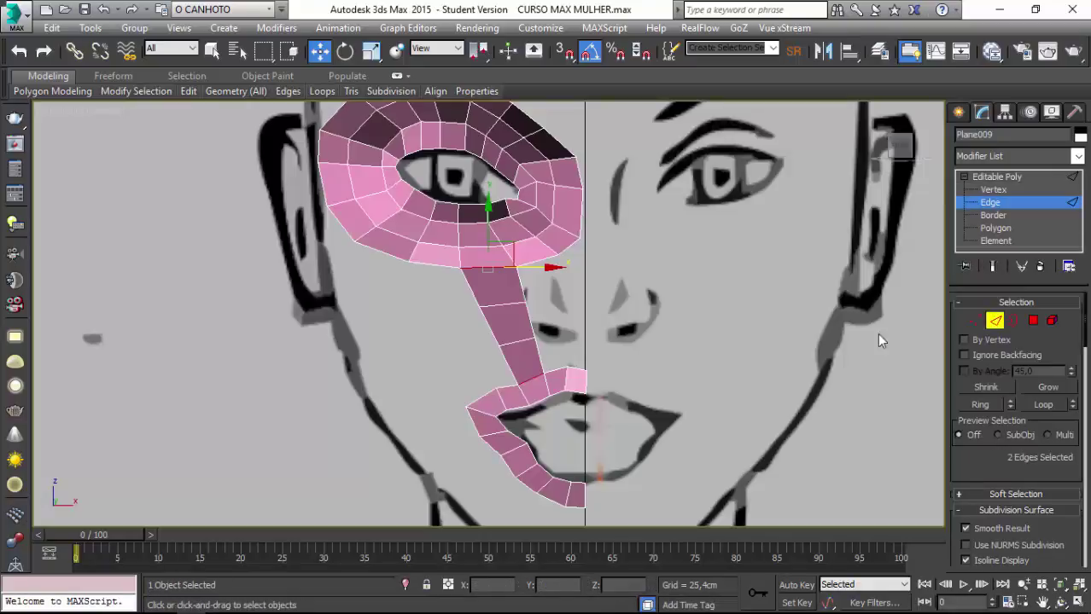
{"action": "left_click", "coordinate": [503, 387]}
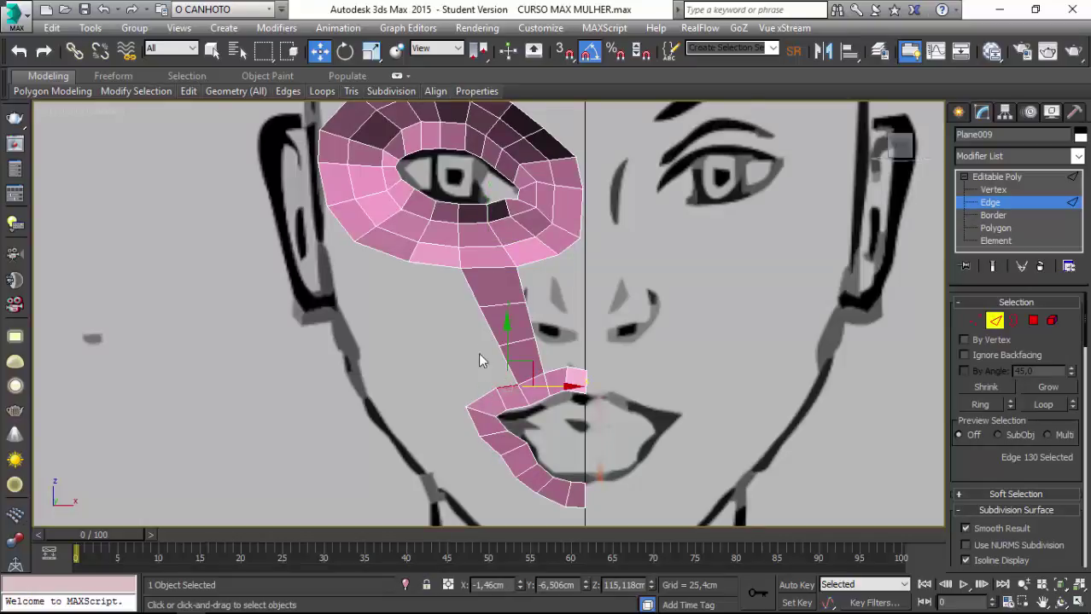
{"action": "left_click", "coordinate": [436, 263]}
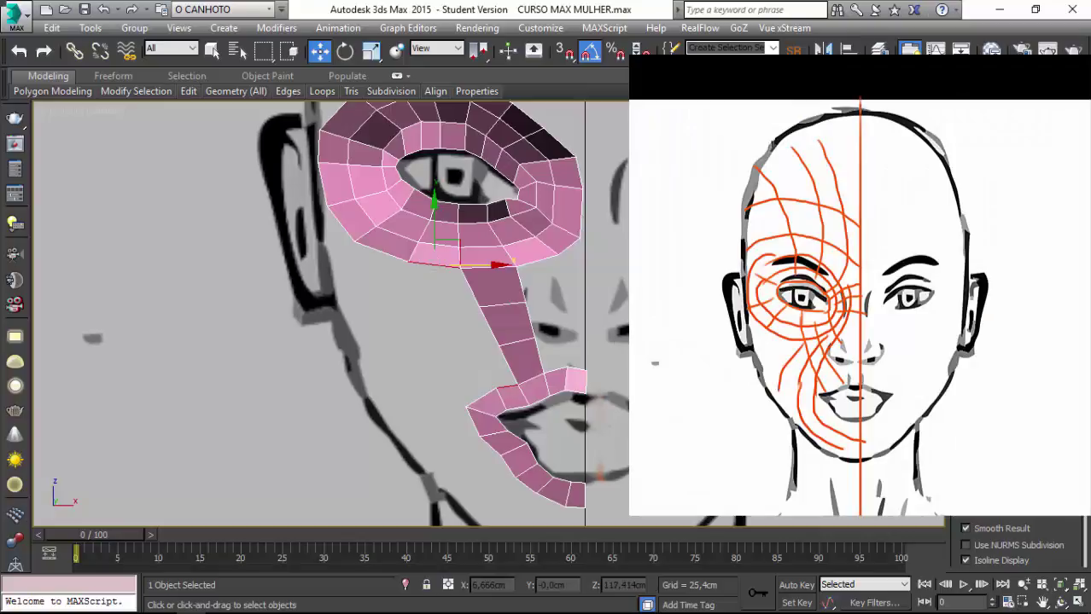
Bridge the two selected edges with new polygons and accept the result.
{"action": "scroll", "coordinate": [1077, 461], "scroll_direction": "up", "scroll_amount": 5}
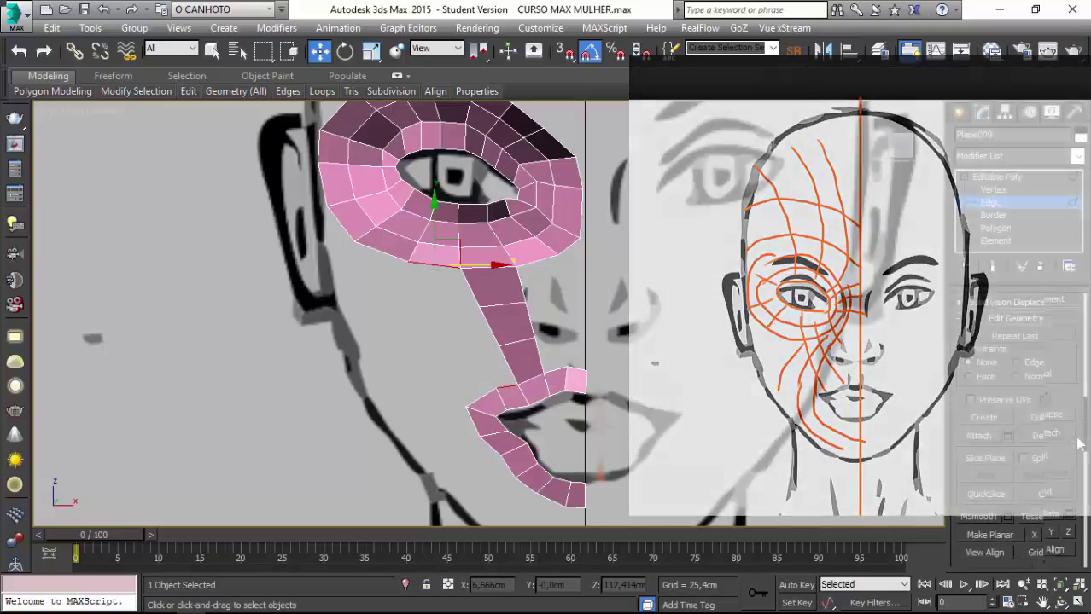
{"action": "scroll", "coordinate": [1077, 478], "scroll_direction": "down", "scroll_amount": 3}
{"action": "scroll", "coordinate": [1075, 512], "scroll_direction": "down", "scroll_amount": 3}
{"action": "scroll", "coordinate": [1073, 546], "scroll_direction": "down", "scroll_amount": 3}
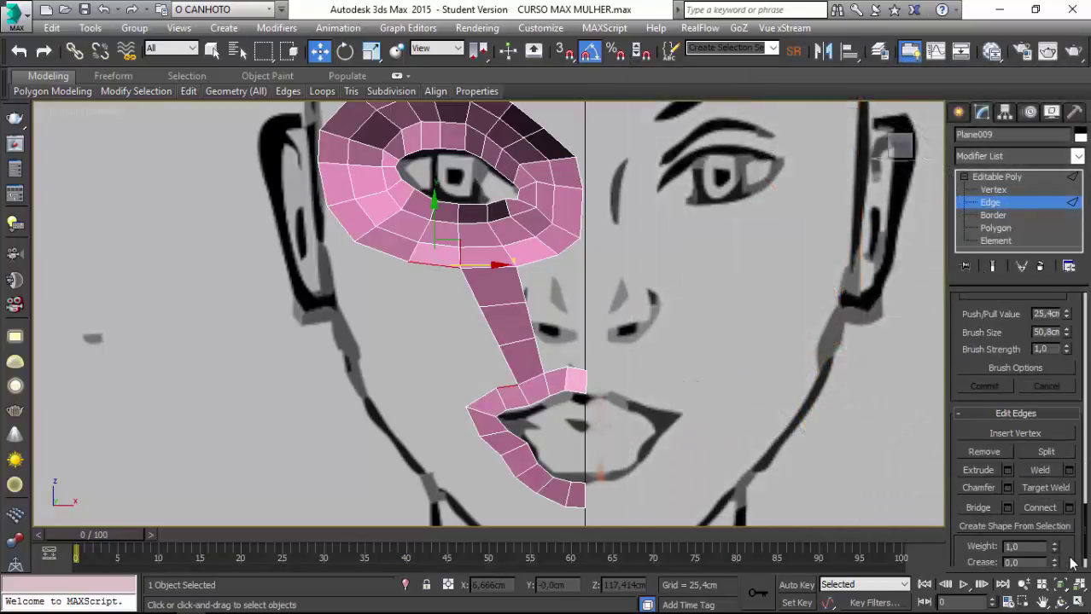
{"action": "left_click", "coordinate": [1006, 508]}
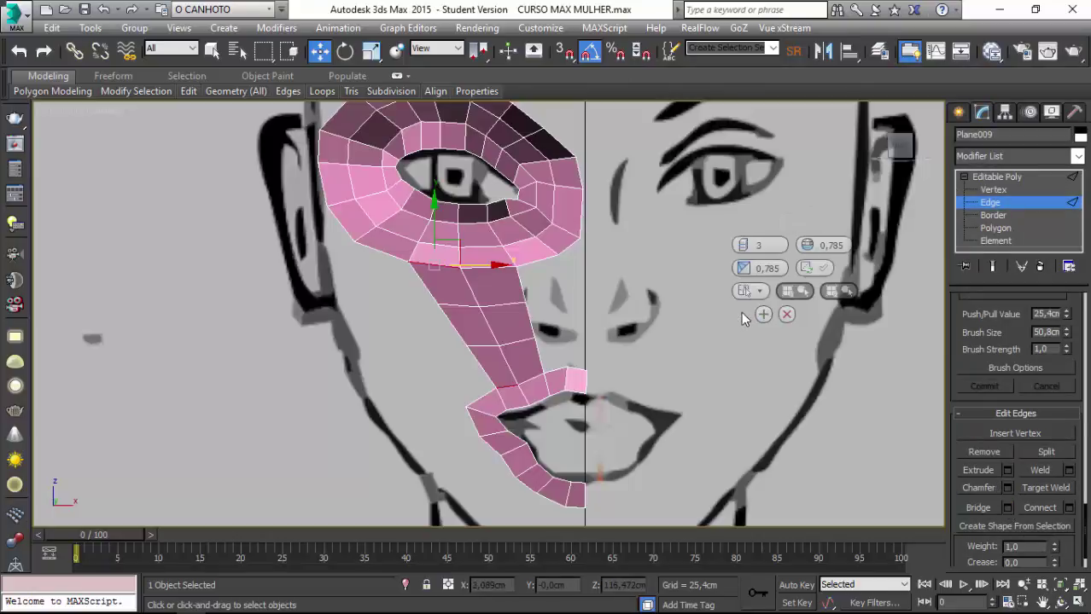
{"action": "left_click", "coordinate": [741, 314]}
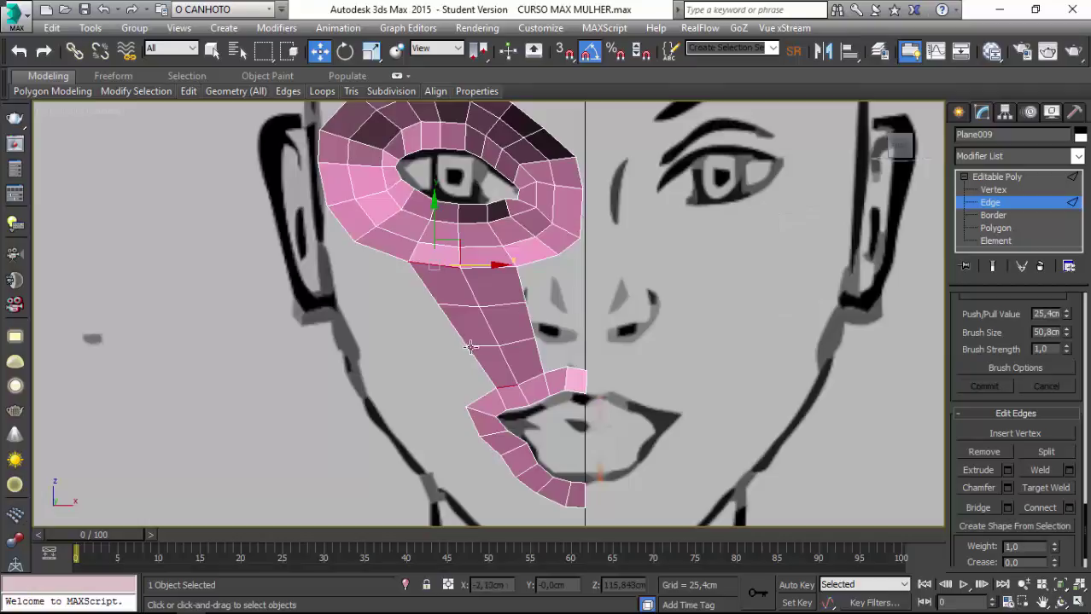
{"action": "left_click", "coordinate": [990, 190]}
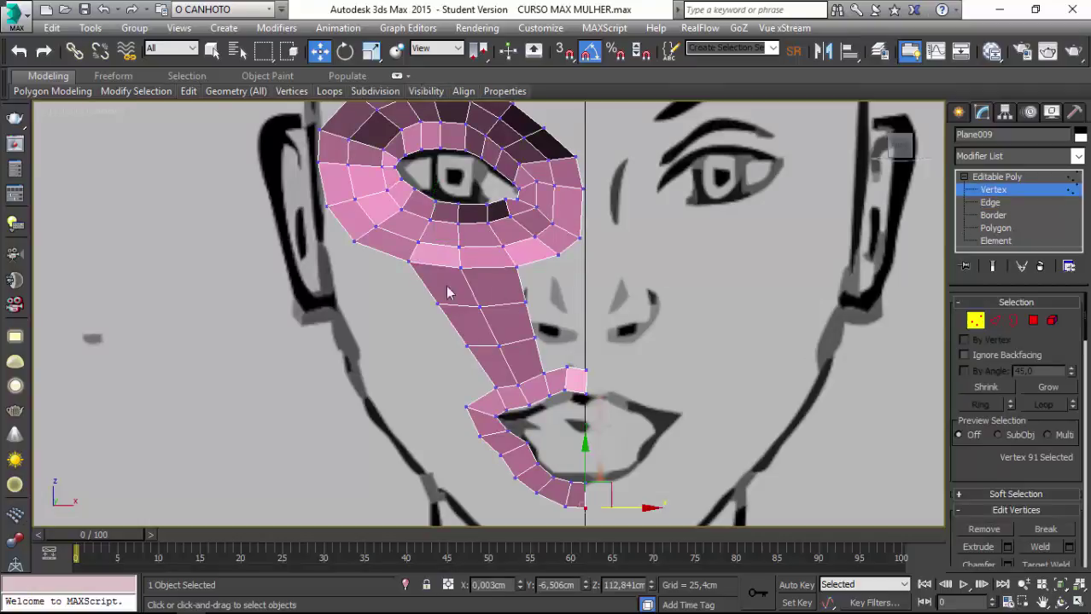
Select the stray cheek vertex and pull it onto its neighbour on the upper-lip strip.
{"action": "left_click", "coordinate": [478, 309]}
{"action": "left_click", "coordinate": [459, 267]}
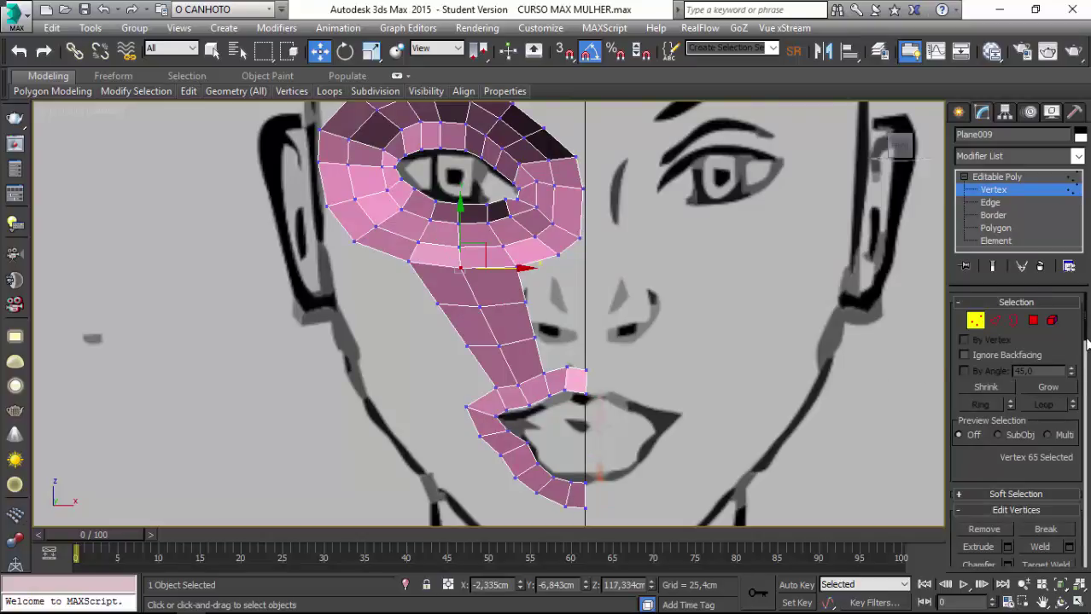
{"action": "left_click_drag", "start_coordinate": [1086, 343], "coordinate": [1087, 376]}
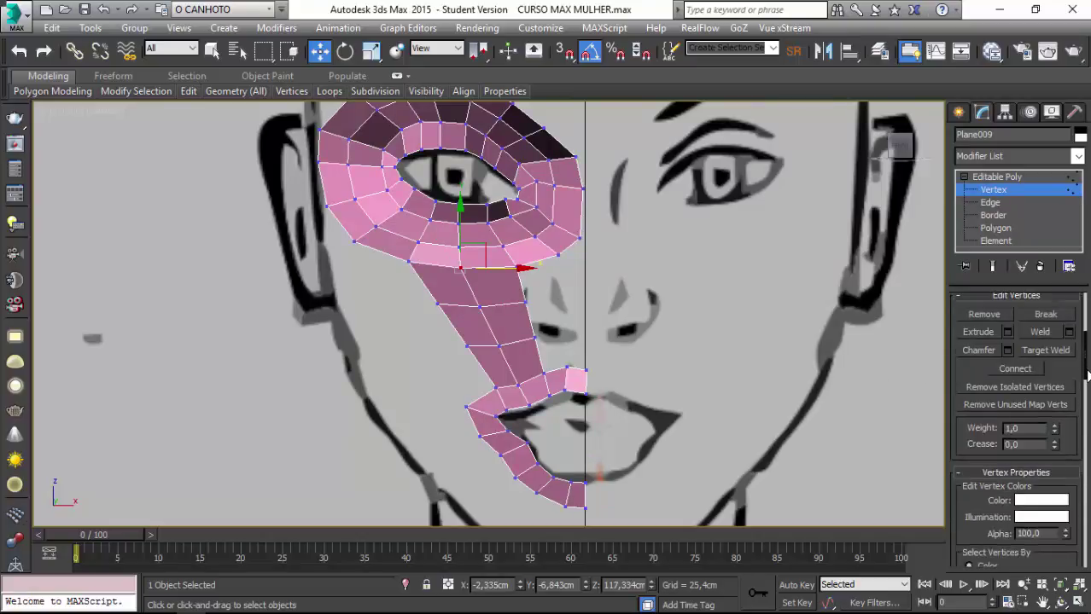
{"action": "left_click", "coordinate": [1041, 333]}
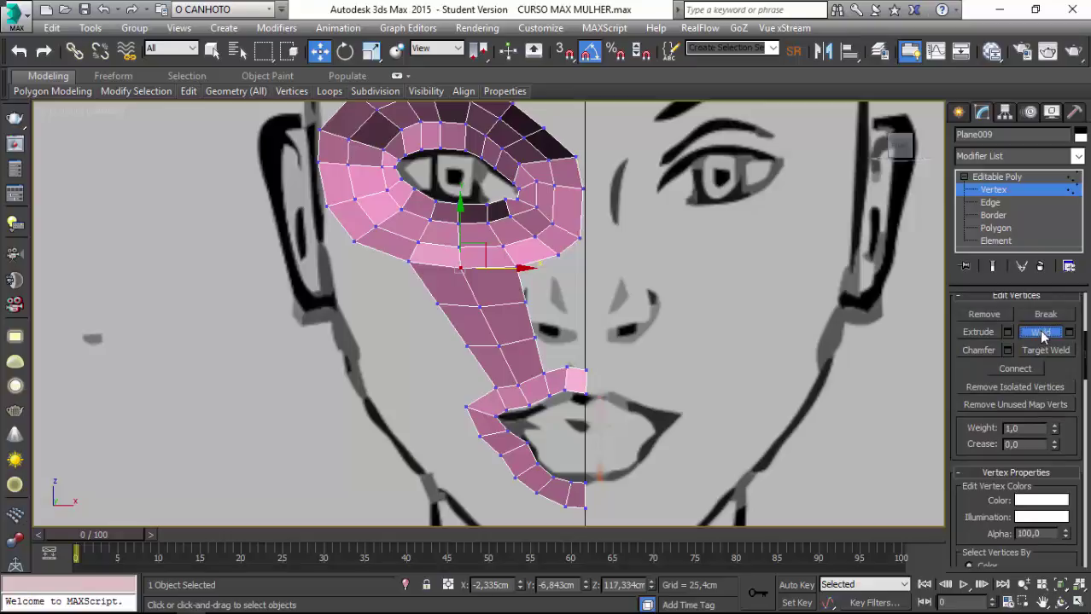
{"action": "left_click", "coordinate": [478, 305]}
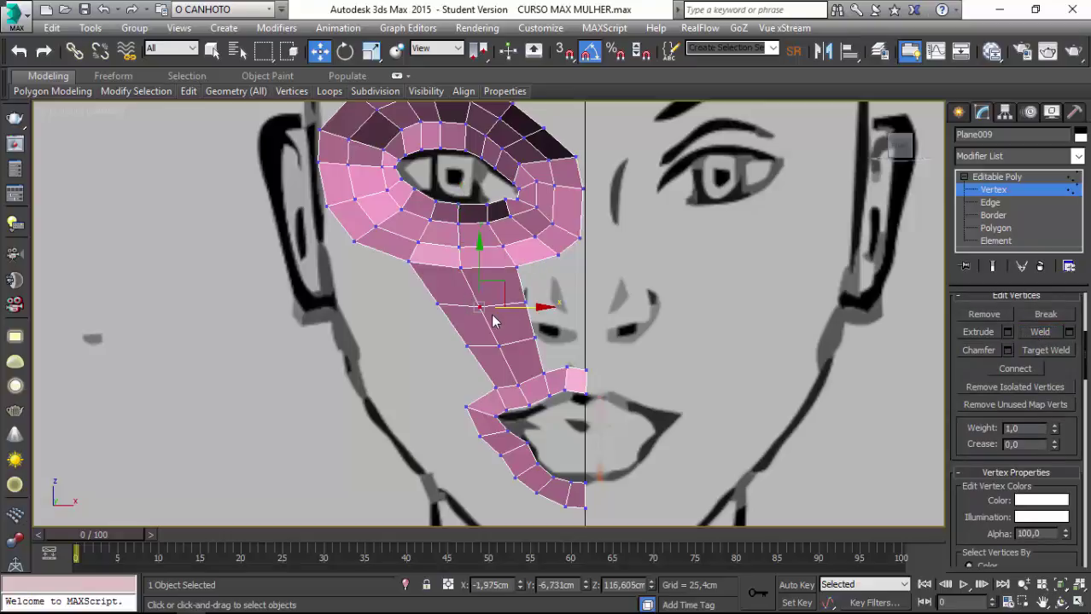
{"action": "left_click", "coordinate": [1037, 335]}
{"action": "left_click_drag", "start_coordinate": [480, 342], "coordinate": [526, 364]}
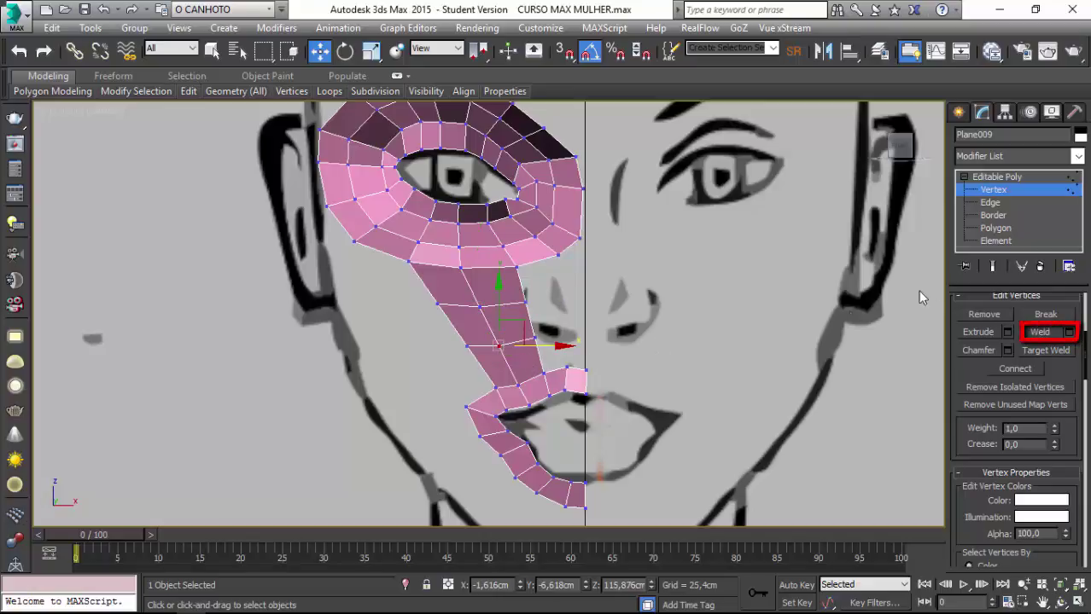
Weld the overlapping vertices into a single vertex.
{"action": "scroll", "coordinate": [492, 334], "scroll_direction": "up", "scroll_amount": 1}
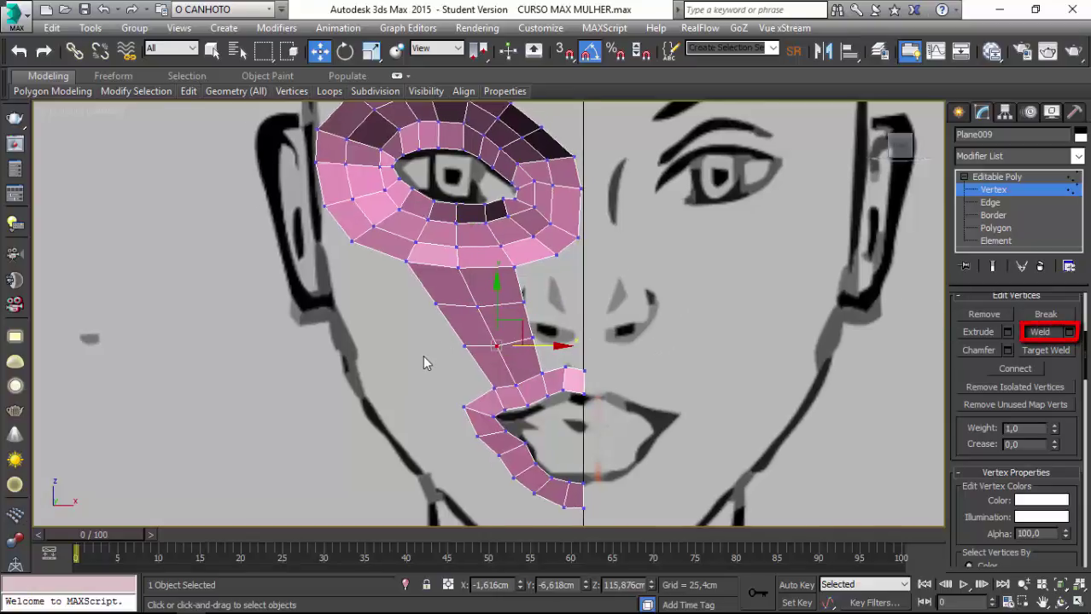
{"action": "scroll", "coordinate": [424, 353], "scroll_direction": "up", "scroll_amount": 3}
{"action": "scroll", "coordinate": [431, 352], "scroll_direction": "up", "scroll_amount": 2}
{"action": "scroll", "coordinate": [440, 352], "scroll_direction": "up", "scroll_amount": 2}
{"action": "scroll", "coordinate": [484, 355], "scroll_direction": "up", "scroll_amount": 2}
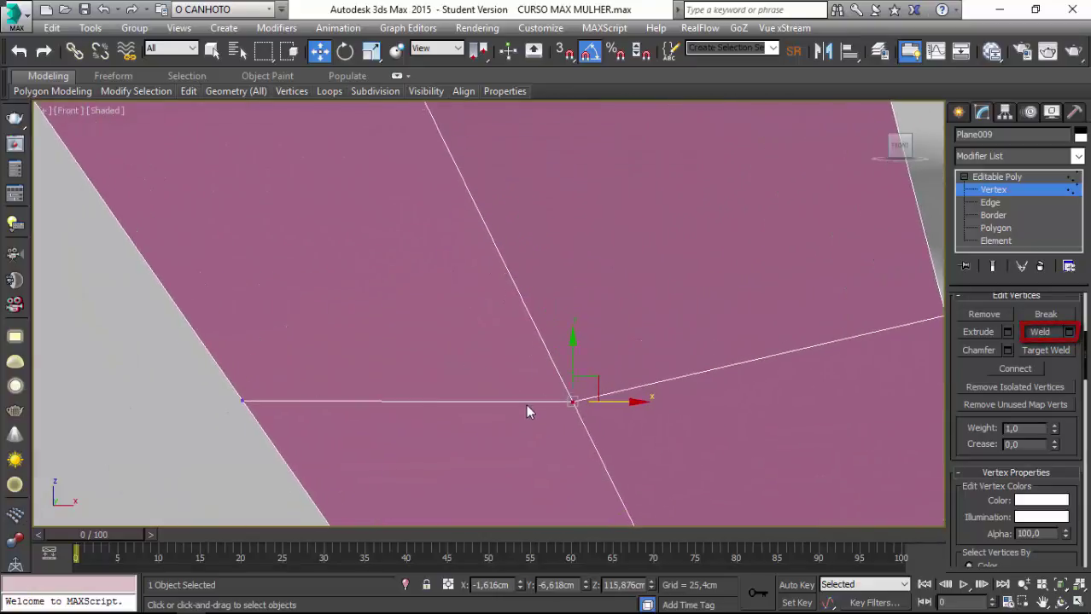
{"action": "left_click", "coordinate": [1038, 335]}
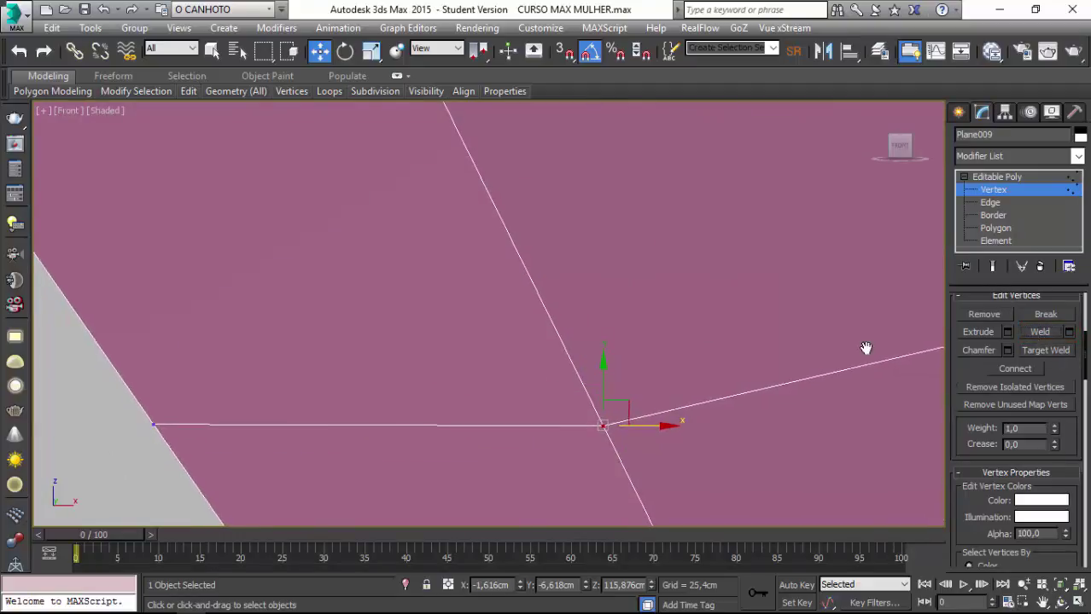
Zoom out to check the joined cheek and lip mesh, then leave vertex editing.
{"action": "scroll", "coordinate": [521, 367], "scroll_direction": "down", "scroll_amount": 3}
{"action": "scroll", "coordinate": [550, 362], "scroll_direction": "down", "scroll_amount": 2}
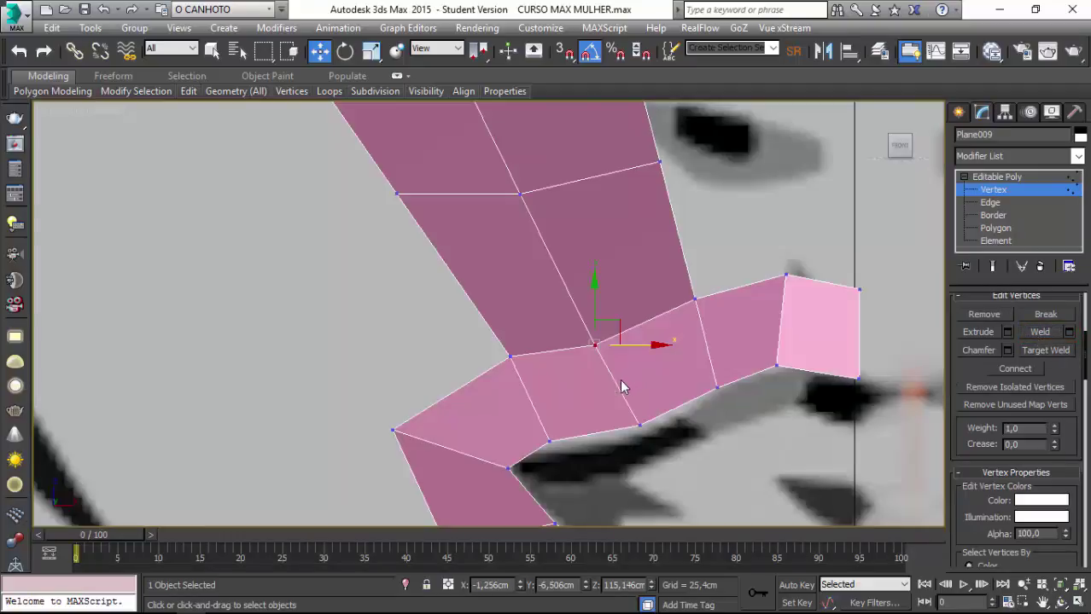
{"action": "scroll", "coordinate": [563, 331], "scroll_direction": "down", "scroll_amount": 2}
{"action": "scroll", "coordinate": [563, 332], "scroll_direction": "down", "scroll_amount": 1}
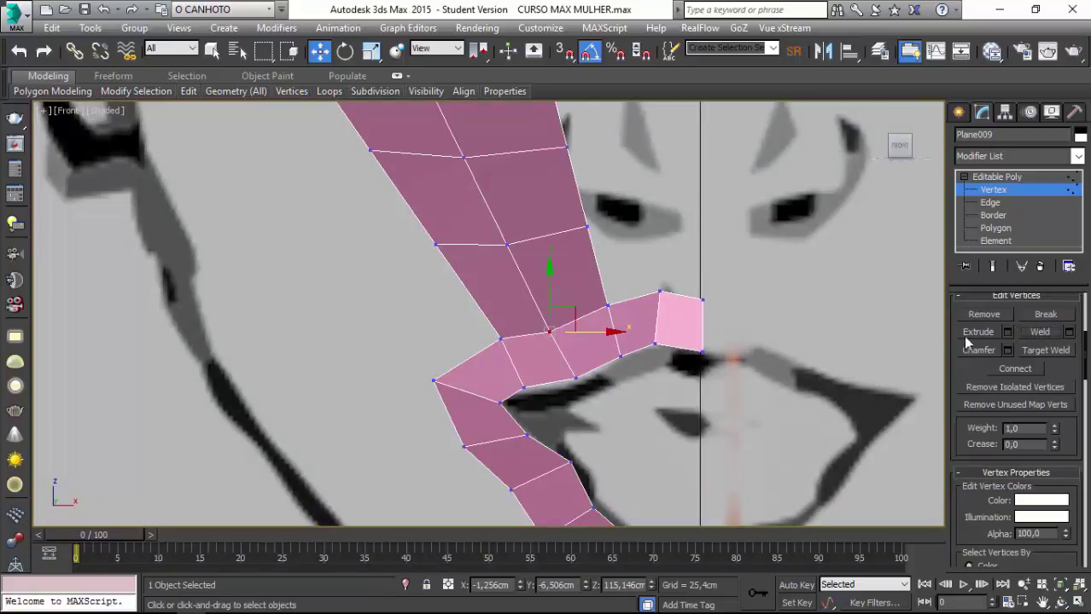
{"action": "scroll", "coordinate": [587, 317], "scroll_direction": "down", "scroll_amount": 2}
{"action": "scroll", "coordinate": [431, 273], "scroll_direction": "down", "scroll_amount": 2}
{"action": "middle_click_drag", "start_coordinate": [433, 249], "coordinate": [567, 248]}
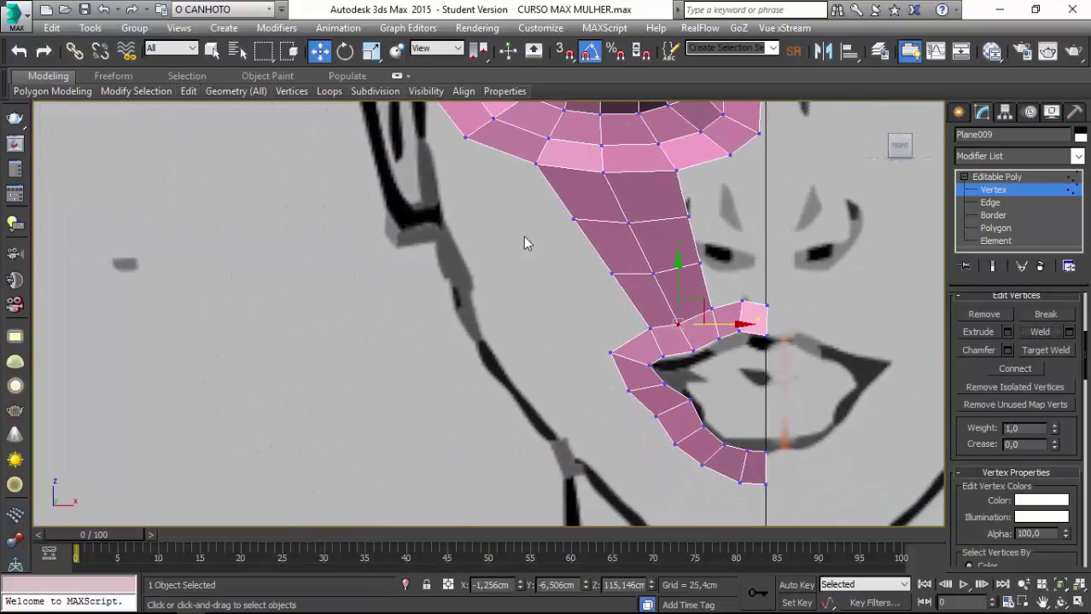
{"action": "scroll", "coordinate": [739, 335], "scroll_direction": "down", "scroll_amount": 2}
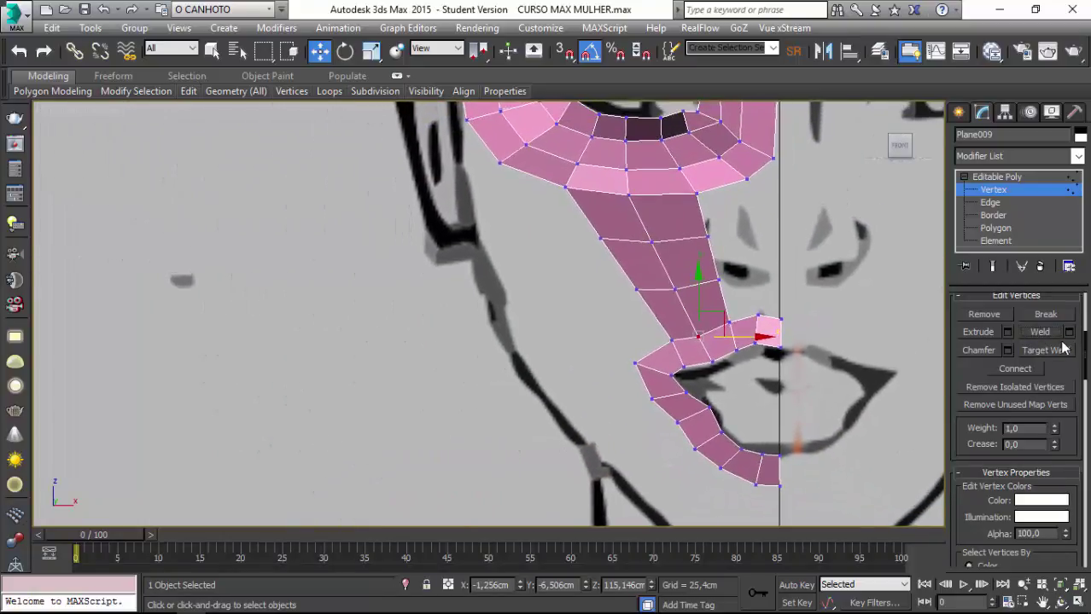
{"action": "left_click", "coordinate": [990, 215]}
Bridge the outer edge under the eye ring to the outer lip-corner edge with polygons.
{"action": "left_click", "coordinate": [990, 203]}
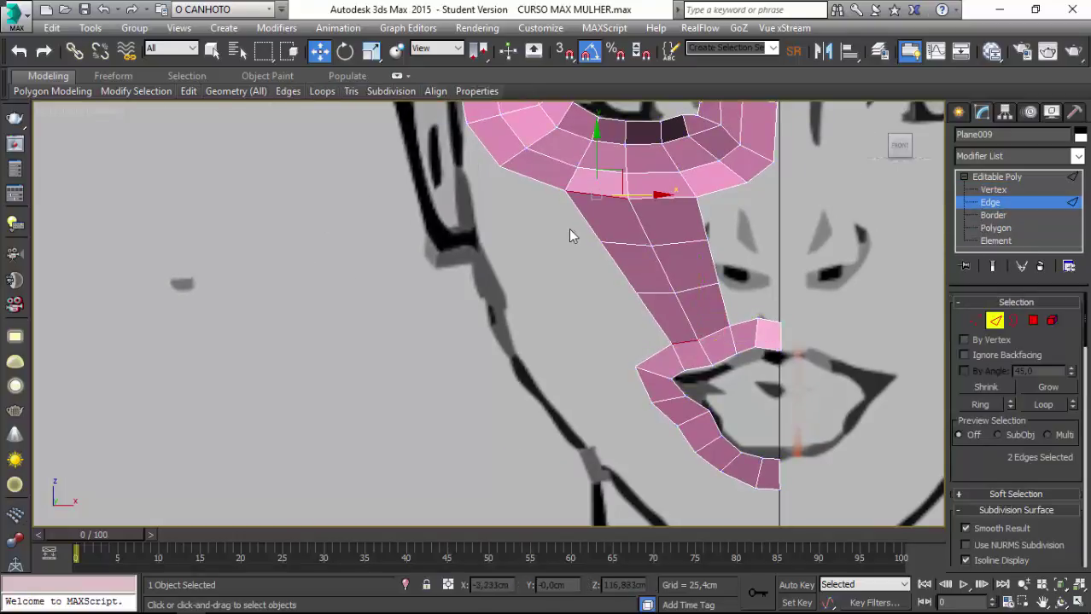
{"action": "left_click", "coordinate": [541, 180]}
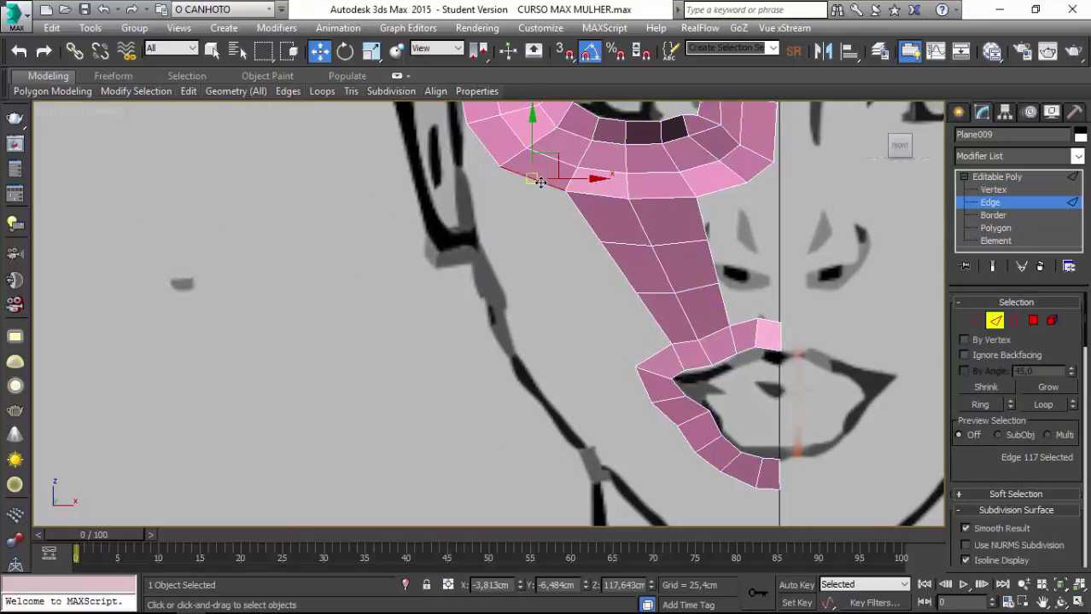
{"action": "left_click", "coordinate": [646, 359], "text": "ctrl"}
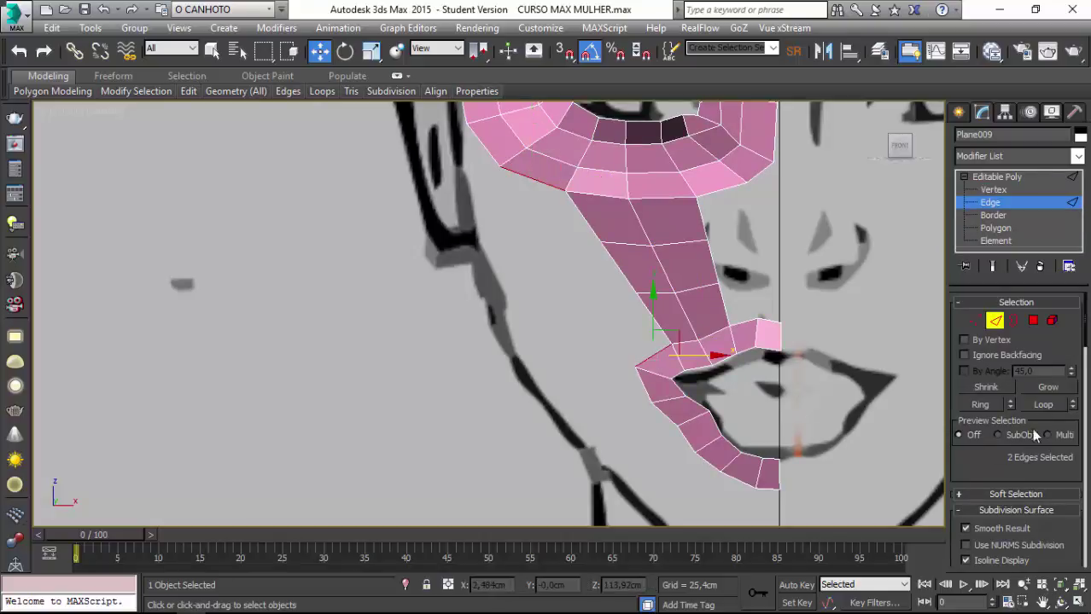
{"action": "left_click_drag", "start_coordinate": [1086, 319], "coordinate": [1082, 557]}
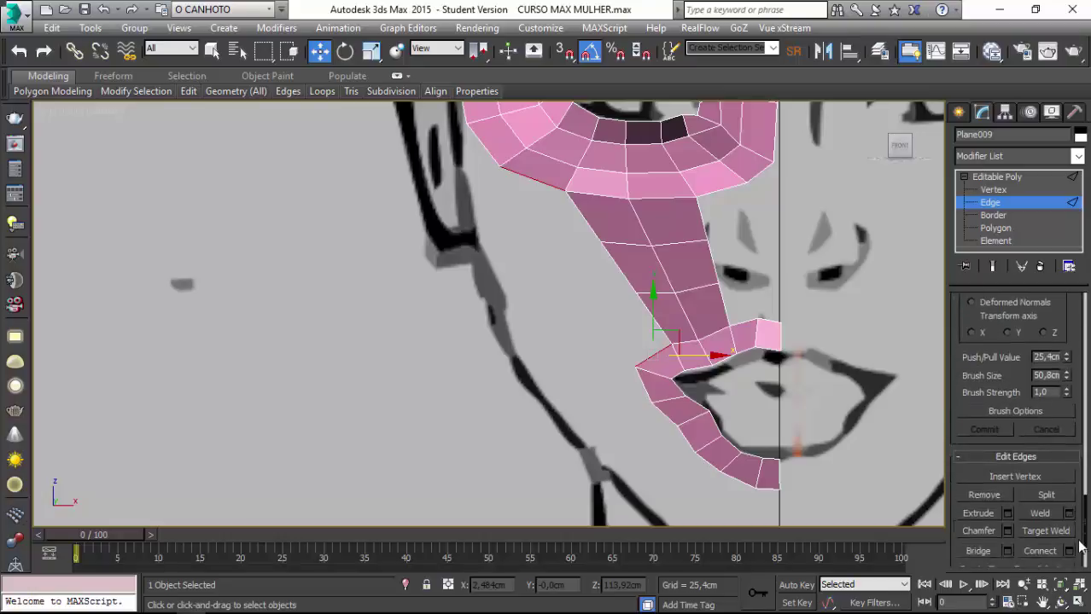
{"action": "left_click", "coordinate": [1006, 471]}
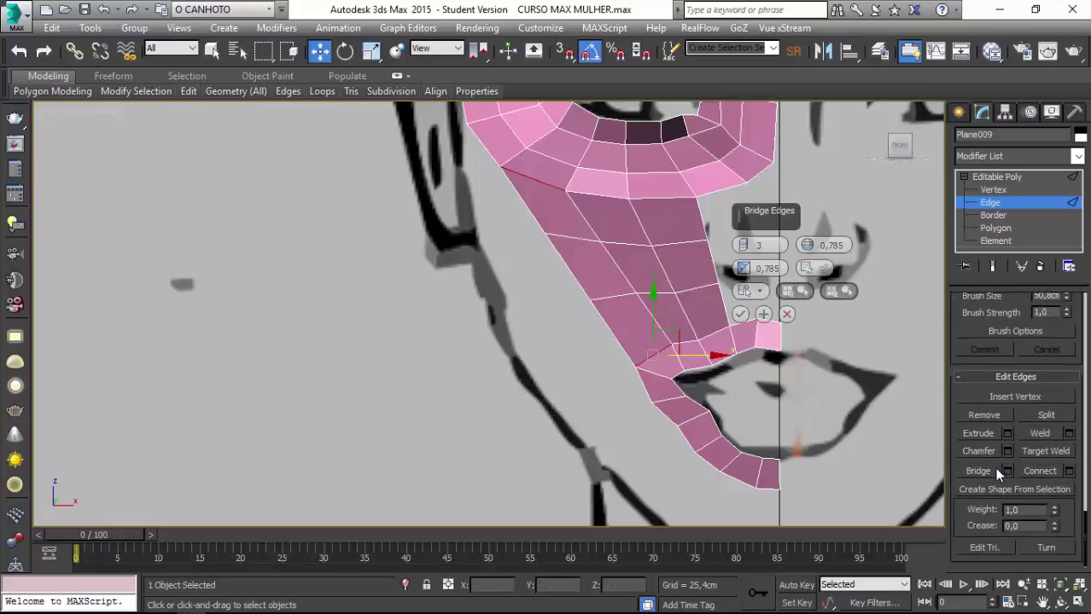
{"action": "left_click", "coordinate": [740, 314]}
Frame the eye ring and toggle wireframe with F3 to check the new cheek column.
{"action": "scroll", "coordinate": [481, 294], "scroll_direction": "down", "scroll_amount": 1}
{"action": "scroll", "coordinate": [480, 287], "scroll_direction": "down", "scroll_amount": 2}
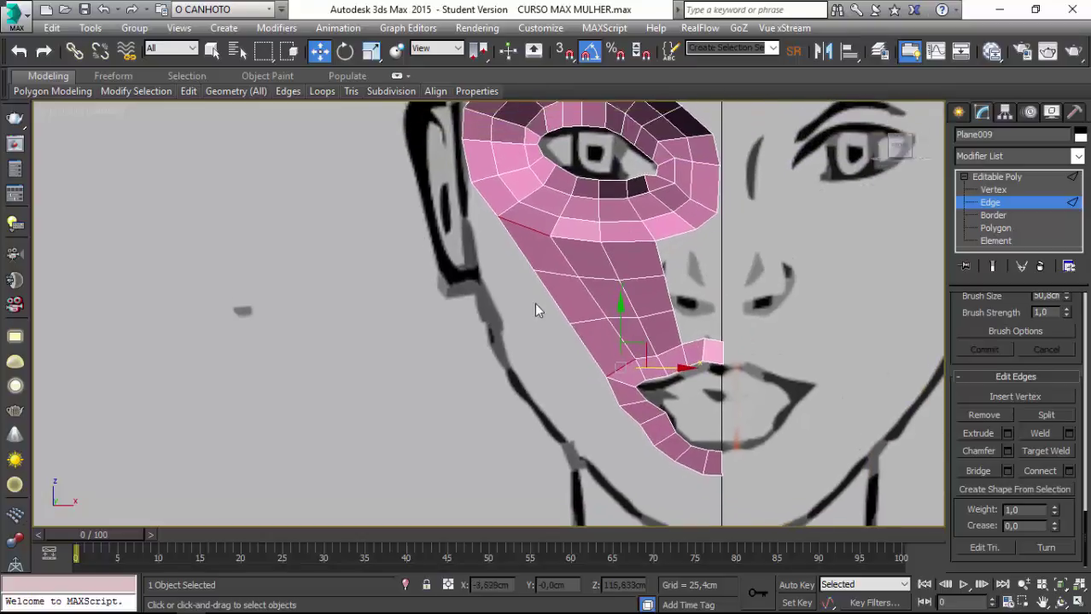
{"action": "middle_click_drag", "start_coordinate": [534, 302], "coordinate": [532, 346]}
{"action": "middle_click_drag", "start_coordinate": [598, 289], "coordinate": [517, 278]}
{"action": "scroll", "coordinate": [519, 280], "scroll_direction": "up", "scroll_amount": 1}
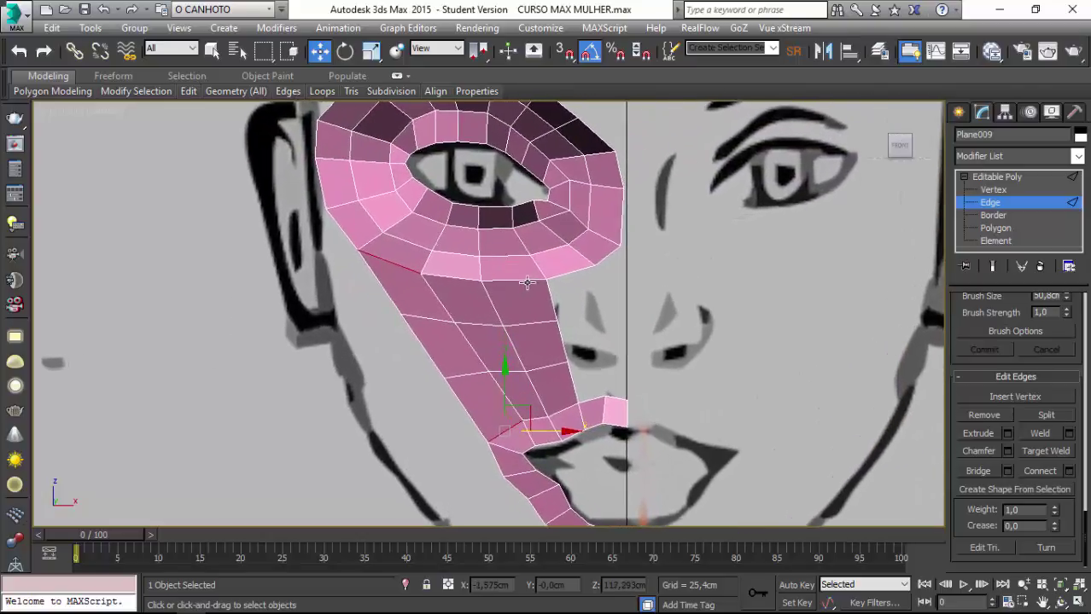
{"action": "scroll", "coordinate": [563, 324], "scroll_direction": "down", "scroll_amount": 1}
{"action": "key", "text": "F3"}
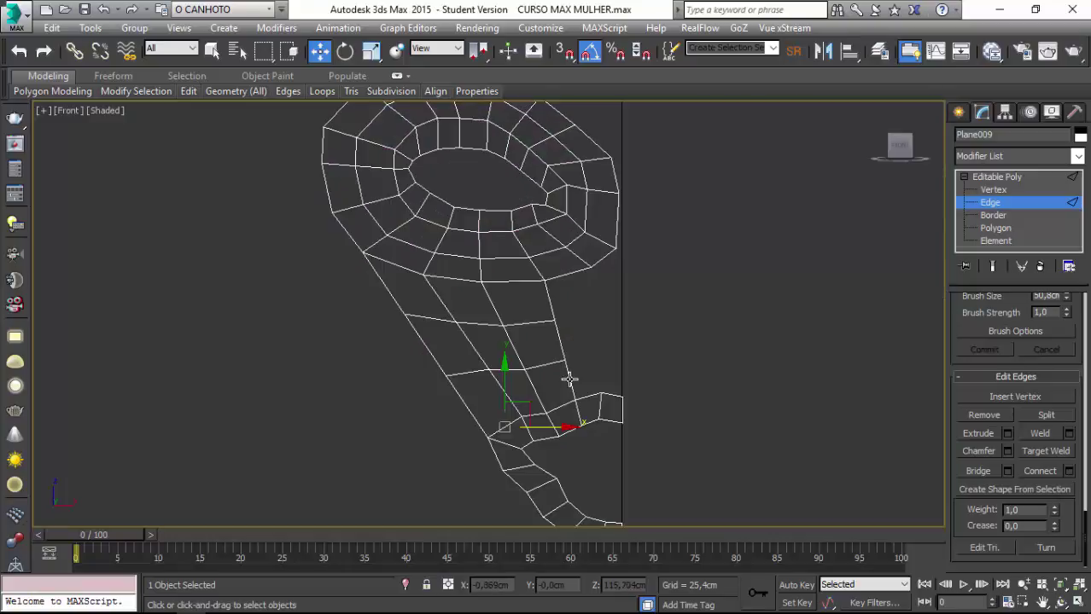
{"action": "key", "text": "F3"}
{"action": "scroll", "coordinate": [490, 266], "scroll_direction": "down", "scroll_amount": 2}
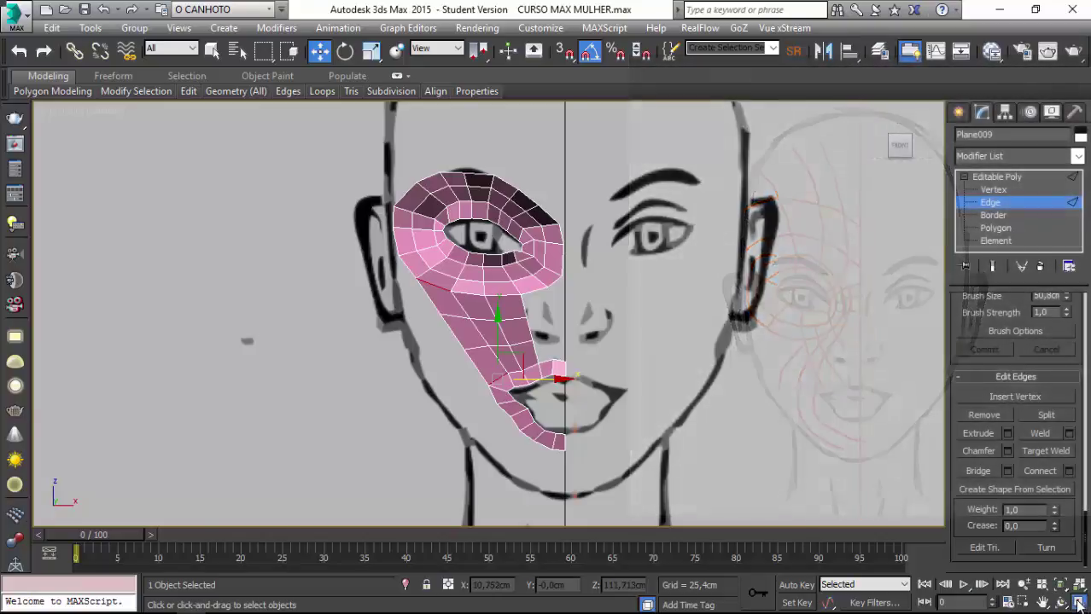
{"action": "left_click", "coordinate": [1077, 602]}
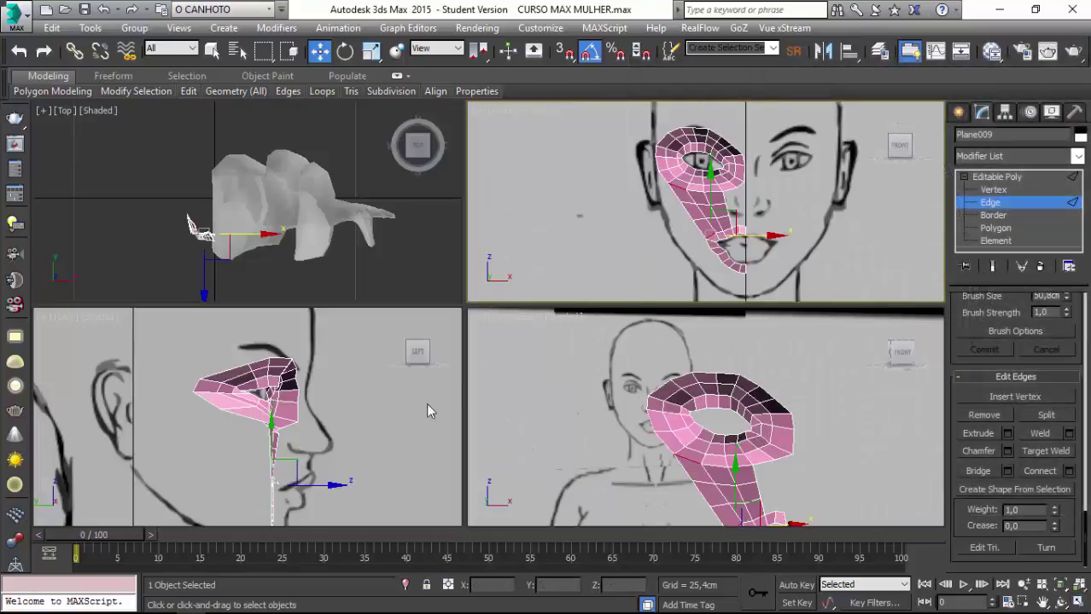
{"action": "left_click", "coordinate": [365, 362]}
{"action": "scroll", "coordinate": [340, 393], "scroll_direction": "up", "scroll_amount": 5}
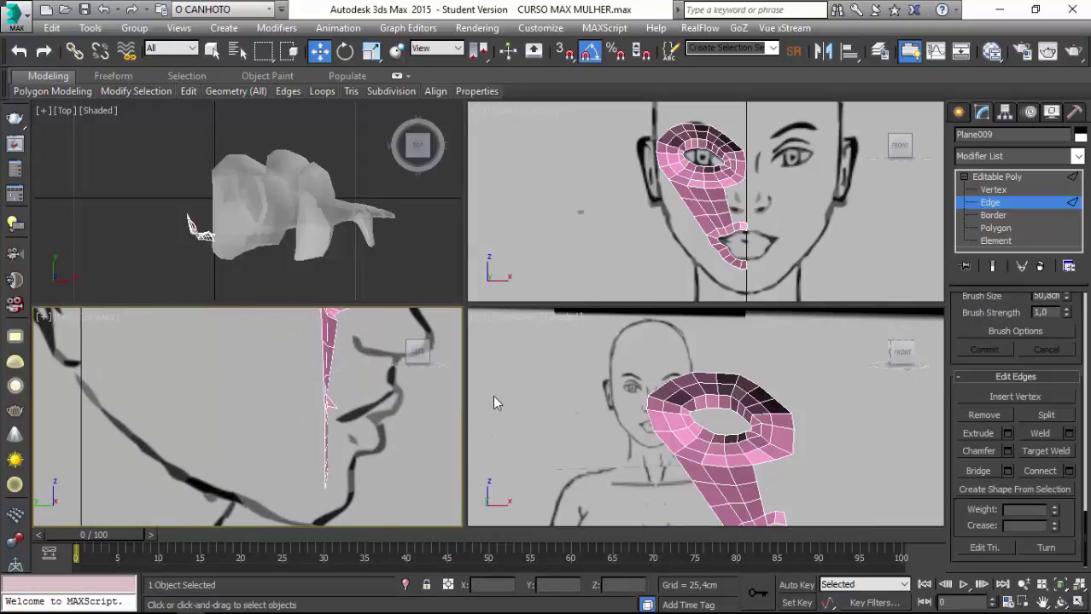
{"action": "scroll", "coordinate": [378, 403], "scroll_direction": "down", "scroll_amount": 2}
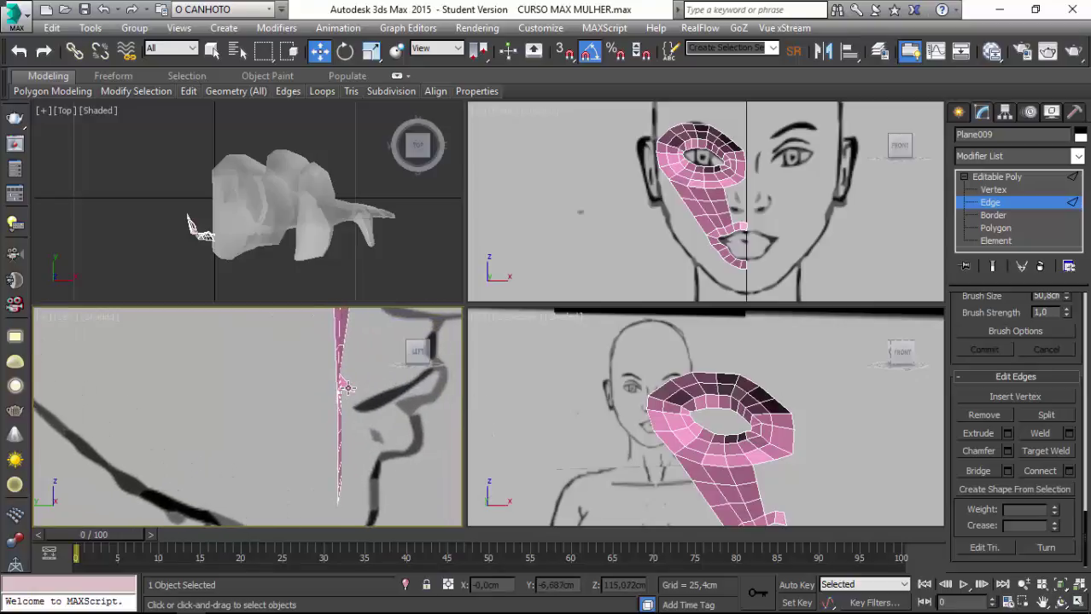
{"action": "left_click", "coordinate": [348, 388]}
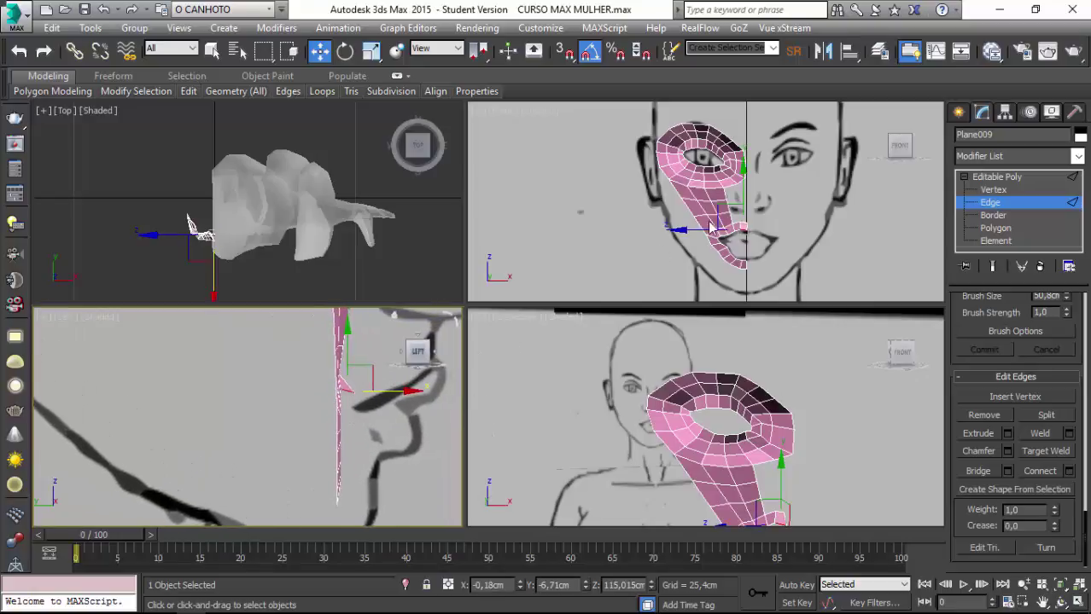
{"action": "scroll", "coordinate": [325, 394], "scroll_direction": "down", "scroll_amount": 3}
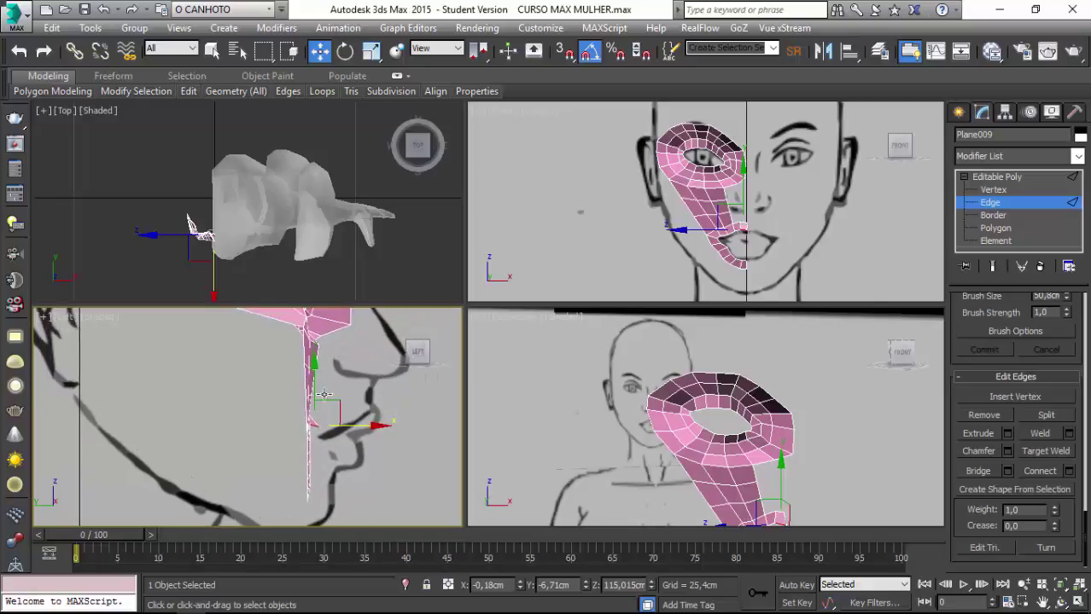
{"action": "scroll", "coordinate": [324, 394], "scroll_direction": "down", "scroll_amount": 1}
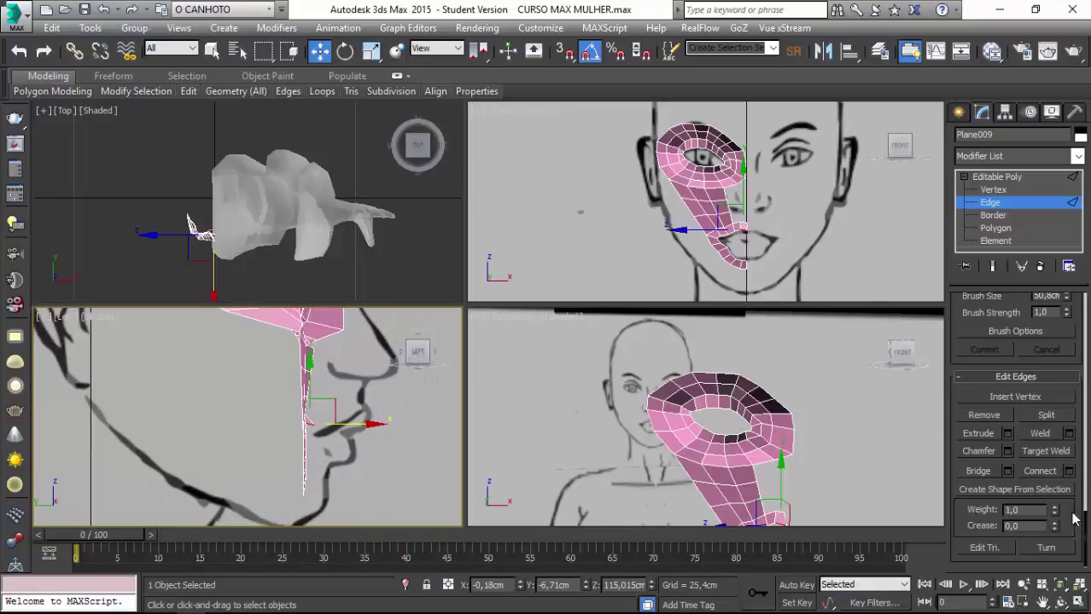
{"action": "scroll", "coordinate": [1086, 533], "scroll_direction": "down", "scroll_amount": 2}
{"action": "scroll", "coordinate": [1085, 509], "scroll_direction": "down", "scroll_amount": 2}
{"action": "scroll", "coordinate": [1086, 484], "scroll_direction": "down", "scroll_amount": 2}
{"action": "scroll", "coordinate": [1086, 461], "scroll_direction": "down", "scroll_amount": 2}
{"action": "scroll", "coordinate": [1082, 419], "scroll_direction": "up", "scroll_amount": 1}
{"action": "scroll", "coordinate": [1071, 376], "scroll_direction": "up", "scroll_amount": 5}
{"action": "scroll", "coordinate": [1062, 342], "scroll_direction": "up", "scroll_amount": 2}
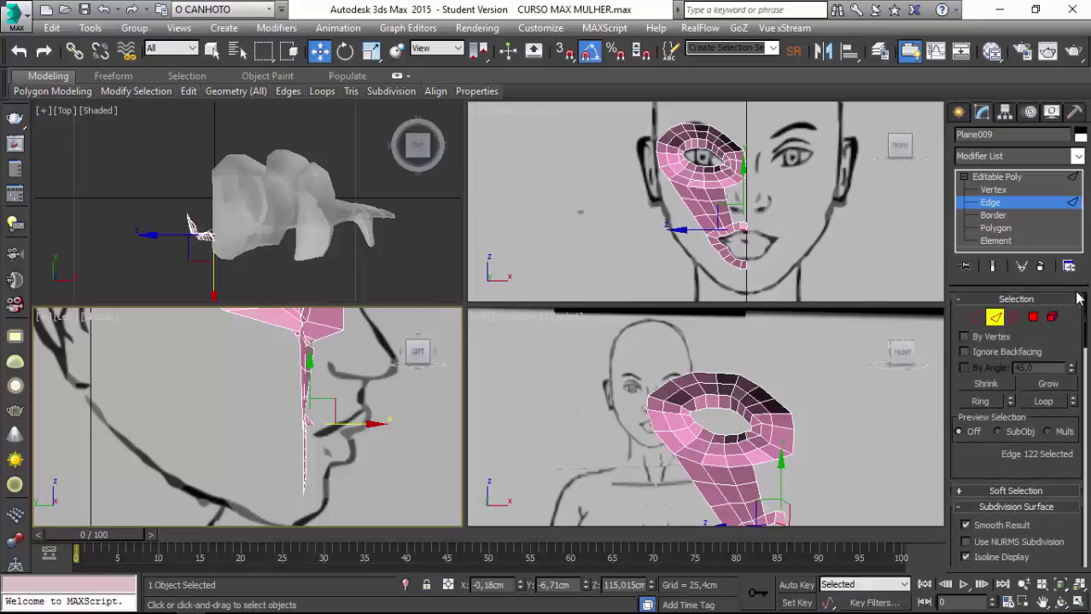
{"action": "scroll", "coordinate": [1059, 331], "scroll_direction": "down", "scroll_amount": 2}
Turn on Use Soft Selection and select a vertex near the mouth corner.
{"action": "left_click", "coordinate": [971, 347]}
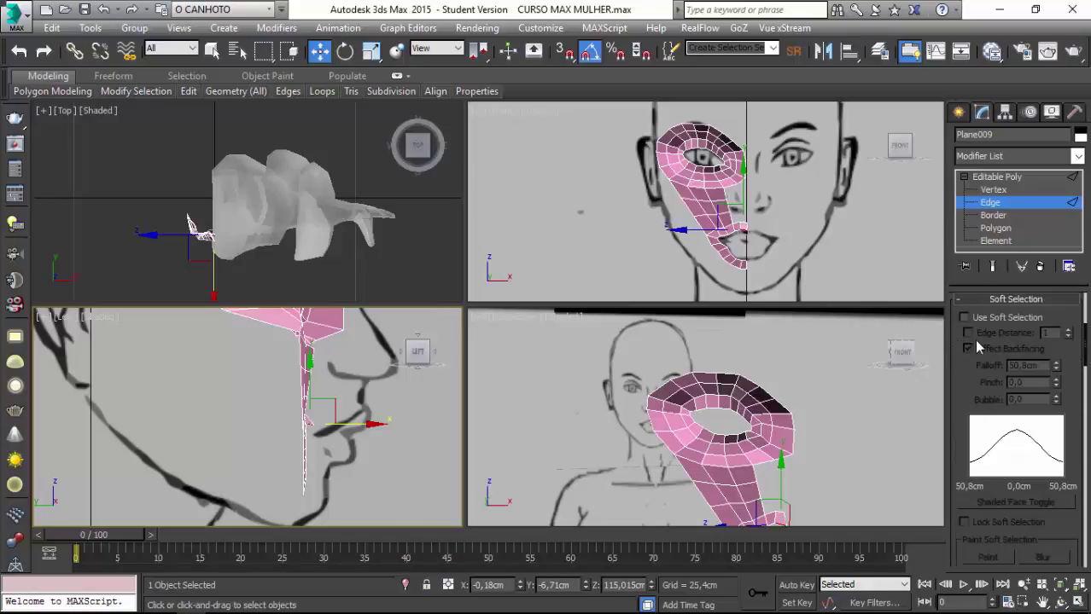
{"action": "left_click", "coordinate": [964, 316]}
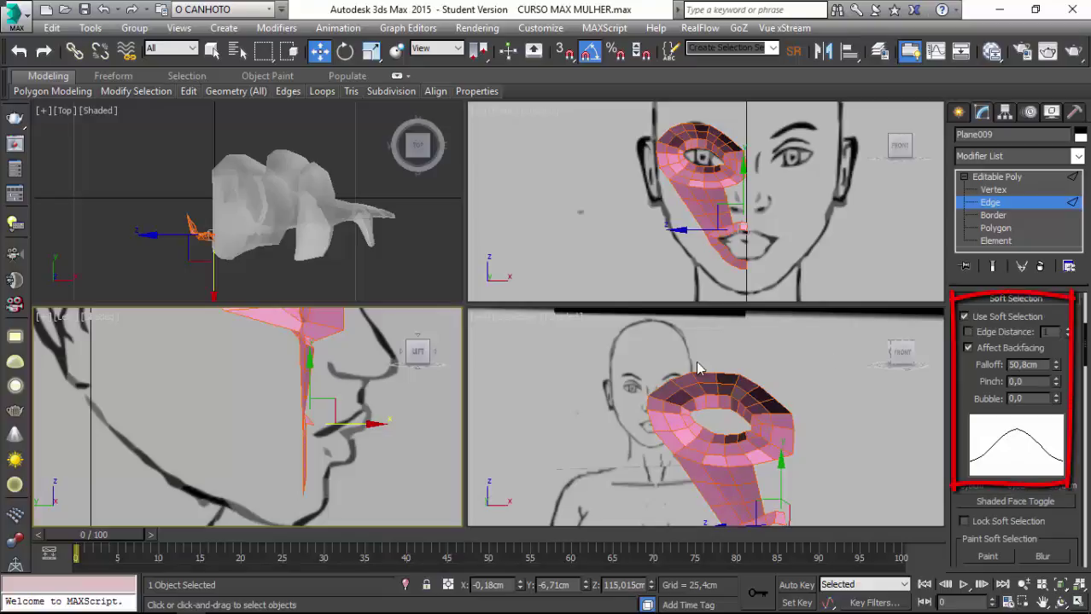
{"action": "left_click", "coordinate": [1007, 190]}
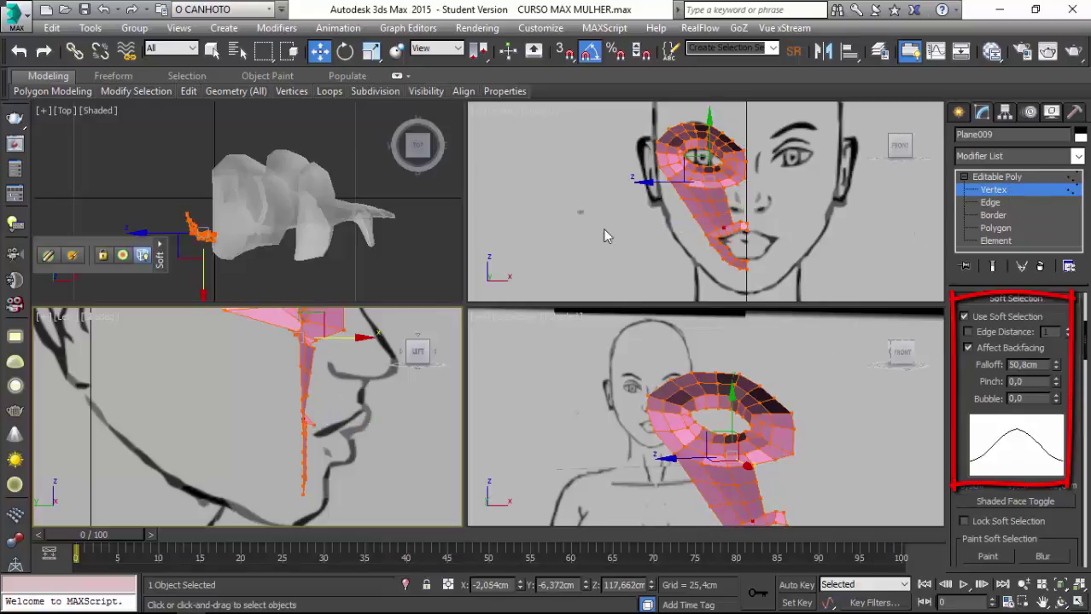
{"action": "left_click", "coordinate": [739, 224]}
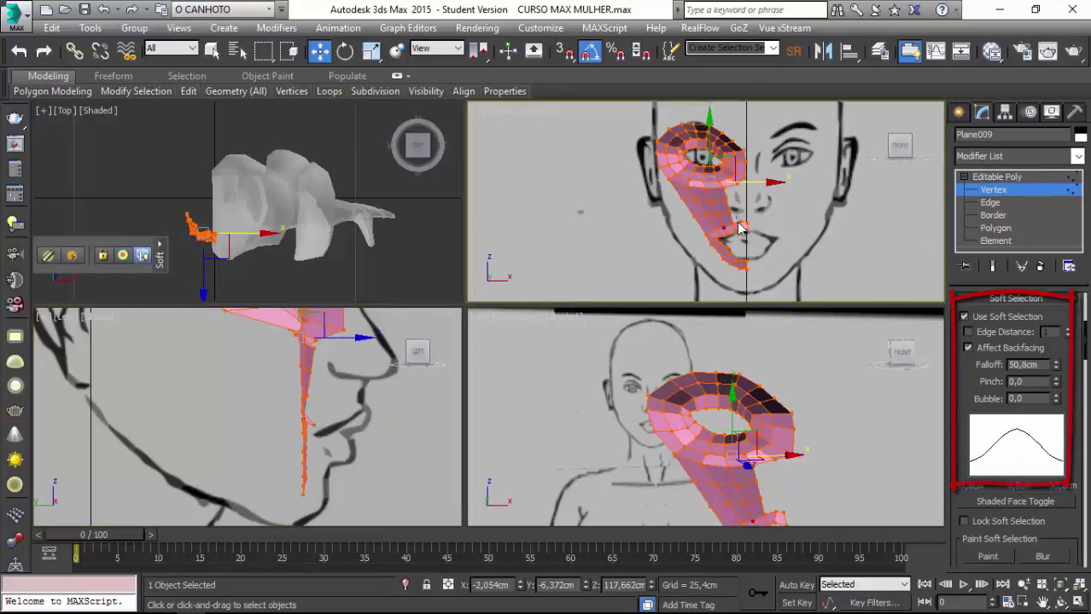
Set the soft selection falloff to 2,54cm and nudge the mouth vertices in depth in the side view.
{"action": "left_click", "coordinate": [360, 340]}
{"action": "left_click_drag", "start_coordinate": [363, 342], "coordinate": [371, 341]}
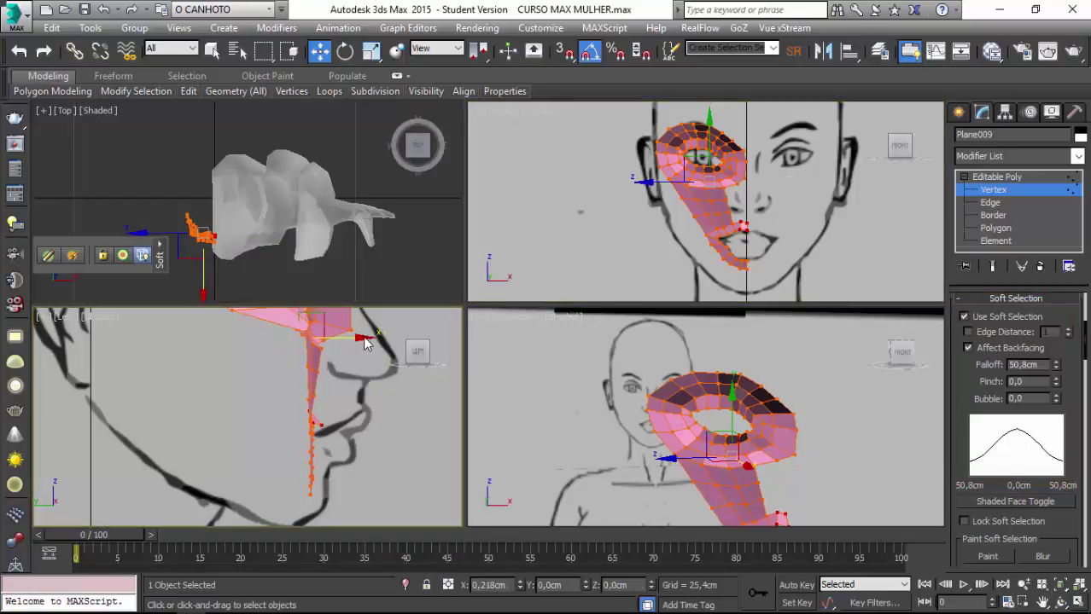
{"action": "left_click", "coordinate": [103, 10]}
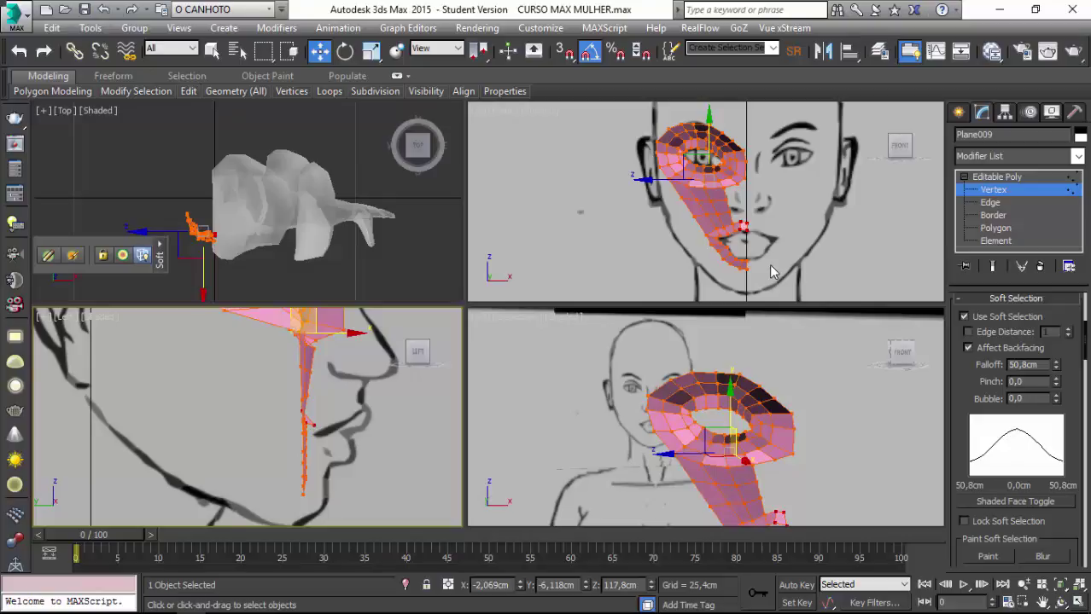
{"action": "key", "text": "shift+z"}
{"action": "left_click_drag", "start_coordinate": [1059, 369], "coordinate": [1046, 416]}
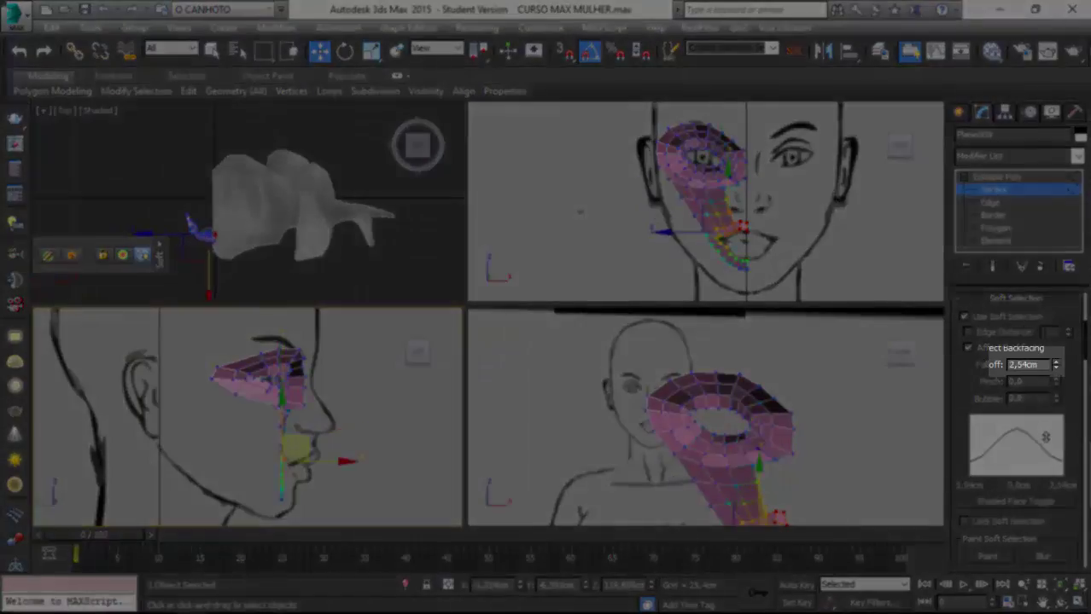
{"action": "scroll", "coordinate": [345, 427], "scroll_direction": "up", "scroll_amount": 2}
{"action": "scroll", "coordinate": [345, 427], "scroll_direction": "up", "scroll_amount": 1}
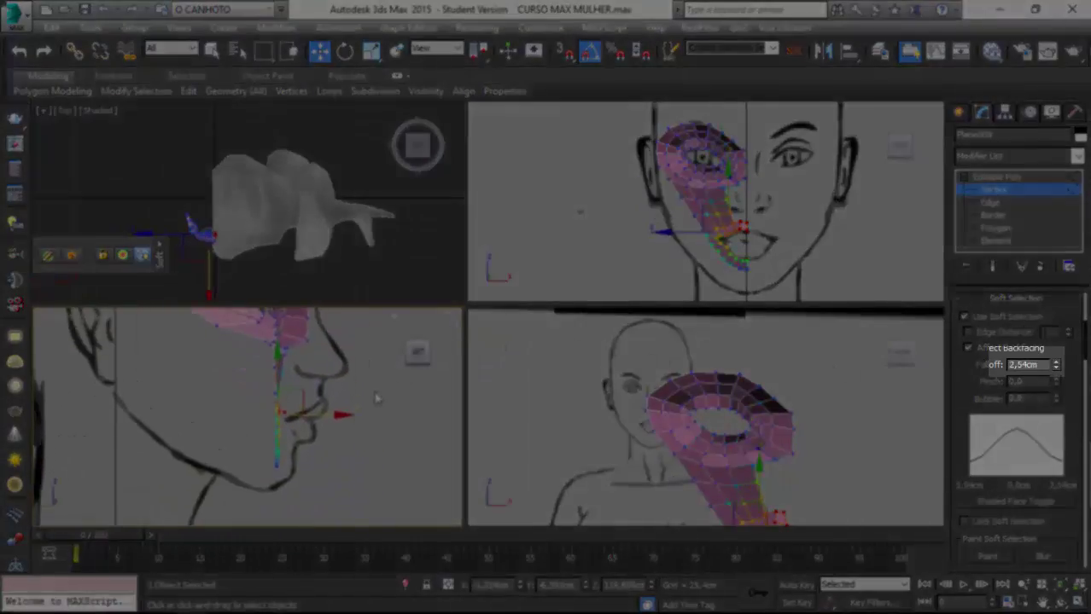
{"action": "scroll", "coordinate": [344, 427], "scroll_direction": "up", "scroll_amount": 1}
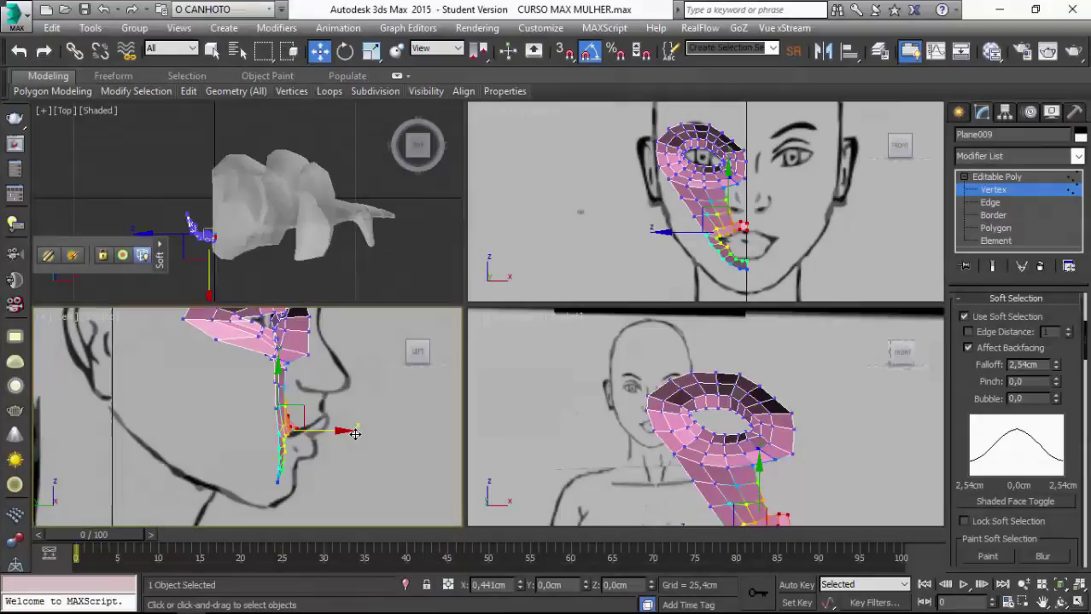
{"action": "left_click_drag", "start_coordinate": [346, 430], "coordinate": [388, 428]}
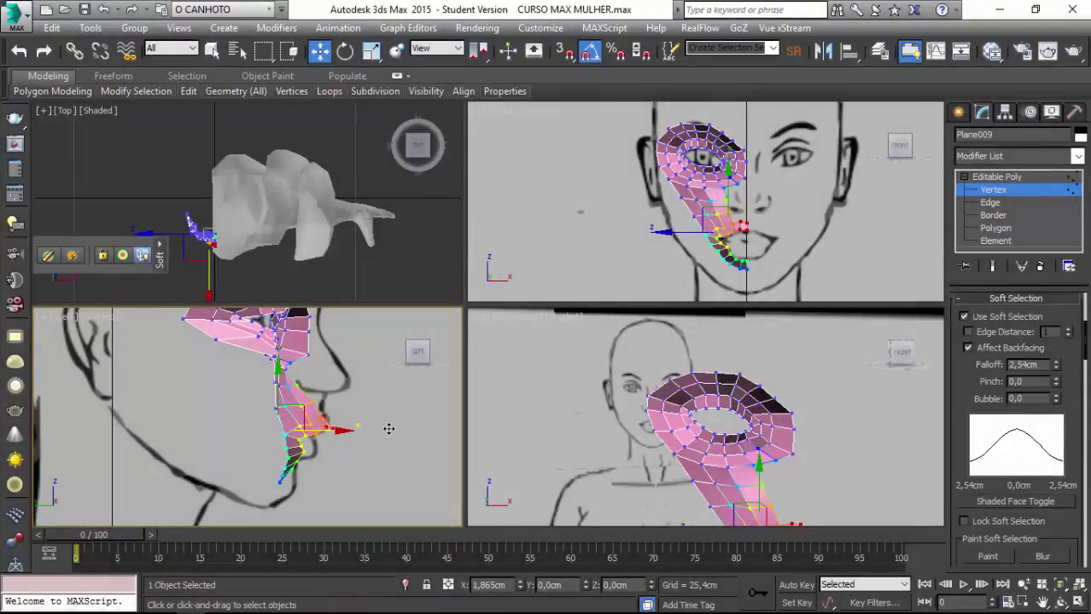
{"action": "scroll", "coordinate": [261, 312], "scroll_direction": "up", "scroll_amount": 4}
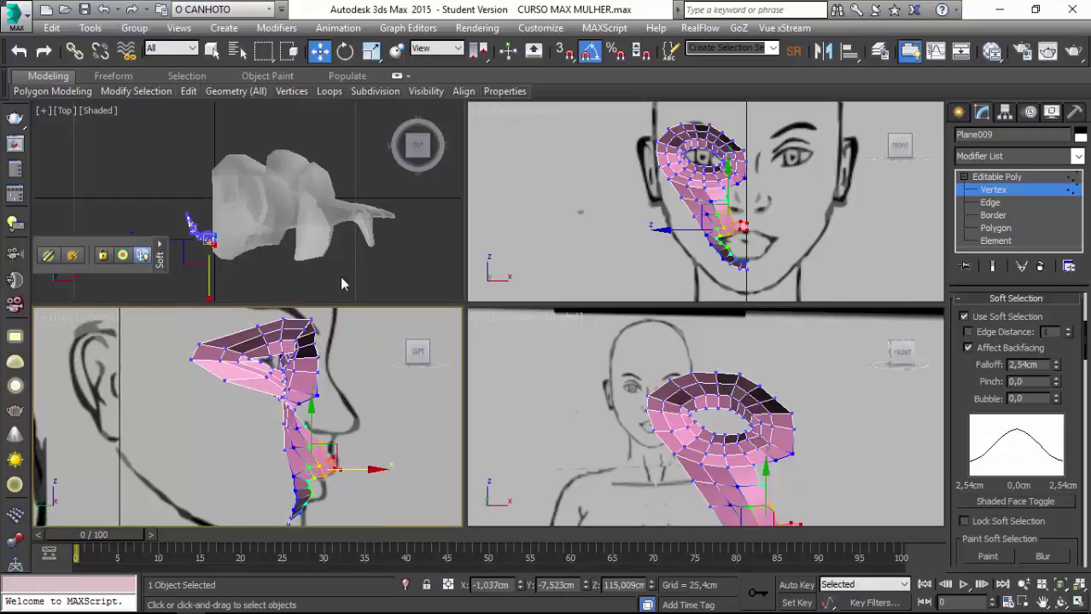
{"action": "mouse_move", "coordinate": [261, 312]}
{"action": "middle_mouse_down", "text": "alt"}
{"action": "mouse_move", "coordinate": [399, 384]}
{"action": "mouse_move", "coordinate": [242, 453]}
{"action": "mouse_move", "coordinate": [344, 407]}
{"action": "middle_mouse_up", "text": "alt"}
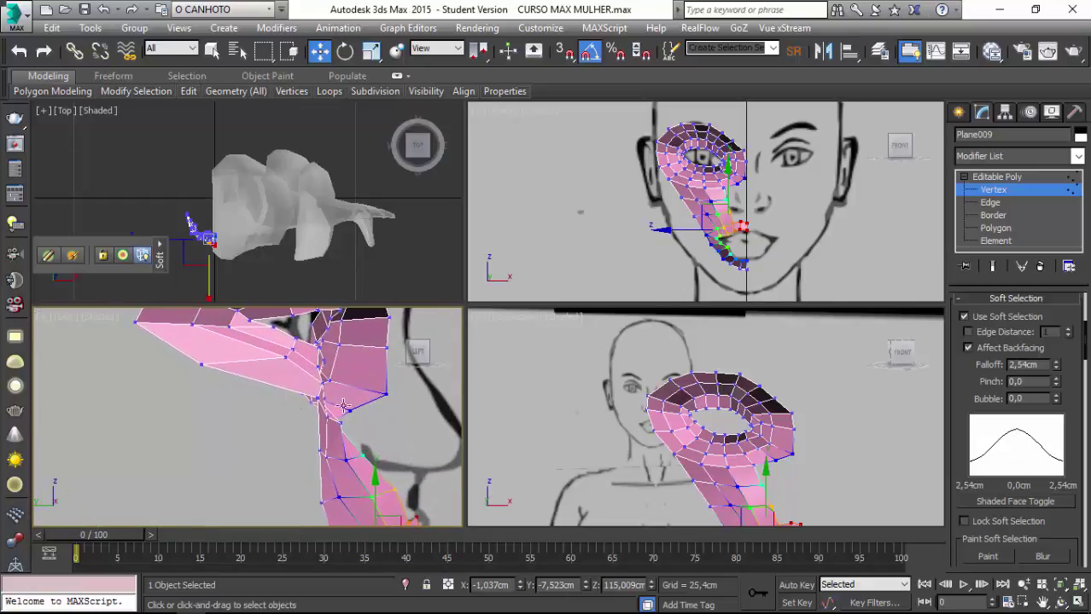
Turn soft selection off and move the lip vertices to follow the face profile.
{"action": "left_click", "coordinate": [964, 318]}
{"action": "middle_click_drag", "start_coordinate": [299, 483], "coordinate": [346, 392], "text": "alt"}
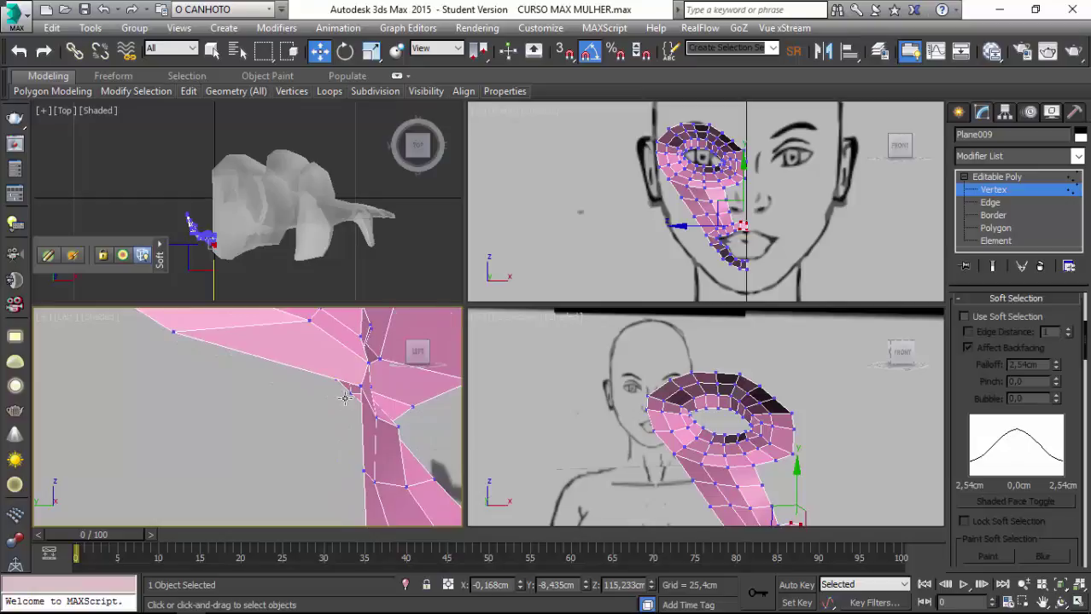
{"action": "left_click", "coordinate": [350, 394]}
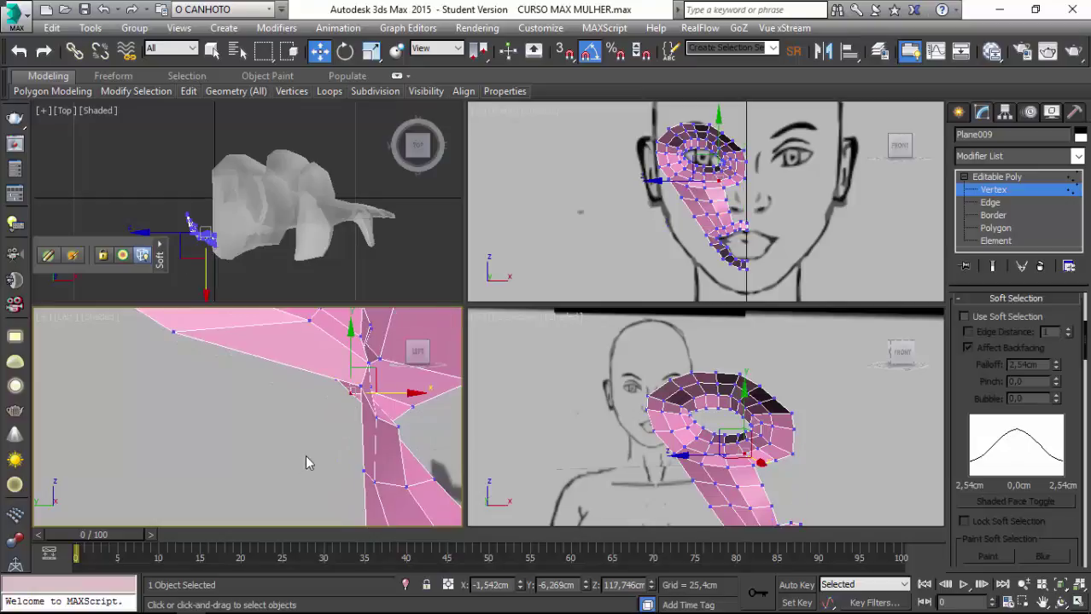
{"action": "left_click", "coordinate": [361, 386]}
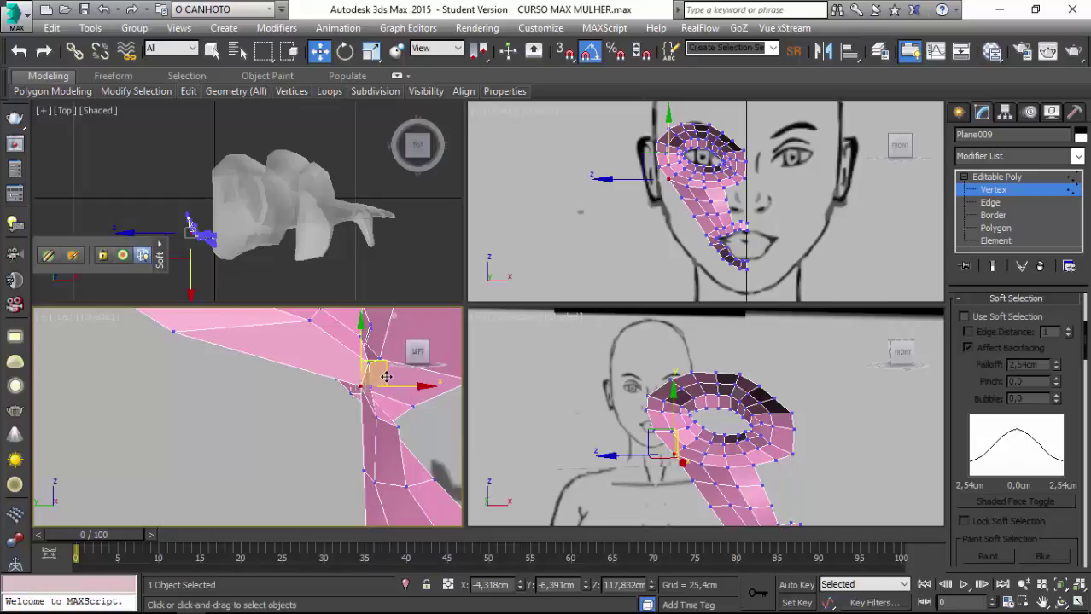
{"action": "left_click_drag", "start_coordinate": [386, 377], "coordinate": [360, 386]}
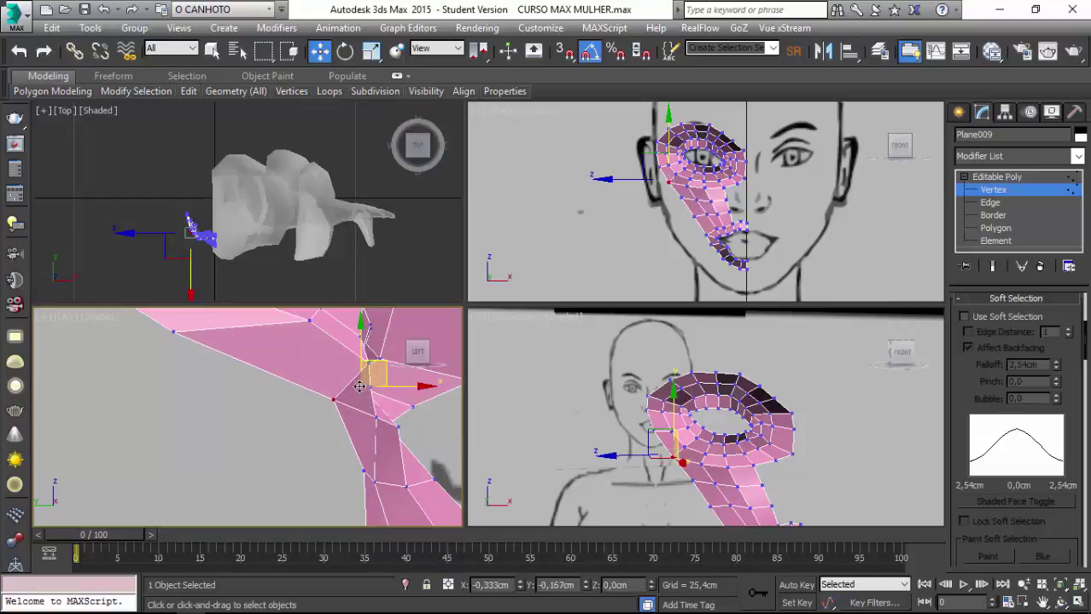
{"action": "left_click_drag", "start_coordinate": [359, 386], "coordinate": [331, 393]}
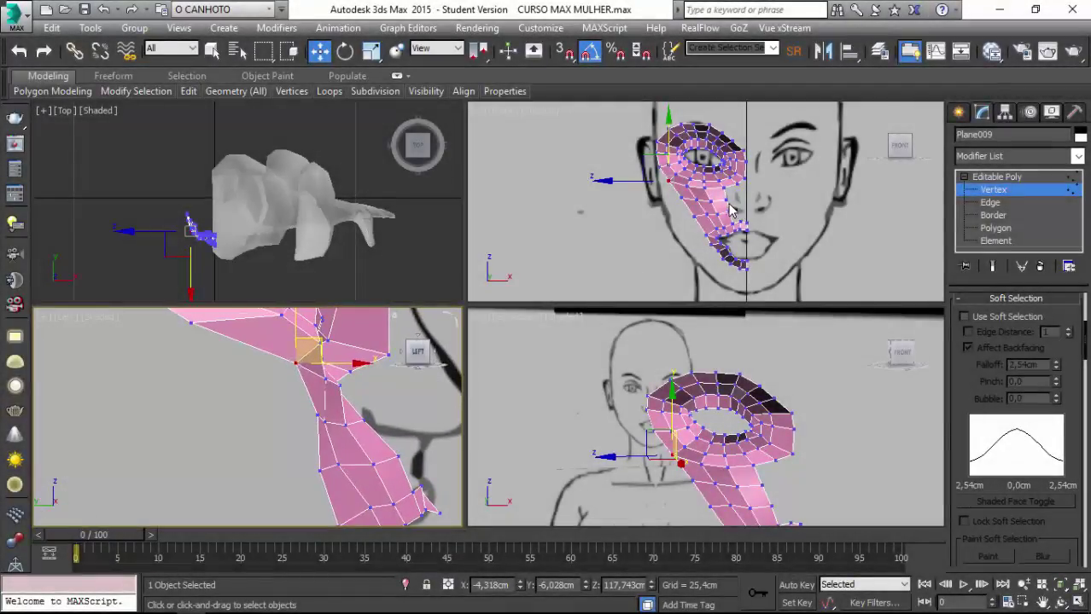
Adjust further cheek and mouth vertices slightly in depth, then orbit to inspect the strip.
{"action": "left_click", "coordinate": [726, 202]}
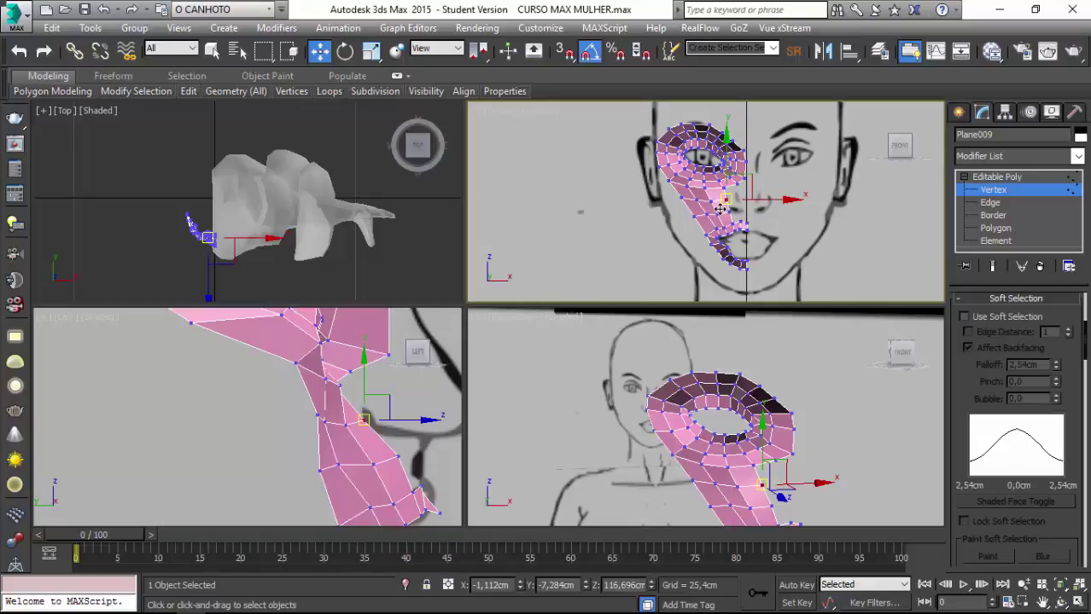
{"action": "left_click_drag", "start_coordinate": [726, 190], "coordinate": [722, 195]}
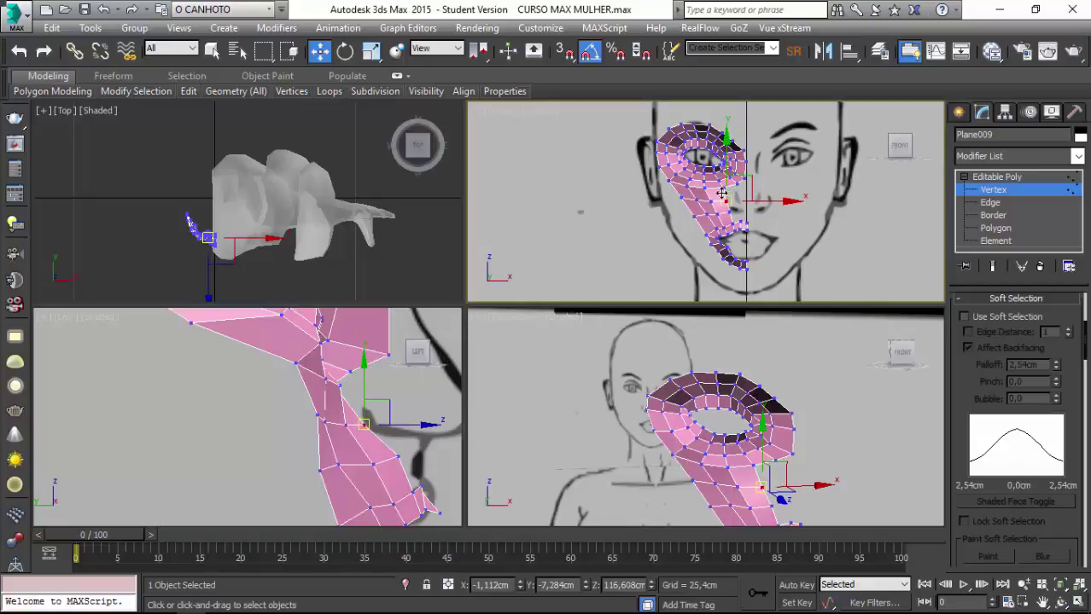
{"action": "left_click", "coordinate": [723, 186]}
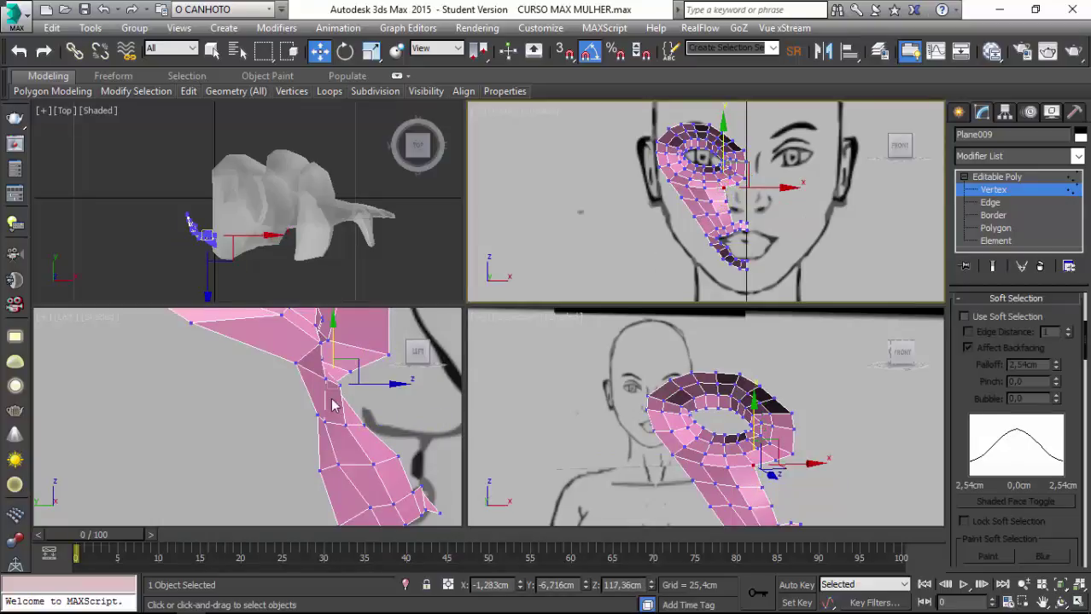
{"action": "left_click_drag", "start_coordinate": [360, 388], "coordinate": [379, 391]}
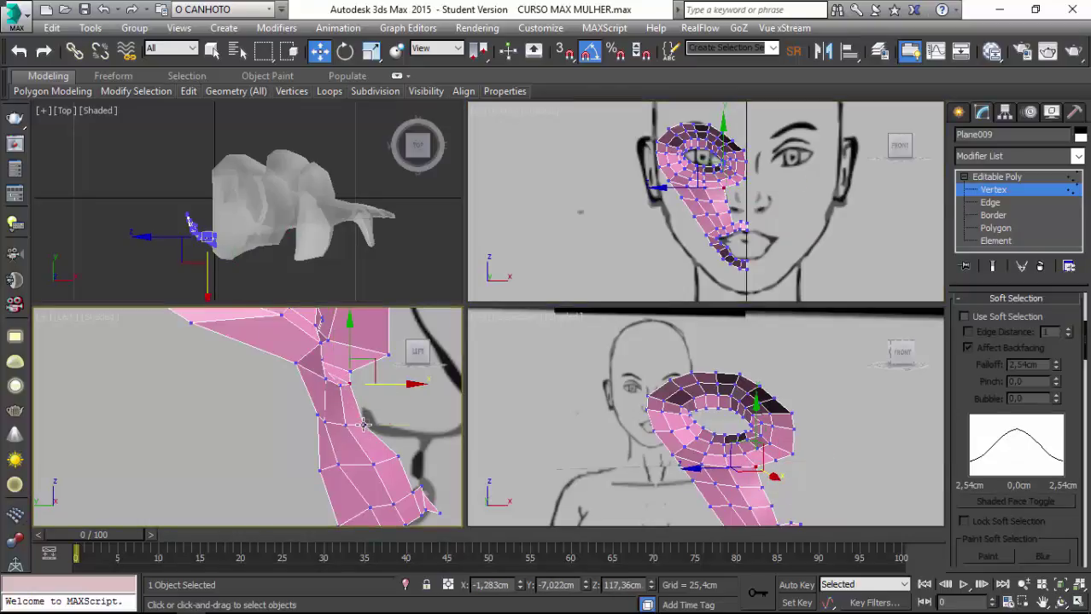
{"action": "left_click", "coordinate": [364, 424]}
{"action": "left_click", "coordinate": [348, 378]}
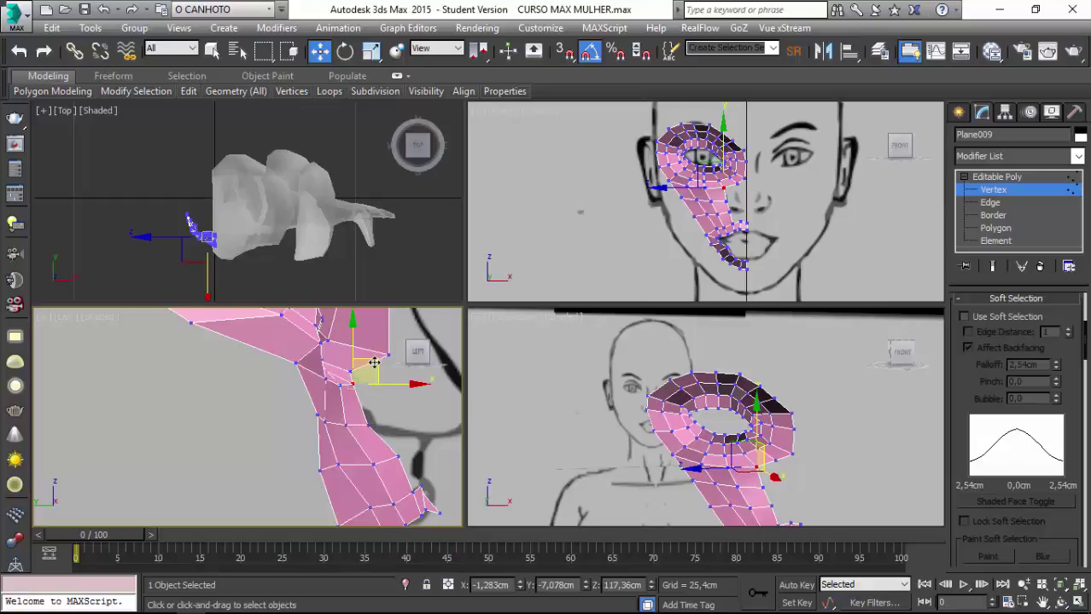
{"action": "left_click_drag", "start_coordinate": [369, 370], "coordinate": [346, 381]}
{"action": "left_click", "coordinate": [278, 427]}
{"action": "middle_click_drag", "start_coordinate": [278, 424], "coordinate": [364, 409], "text": "alt"}
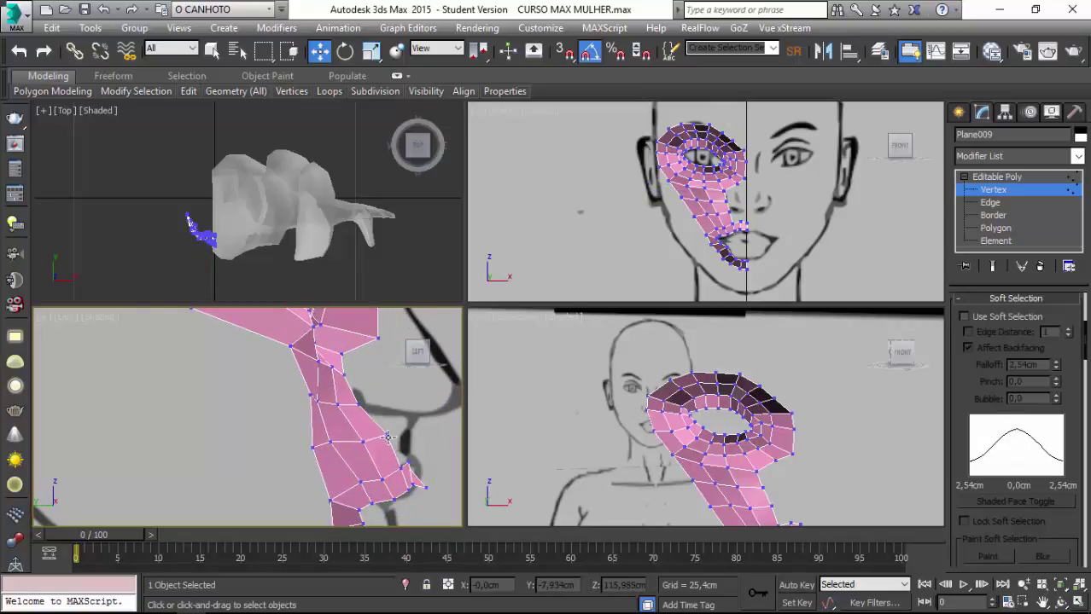
{"action": "mouse_move", "coordinate": [395, 477]}
{"action": "middle_mouse_down", "text": "alt"}
{"action": "mouse_move", "coordinate": [283, 428]}
{"action": "mouse_move", "coordinate": [389, 429]}
{"action": "middle_mouse_up", "text": "alt"}
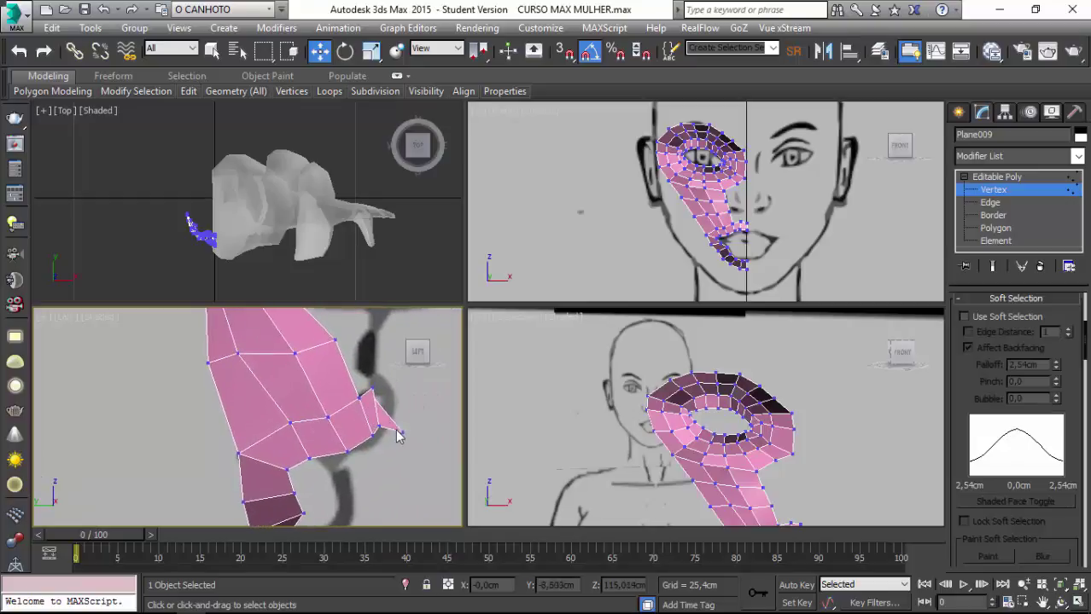
Zoom in on the strip's lip end and shift the centre-line upper-lip vertex in depth.
{"action": "middle_click_drag", "start_coordinate": [399, 433], "coordinate": [380, 426]}
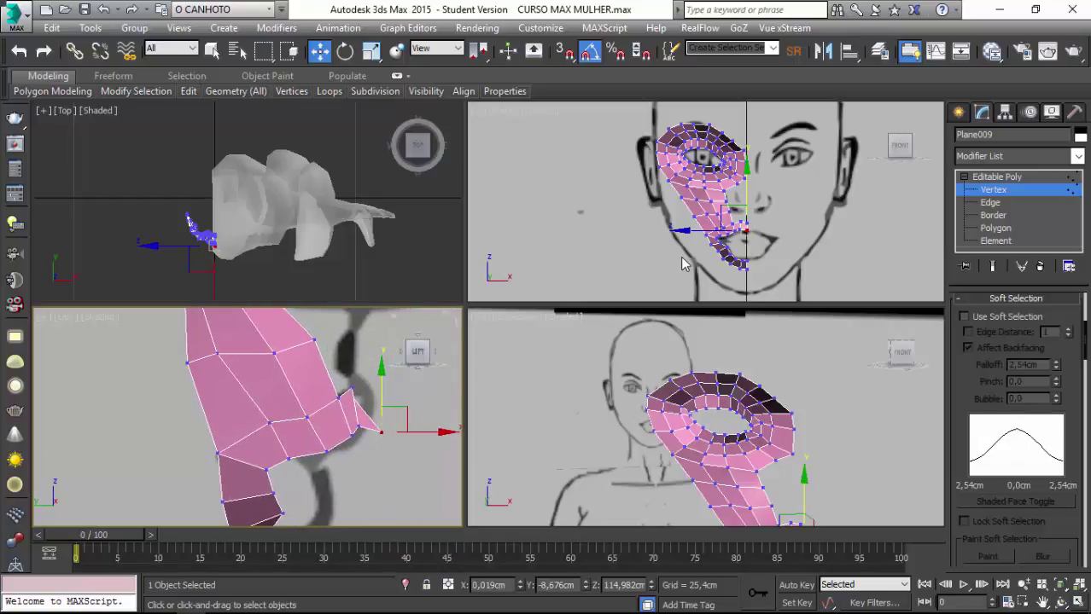
{"action": "middle_click", "coordinate": [681, 266]}
{"action": "scroll", "coordinate": [681, 266], "scroll_direction": "up", "scroll_amount": 3}
{"action": "scroll", "coordinate": [679, 268], "scroll_direction": "up", "scroll_amount": 2}
{"action": "scroll", "coordinate": [674, 270], "scroll_direction": "up", "scroll_amount": 2}
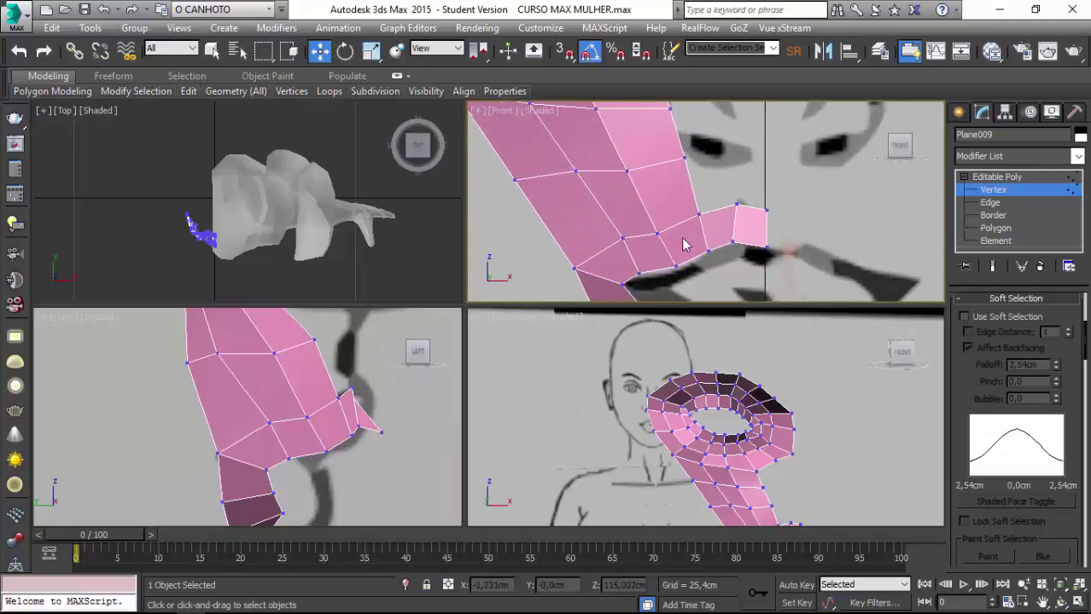
{"action": "scroll", "coordinate": [668, 271], "scroll_direction": "up", "scroll_amount": 2}
{"action": "scroll", "coordinate": [668, 271], "scroll_direction": "up", "scroll_amount": 1}
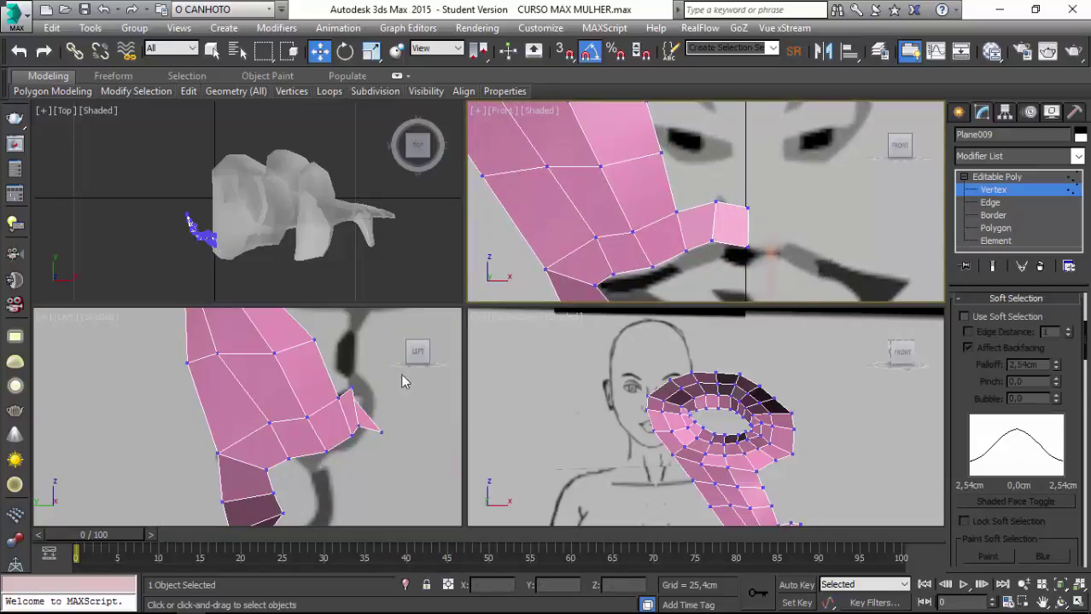
{"action": "left_click", "coordinate": [748, 208]}
{"action": "mouse_move", "coordinate": [759, 183]}
{"action": "left_mouse_down"}
{"action": "mouse_move", "coordinate": [779, 192]}
{"action": "mouse_move", "coordinate": [756, 185]}
{"action": "left_mouse_up"}
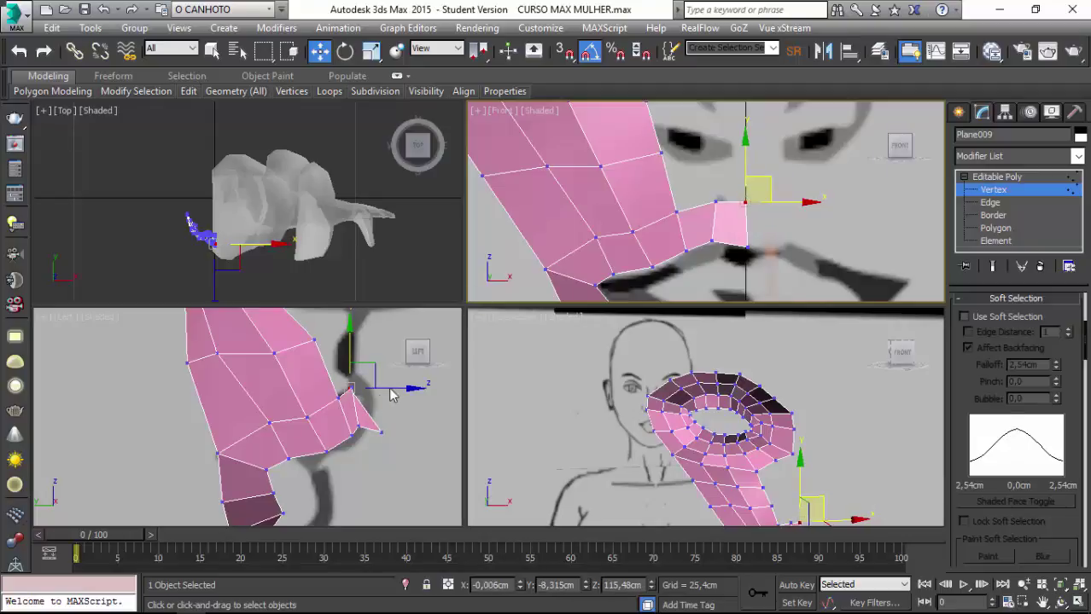
{"action": "left_click_drag", "start_coordinate": [405, 394], "coordinate": [410, 395]}
Zoom back out to check the strip's lower end at the mouth corner.
{"action": "scroll", "coordinate": [256, 393], "scroll_direction": "down", "scroll_amount": 2}
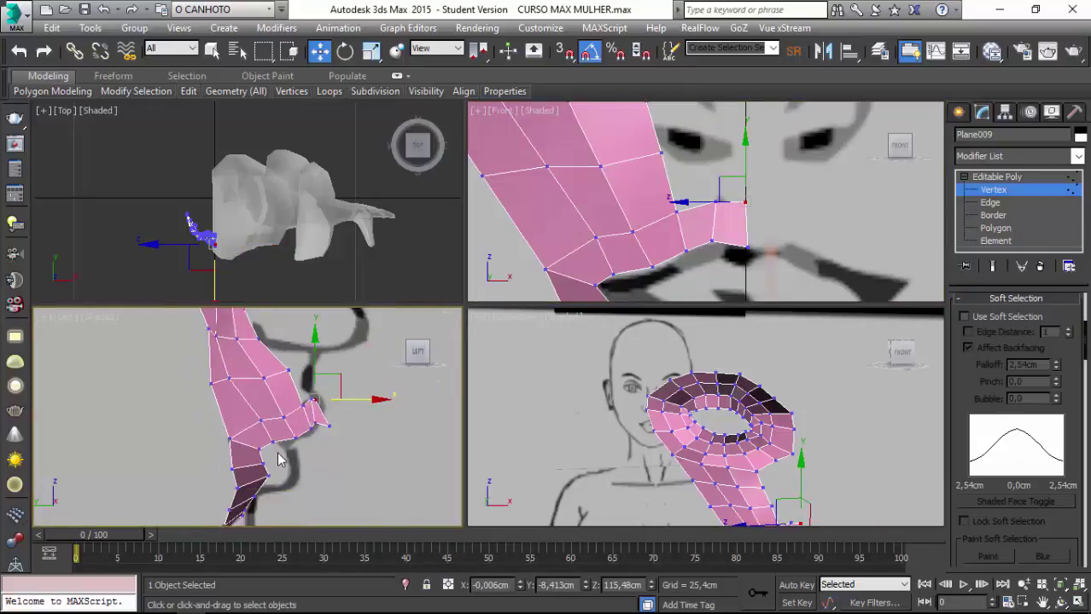
{"action": "scroll", "coordinate": [243, 385], "scroll_direction": "down", "scroll_amount": 2}
{"action": "scroll", "coordinate": [237, 391], "scroll_direction": "down", "scroll_amount": 1}
{"action": "scroll", "coordinate": [237, 391], "scroll_direction": "down", "scroll_amount": 2}
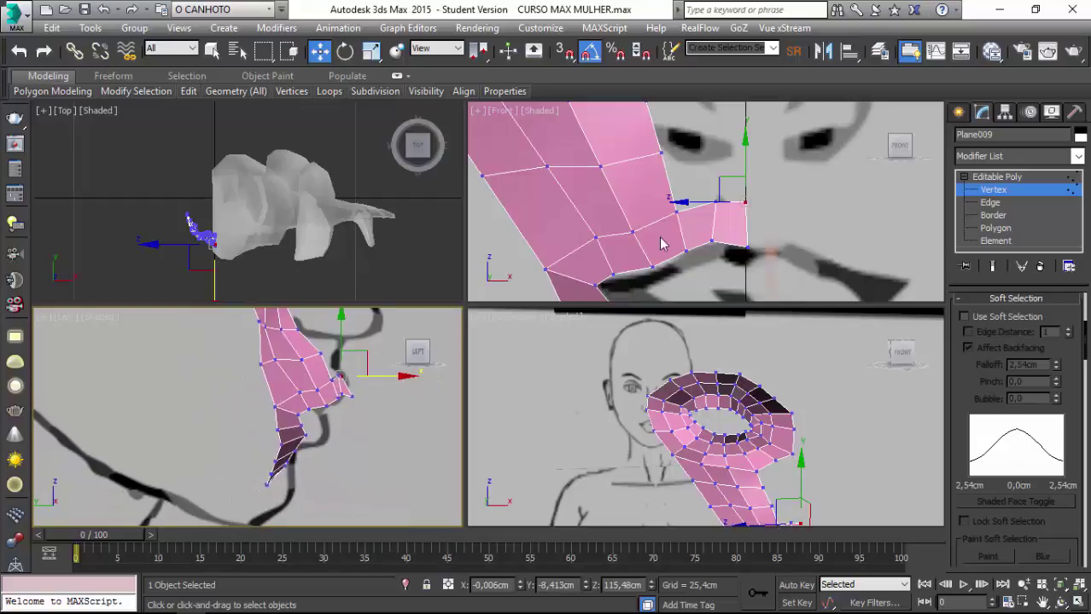
{"action": "scroll", "coordinate": [256, 384], "scroll_direction": "down", "scroll_amount": 1}
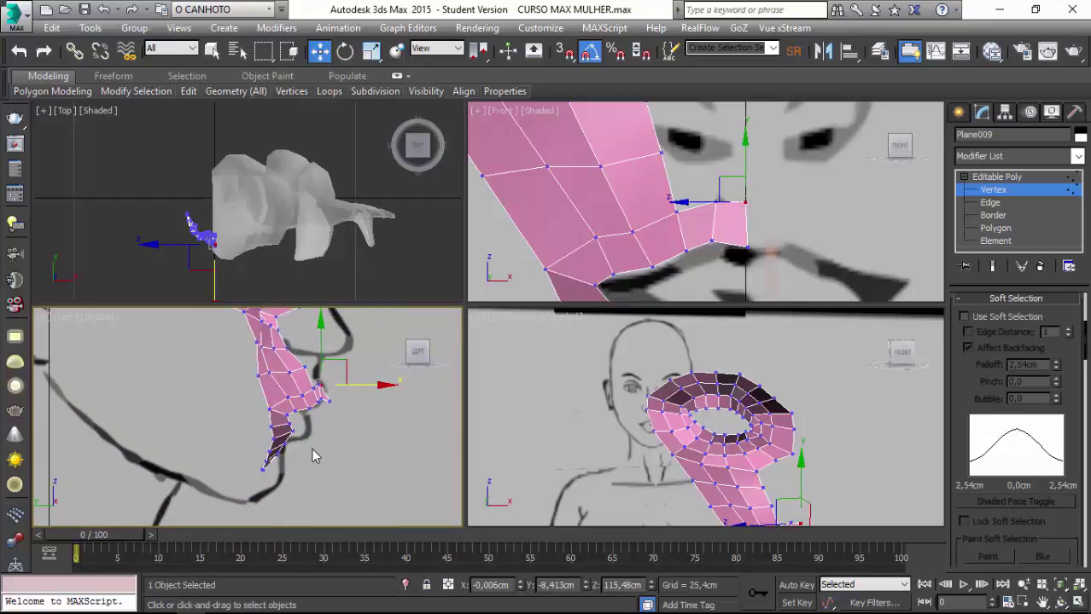
{"action": "scroll", "coordinate": [770, 187], "scroll_direction": "down", "scroll_amount": 1}
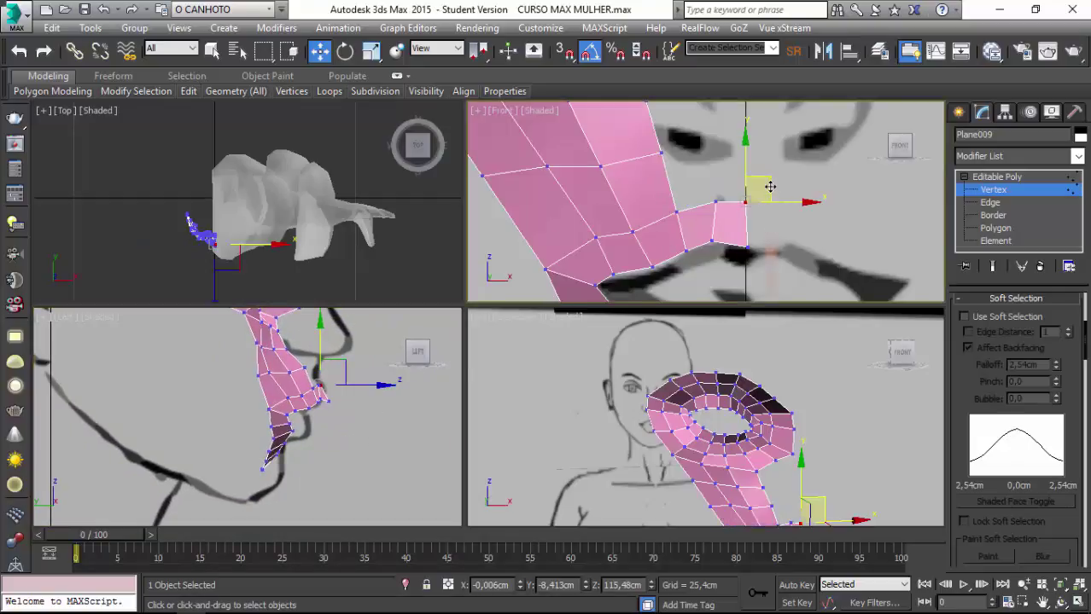
{"action": "scroll", "coordinate": [698, 237], "scroll_direction": "down", "scroll_amount": 2}
{"action": "scroll", "coordinate": [698, 237], "scroll_direction": "up", "scroll_amount": 2}
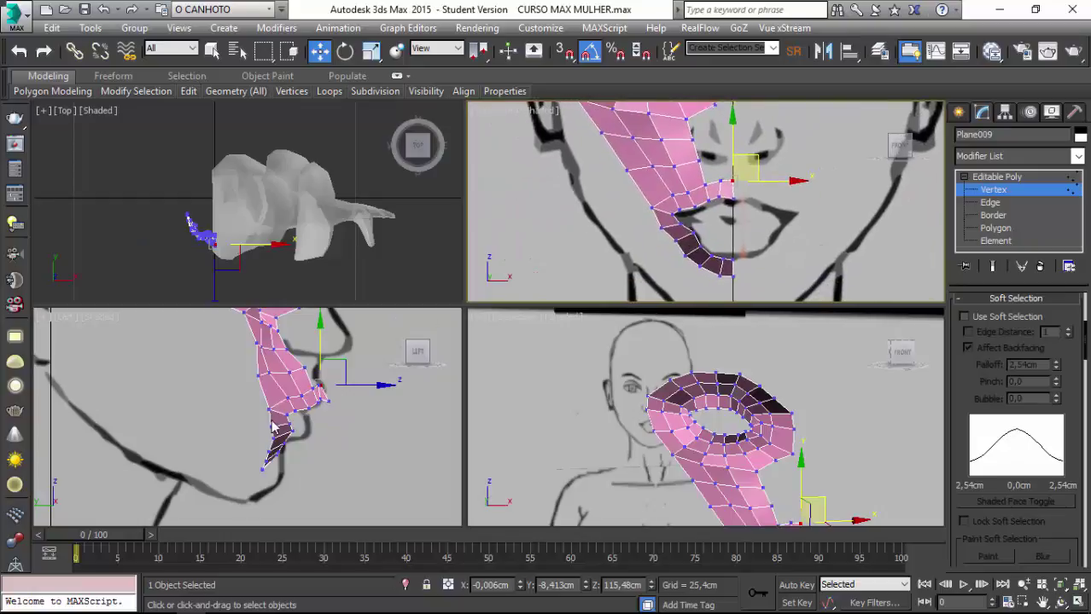
Frame the strip's lower tip in the side view and nudge a lower-end vertex up and forward.
{"action": "left_click", "coordinate": [229, 433]}
{"action": "scroll", "coordinate": [229, 433], "scroll_direction": "up", "scroll_amount": 1}
{"action": "scroll", "coordinate": [227, 432], "scroll_direction": "up", "scroll_amount": 2}
{"action": "scroll", "coordinate": [252, 421], "scroll_direction": "up", "scroll_amount": 2}
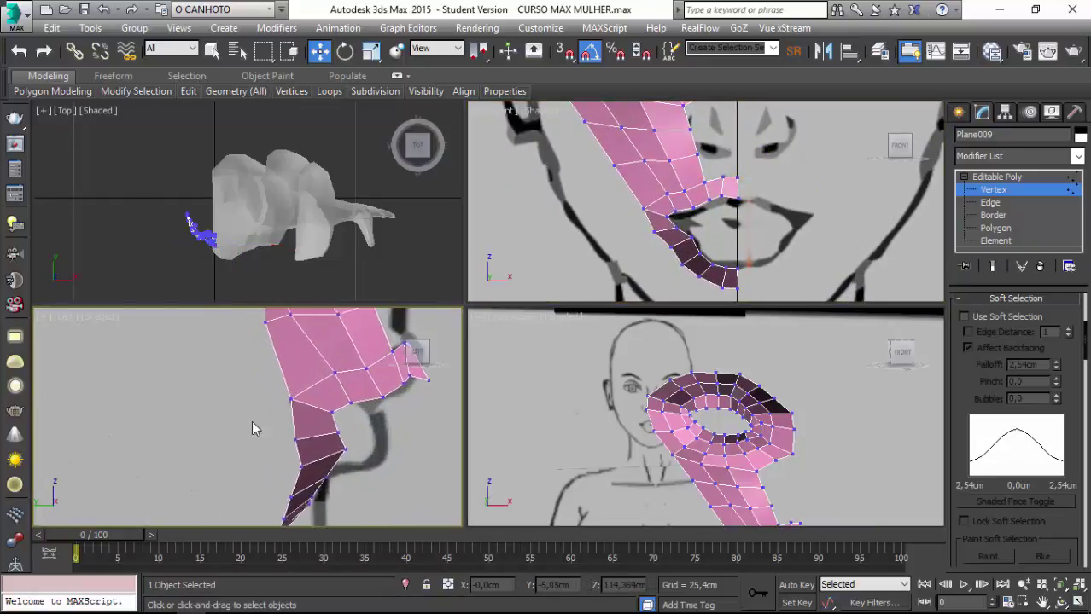
{"action": "scroll", "coordinate": [269, 413], "scroll_direction": "up", "scroll_amount": 2}
{"action": "scroll", "coordinate": [295, 383], "scroll_direction": "up", "scroll_amount": 1}
{"action": "scroll", "coordinate": [309, 382], "scroll_direction": "up", "scroll_amount": 1}
{"action": "scroll", "coordinate": [305, 392], "scroll_direction": "up", "scroll_amount": 1}
{"action": "scroll", "coordinate": [326, 397], "scroll_direction": "up", "scroll_amount": 1}
{"action": "middle_click_drag", "start_coordinate": [327, 397], "coordinate": [265, 432]}
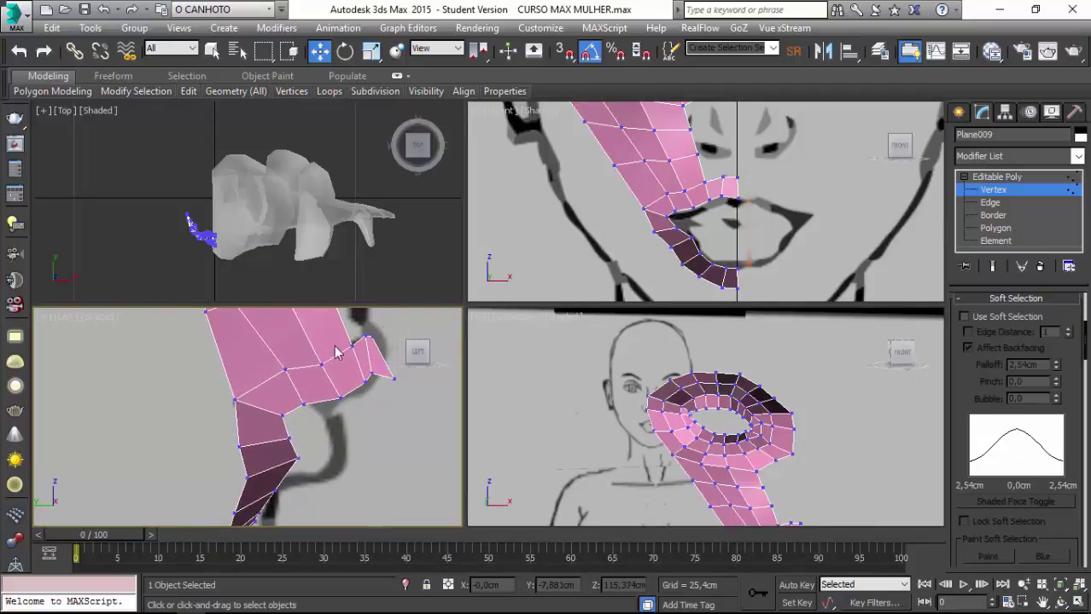
{"action": "middle_click_drag", "start_coordinate": [252, 493], "coordinate": [248, 435]}
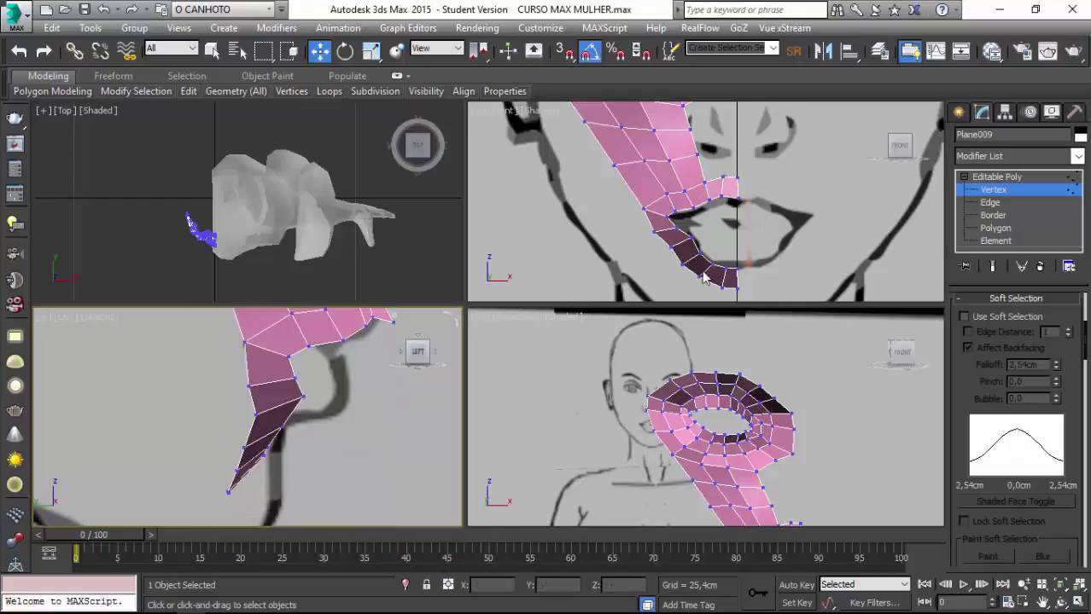
{"action": "scroll", "coordinate": [256, 435], "scroll_direction": "up", "scroll_amount": 2}
{"action": "middle_click_drag", "start_coordinate": [260, 442], "coordinate": [223, 431]}
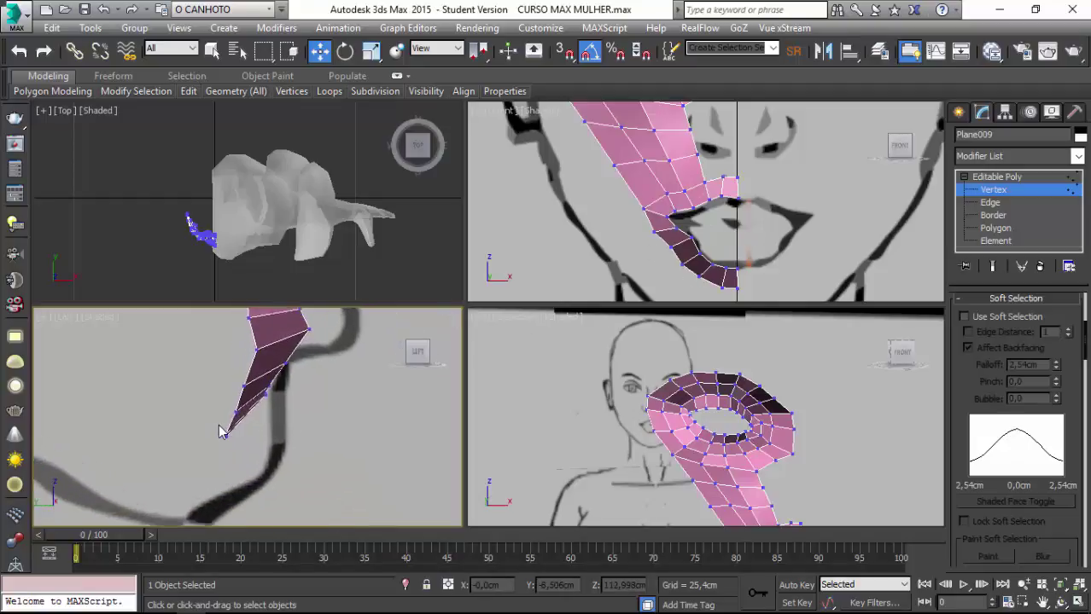
{"action": "left_click", "coordinate": [267, 402]}
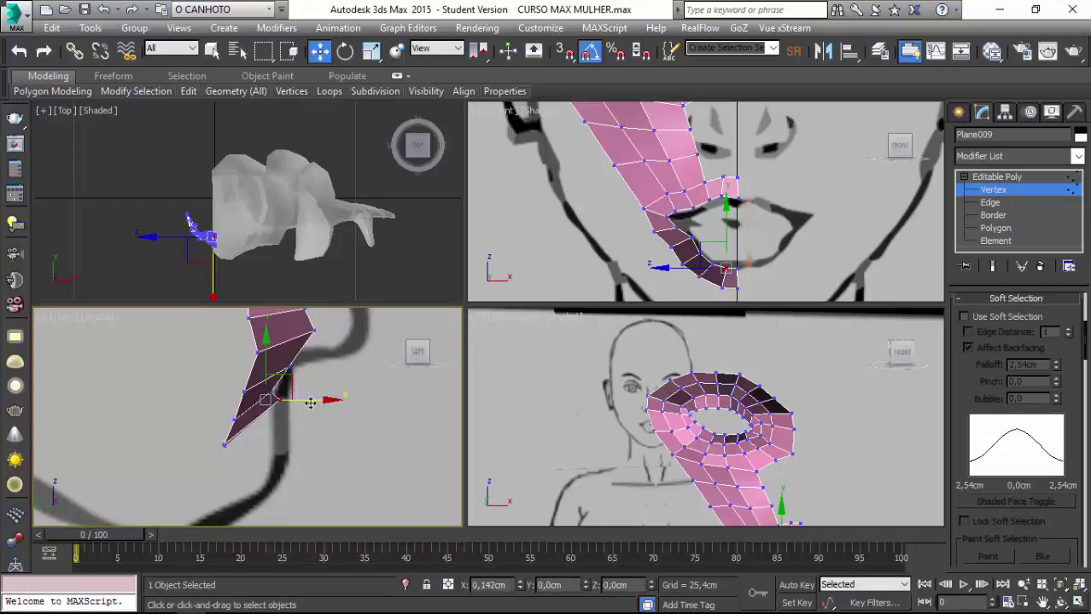
{"action": "left_click_drag", "start_coordinate": [308, 408], "coordinate": [354, 393]}
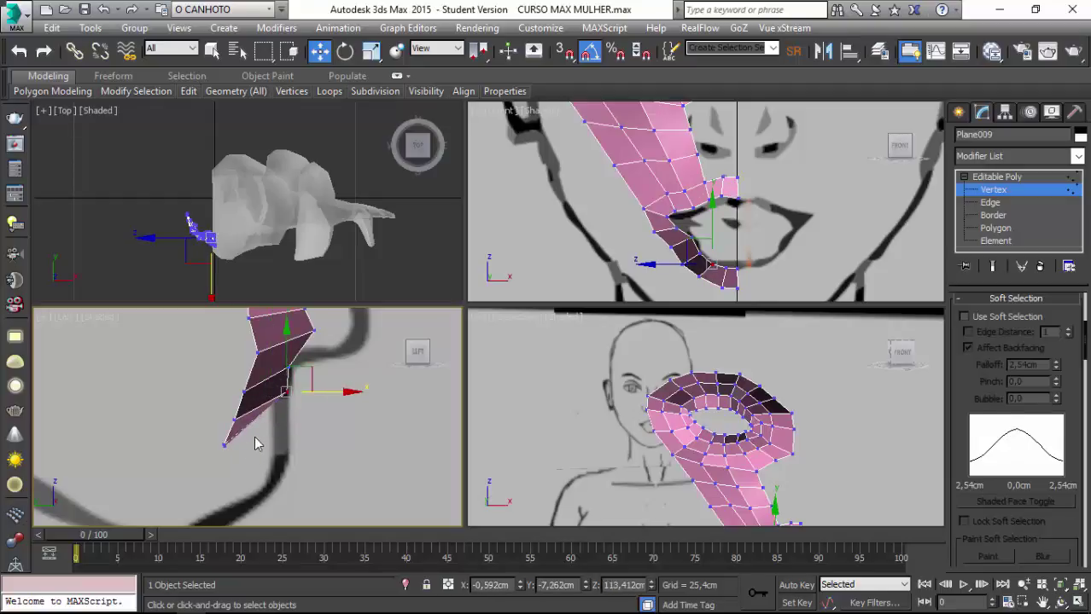
Move the strip's bottom tip vertex in depth and settle it back against the face.
{"action": "left_click", "coordinate": [224, 446]}
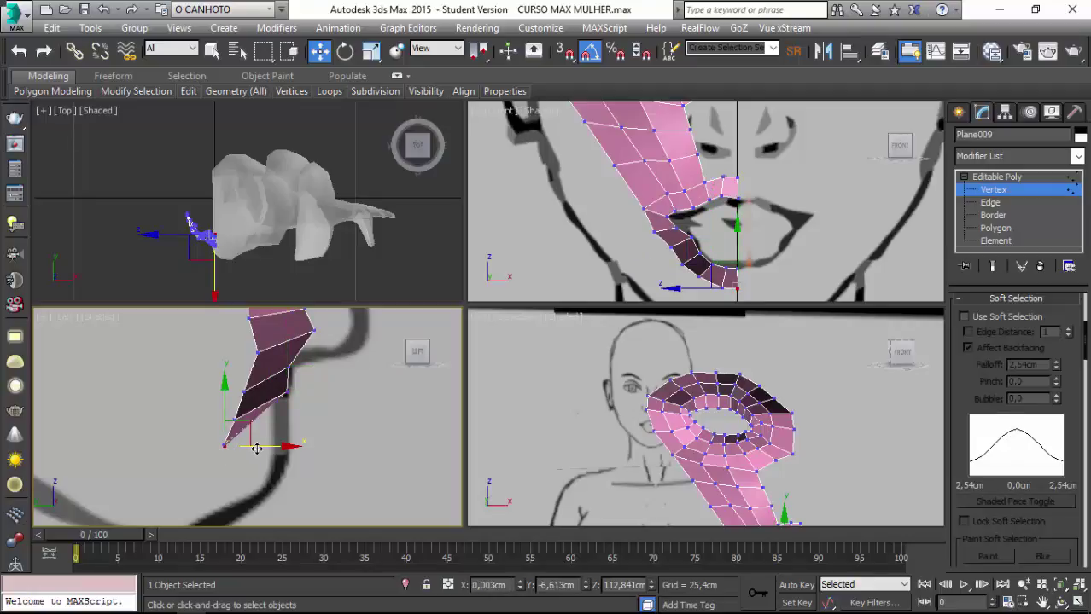
{"action": "left_click_drag", "start_coordinate": [257, 448], "coordinate": [313, 430]}
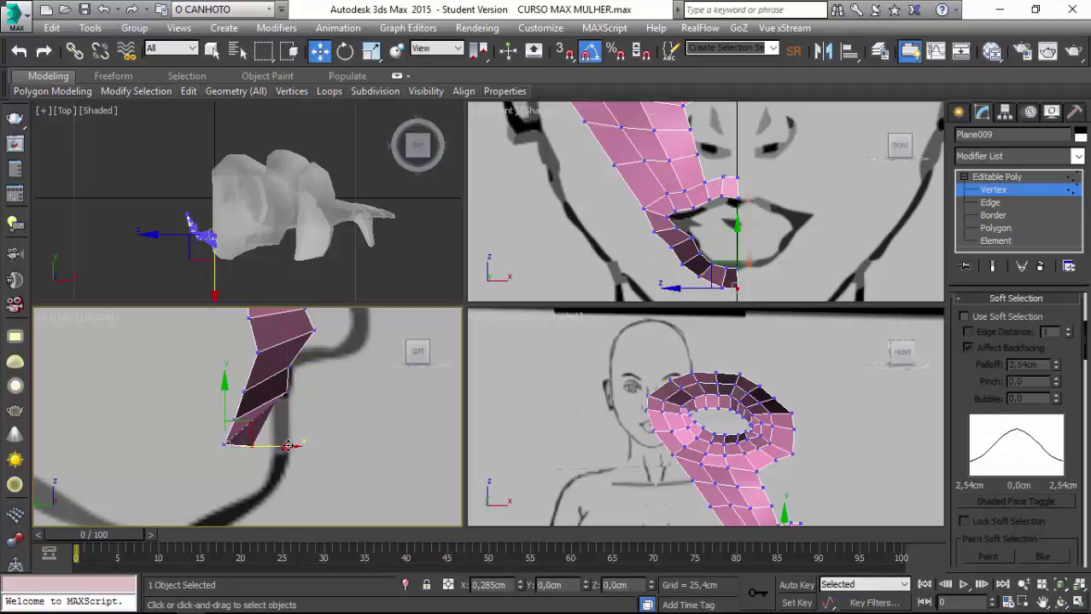
{"action": "left_click_drag", "start_coordinate": [313, 430], "coordinate": [282, 439]}
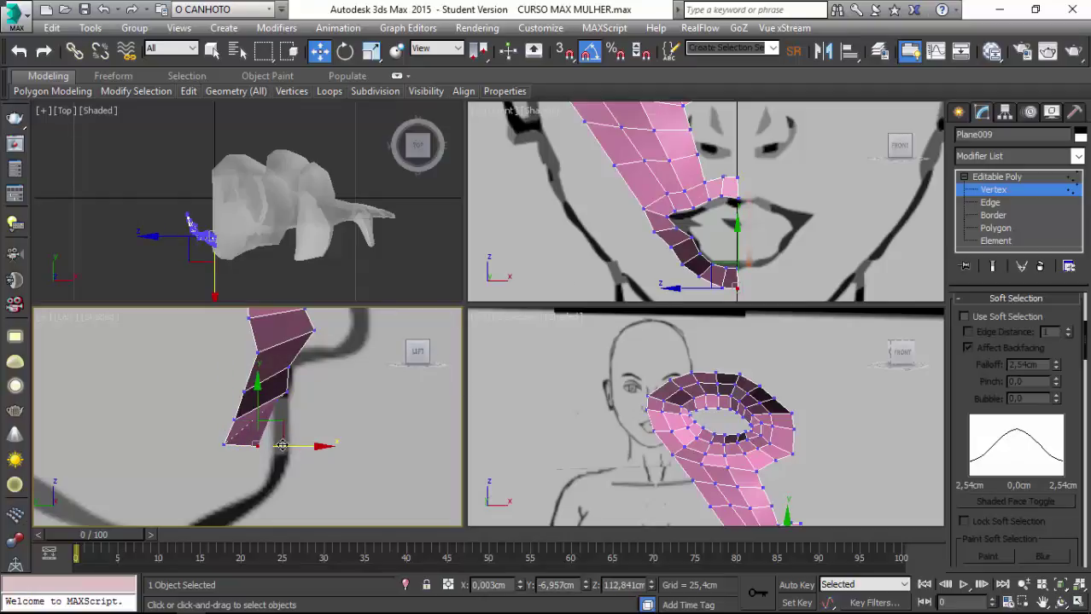
{"action": "left_click_drag", "start_coordinate": [300, 447], "coordinate": [288, 439]}
{"action": "scroll", "coordinate": [170, 430], "scroll_direction": "up", "scroll_amount": 1}
{"action": "scroll", "coordinate": [170, 421], "scroll_direction": "up", "scroll_amount": 2}
{"action": "scroll", "coordinate": [294, 373], "scroll_direction": "up", "scroll_amount": 3}
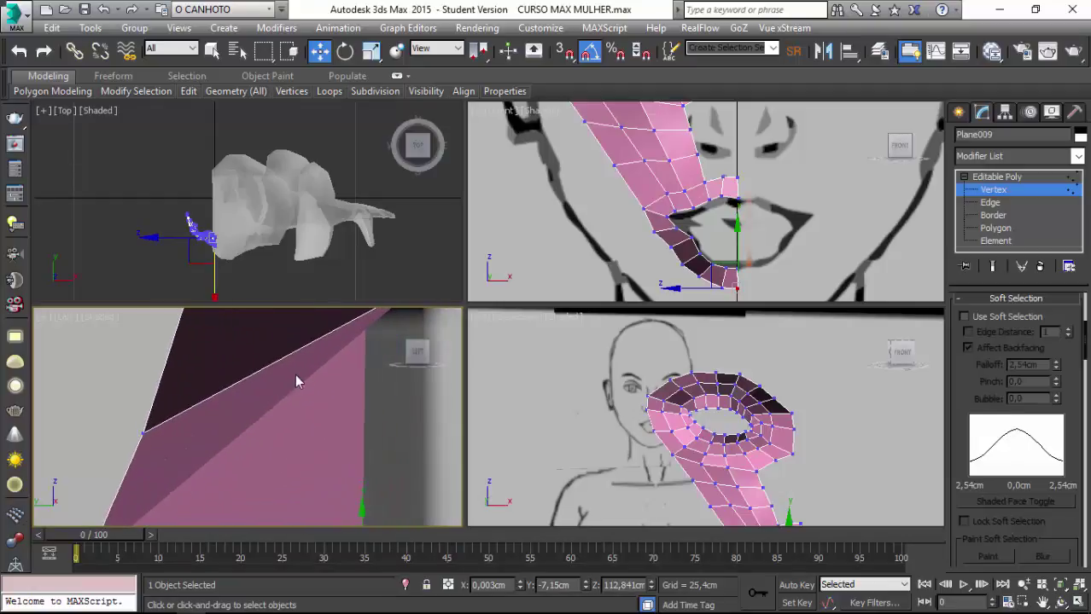
{"action": "scroll", "coordinate": [336, 336], "scroll_direction": "up", "scroll_amount": 2}
Push the bottom-right and bottom-left vertices slightly forward in depth.
{"action": "mouse_move", "coordinate": [263, 384]}
{"action": "left_mouse_down"}
{"action": "mouse_move", "coordinate": [267, 375]}
{"action": "mouse_move", "coordinate": [312, 388]}
{"action": "mouse_move", "coordinate": [284, 394]}
{"action": "mouse_move", "coordinate": [305, 391]}
{"action": "left_mouse_up"}
{"action": "scroll", "coordinate": [270, 370], "scroll_direction": "down", "scroll_amount": 3}
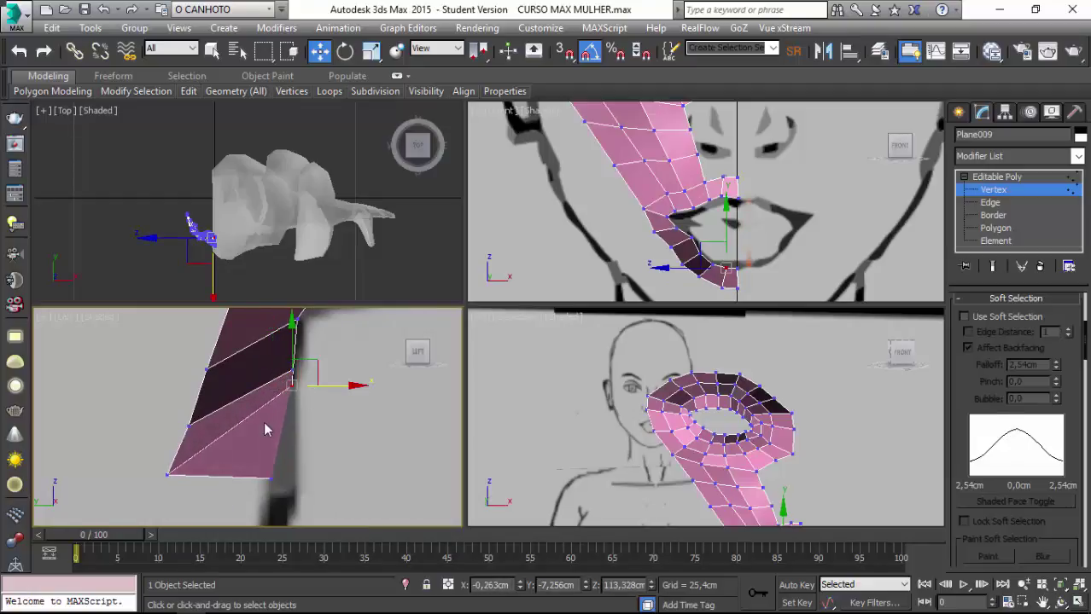
{"action": "scroll", "coordinate": [252, 434], "scroll_direction": "down", "scroll_amount": 1}
{"action": "left_click_drag", "start_coordinate": [256, 454], "coordinate": [281, 491]}
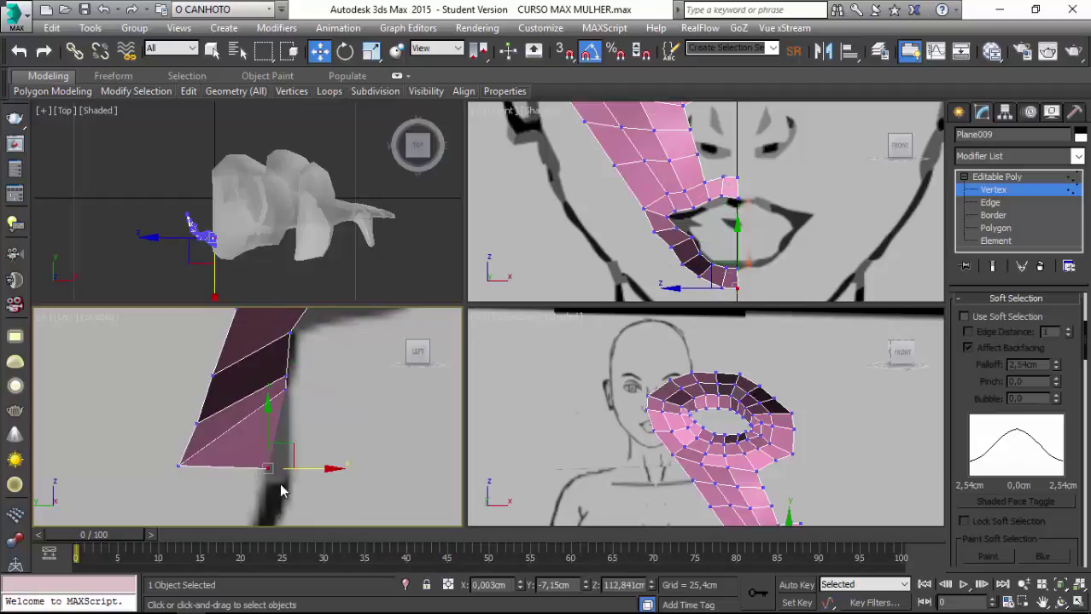
{"action": "scroll", "coordinate": [286, 478], "scroll_direction": "down", "scroll_amount": 1}
{"action": "scroll", "coordinate": [300, 447], "scroll_direction": "down", "scroll_amount": 1}
{"action": "left_click_drag", "start_coordinate": [307, 426], "coordinate": [329, 425]}
{"action": "mouse_move", "coordinate": [222, 444]}
{"action": "left_mouse_down"}
{"action": "mouse_move", "coordinate": [270, 423]}
{"action": "mouse_move", "coordinate": [253, 423]}
{"action": "left_mouse_up"}
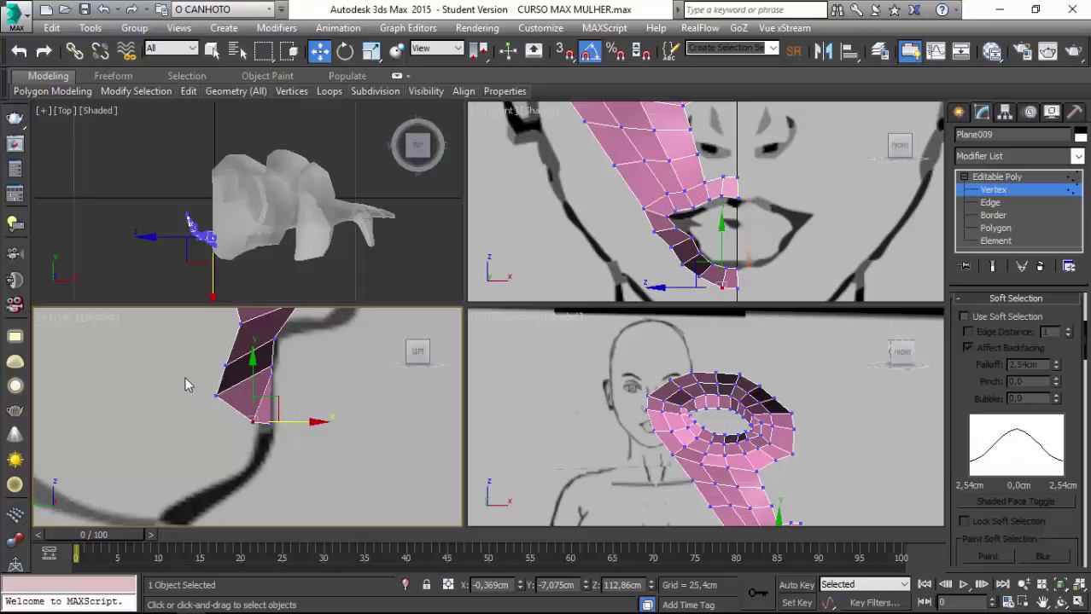
Move the vertices along the strip's lower left edge forward in depth.
{"action": "left_click", "coordinate": [216, 395]}
{"action": "left_click_drag", "start_coordinate": [265, 398], "coordinate": [290, 398]}
{"action": "left_click", "coordinate": [226, 365]}
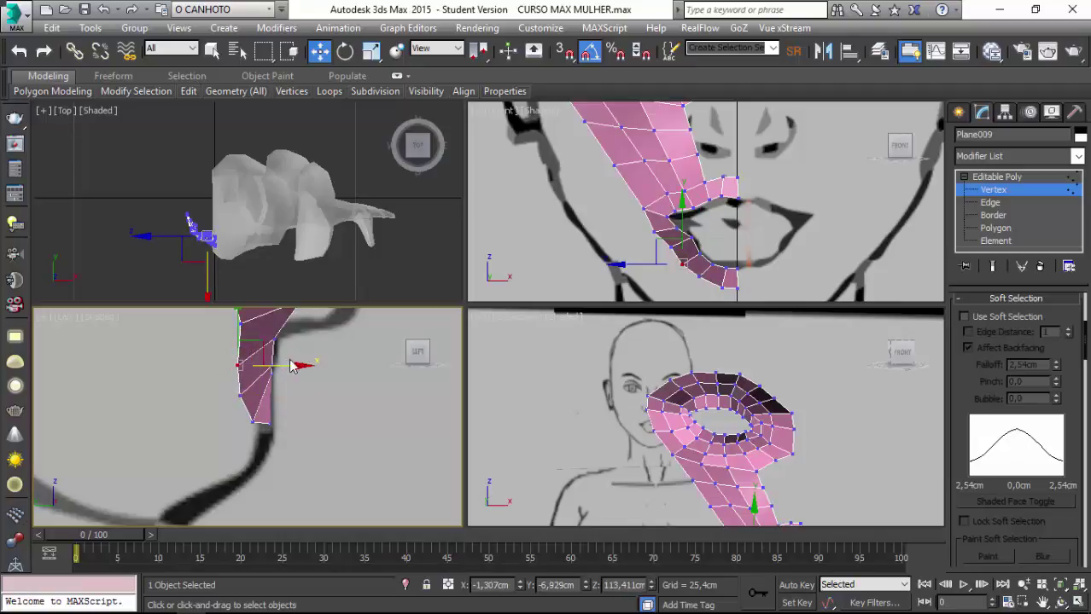
{"action": "scroll", "coordinate": [214, 358], "scroll_direction": "up", "scroll_amount": 1}
{"action": "scroll", "coordinate": [224, 380], "scroll_direction": "up", "scroll_amount": 3}
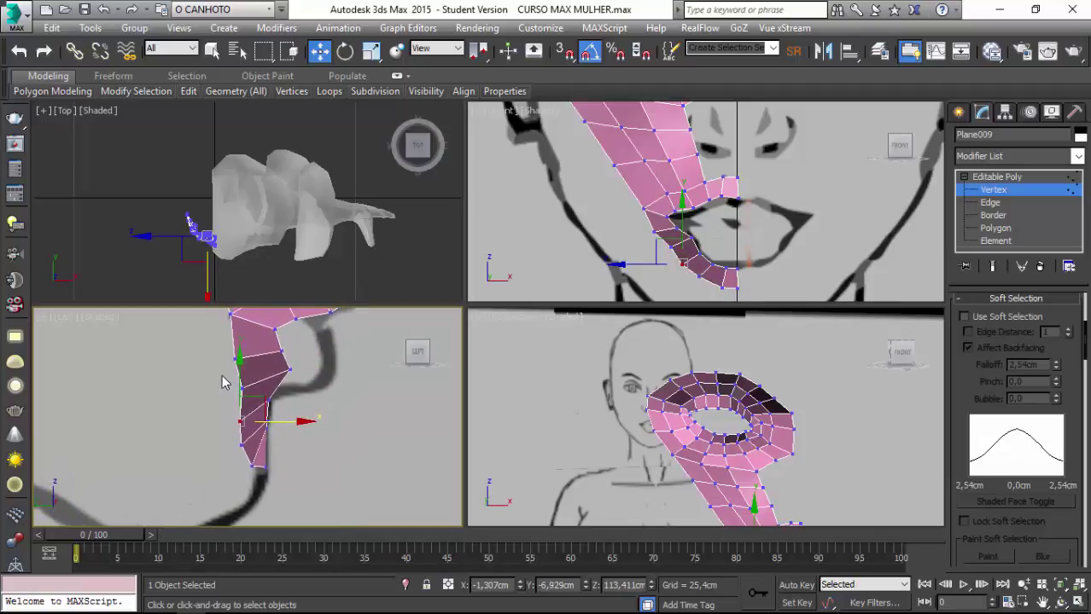
{"action": "left_click", "coordinate": [243, 388]}
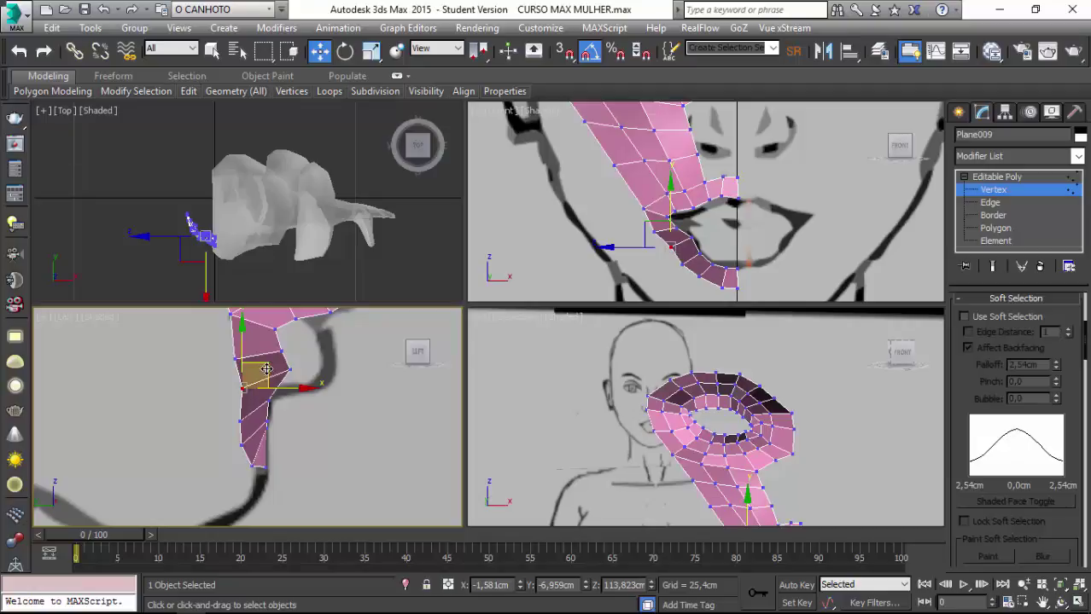
{"action": "left_click_drag", "start_coordinate": [262, 369], "coordinate": [270, 369]}
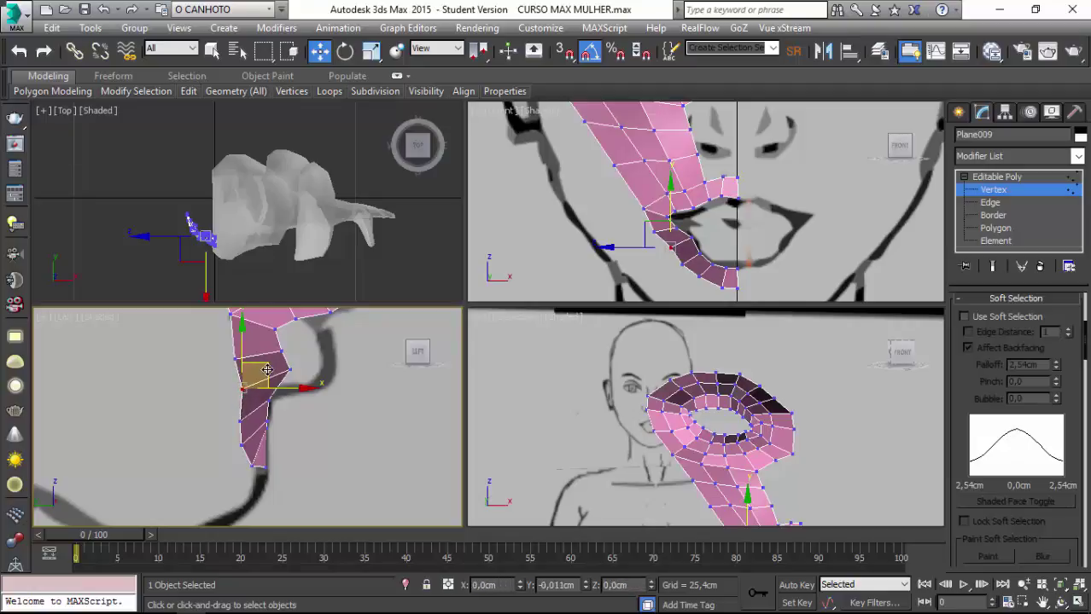
Raise another strip vertex slightly, then undo that last nudge.
{"action": "scroll", "coordinate": [267, 368], "scroll_direction": "up", "scroll_amount": 3}
{"action": "scroll", "coordinate": [245, 385], "scroll_direction": "down", "scroll_amount": 2}
{"action": "scroll", "coordinate": [256, 389], "scroll_direction": "up", "scroll_amount": 1}
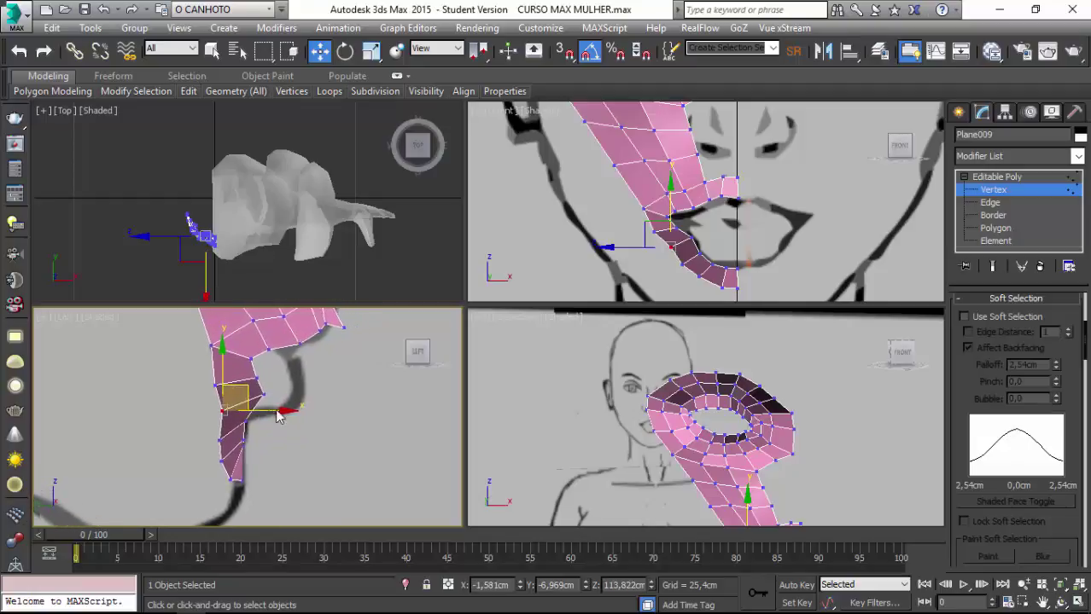
{"action": "left_click", "coordinate": [263, 394]}
{"action": "left_click_drag", "start_coordinate": [287, 384], "coordinate": [287, 366]}
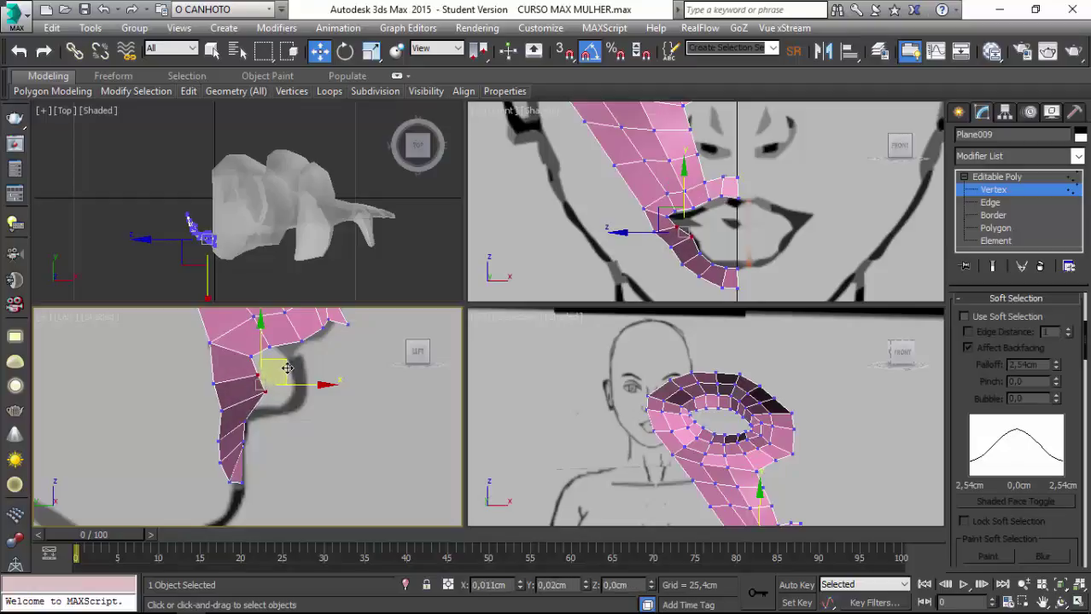
{"action": "scroll", "coordinate": [171, 409], "scroll_direction": "down", "scroll_amount": 3}
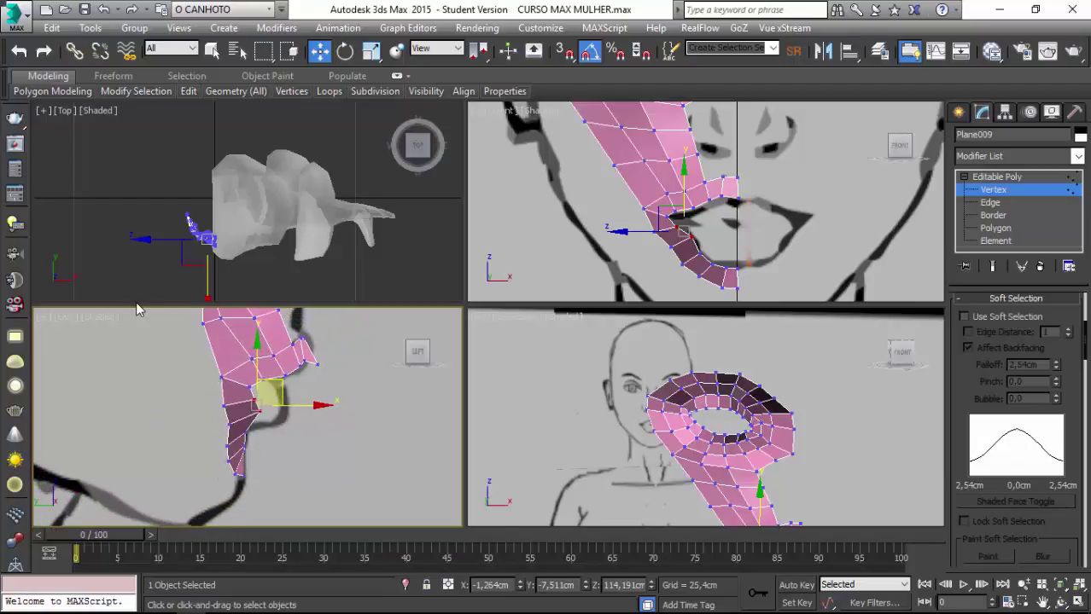
{"action": "left_click", "coordinate": [103, 9]}
Leave Vertex level on the pink strip, deselect it, and orbit the Perspective view around the full figure to review it.
{"action": "scroll", "coordinate": [140, 389], "scroll_direction": "down", "scroll_amount": 2}
{"action": "scroll", "coordinate": [152, 420], "scroll_direction": "down", "scroll_amount": 2}
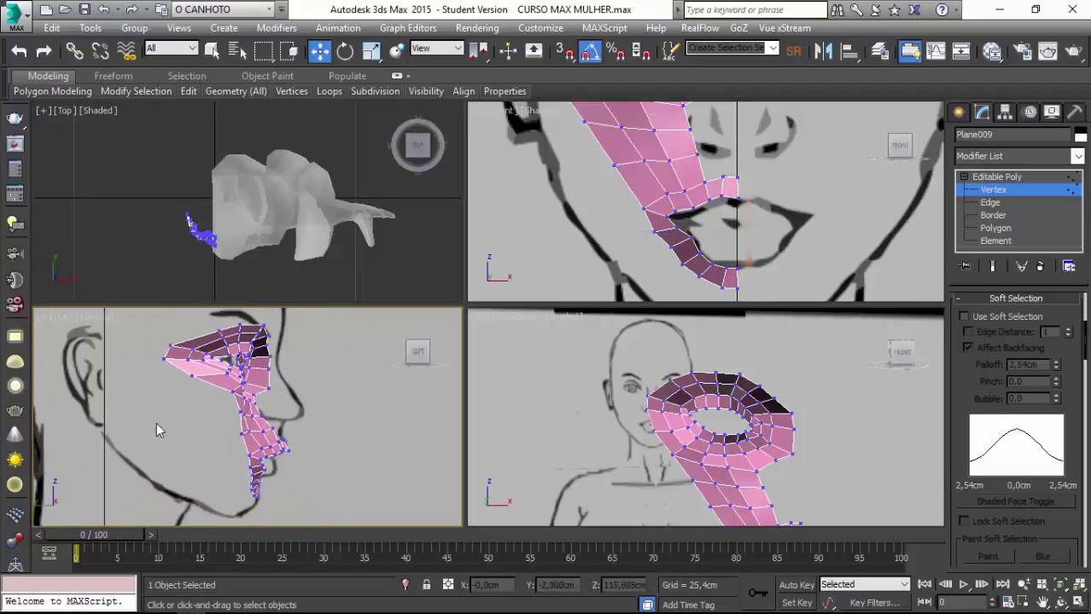
{"action": "middle_click_drag", "start_coordinate": [156, 431], "coordinate": [158, 410]}
{"action": "mouse_move", "coordinate": [543, 413]}
{"action": "middle_mouse_down", "text": "alt"}
{"action": "mouse_move", "coordinate": [670, 431]}
{"action": "mouse_move", "coordinate": [1015, 211]}
{"action": "middle_mouse_up", "text": "alt"}
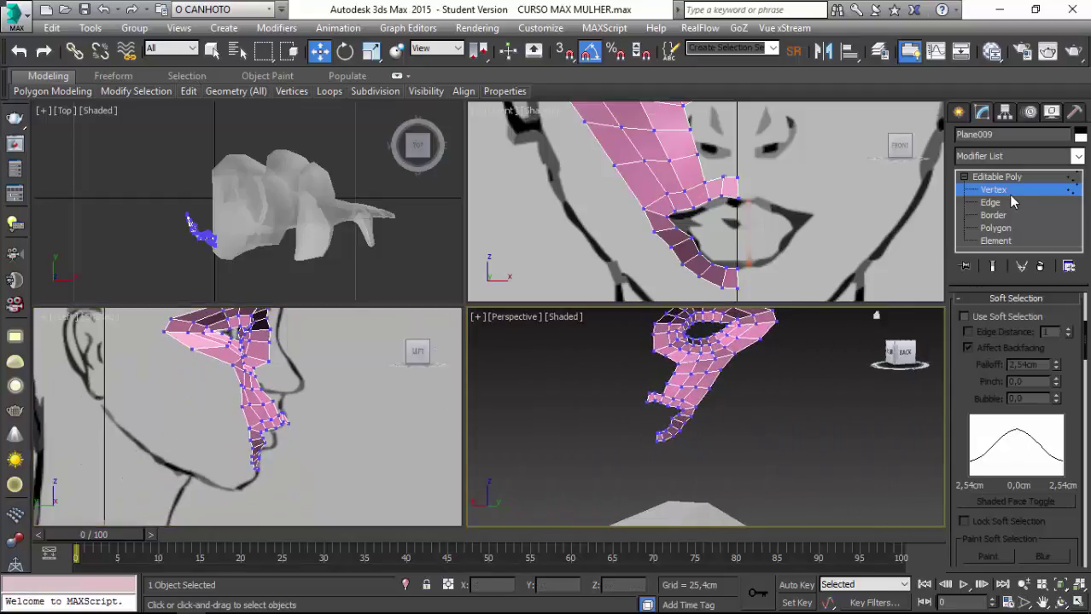
{"action": "left_click", "coordinate": [992, 190]}
{"action": "left_click", "coordinate": [570, 438]}
{"action": "mouse_move", "coordinate": [570, 438]}
{"action": "middle_mouse_down", "text": "alt"}
{"action": "mouse_move", "coordinate": [622, 416]}
{"action": "mouse_move", "coordinate": [637, 395]}
{"action": "mouse_move", "coordinate": [617, 405]}
{"action": "mouse_move", "coordinate": [621, 502]}
{"action": "middle_mouse_up", "text": "alt"}
{"action": "mouse_move", "coordinate": [623, 565]}
{"action": "middle_mouse_down", "text": "alt"}
{"action": "mouse_move", "coordinate": [584, 434]}
{"action": "mouse_move", "coordinate": [681, 408]}
{"action": "middle_mouse_up", "text": "alt"}
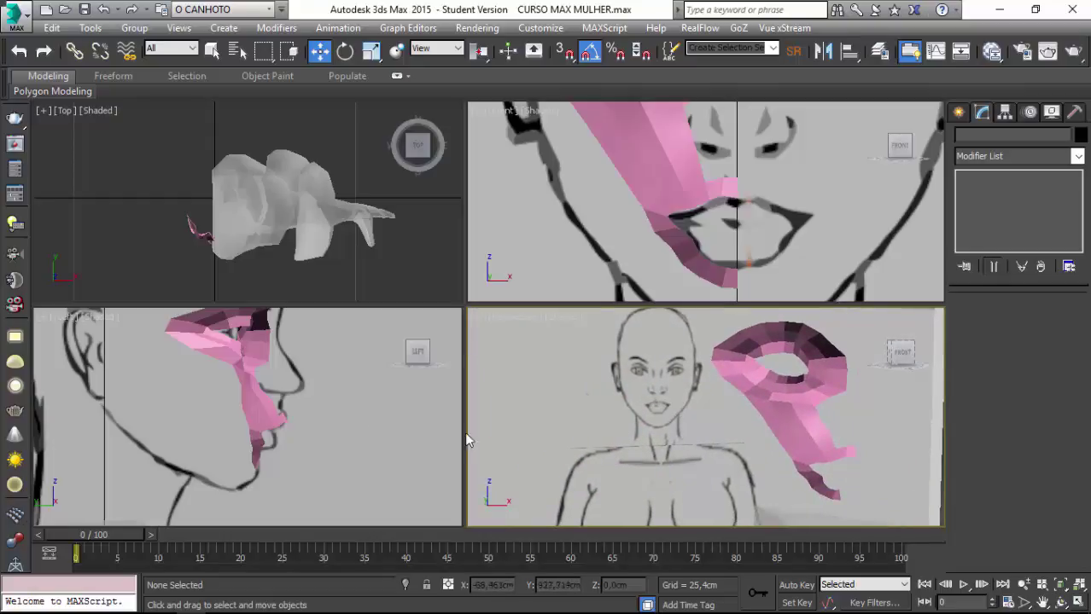
Select the Plane007 object in the Left viewport.
{"action": "left_click", "coordinate": [260, 418]}
{"action": "scroll", "coordinate": [247, 433], "scroll_direction": "down", "scroll_amount": 2}
{"action": "scroll", "coordinate": [246, 434], "scroll_direction": "down", "scroll_amount": 2}
{"action": "scroll", "coordinate": [246, 434], "scroll_direction": "down", "scroll_amount": 1}
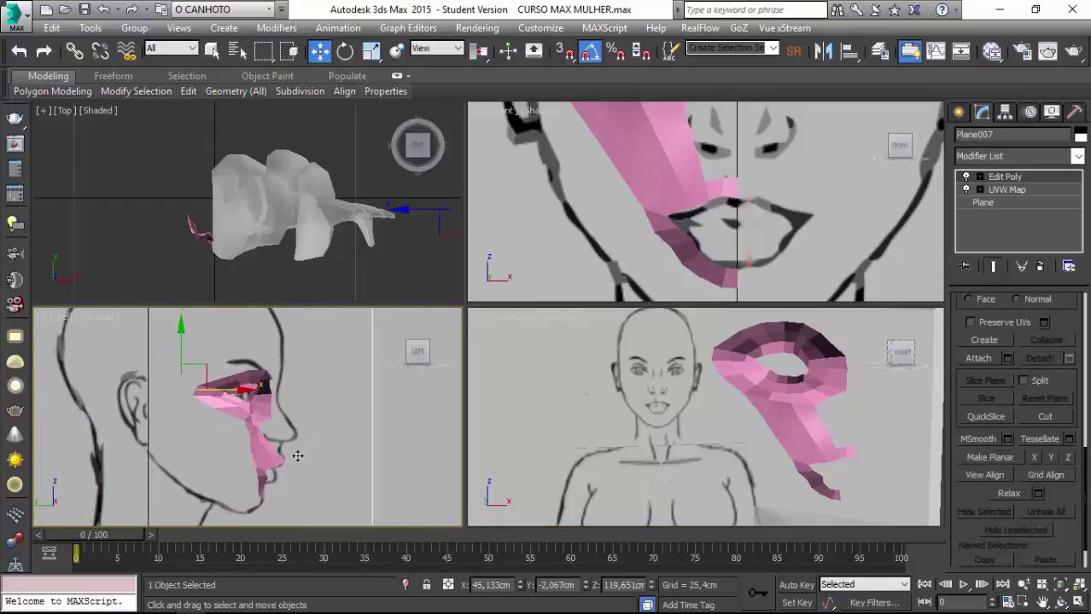